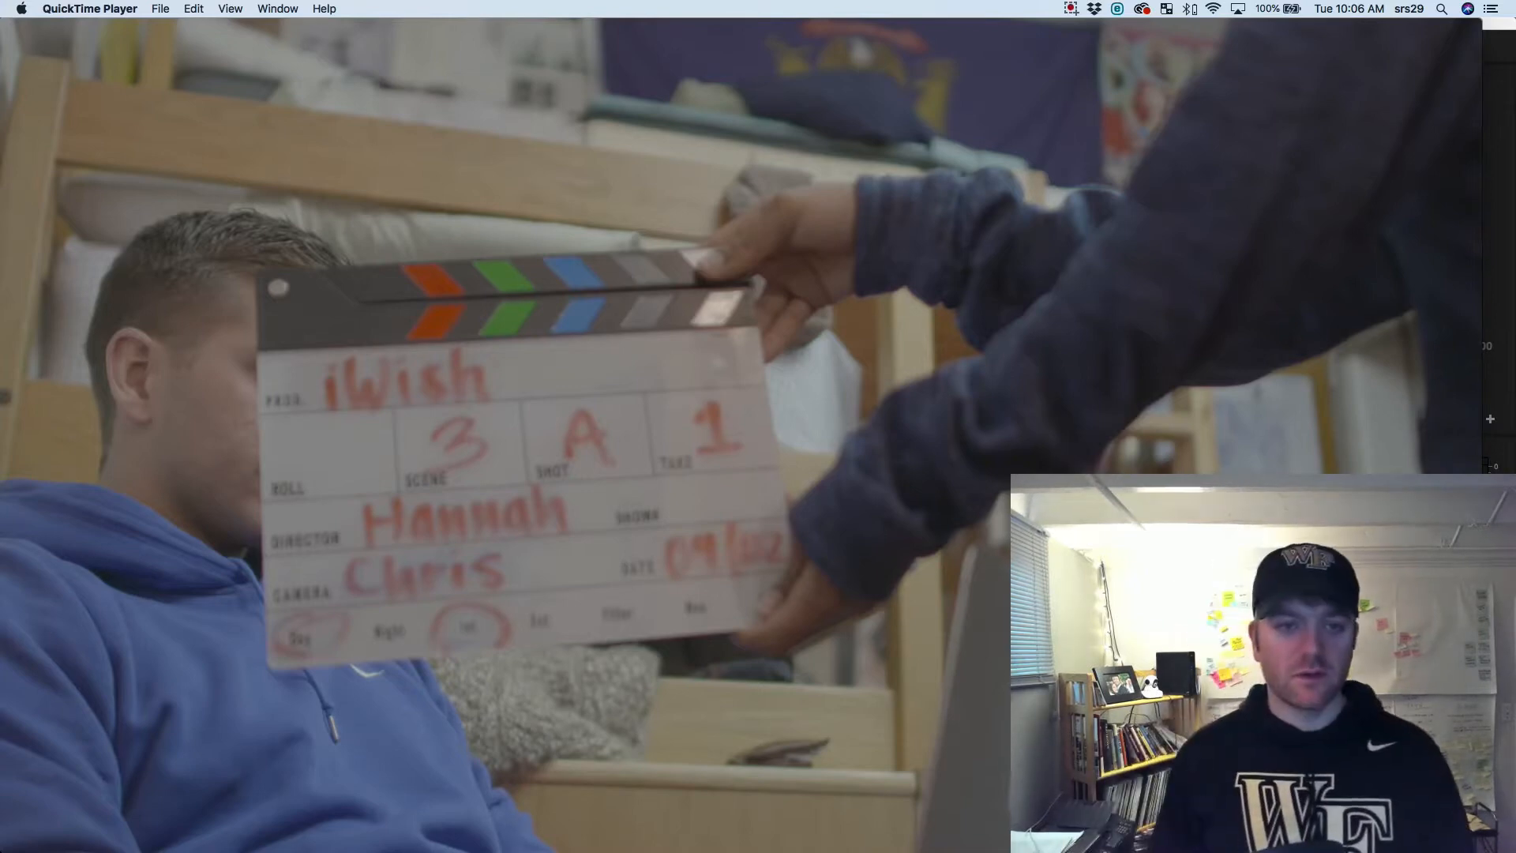
# Play the slate clip and scrub around the clapperboard's closing to examine the moment used for syncing audio and video
pyautogui.moveTo(647, 714)
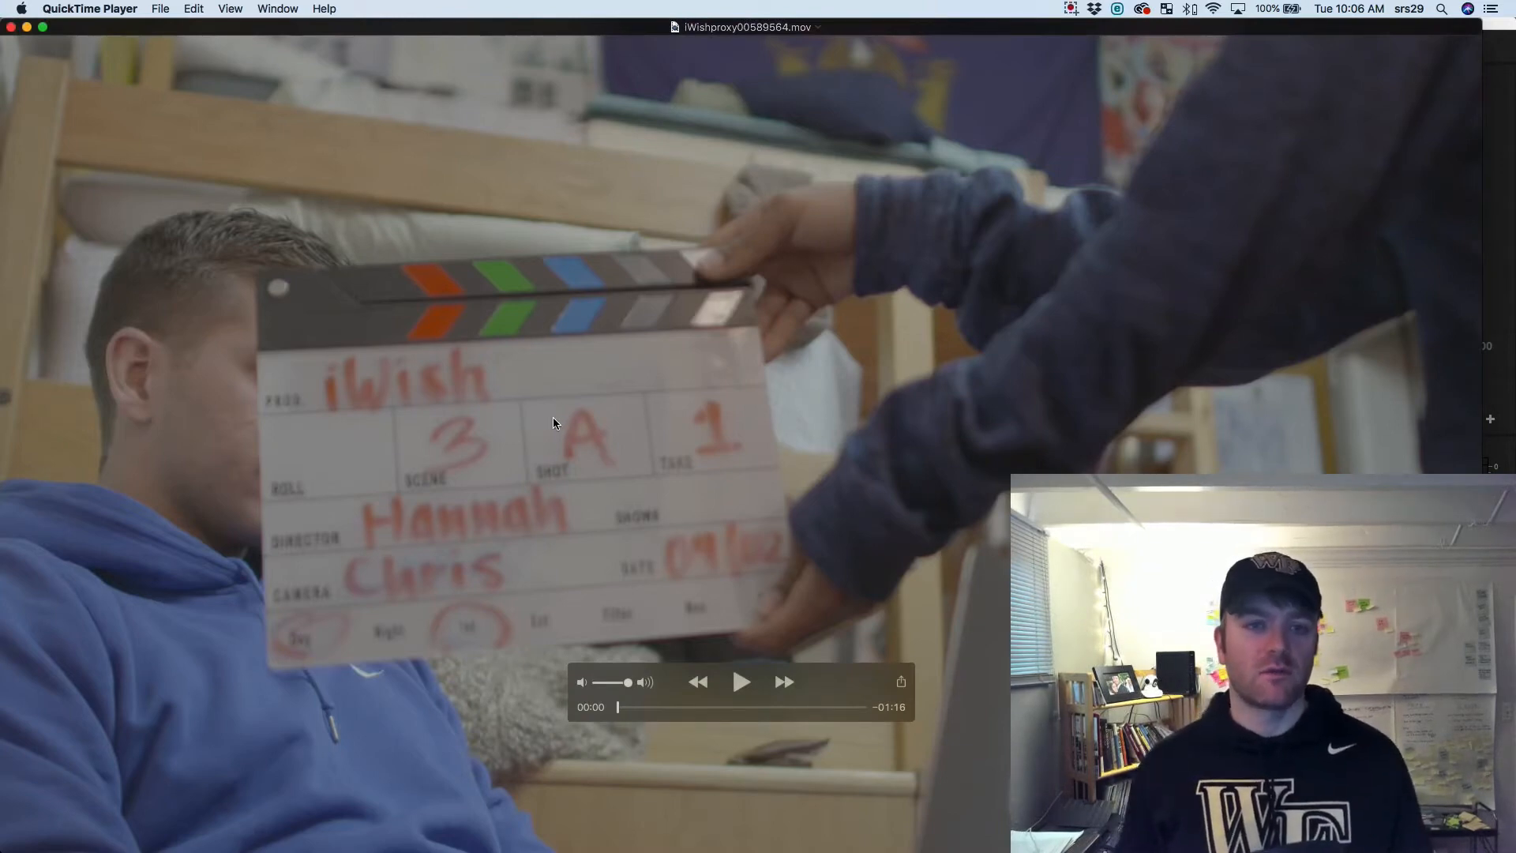
pyautogui.click(740, 684)
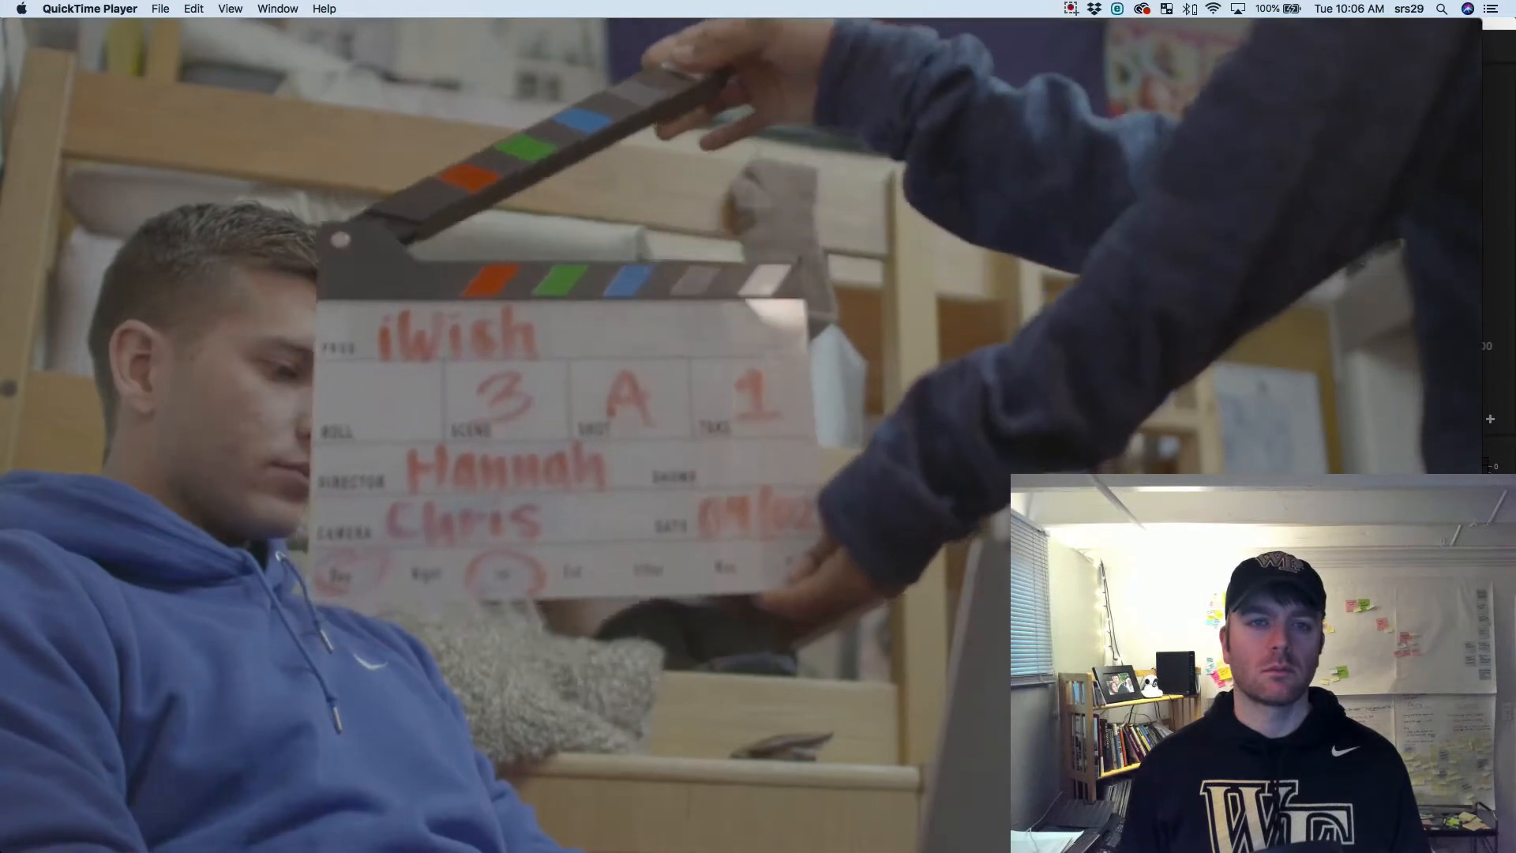
pyautogui.press('space')
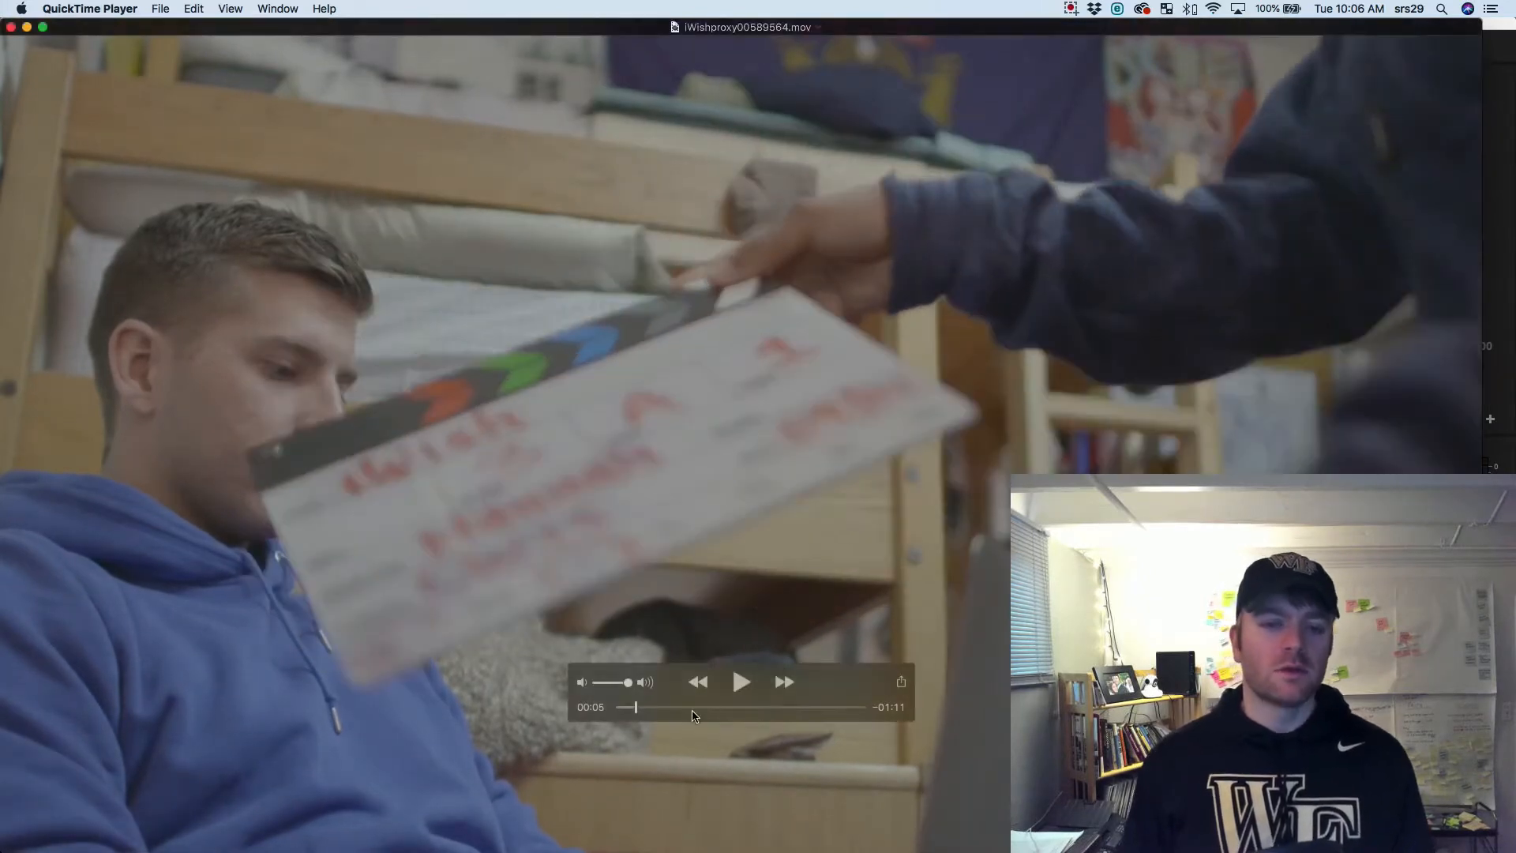
pyautogui.moveTo(635, 710); pyautogui.dragTo(632, 713)
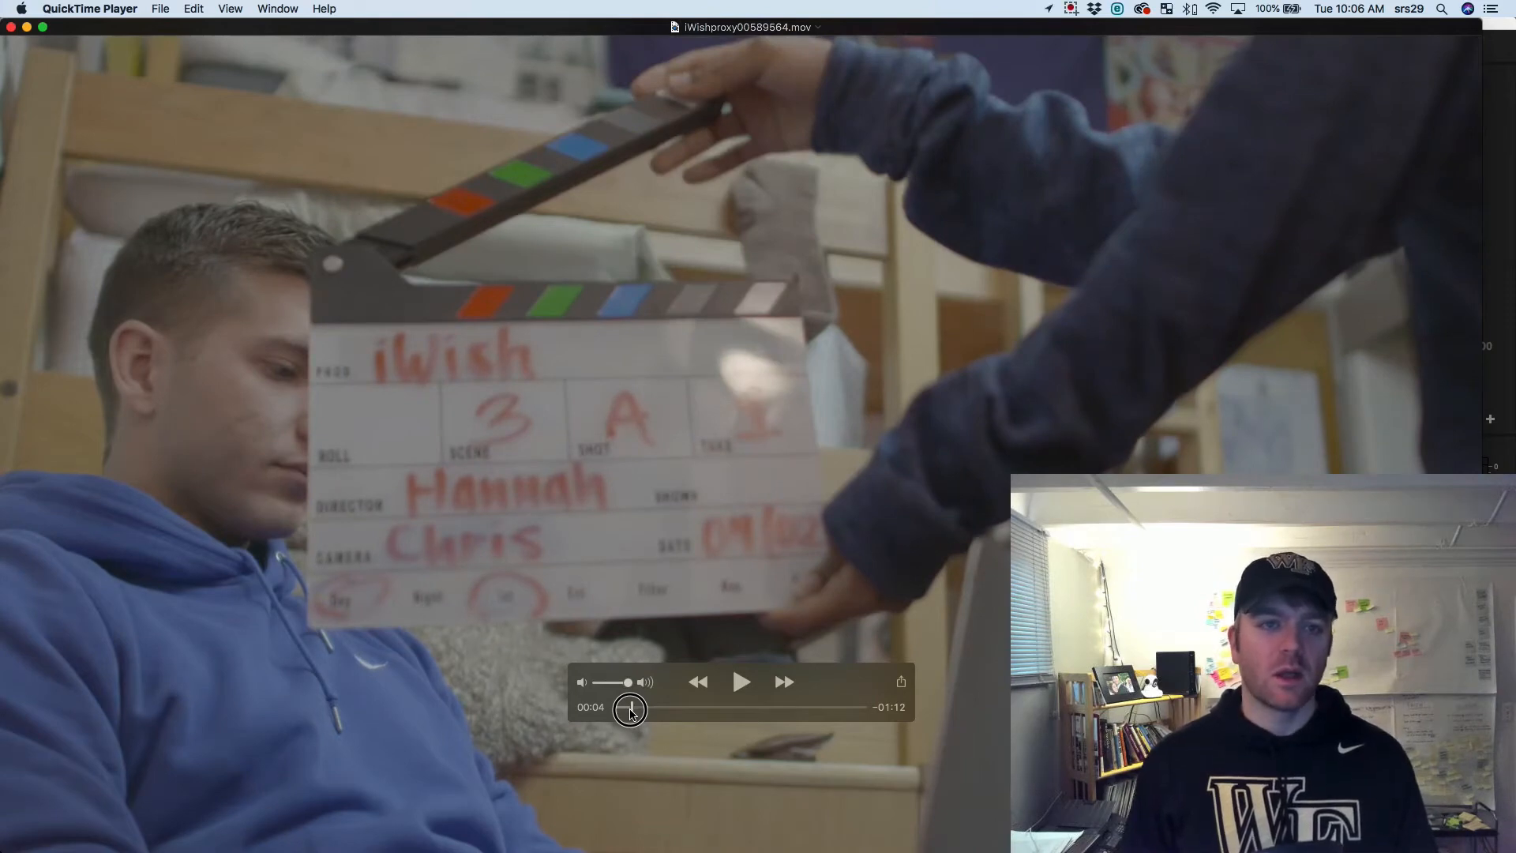
pyautogui.moveTo(631, 713); pyautogui.dragTo(631, 713)
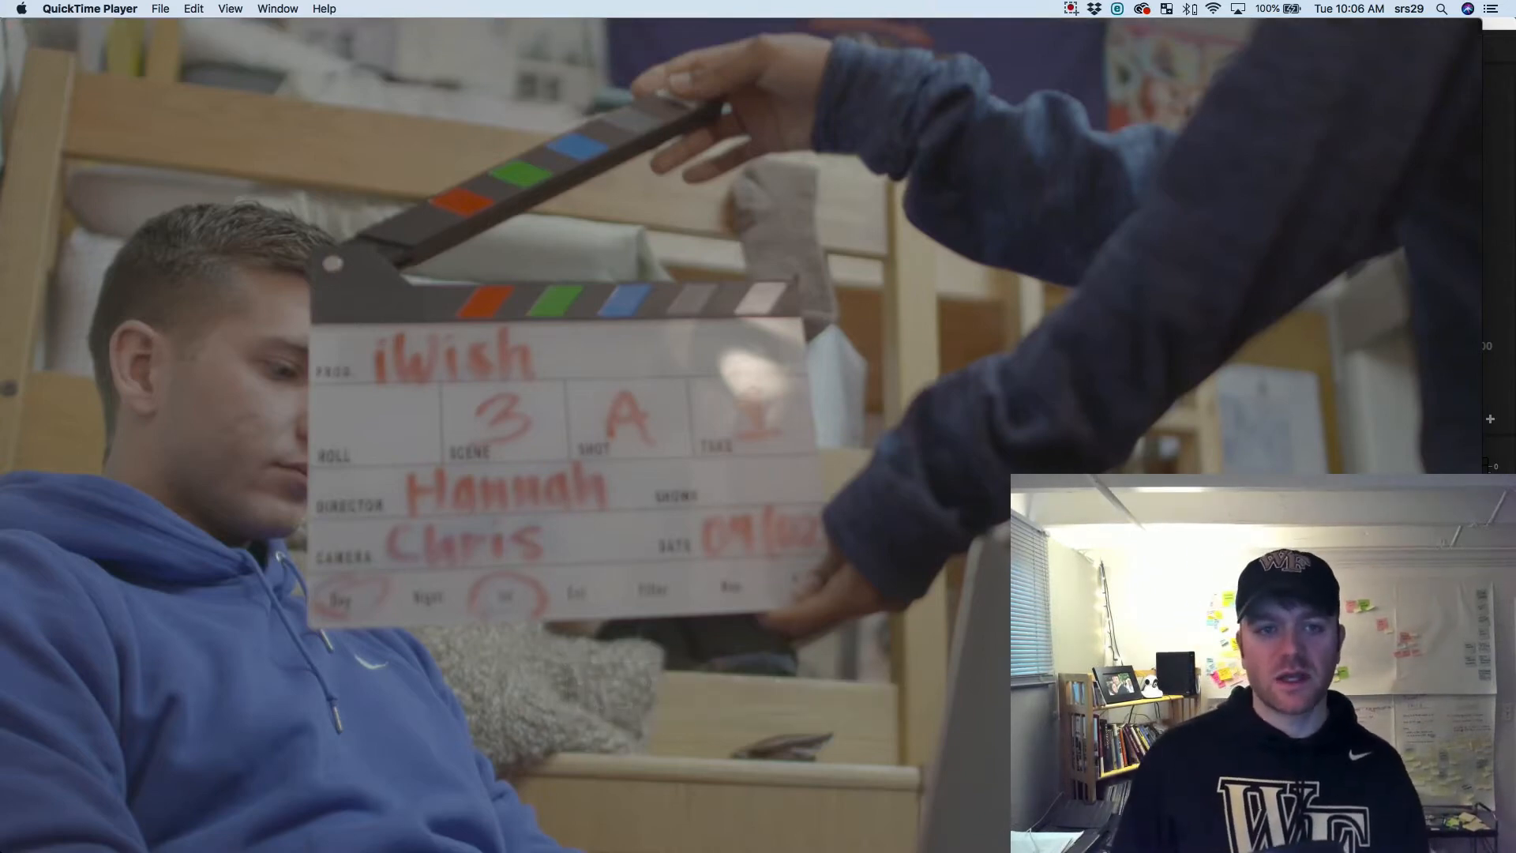
pyautogui.moveTo(561, 435)
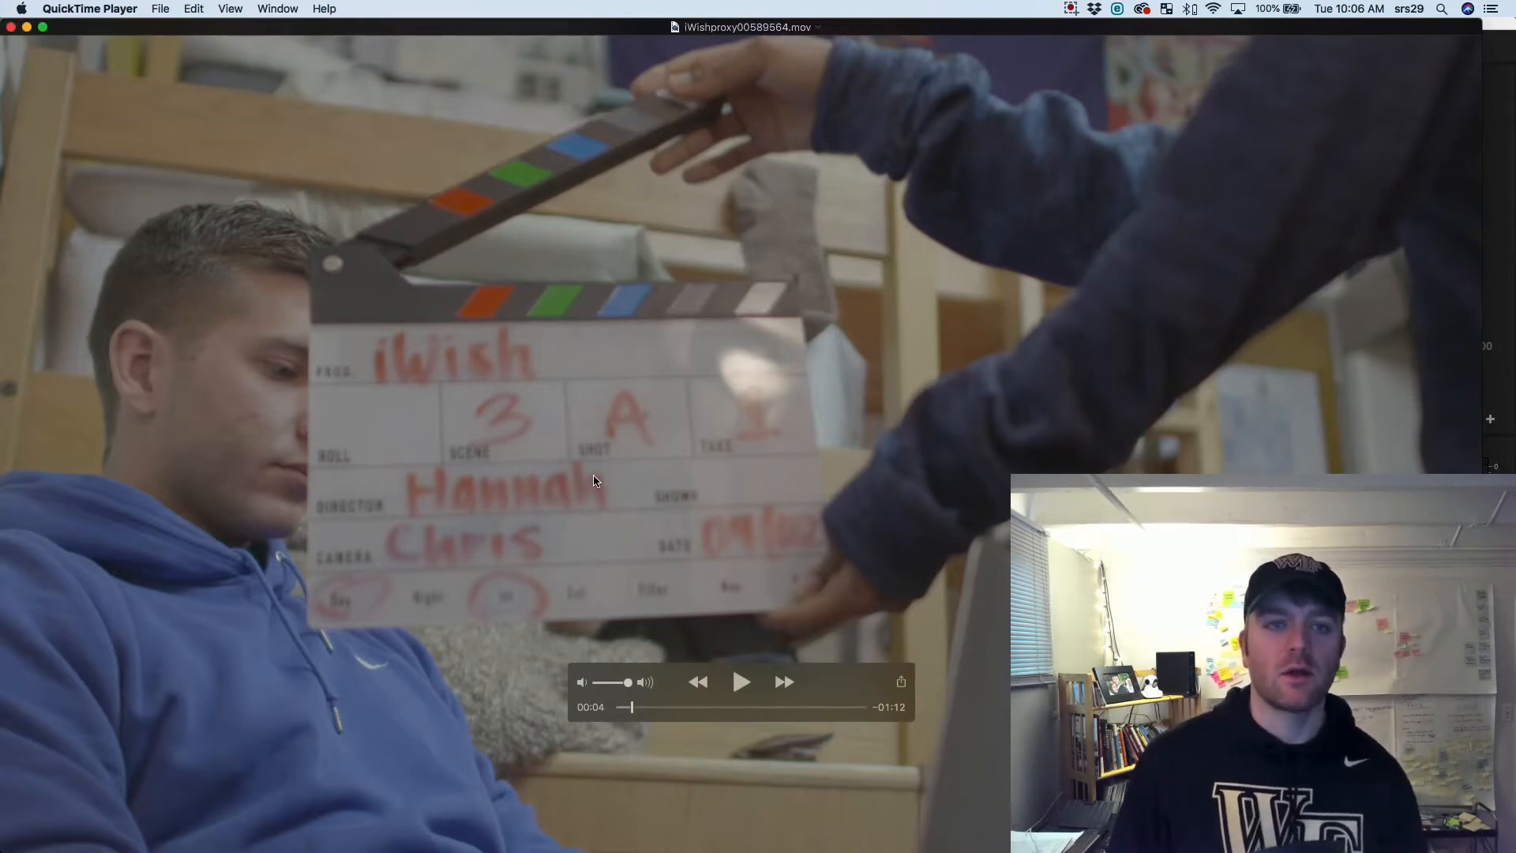
pyautogui.moveTo(911, 306)
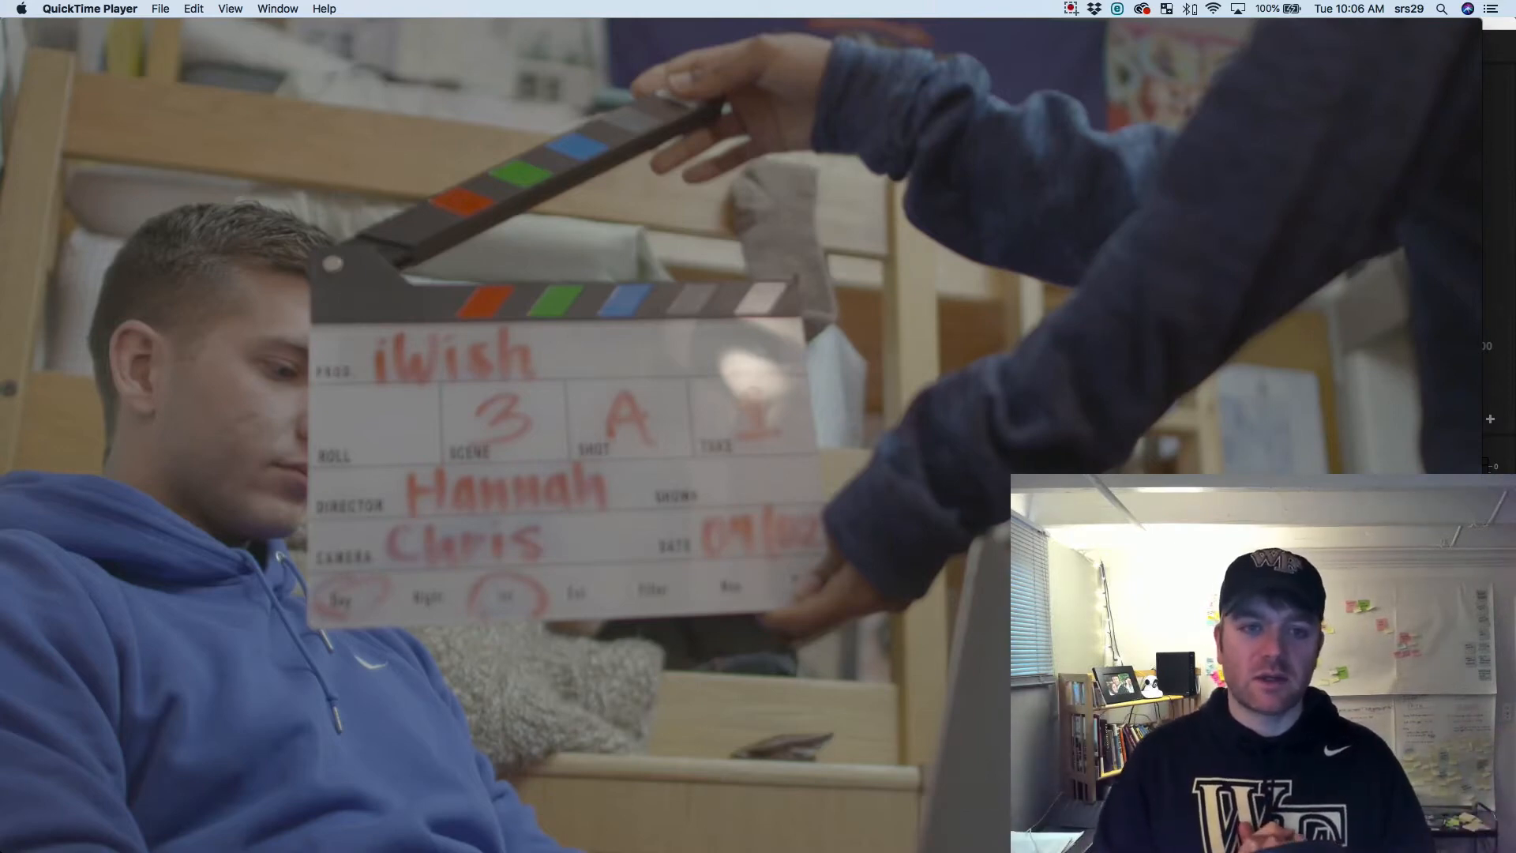
pyautogui.moveTo(1018, 261)
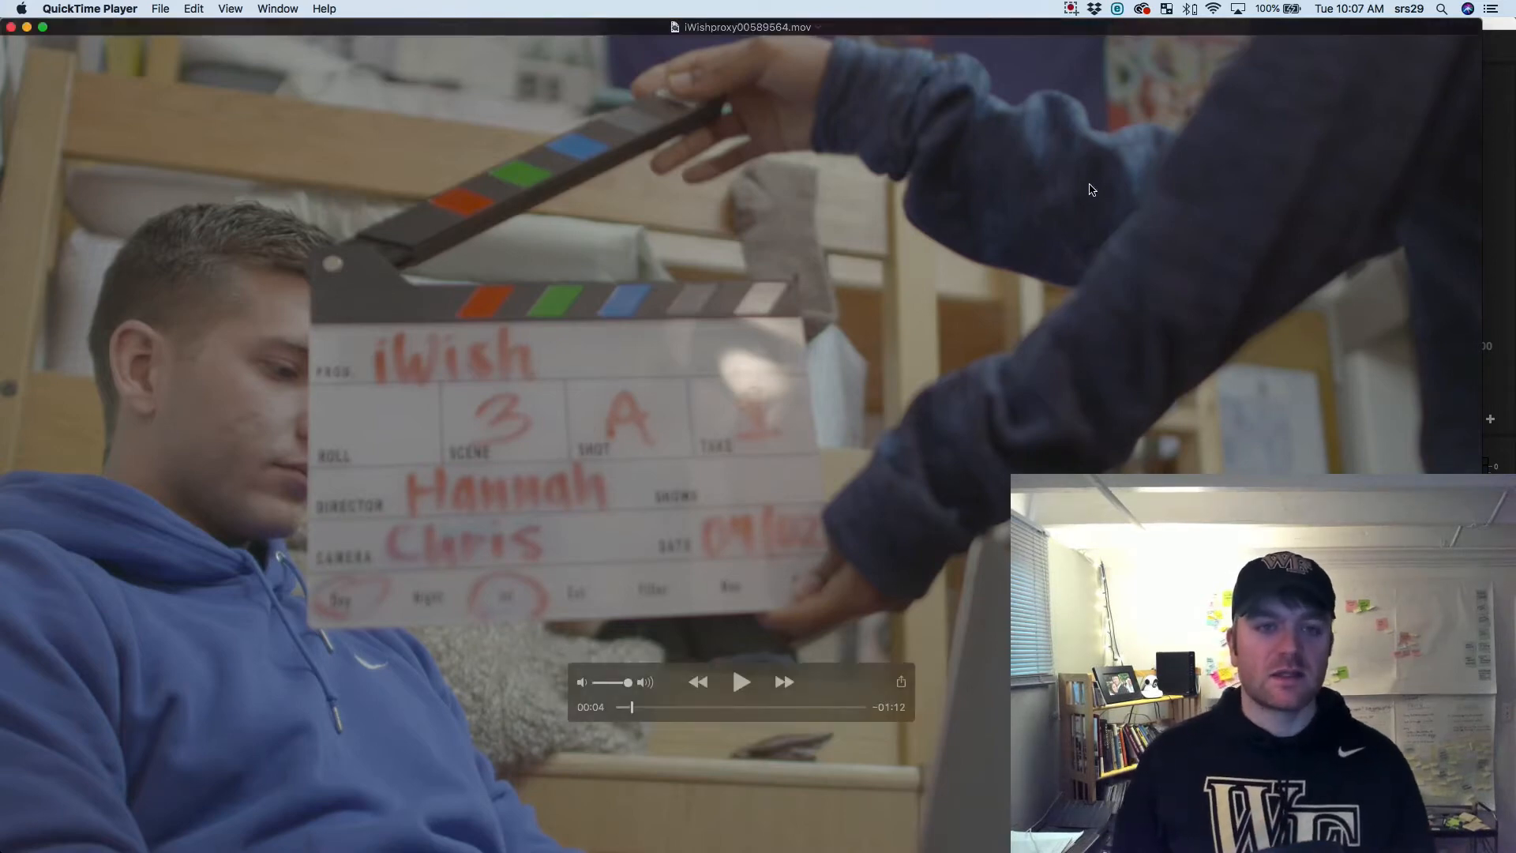
pyautogui.press('space')
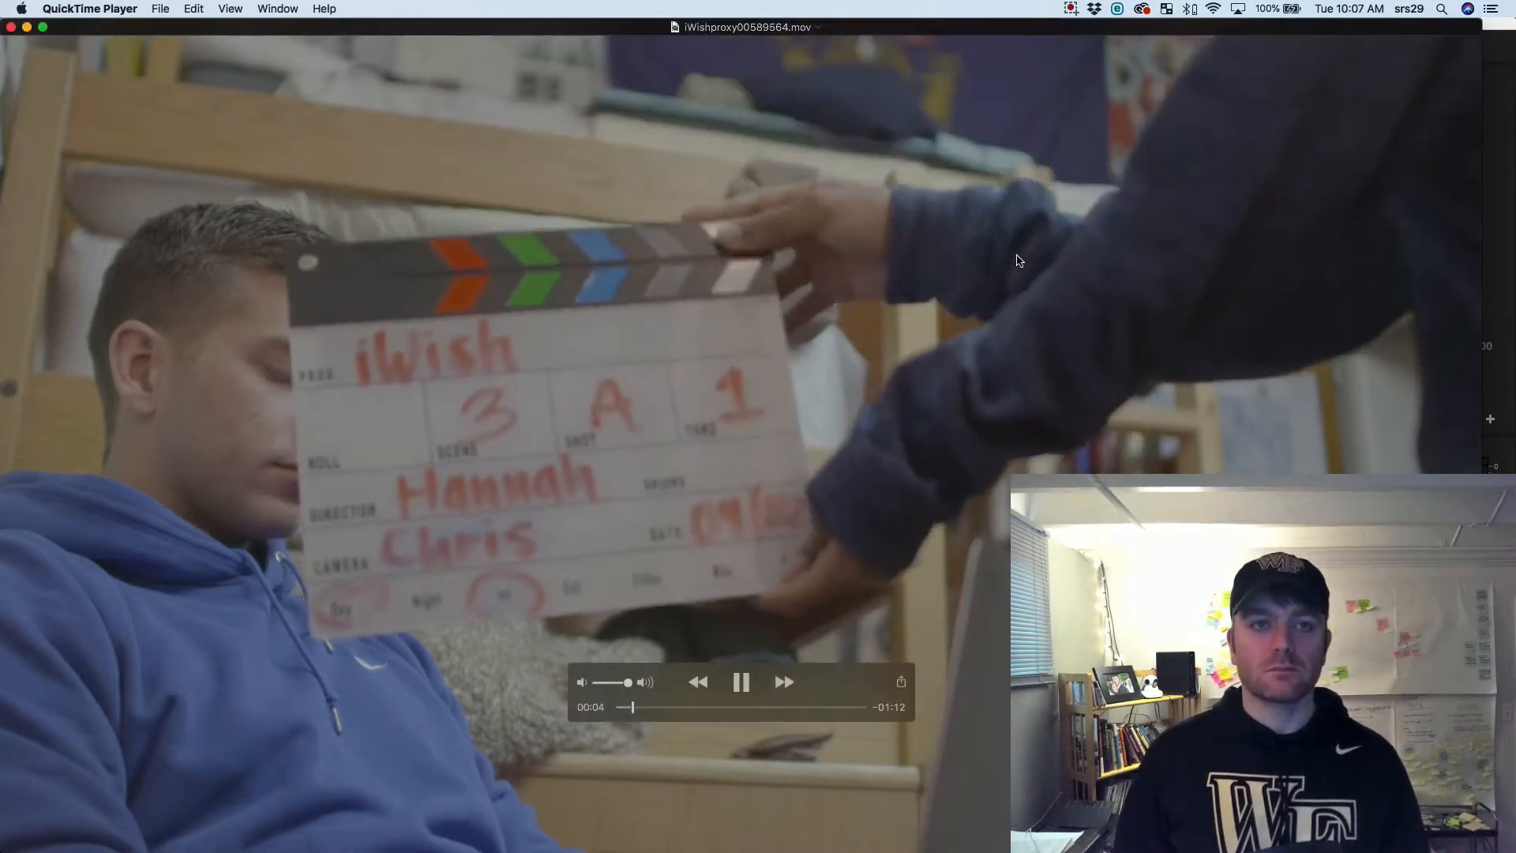
pyautogui.press('space')
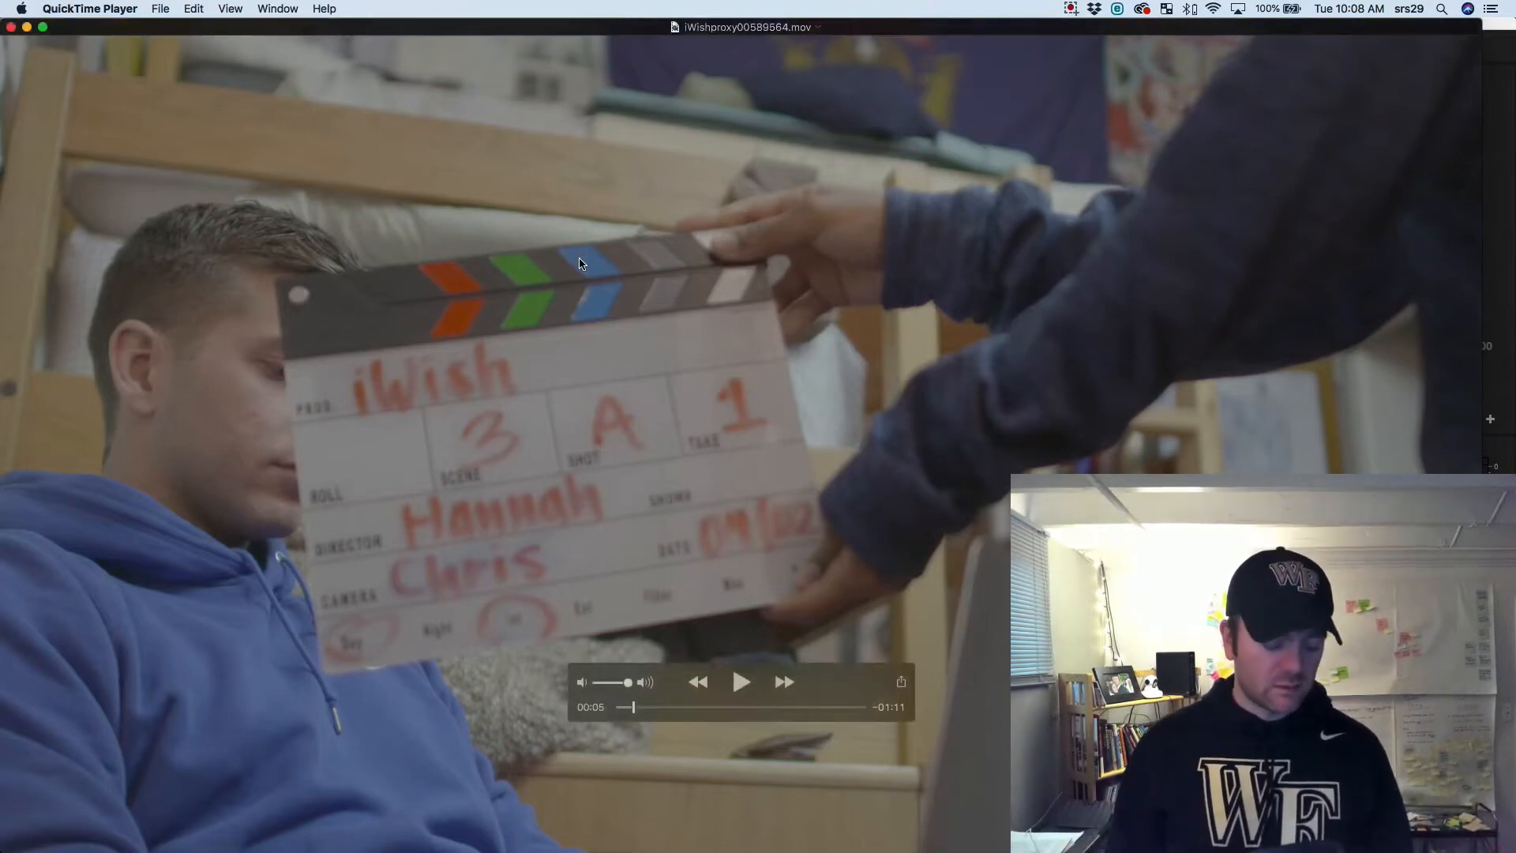
# Switch to Premiere Pro and open the interview clip from the Video bin in the Source monitor
pyautogui.press('super+Tab')
pyautogui.press('super+Tab')
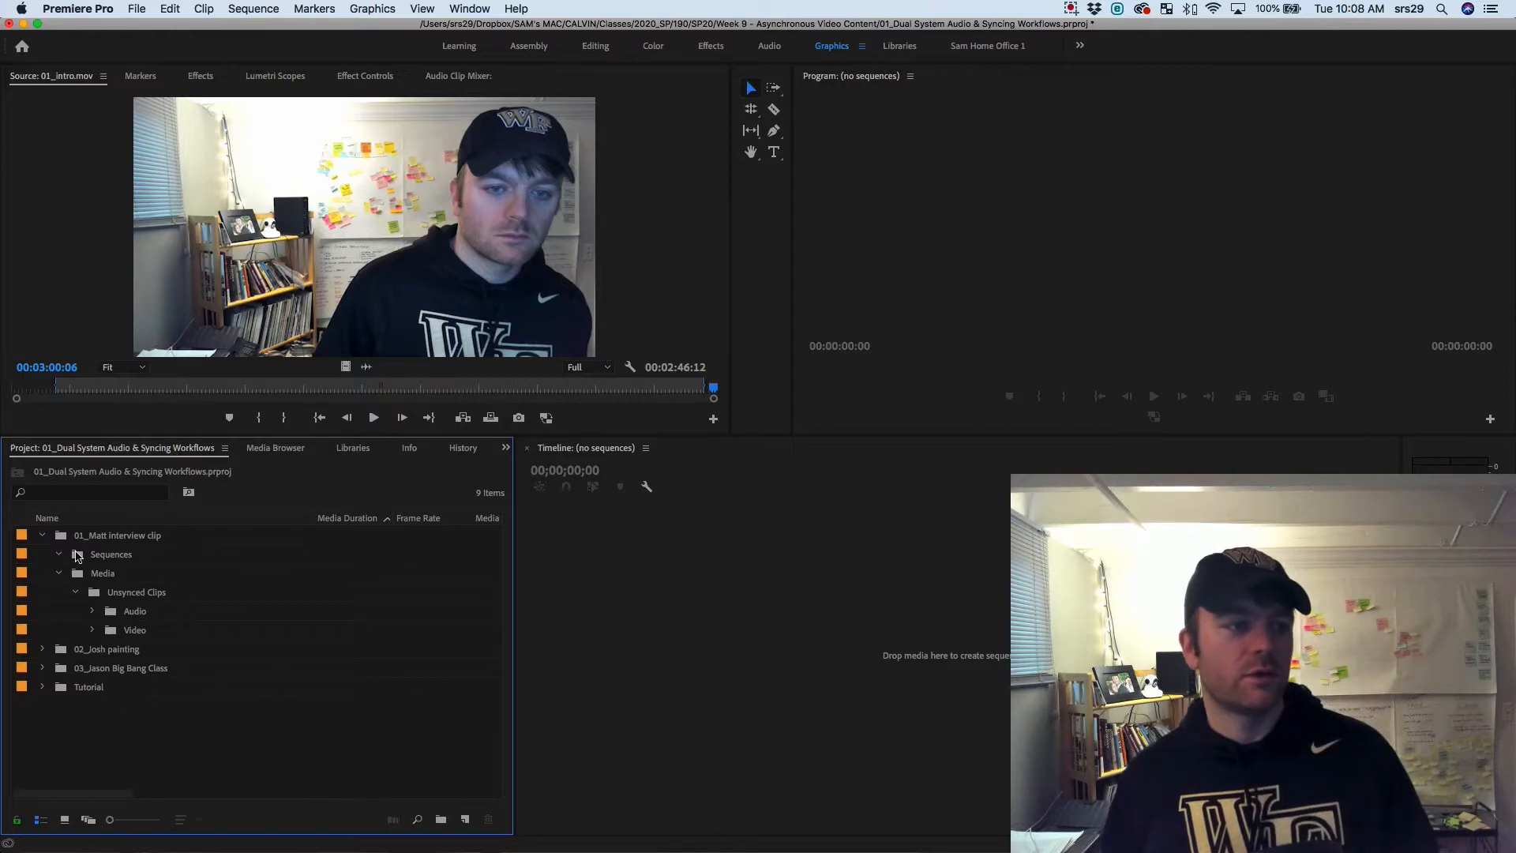
pyautogui.click(92, 630)
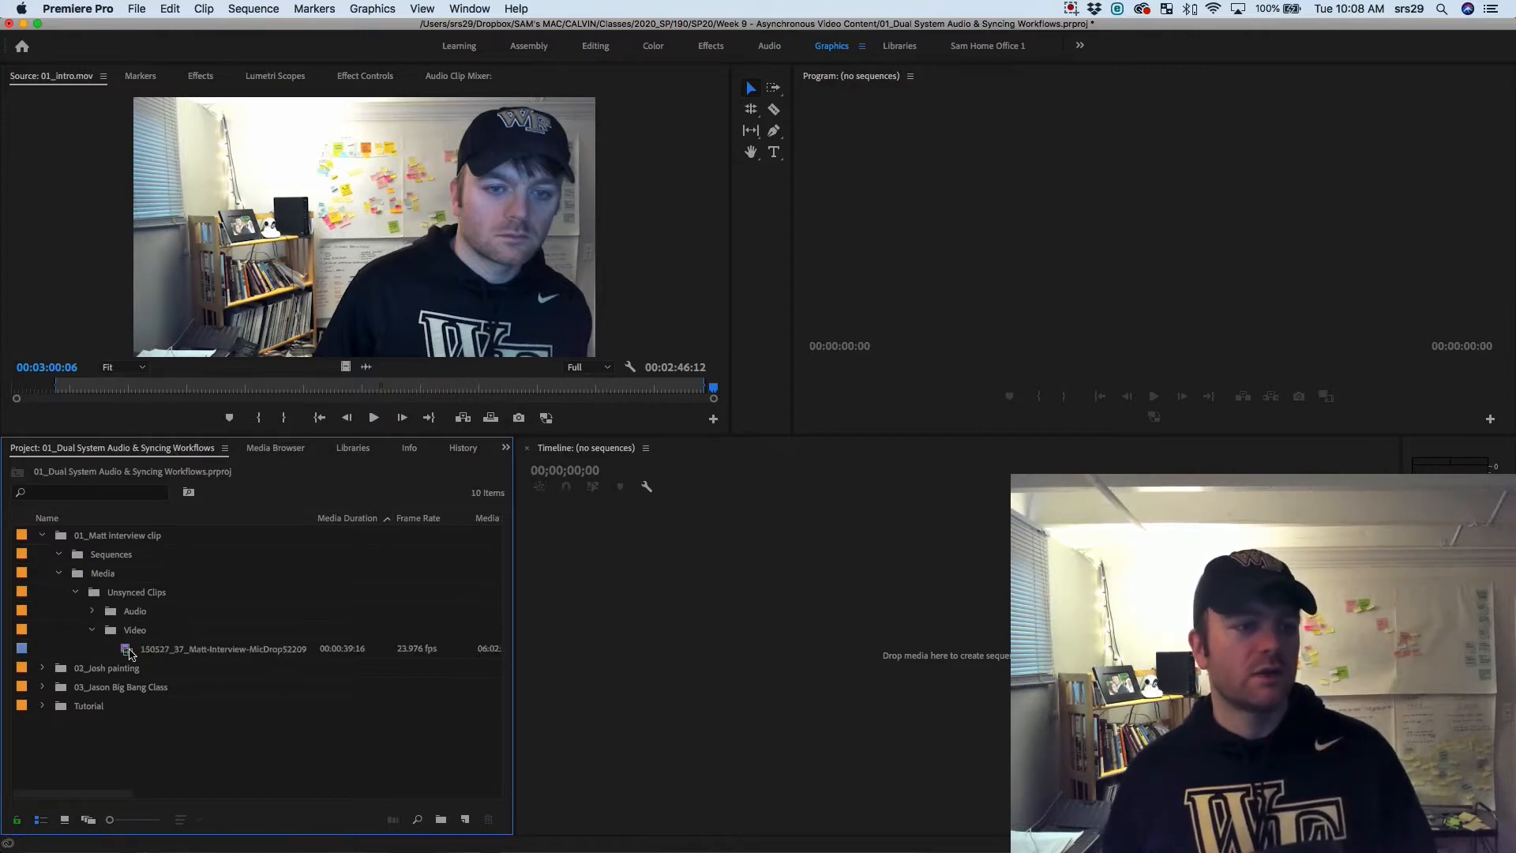
pyautogui.doubleClick(130, 650)
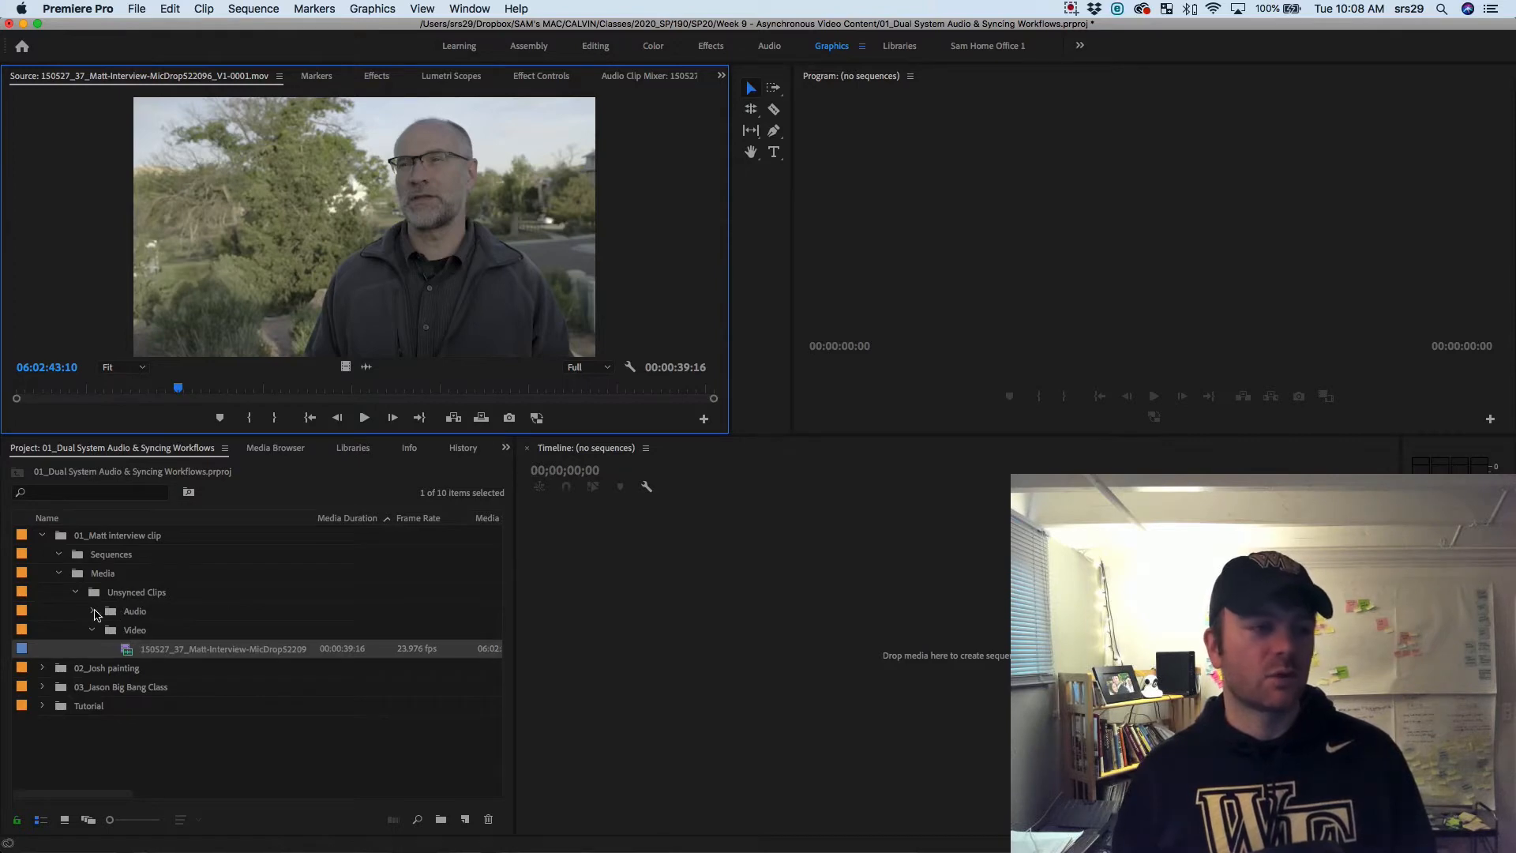
# Reveal TASCAM_0068.wav in the Audio bin and compare its media duration with the interview video clip's
pyautogui.click(92, 612)
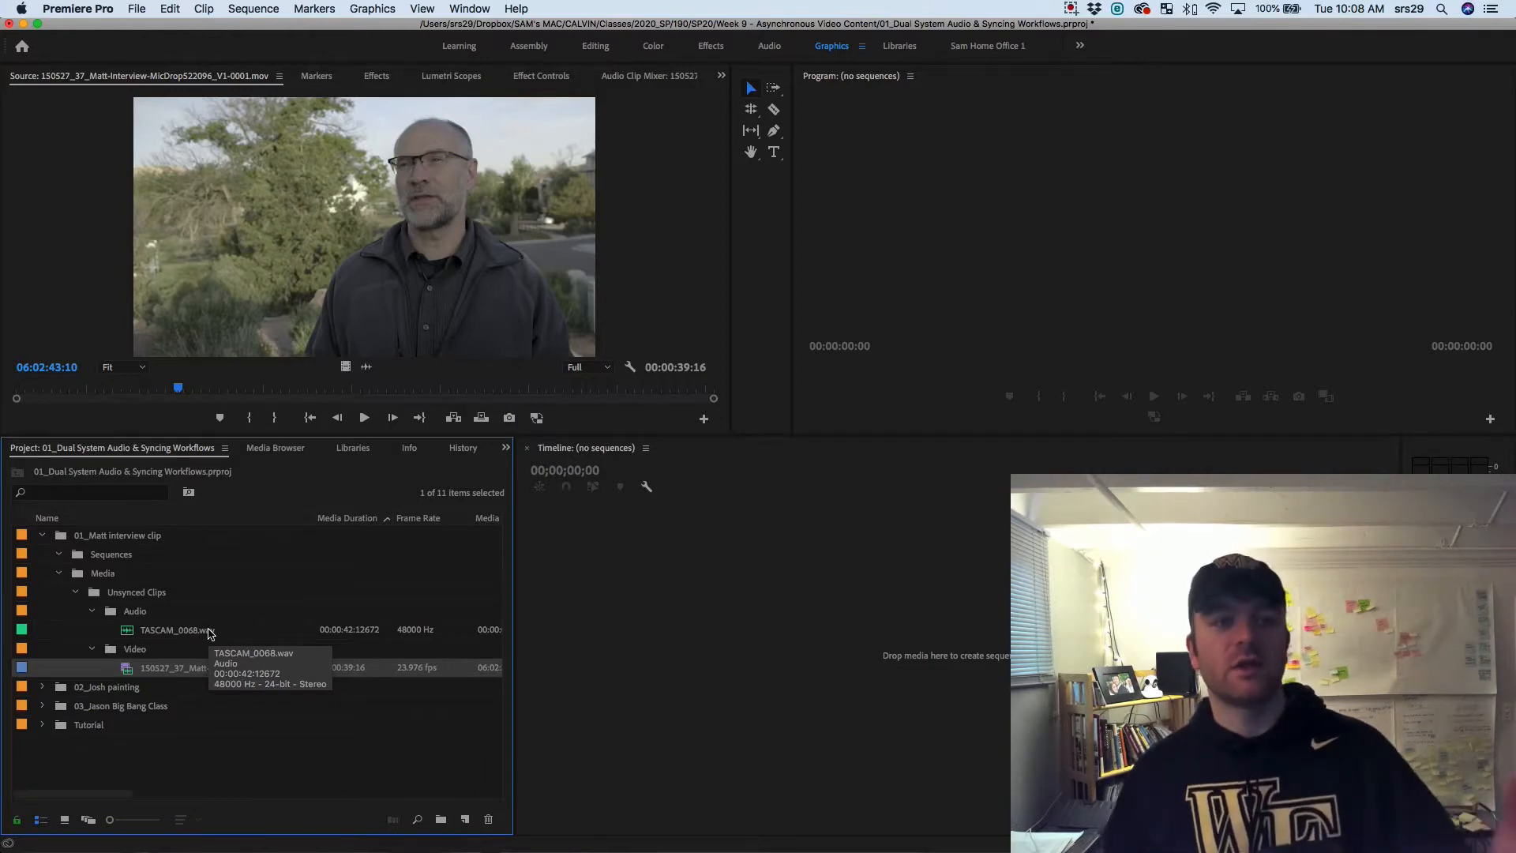
pyautogui.click(347, 635)
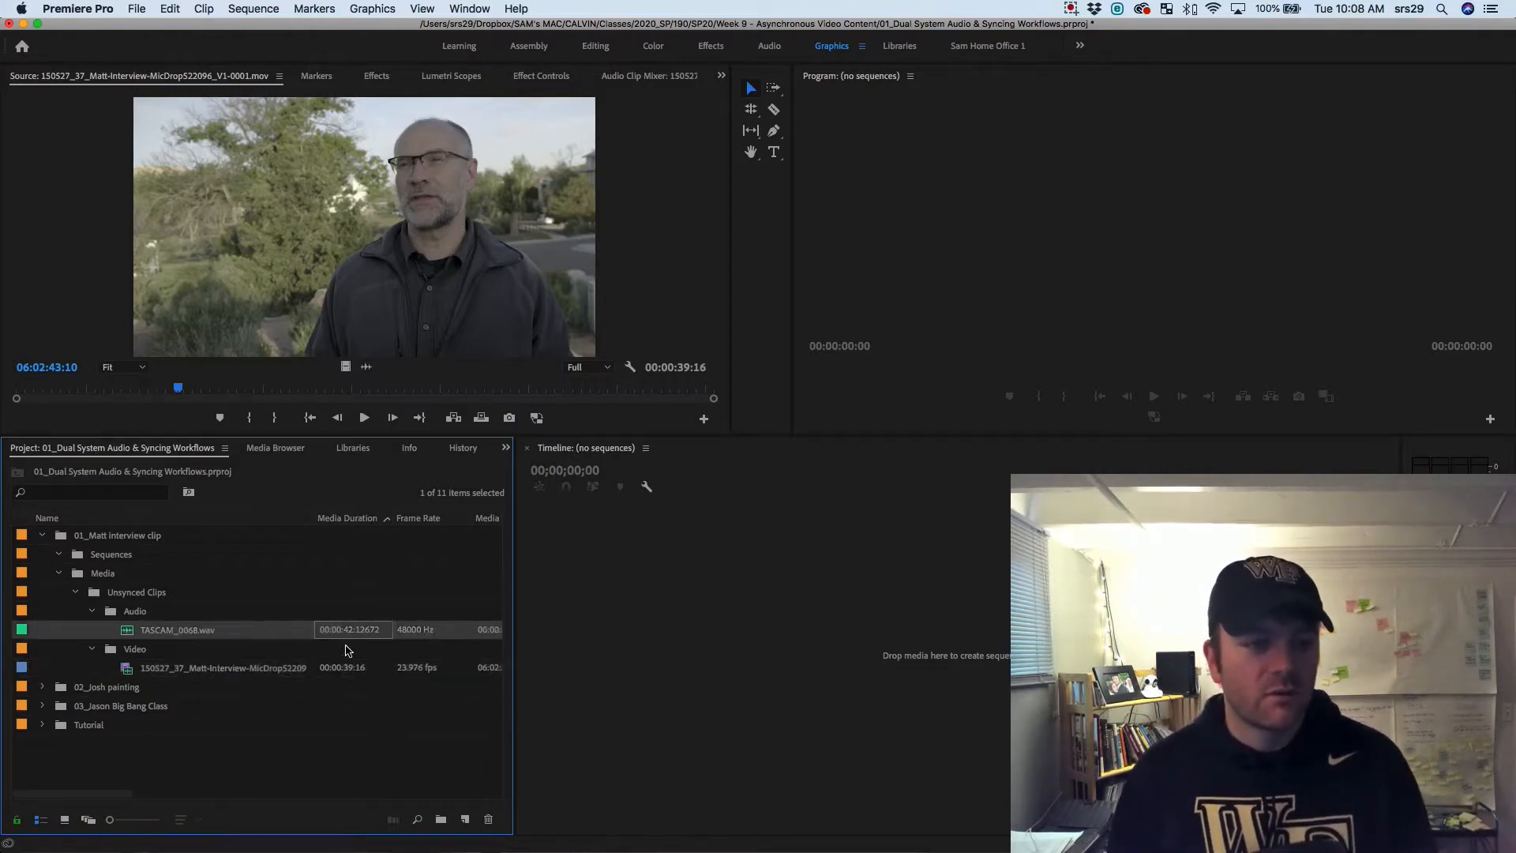
pyautogui.click(346, 671)
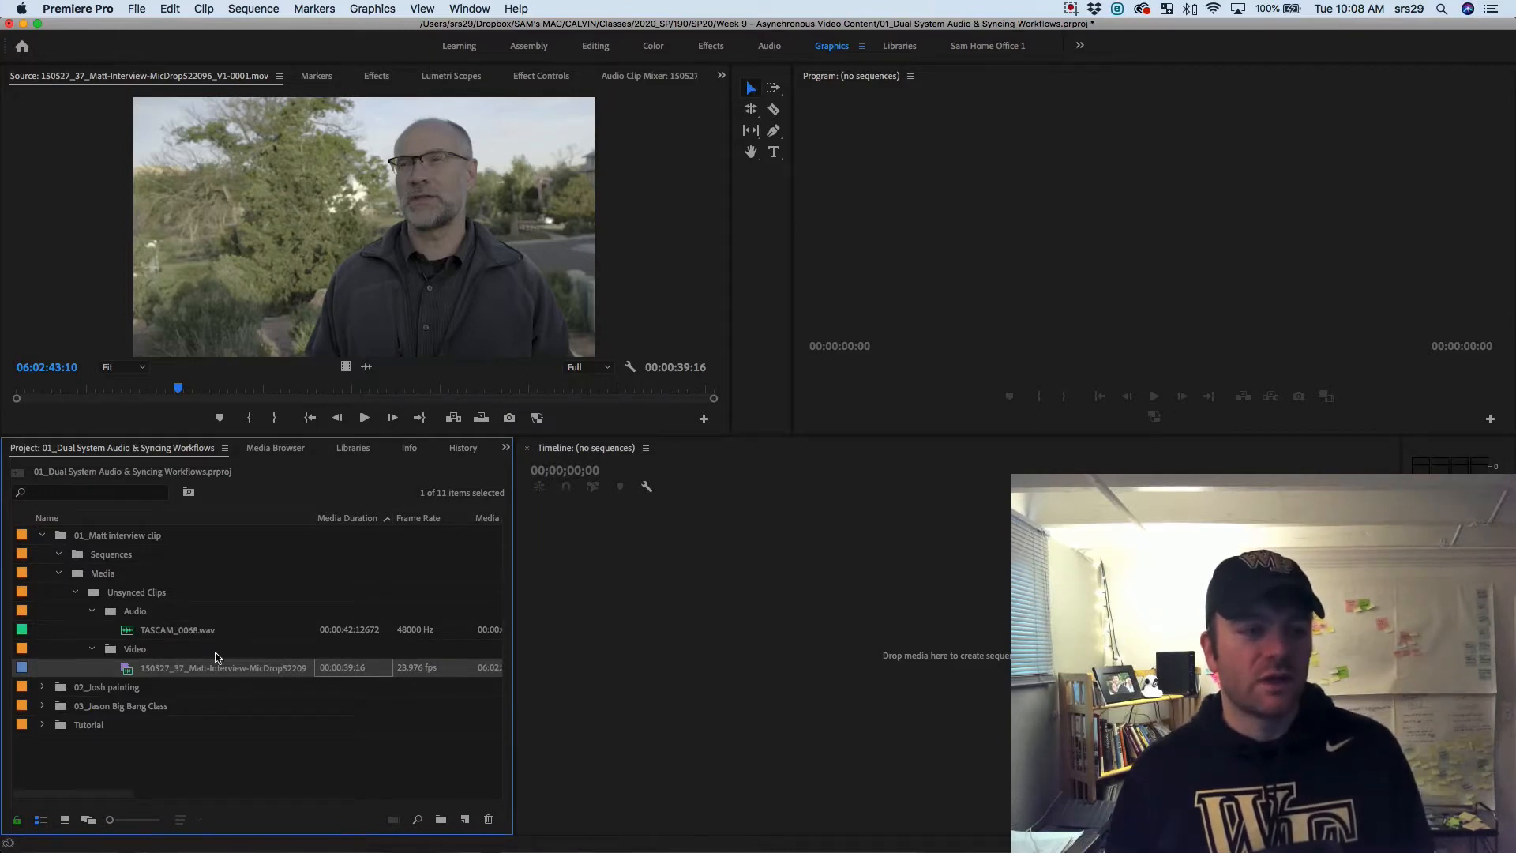
pyautogui.click(352, 522)
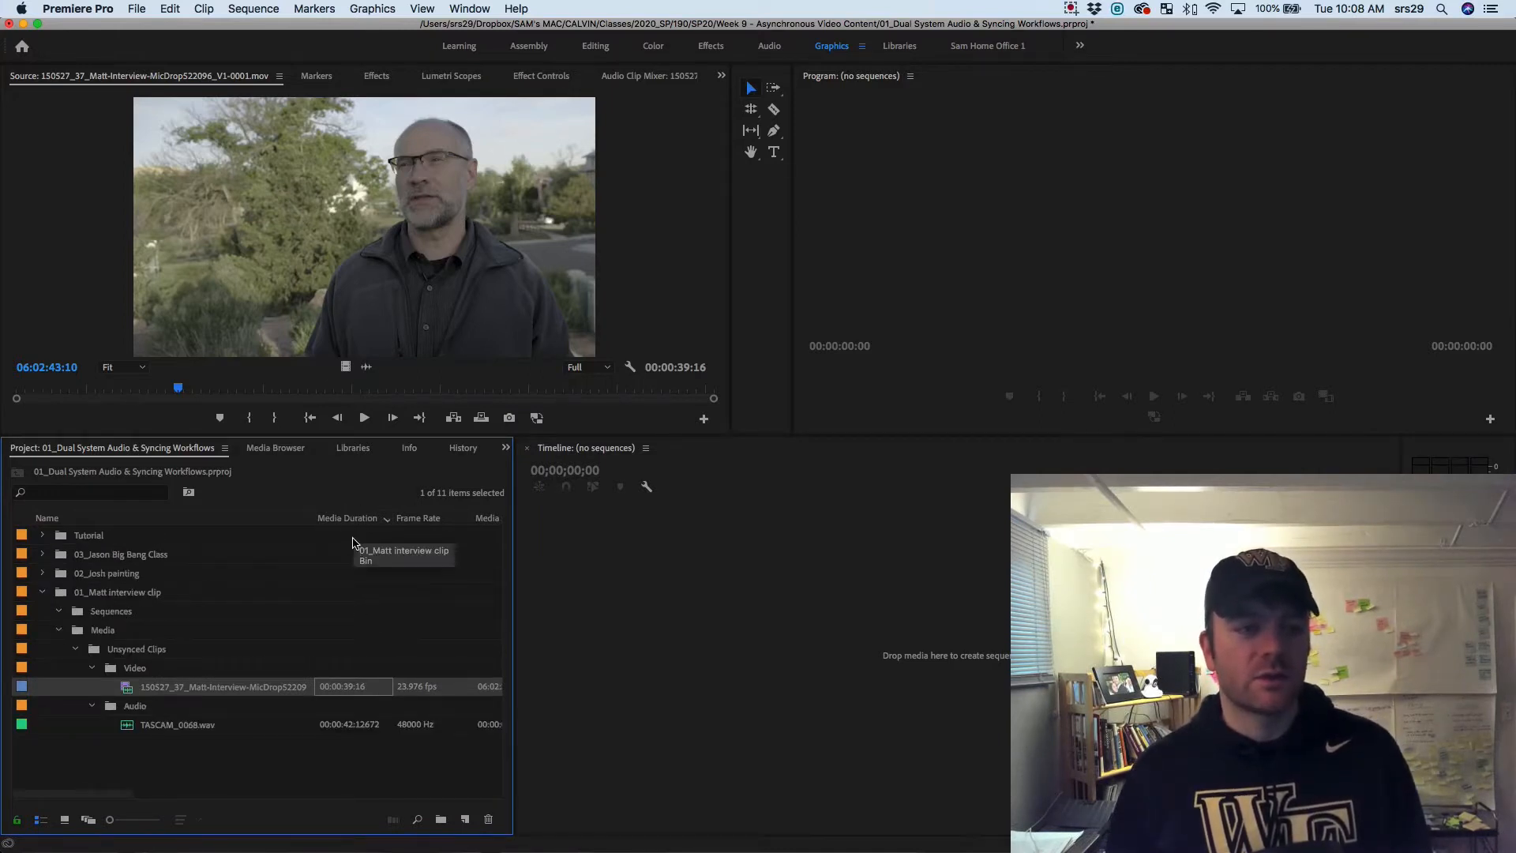
pyautogui.click(352, 523)
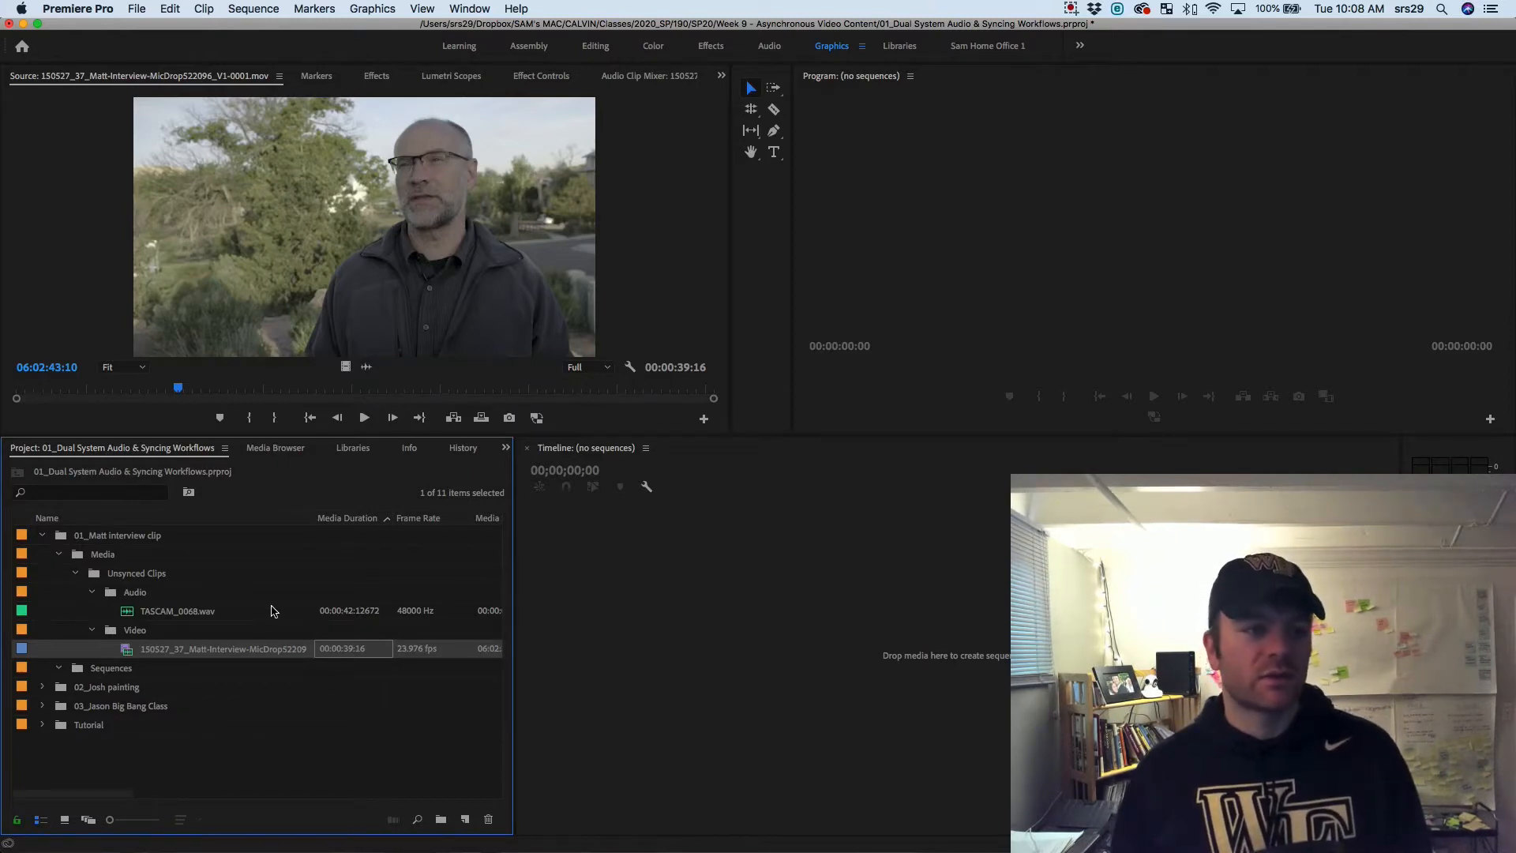
# Open the Merge Clips settings for TASCAM_0068.wav and the interview video clip
pyautogui.click(197, 611)
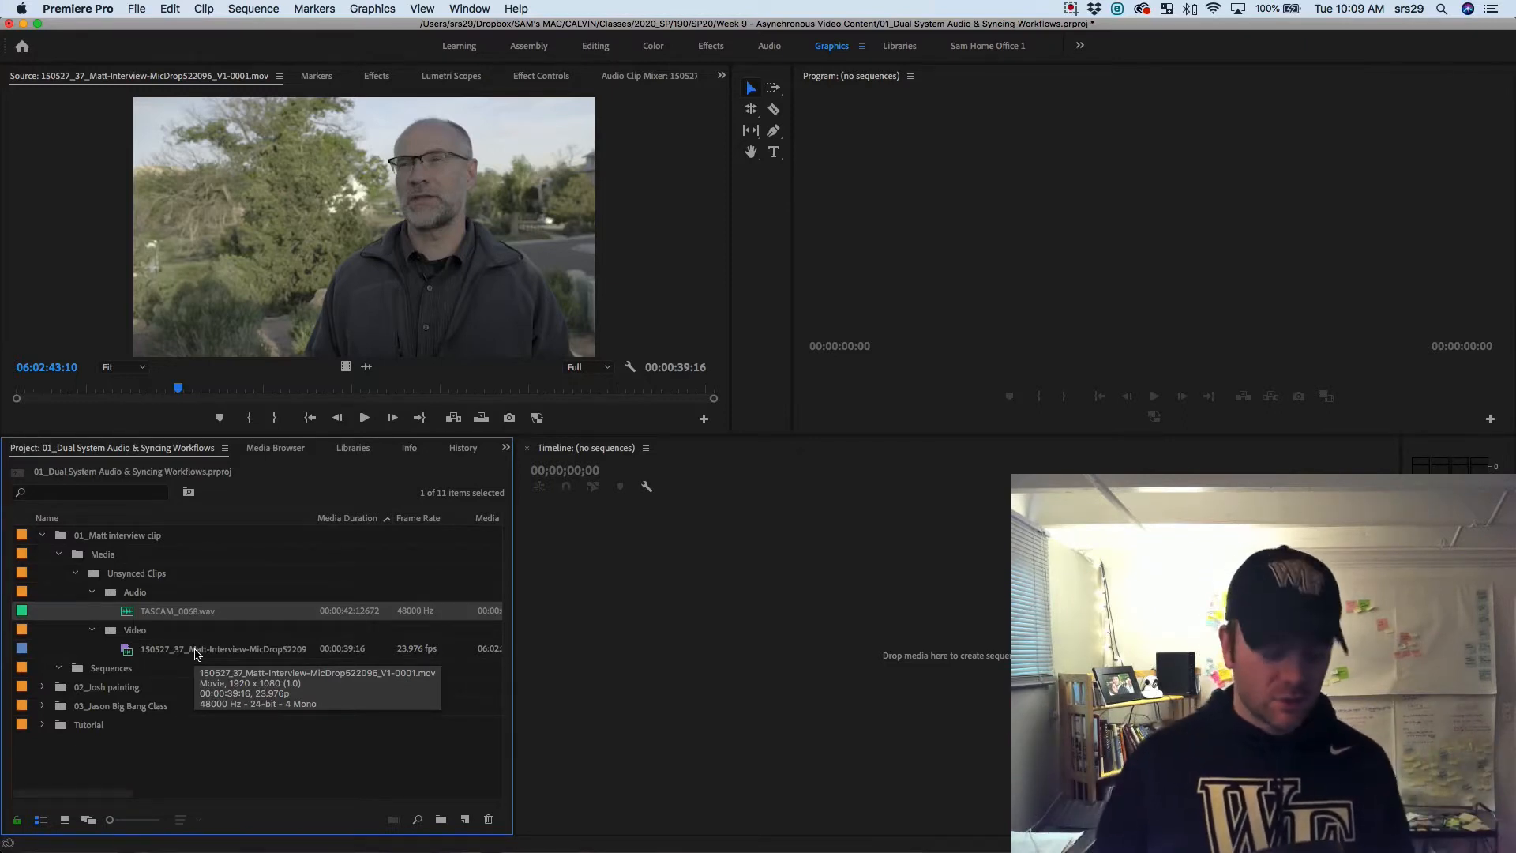
pyautogui.keyDown('super'); pyautogui.click(197, 649); pyautogui.keyUp('super')
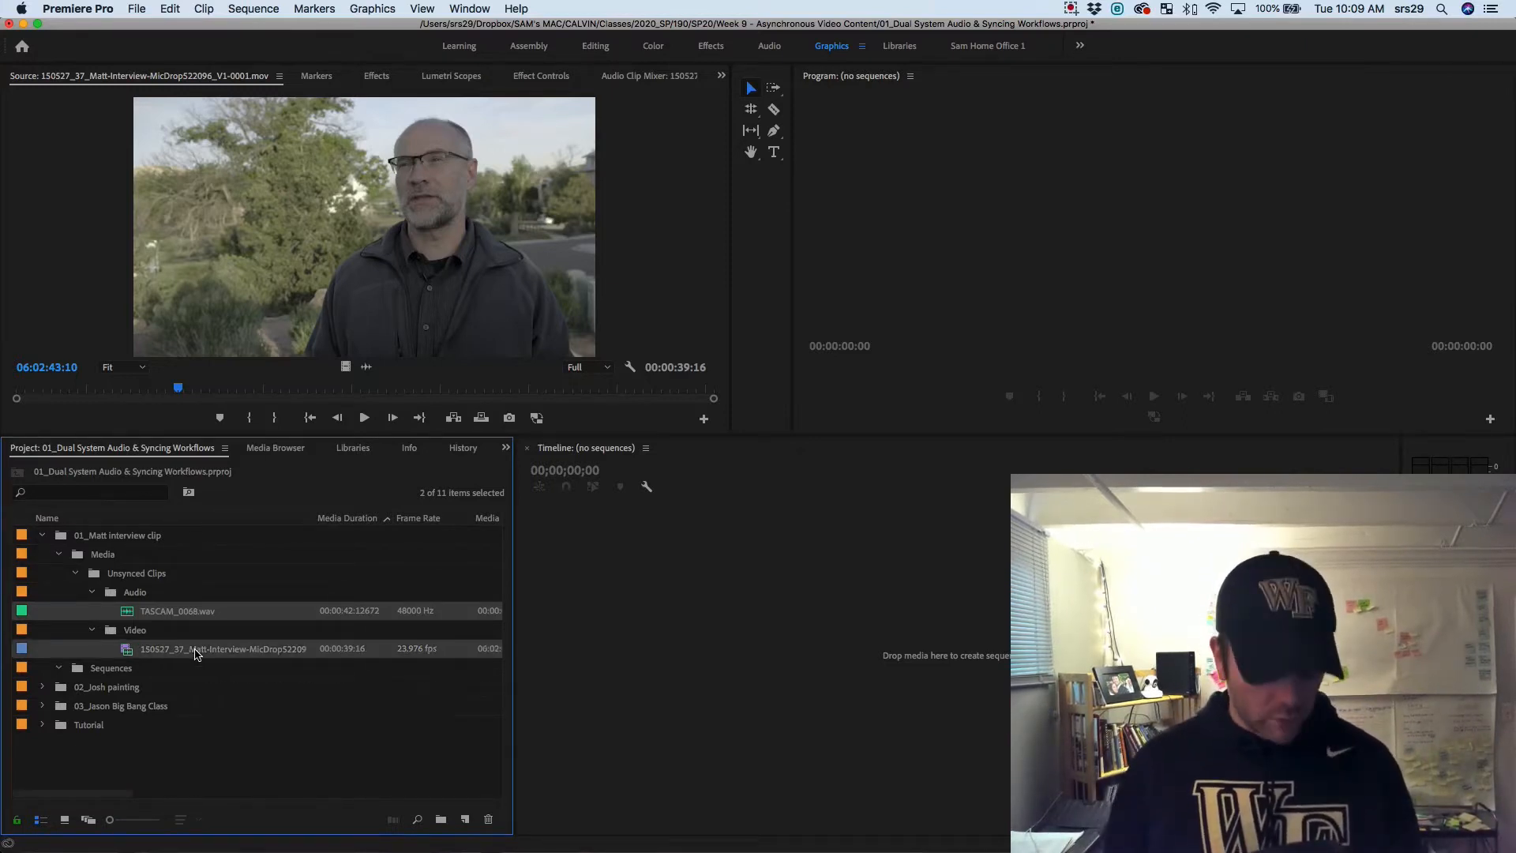
pyautogui.rightClick(196, 649)
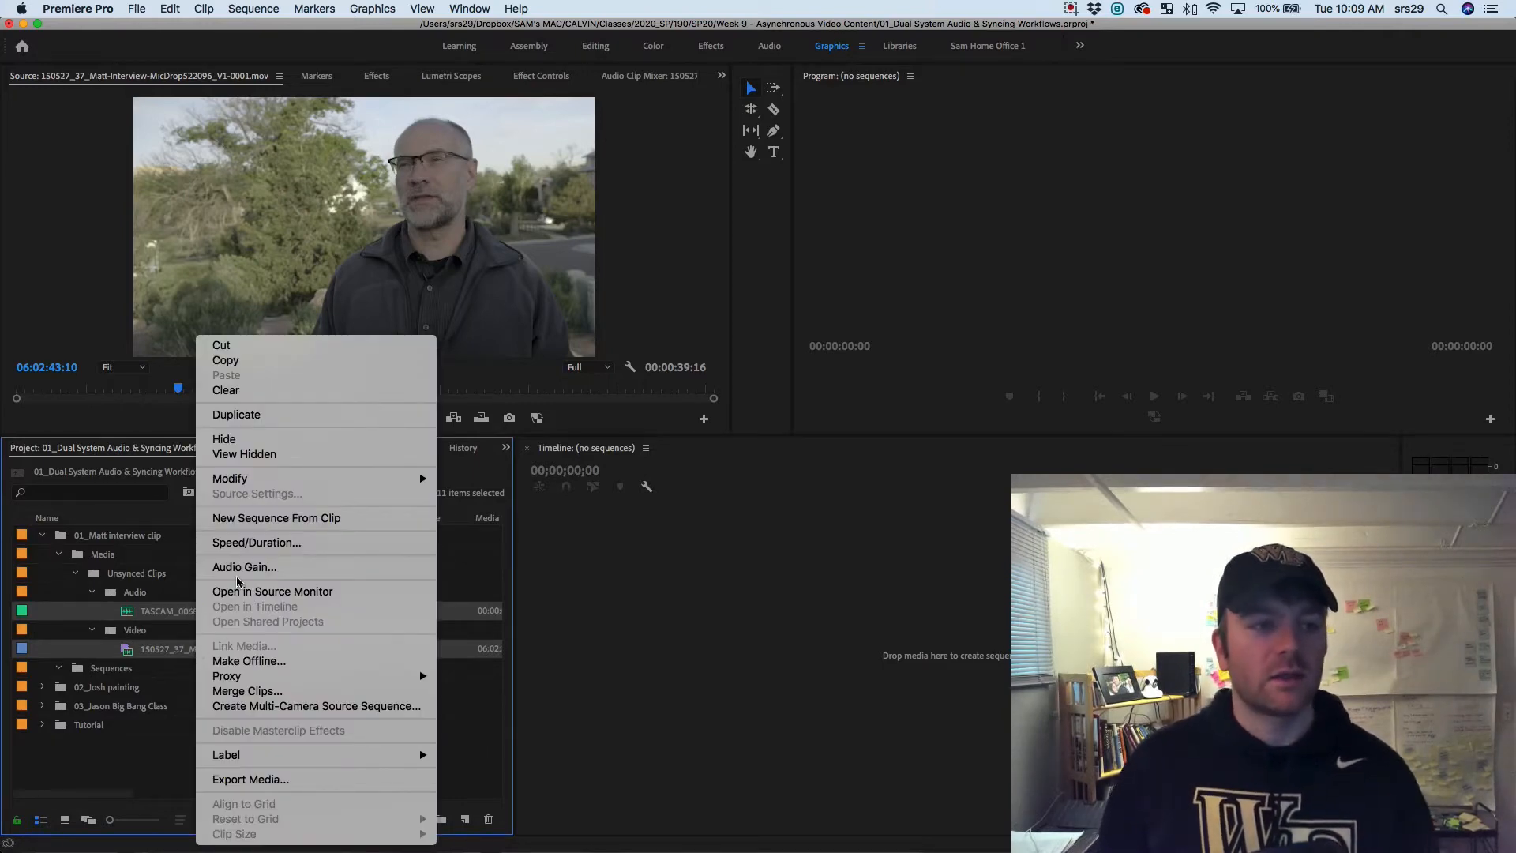
pyautogui.click(248, 691)
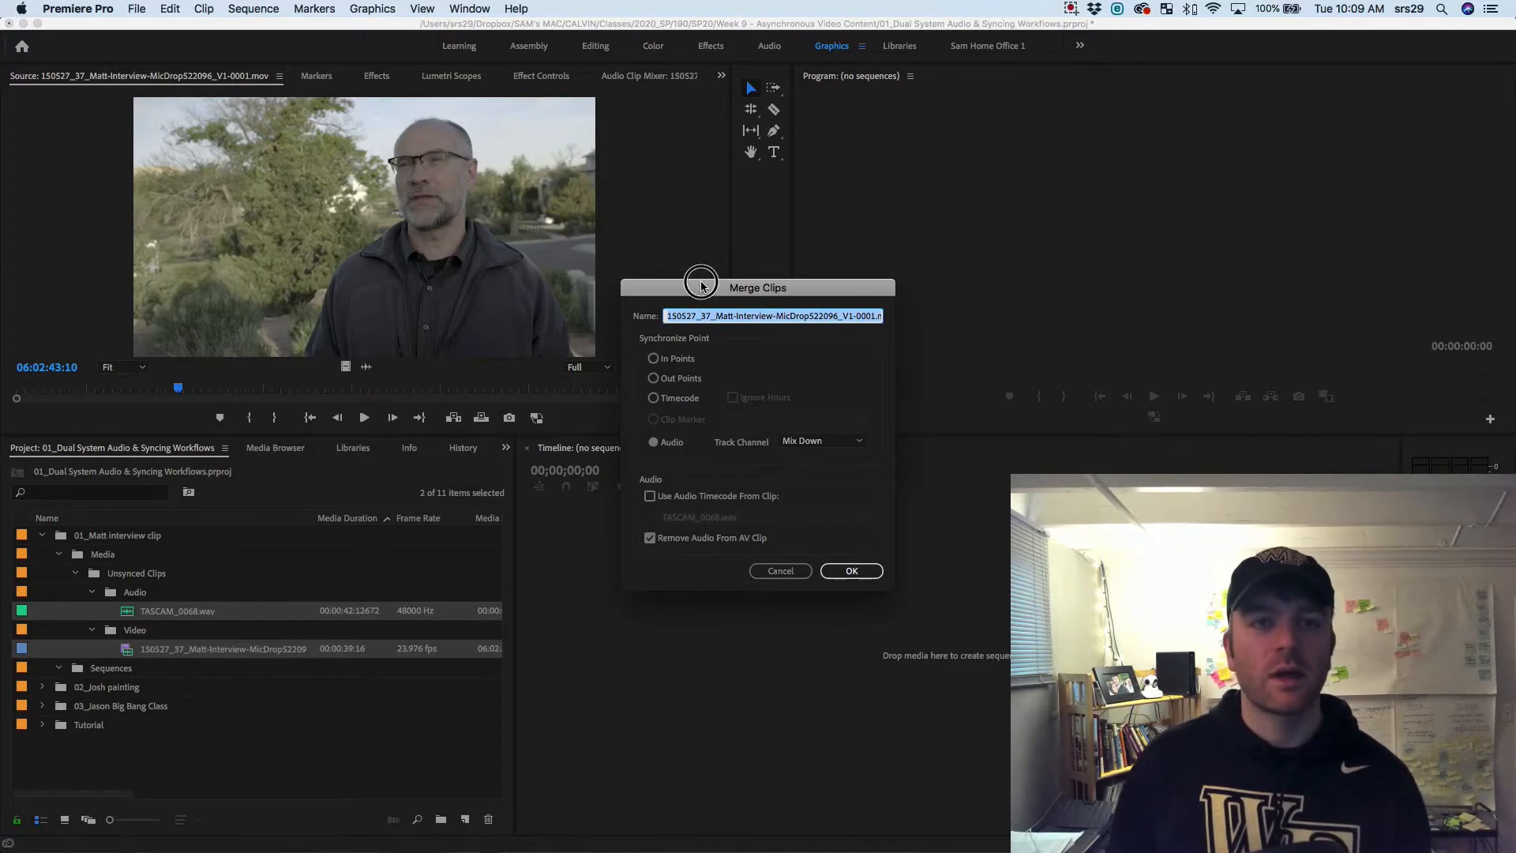
pyautogui.moveTo(701, 281); pyautogui.dragTo(378, 324)
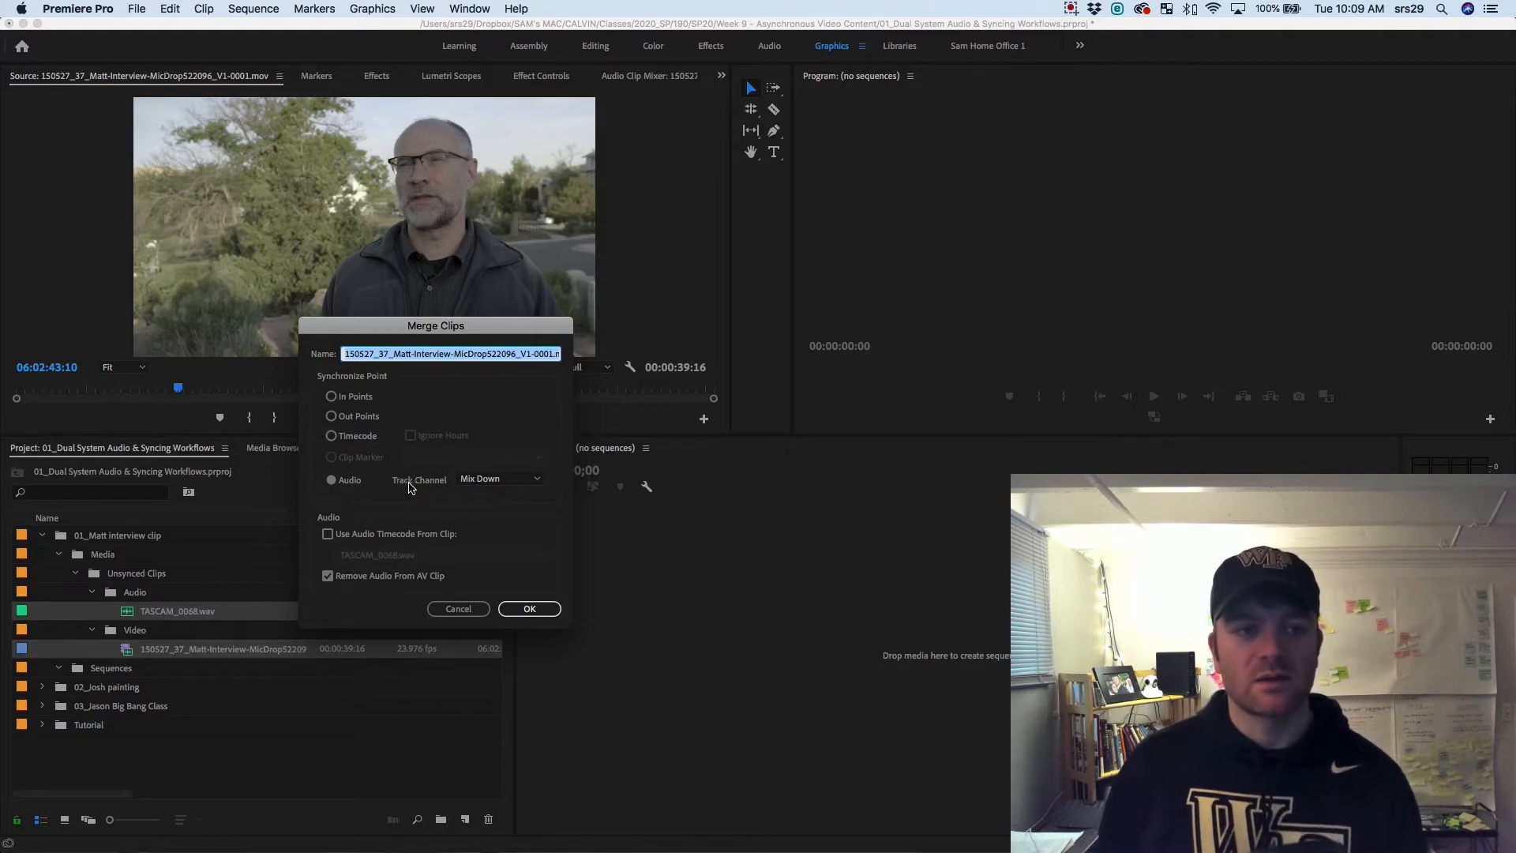
# Merge the clips using Audio as the synchronize point with the Mix Down track channel, keeping Remove Audio From AV Clip enabled
pyautogui.click(338, 397)
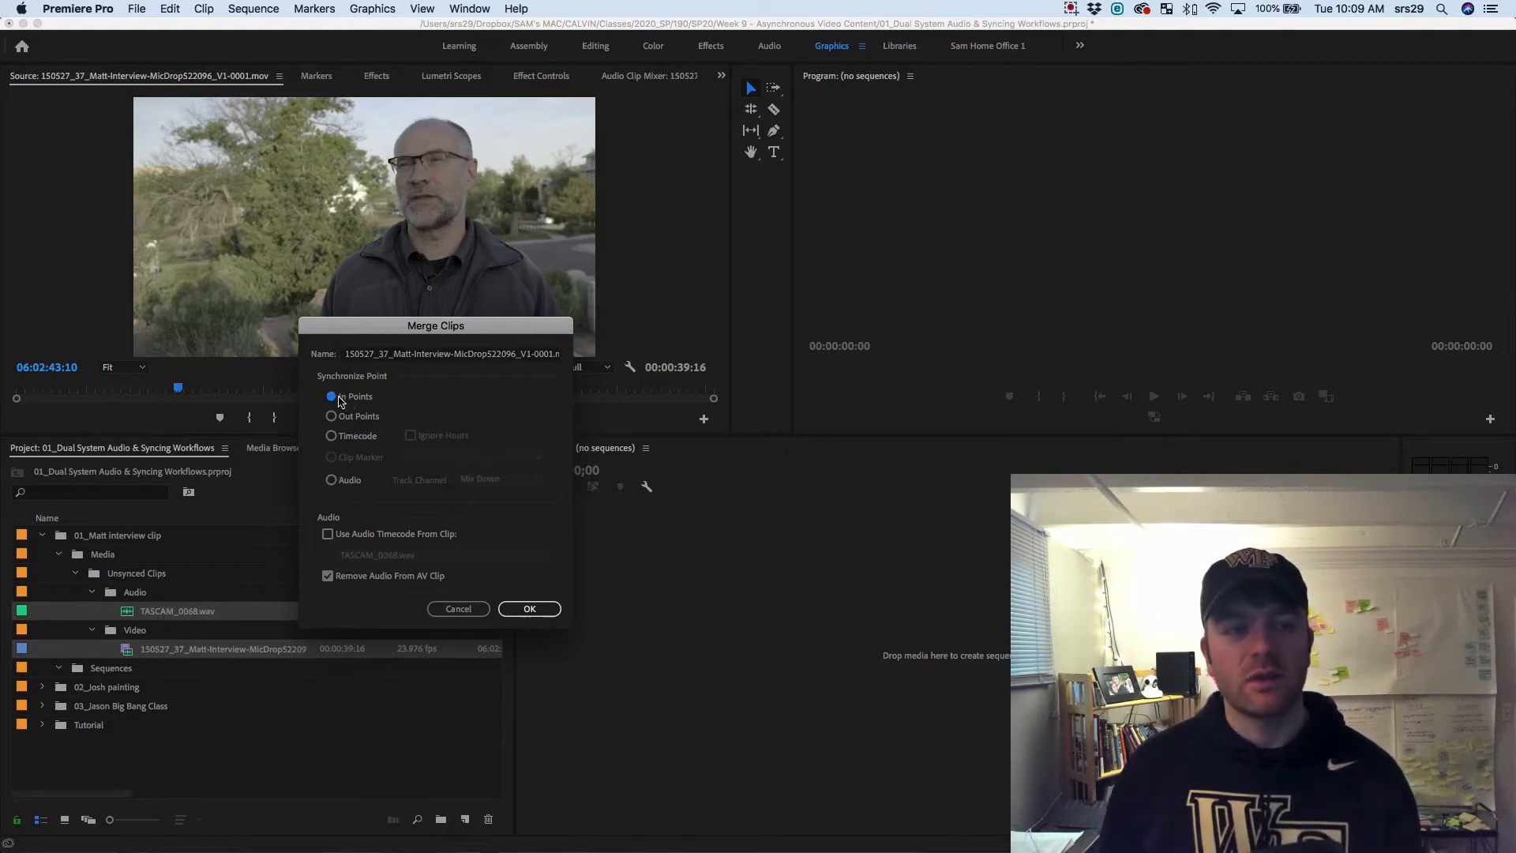
pyautogui.click(332, 481)
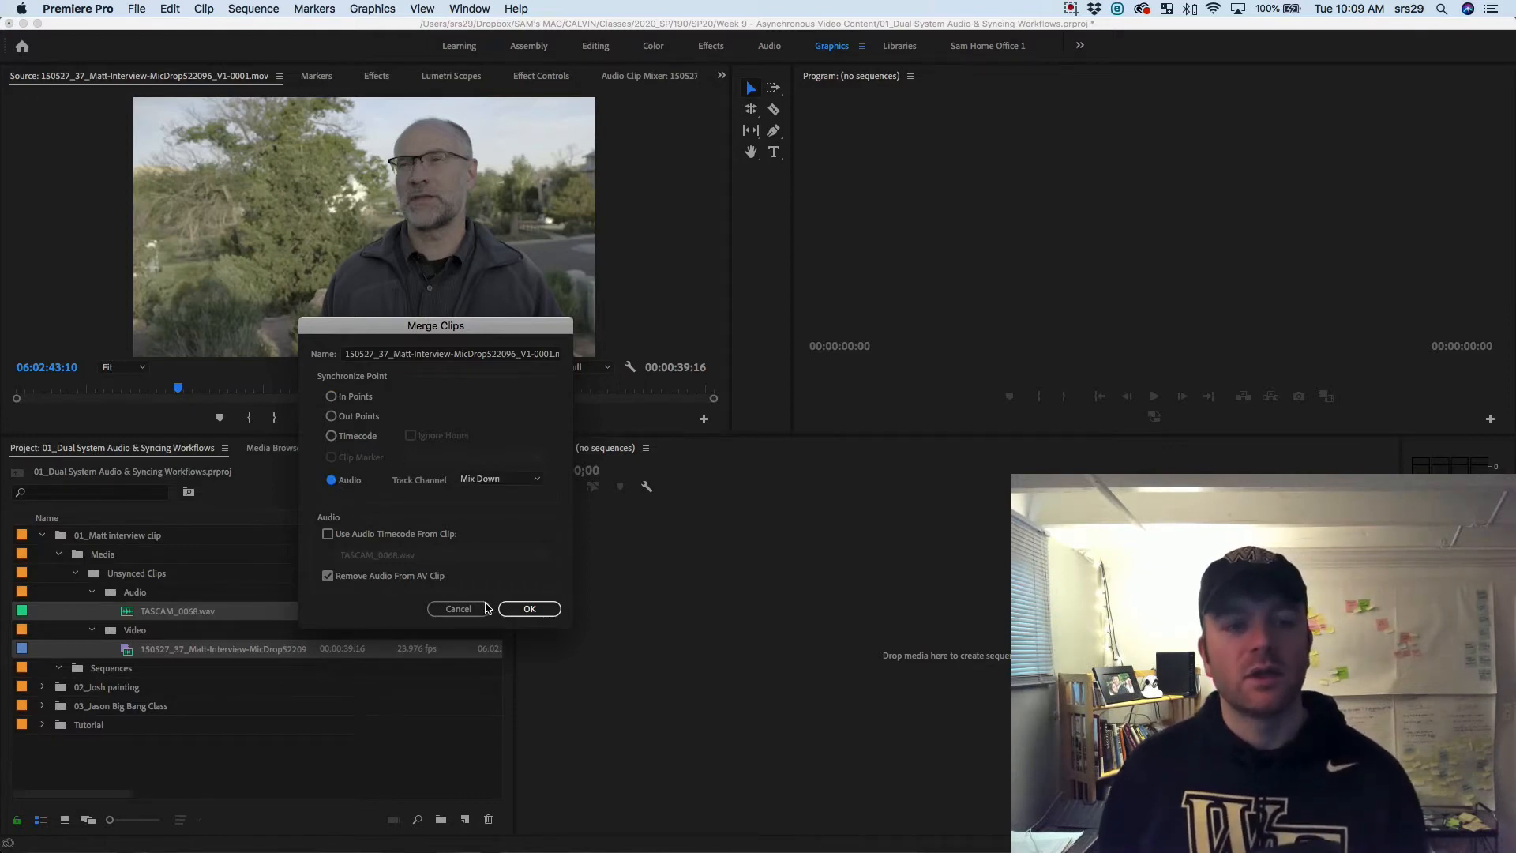
pyautogui.click(328, 578)
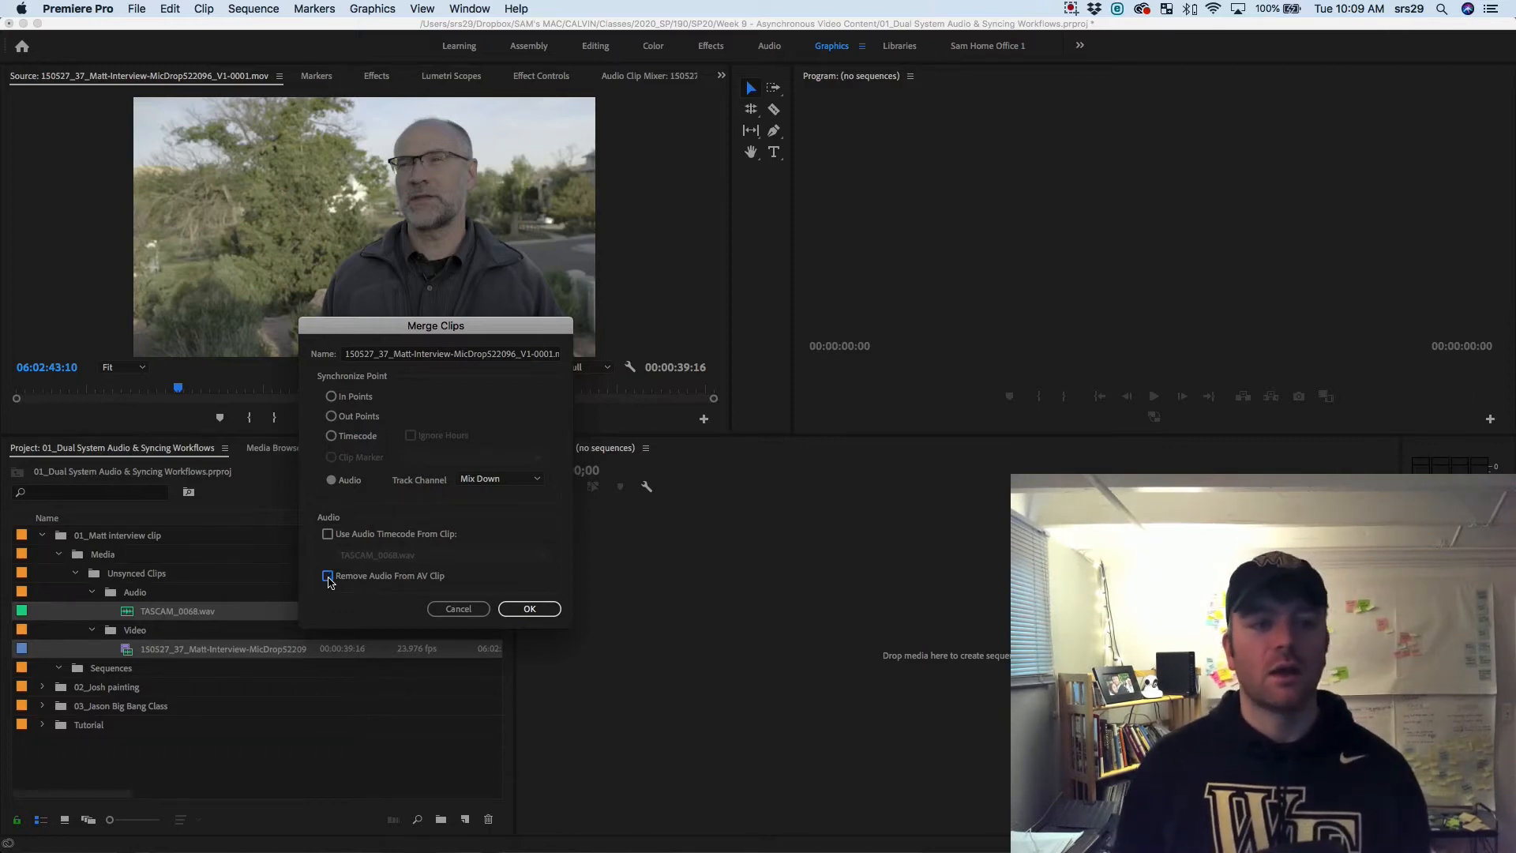
pyautogui.click(327, 576)
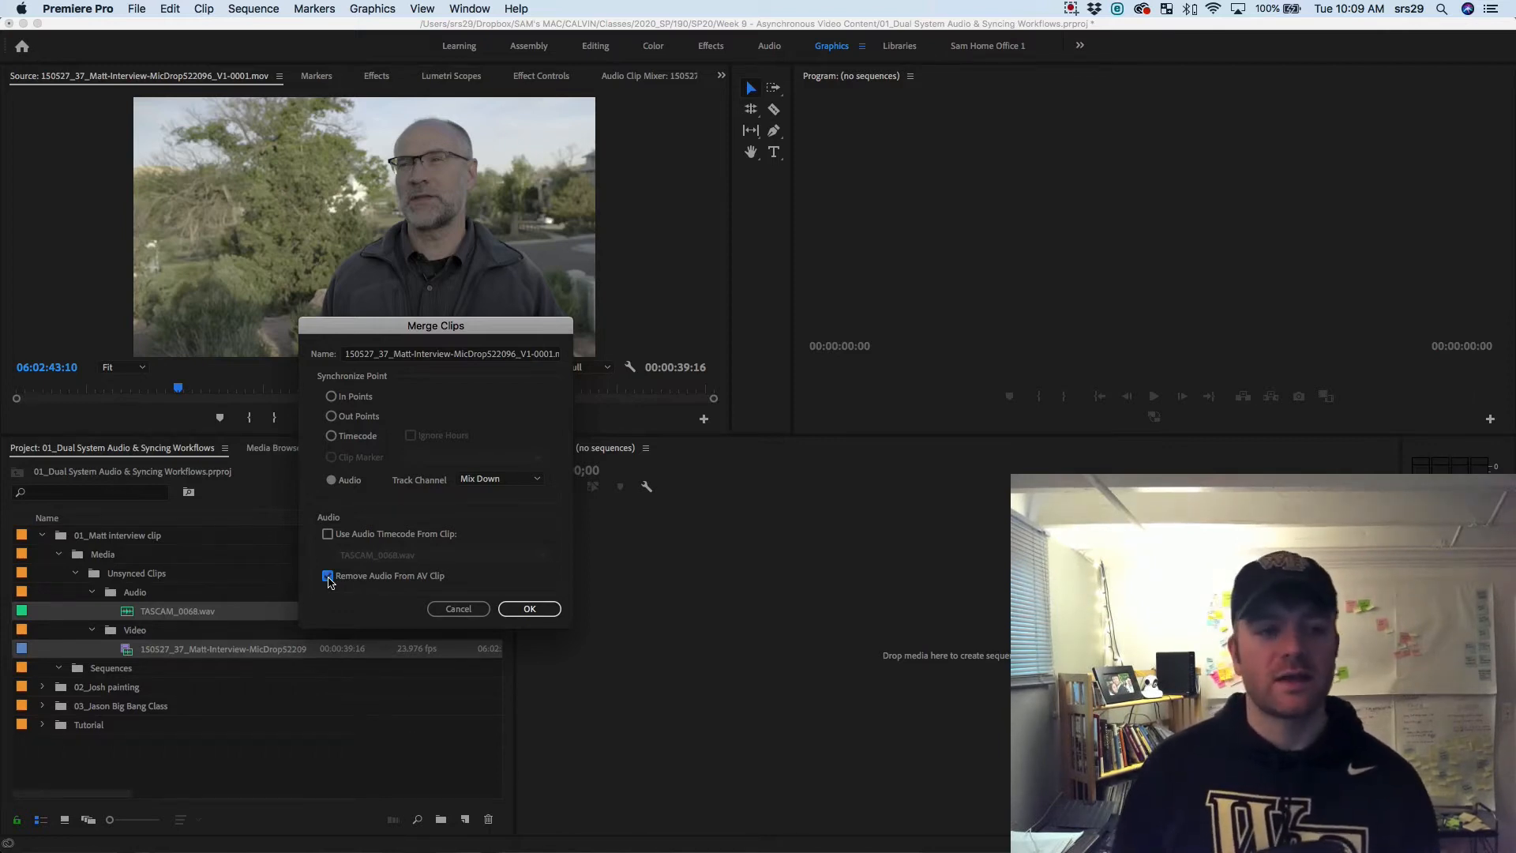
pyautogui.click(529, 608)
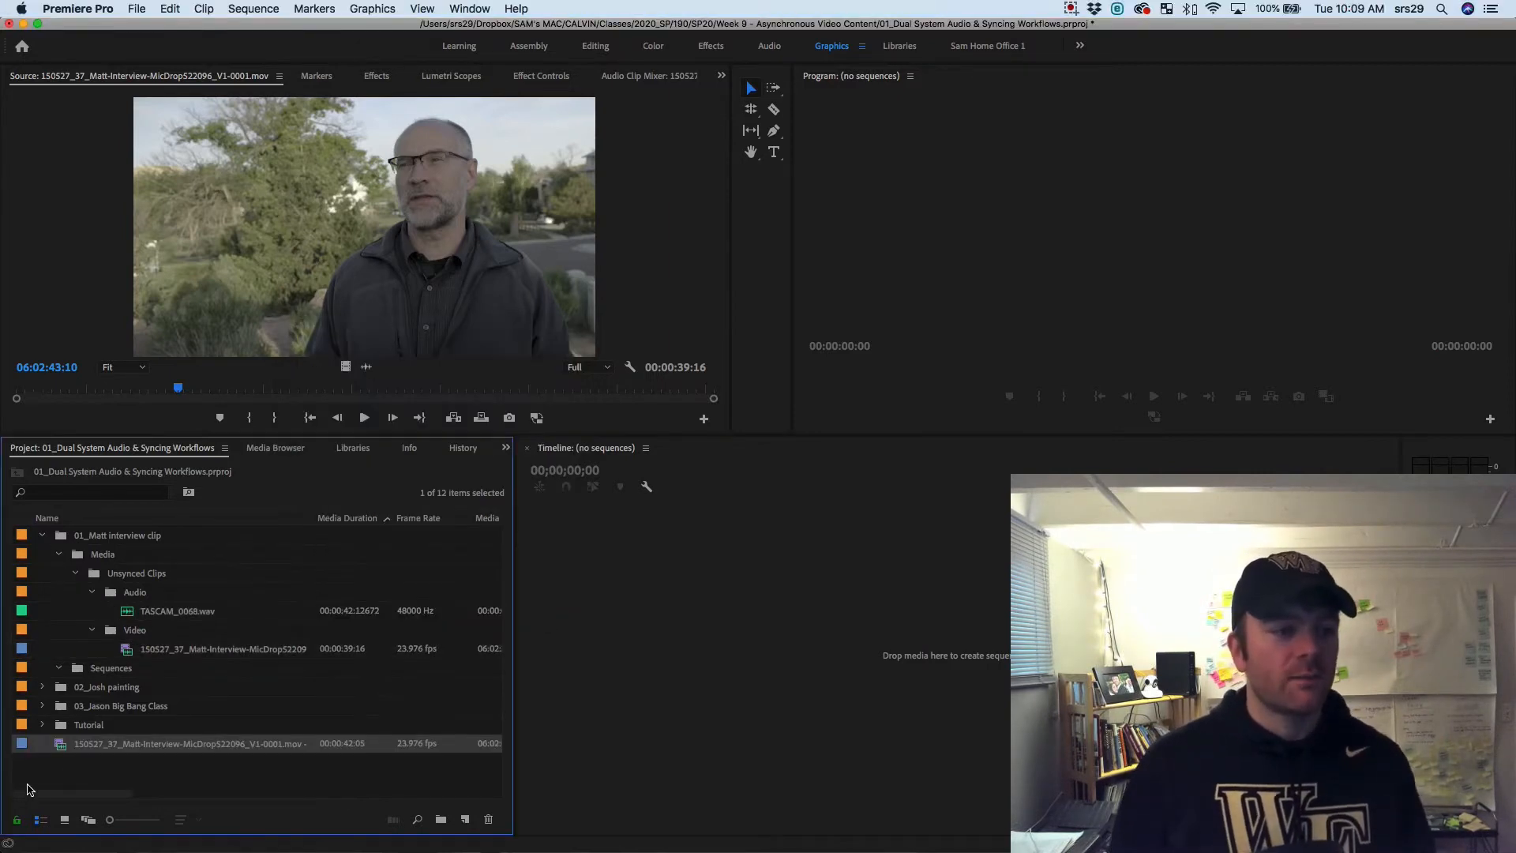
# Collapse the Audio, Video and Unsynced Clips bins in the project
pyautogui.click(124, 745)
pyautogui.click(82, 771)
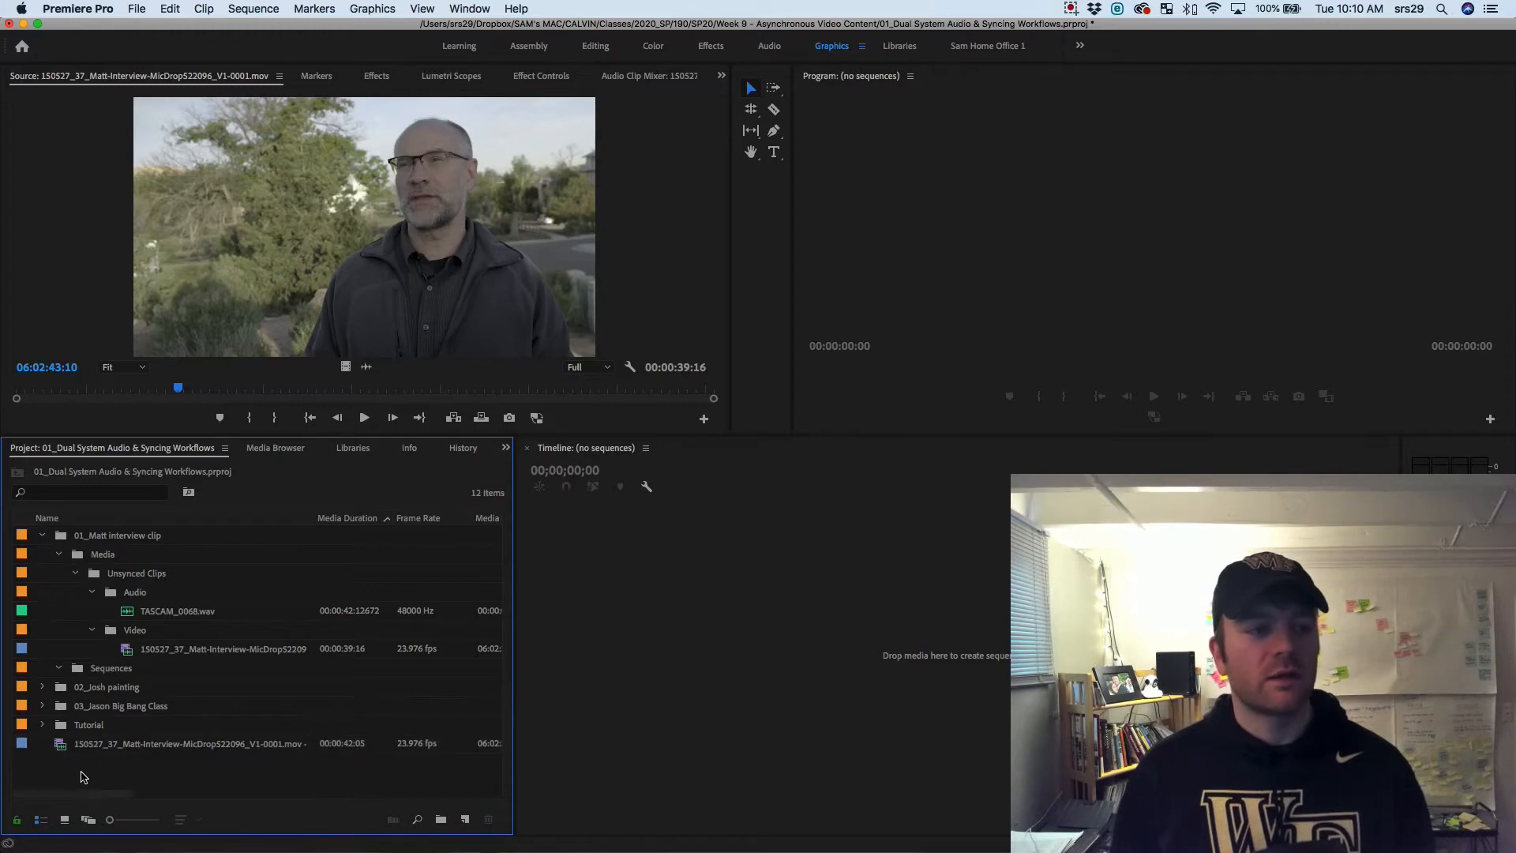
pyautogui.click(92, 592)
pyautogui.click(92, 611)
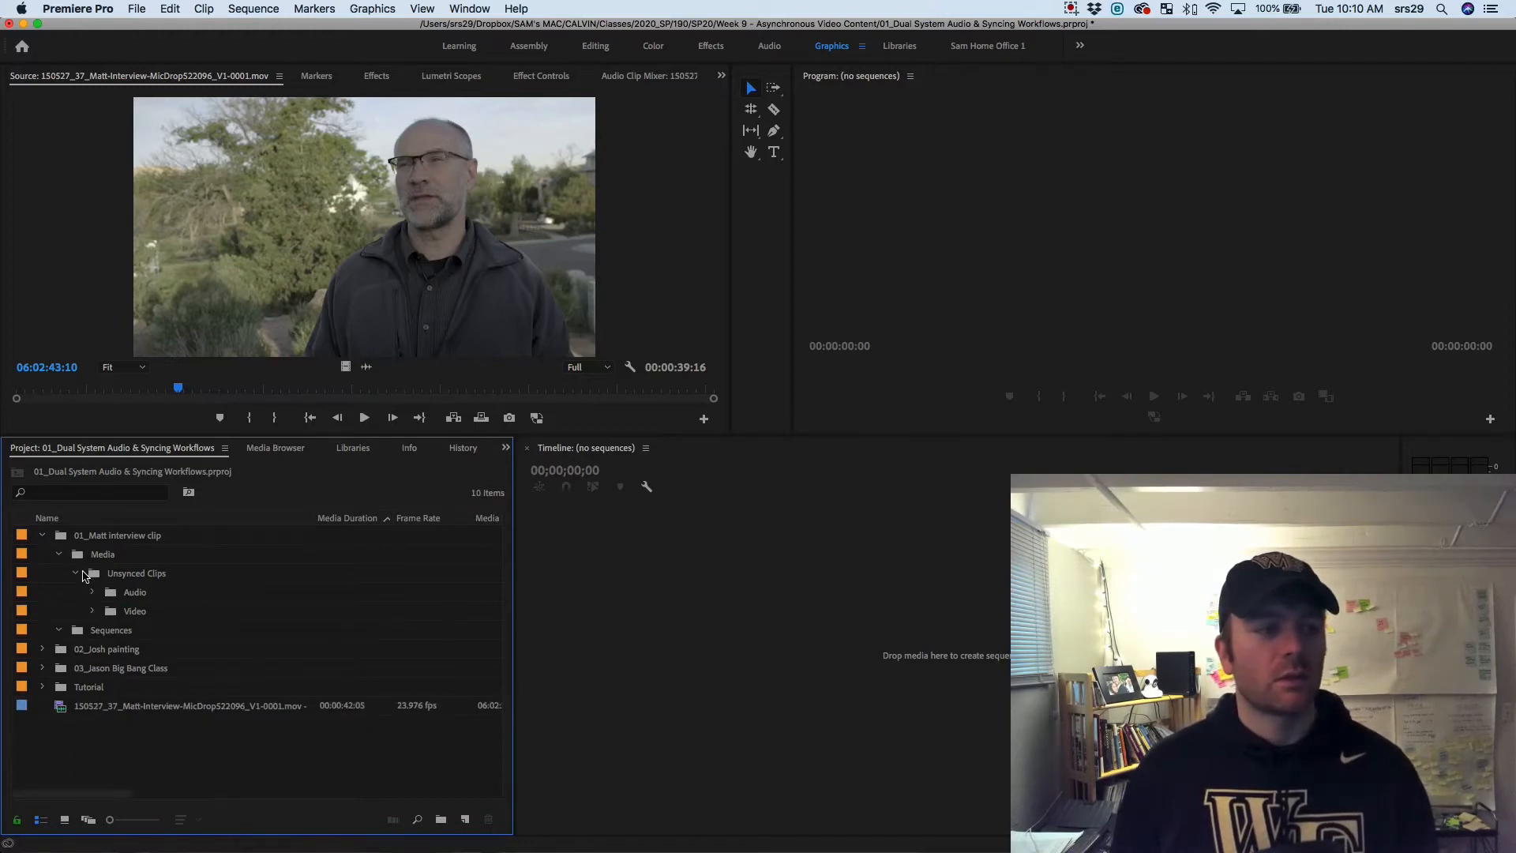
pyautogui.click(76, 573)
# Create a new bin named "Merged Clips" inside the interview's Media bin
pyautogui.click(79, 562)
pyautogui.press('super+b')
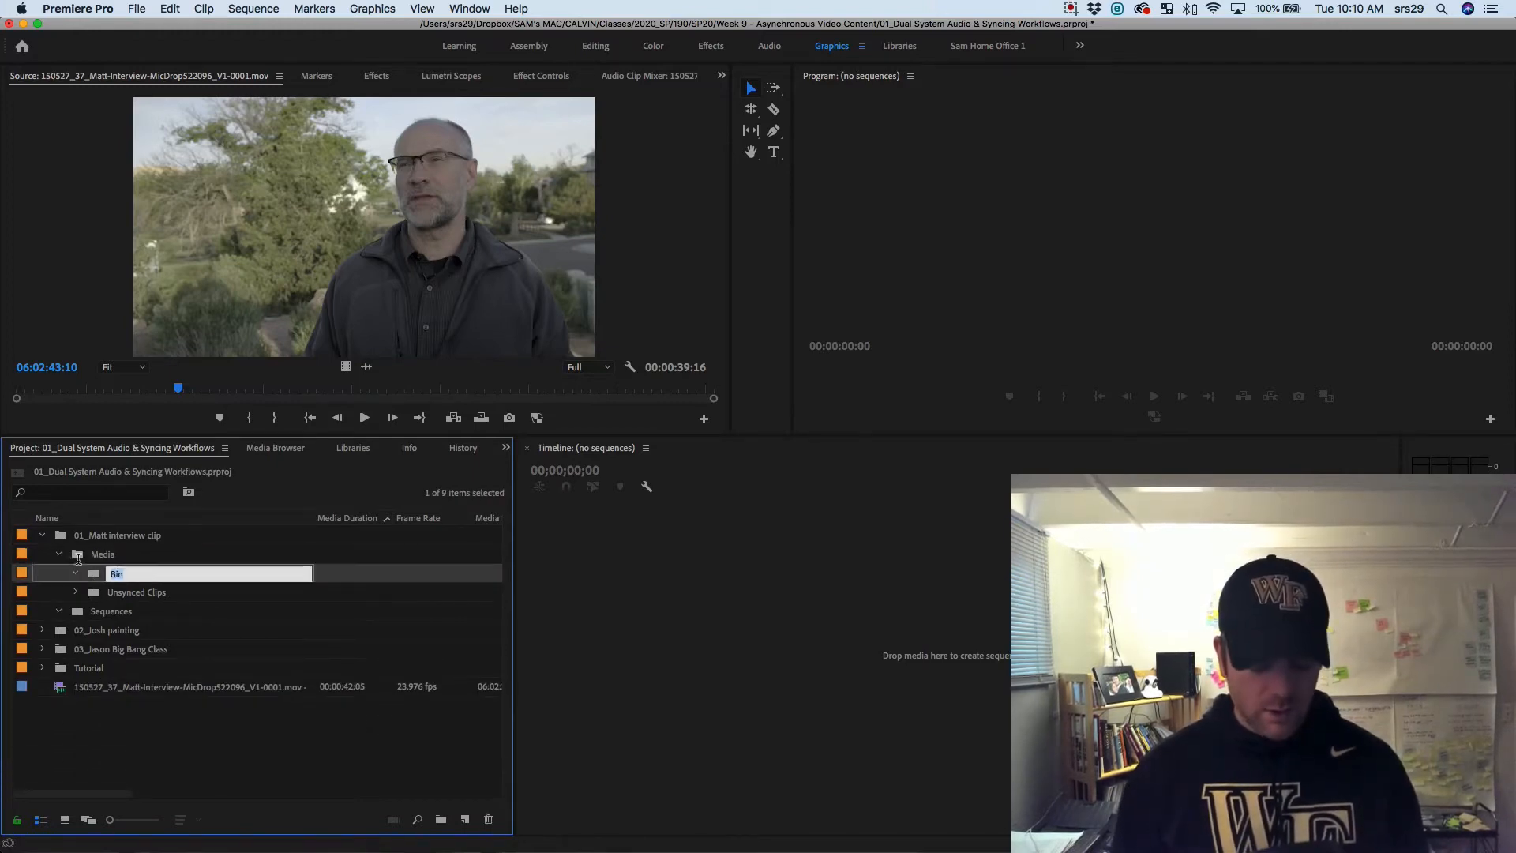
pyautogui.write('Merged Clips')
pyautogui.press('Tab')
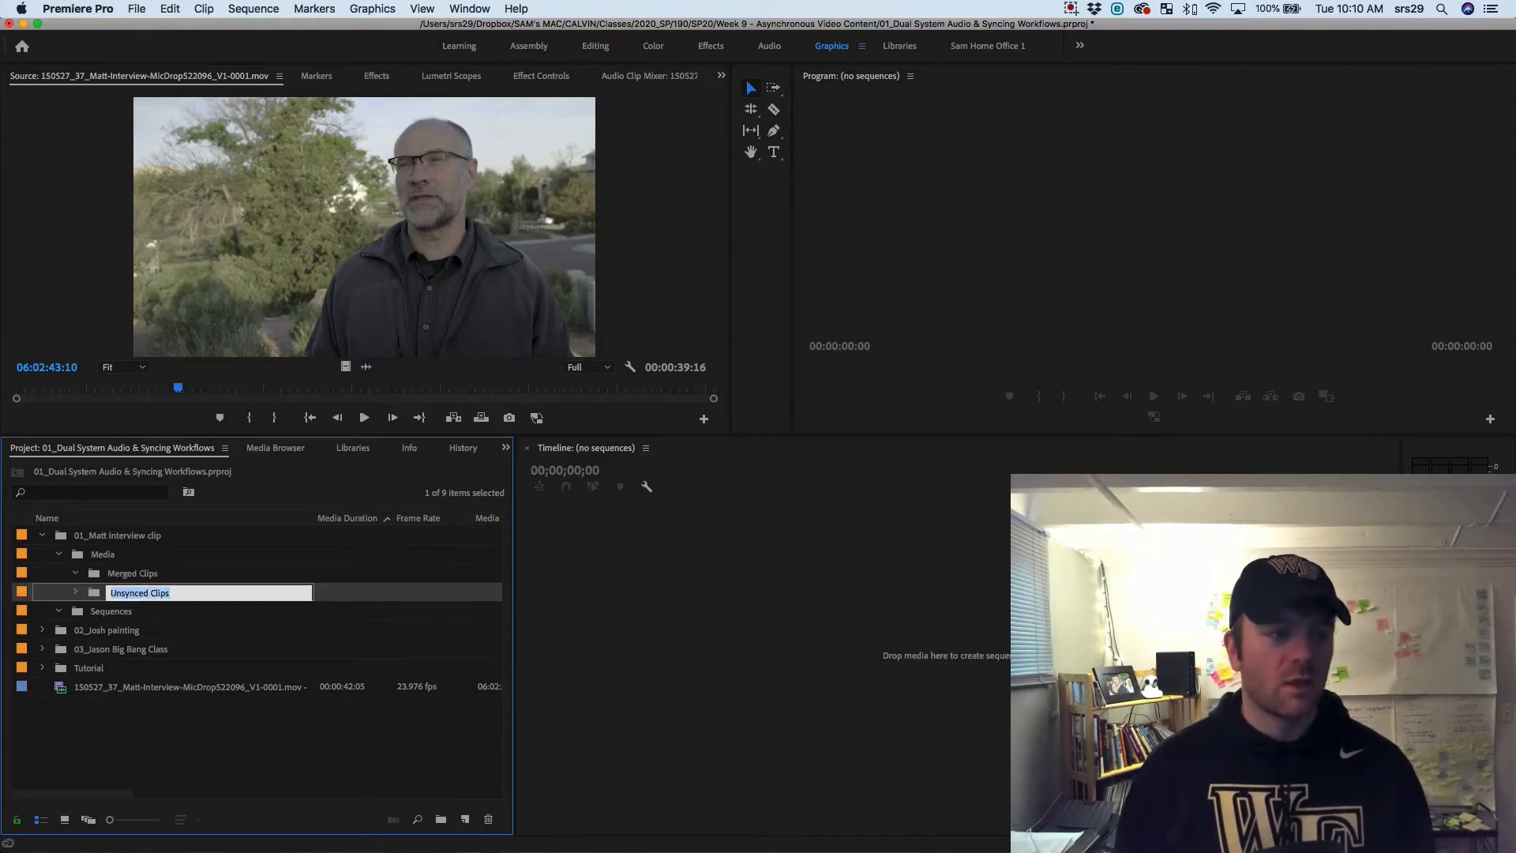
# Move the merged interview clip into the Merged Clips bin and collapse that bin
pyautogui.moveTo(60, 695); pyautogui.dragTo(111, 579)
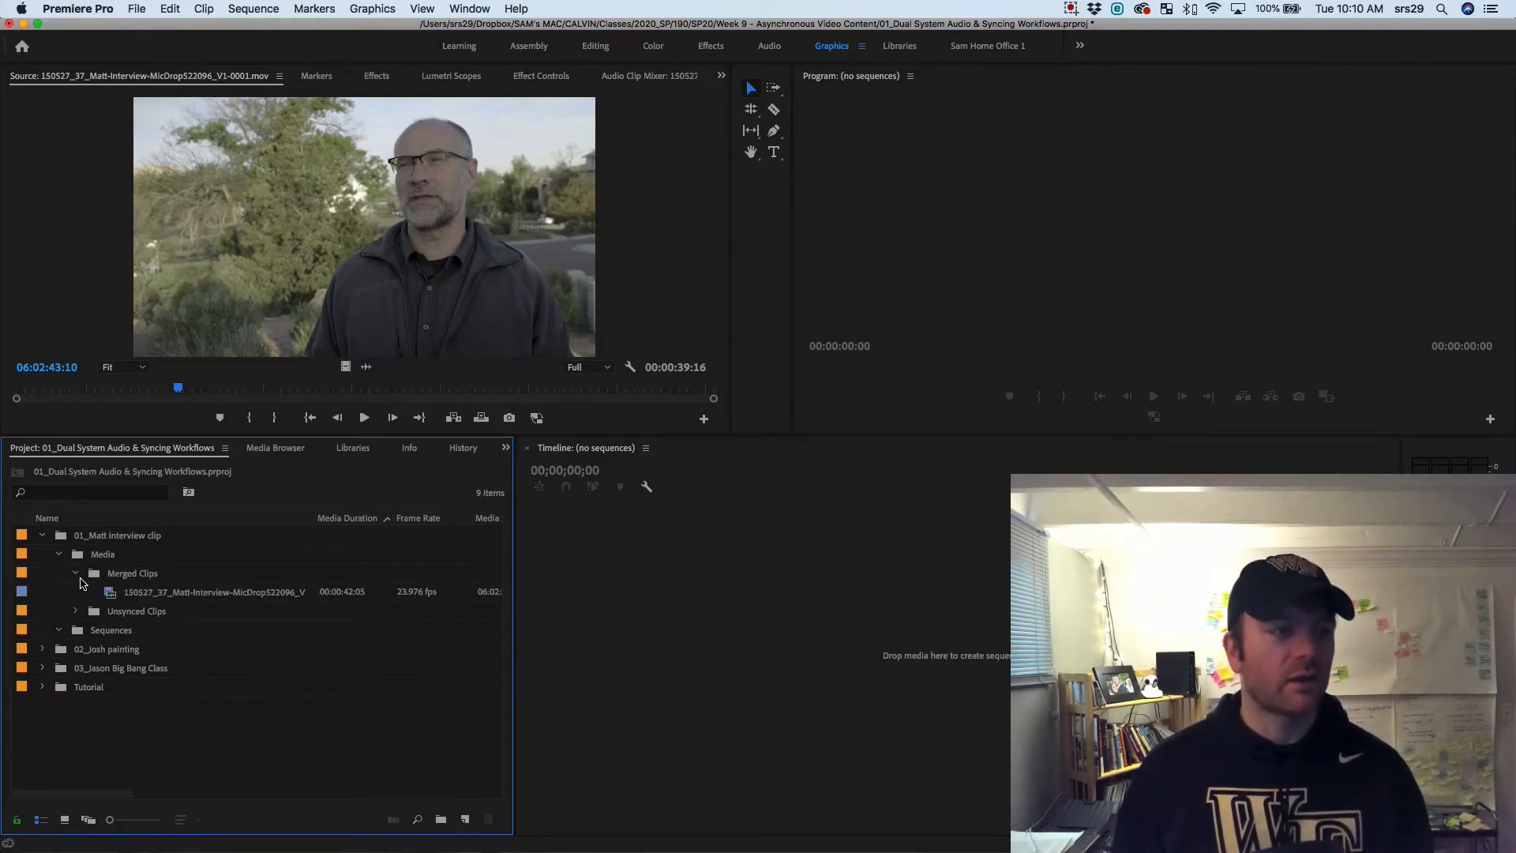
pyautogui.click(76, 574)
pyautogui.click(57, 541)
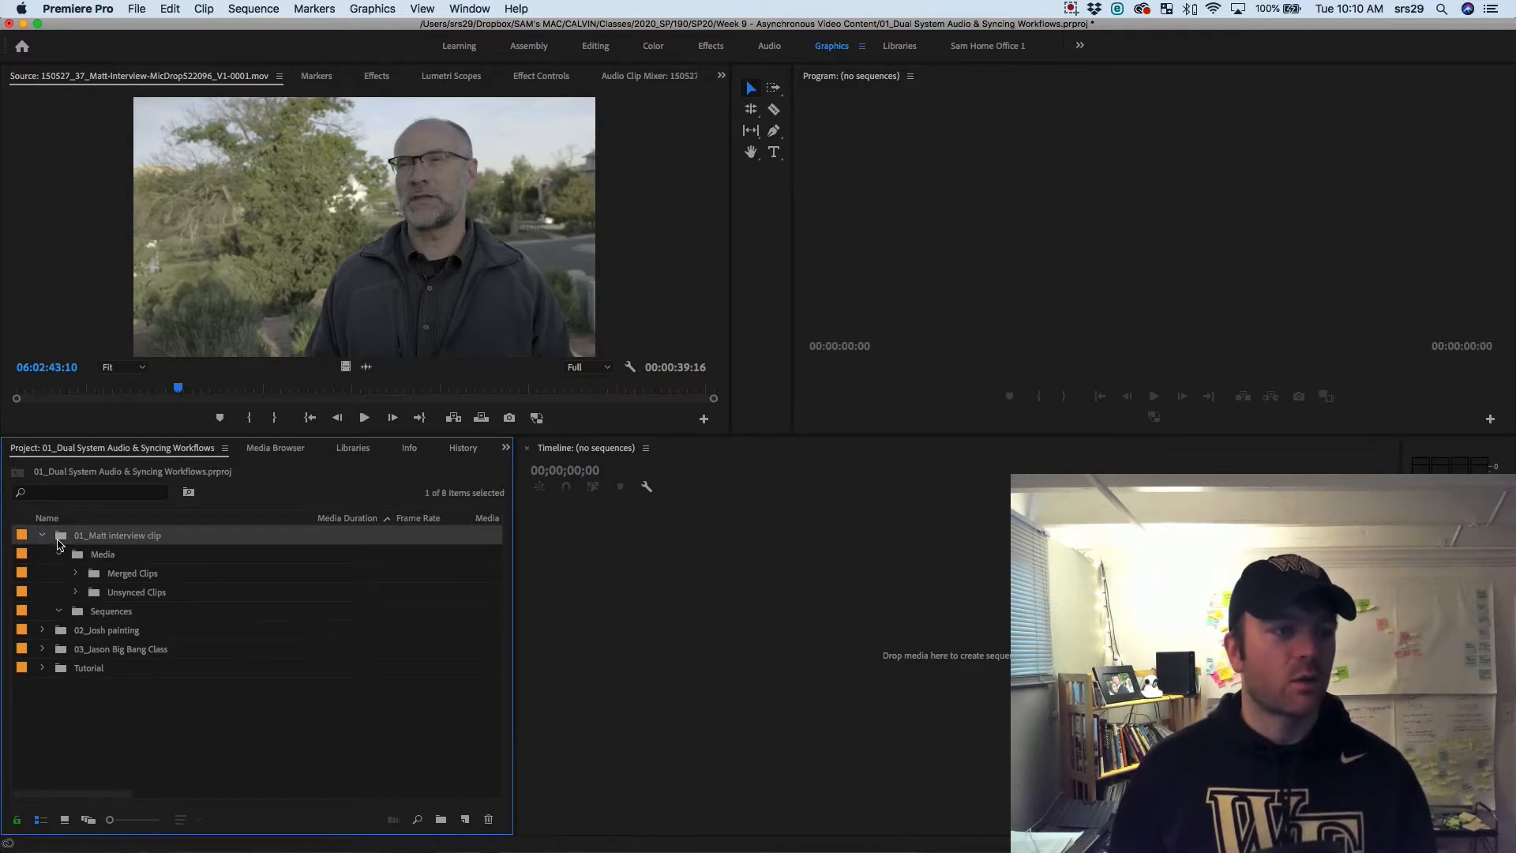
pyautogui.click(61, 547)
pyautogui.click(60, 554)
pyautogui.click(59, 553)
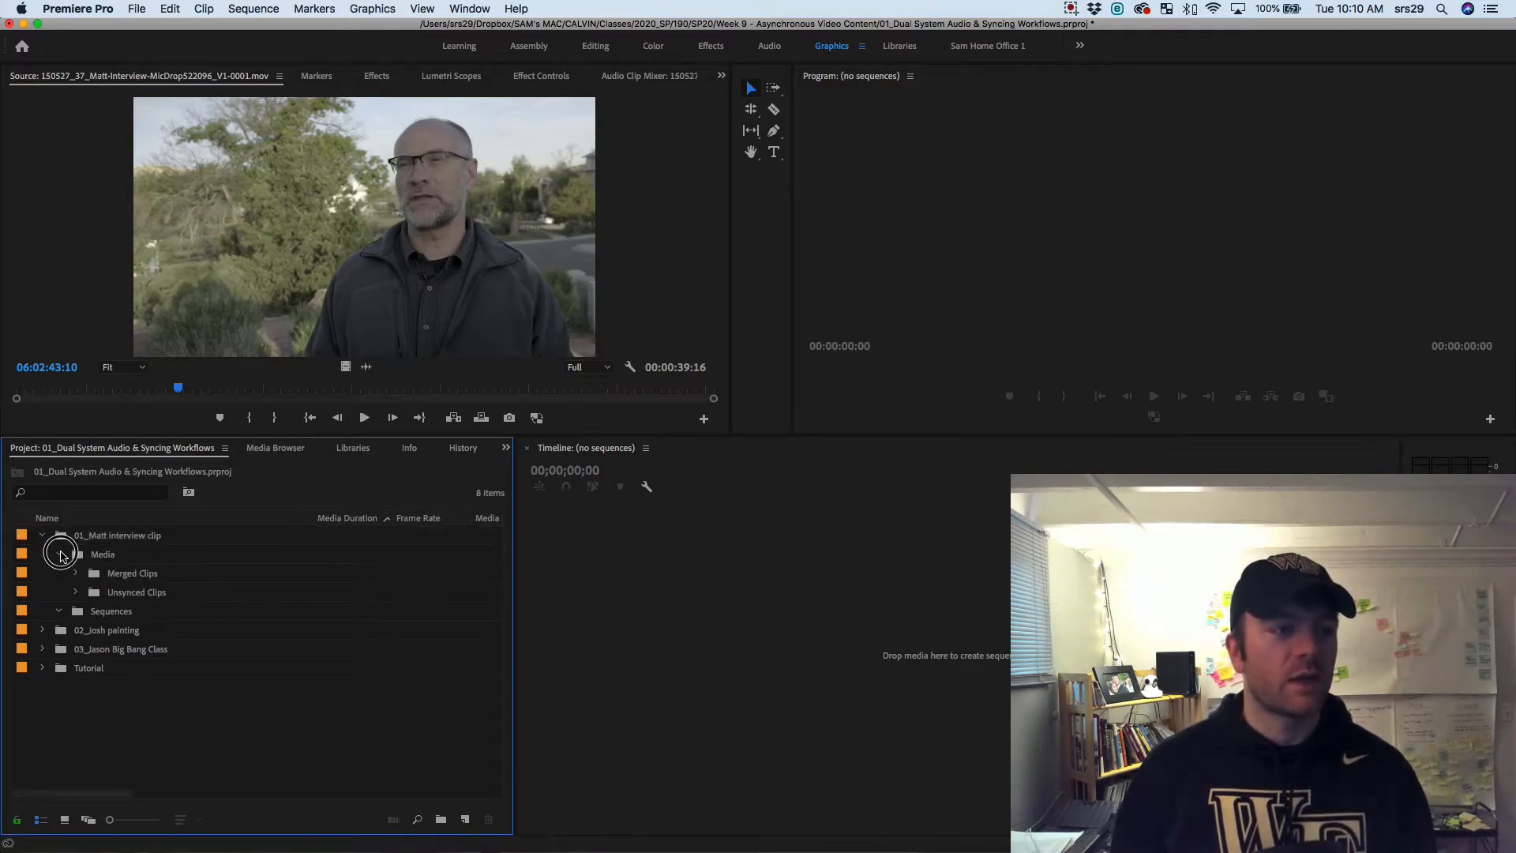
# Expand the Merged Clips bin, create a new sequence from the merged interview clip and preview a frame around its middle
pyautogui.click(60, 613)
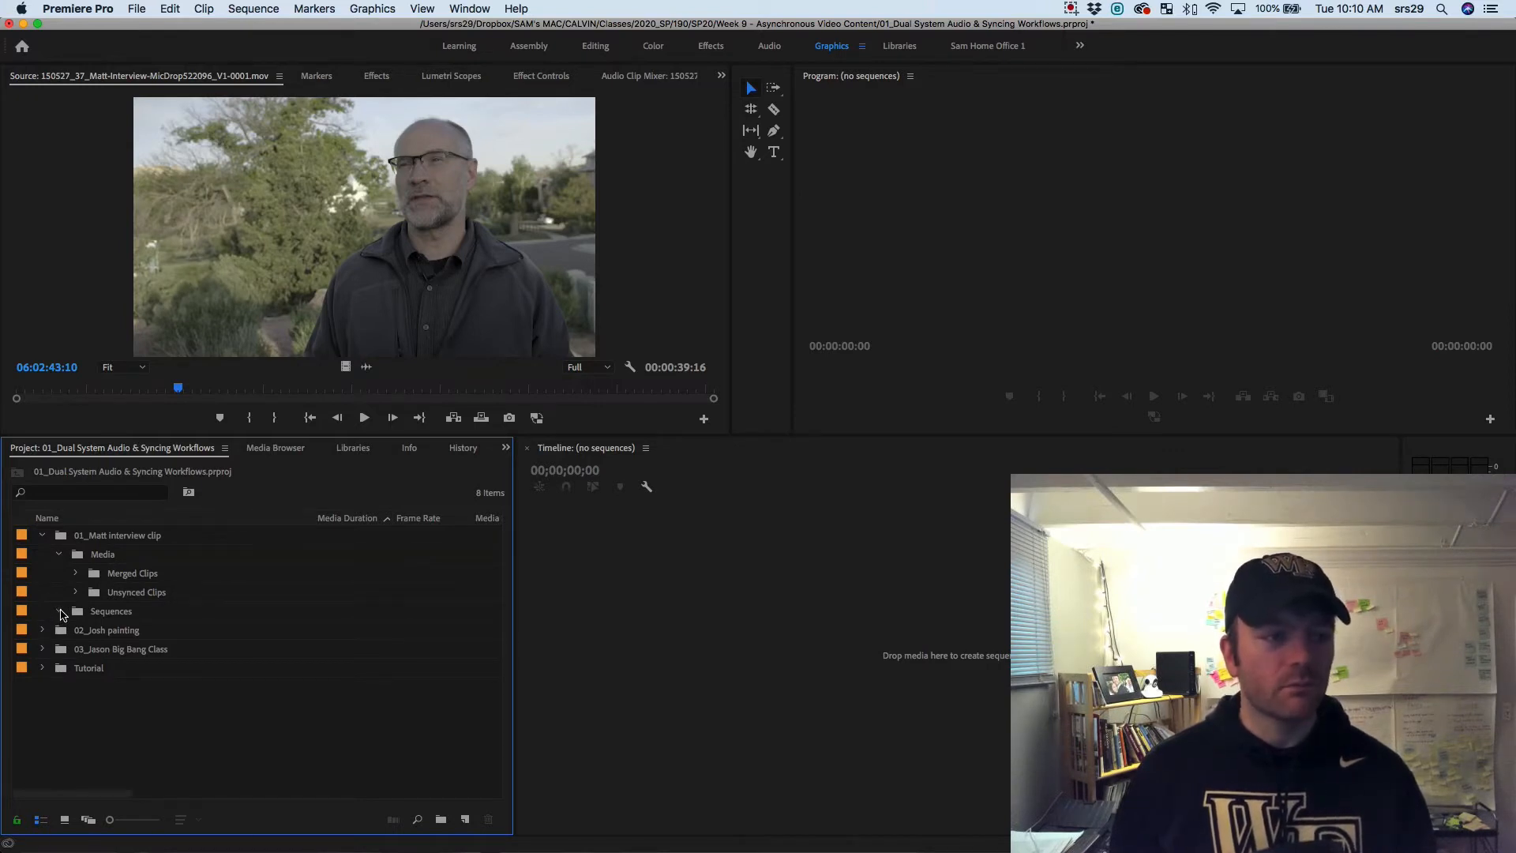
pyautogui.click(60, 612)
pyautogui.click(76, 573)
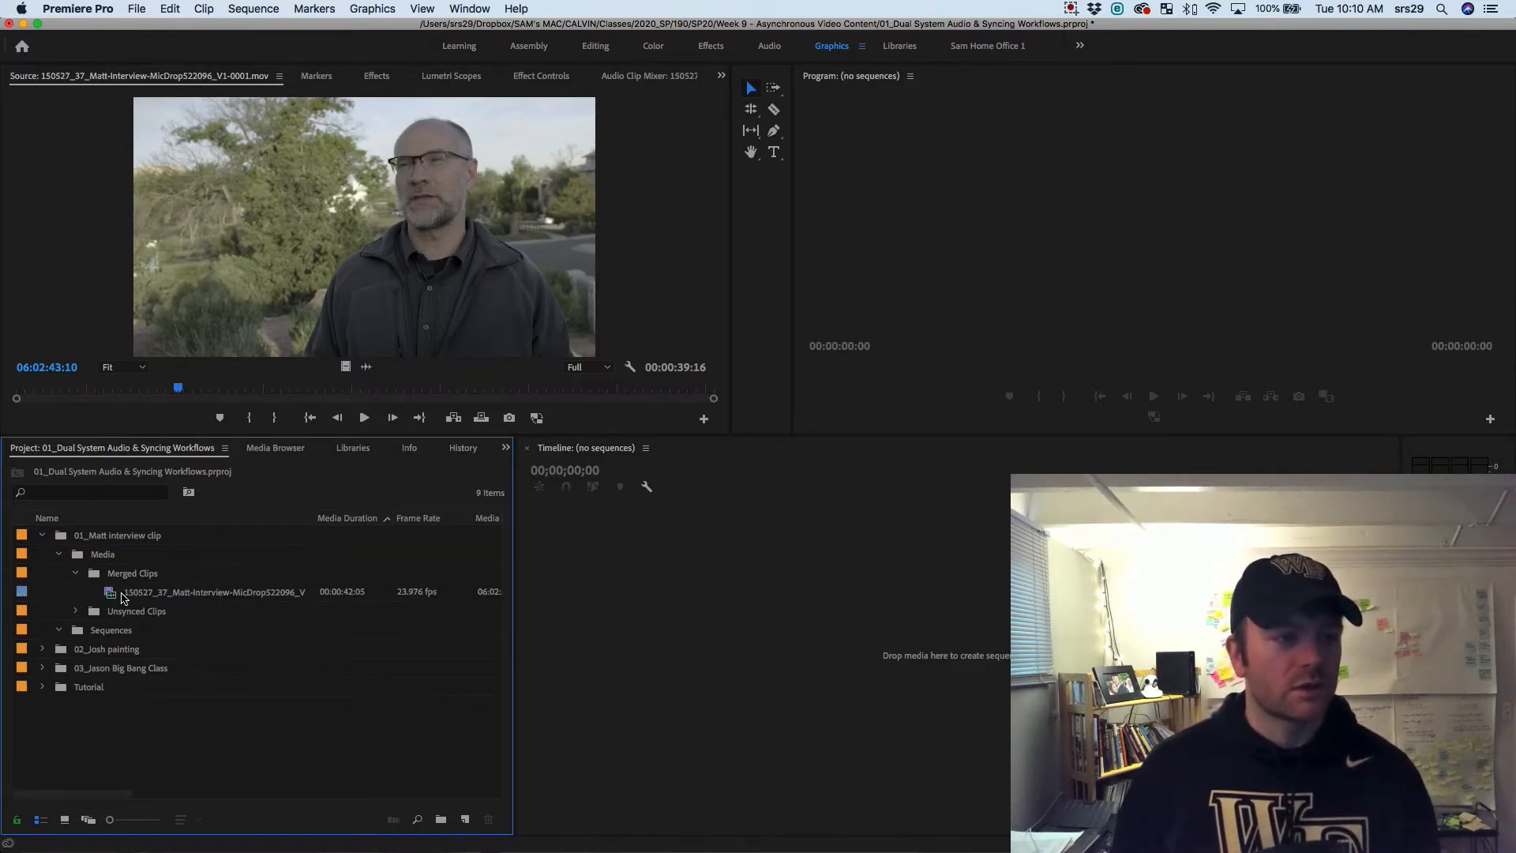
pyautogui.moveTo(122, 598); pyautogui.dragTo(873, 694)
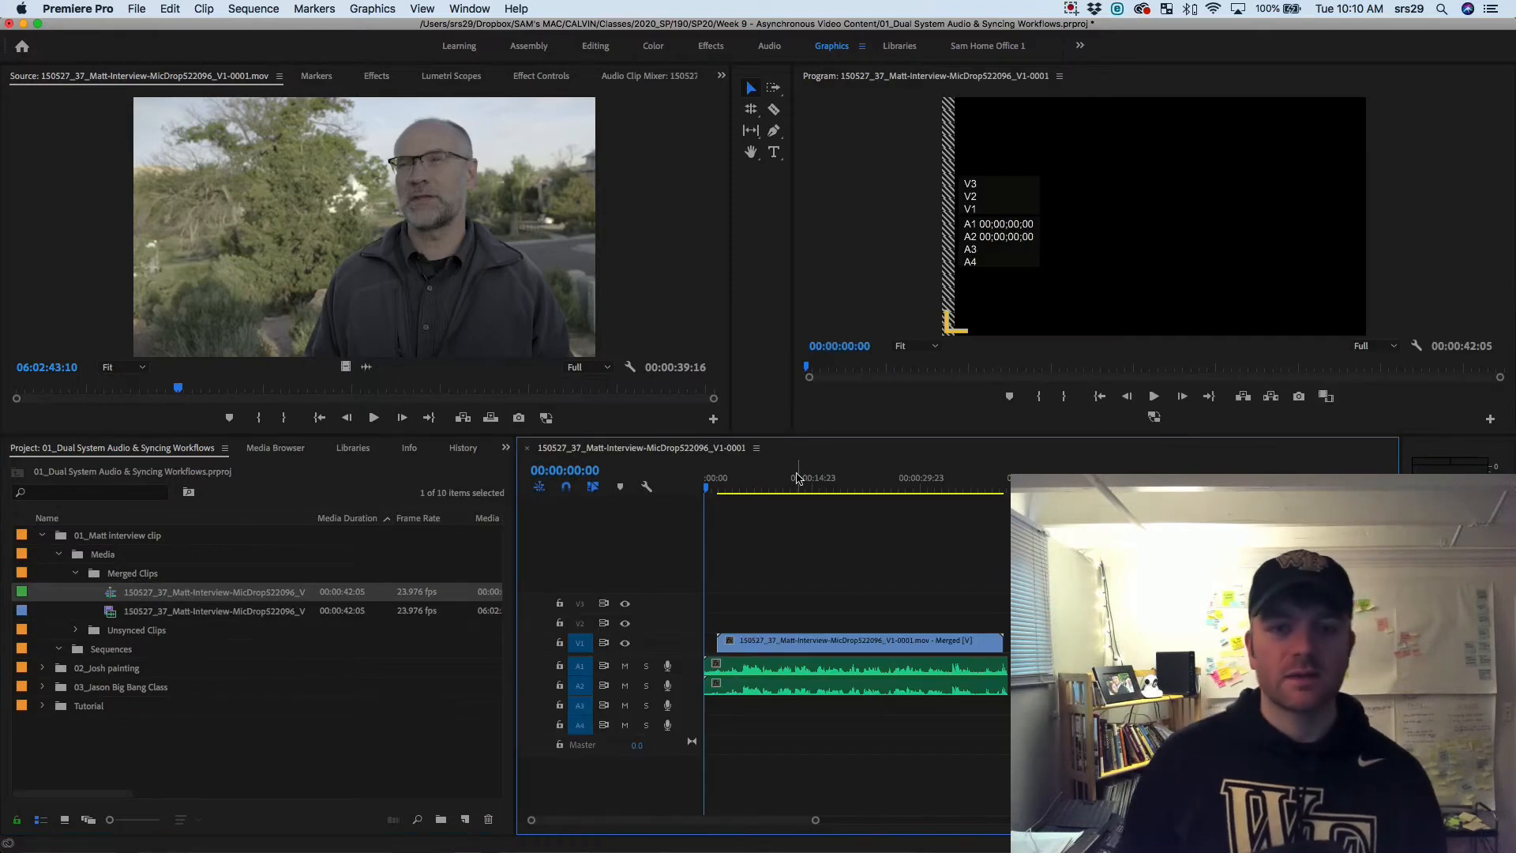
pyautogui.click(867, 477)
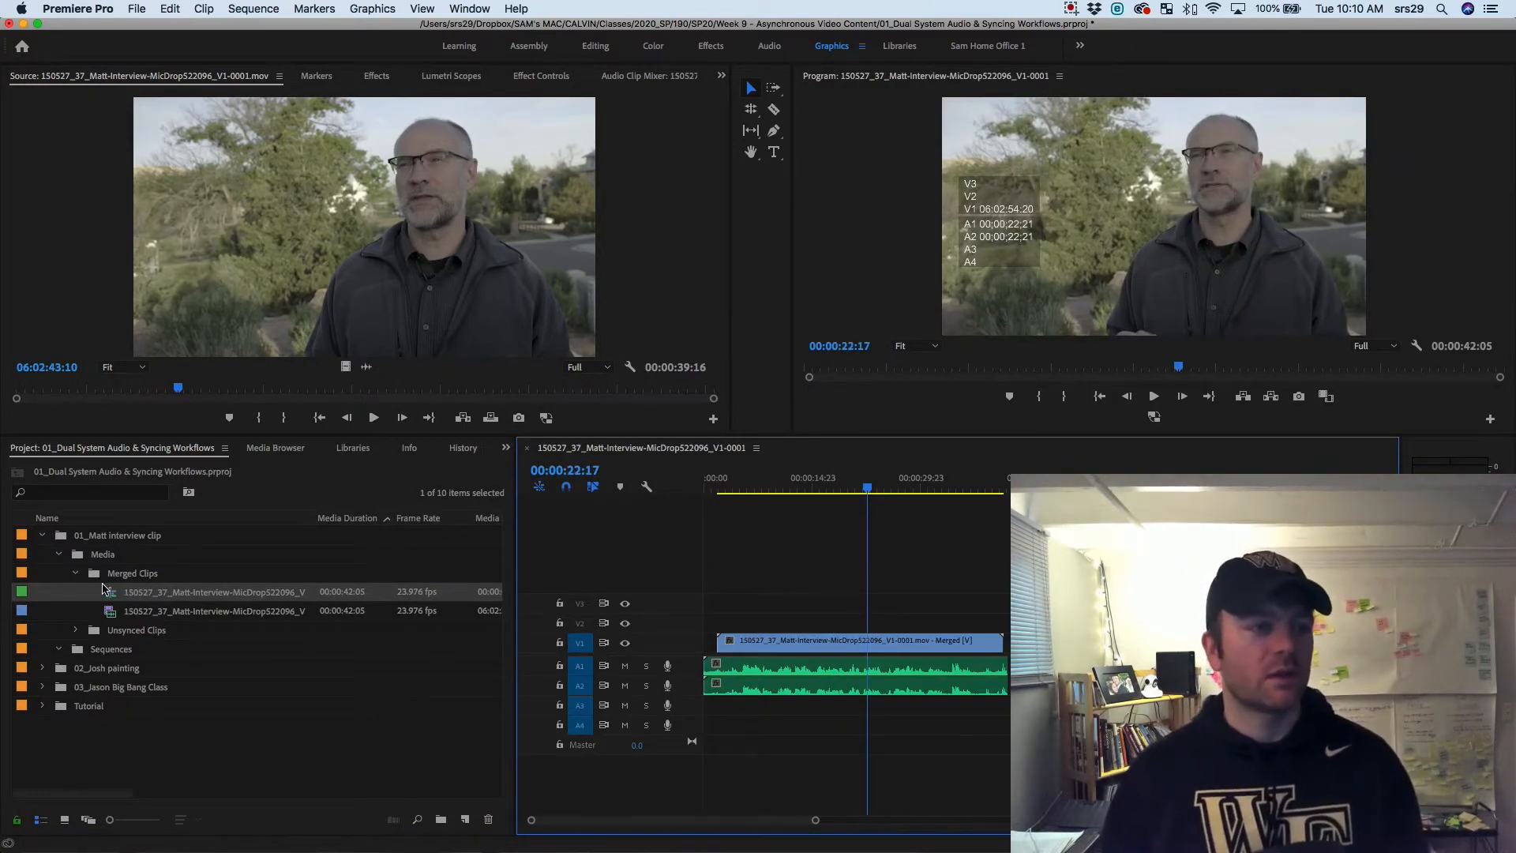
# Move the new sequence into the interview's Sequences bin and rename it with the interviewee's first name followed by "Interview"
pyautogui.moveTo(102, 591); pyautogui.dragTo(110, 660)
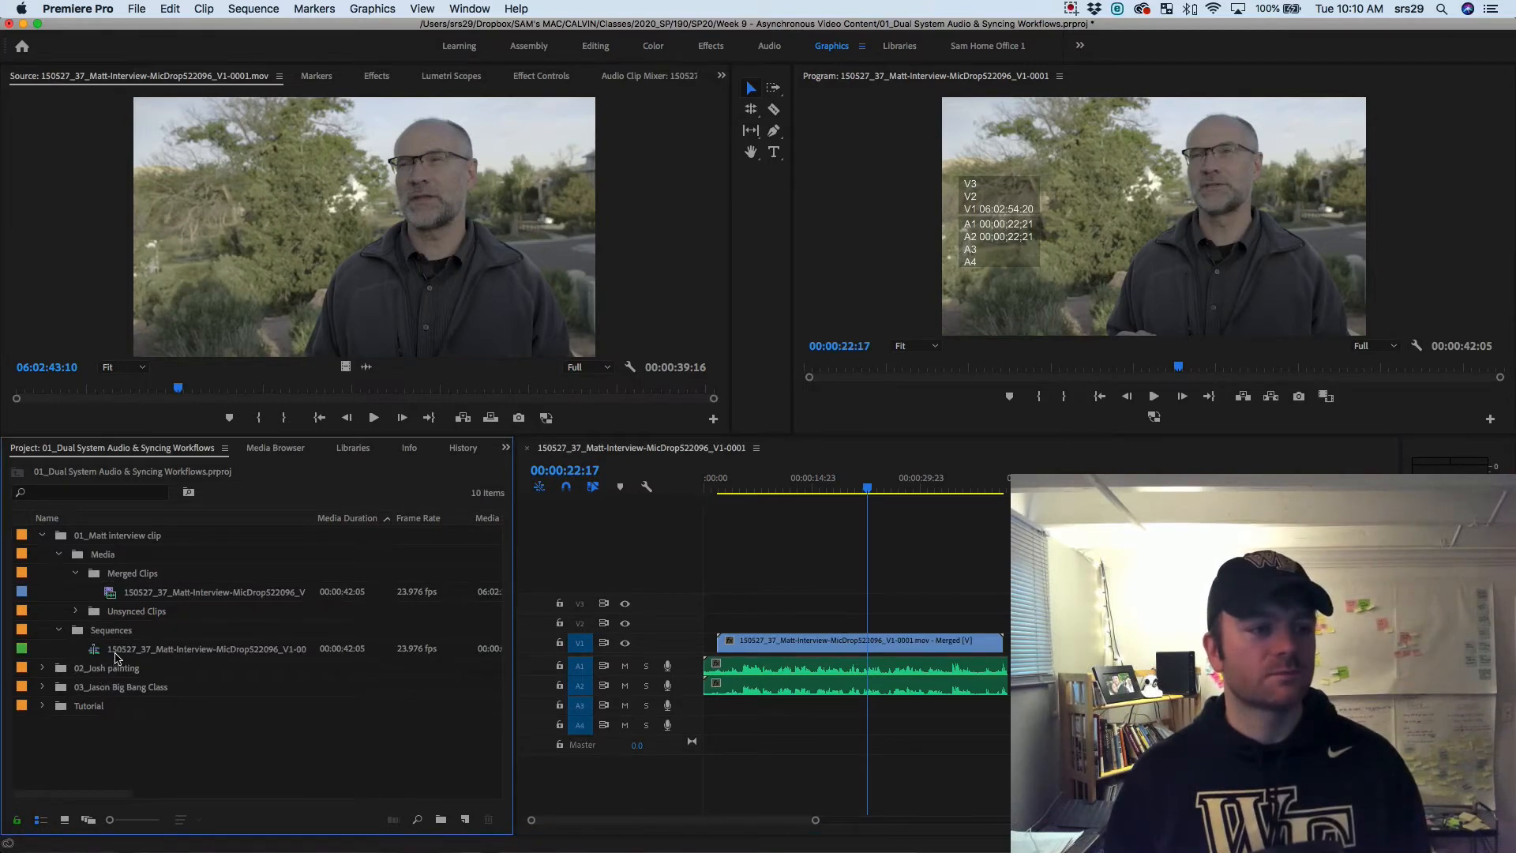
pyautogui.click(116, 657)
pyautogui.click(115, 658)
pyautogui.write('Matt ')
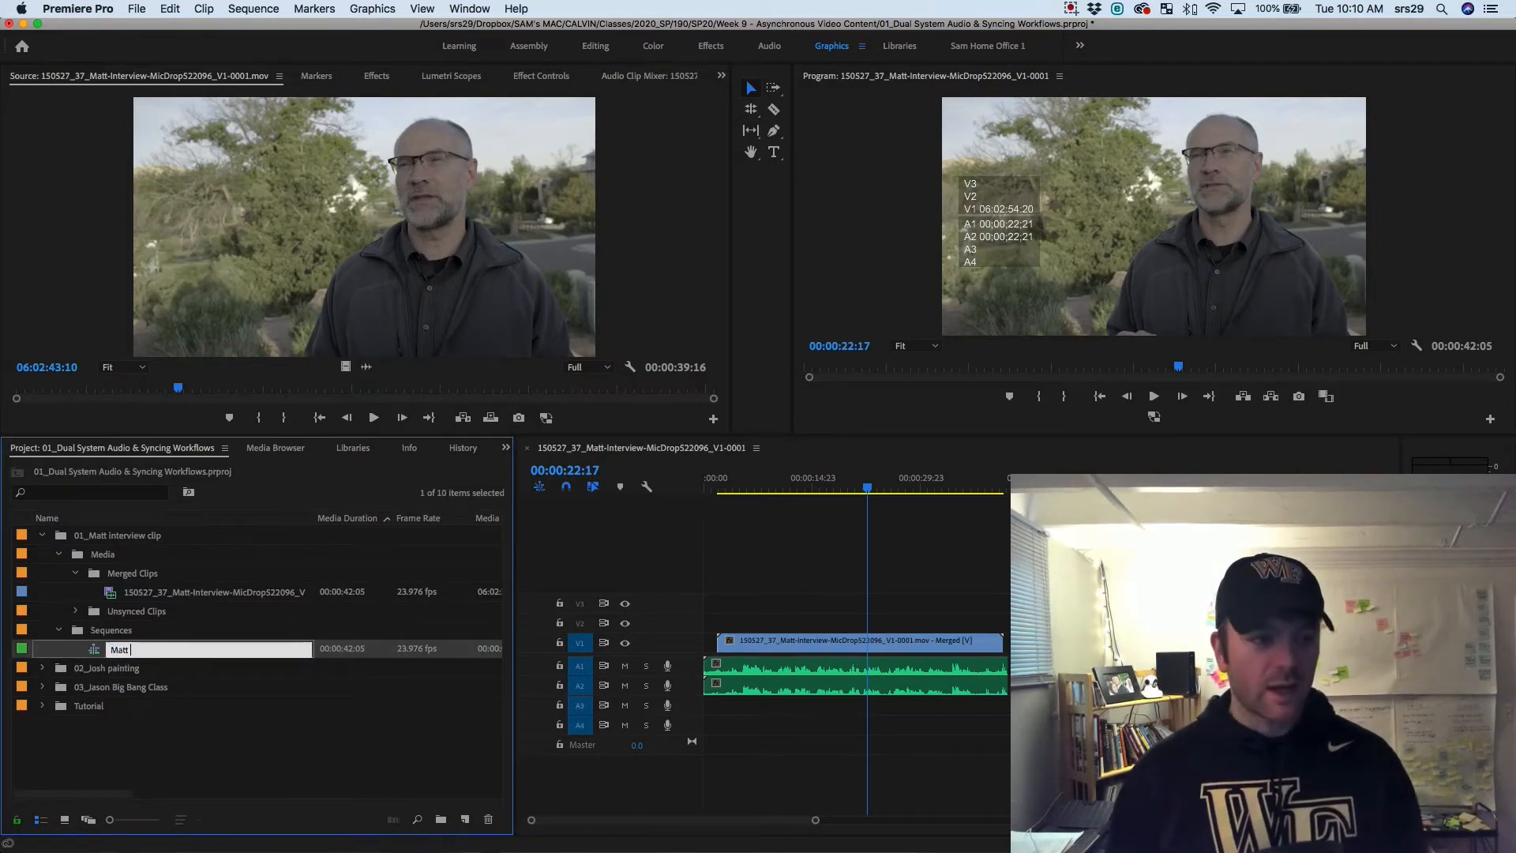
pyautogui.write('Interview')
pyautogui.press('Tab')
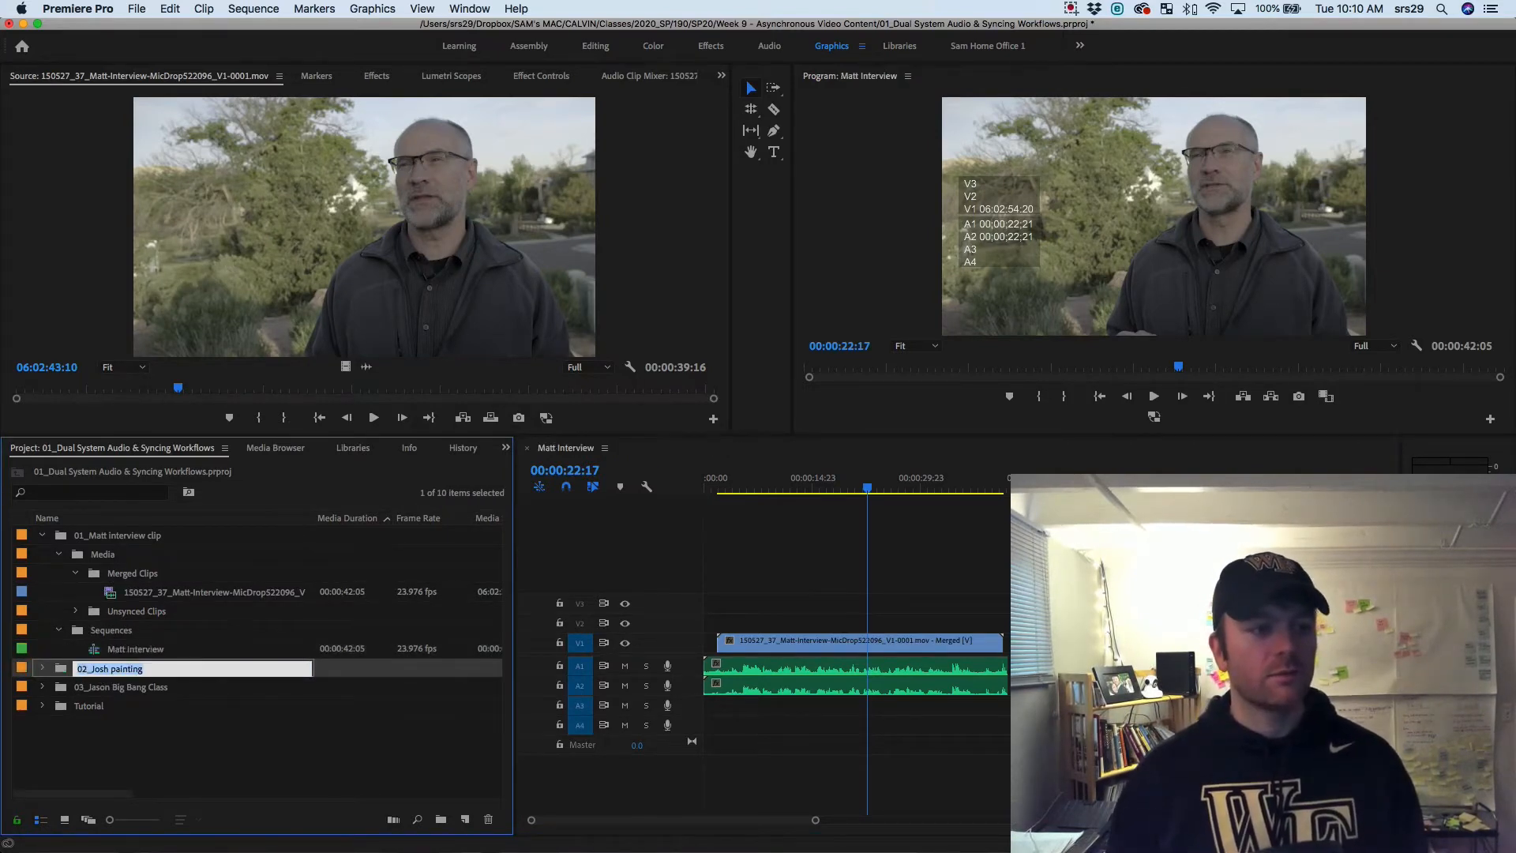
# Open the merged interview clip as the source and mark a section about 4 seconds long, ending at 06:02:49:23
pyautogui.doubleClick(131, 597)
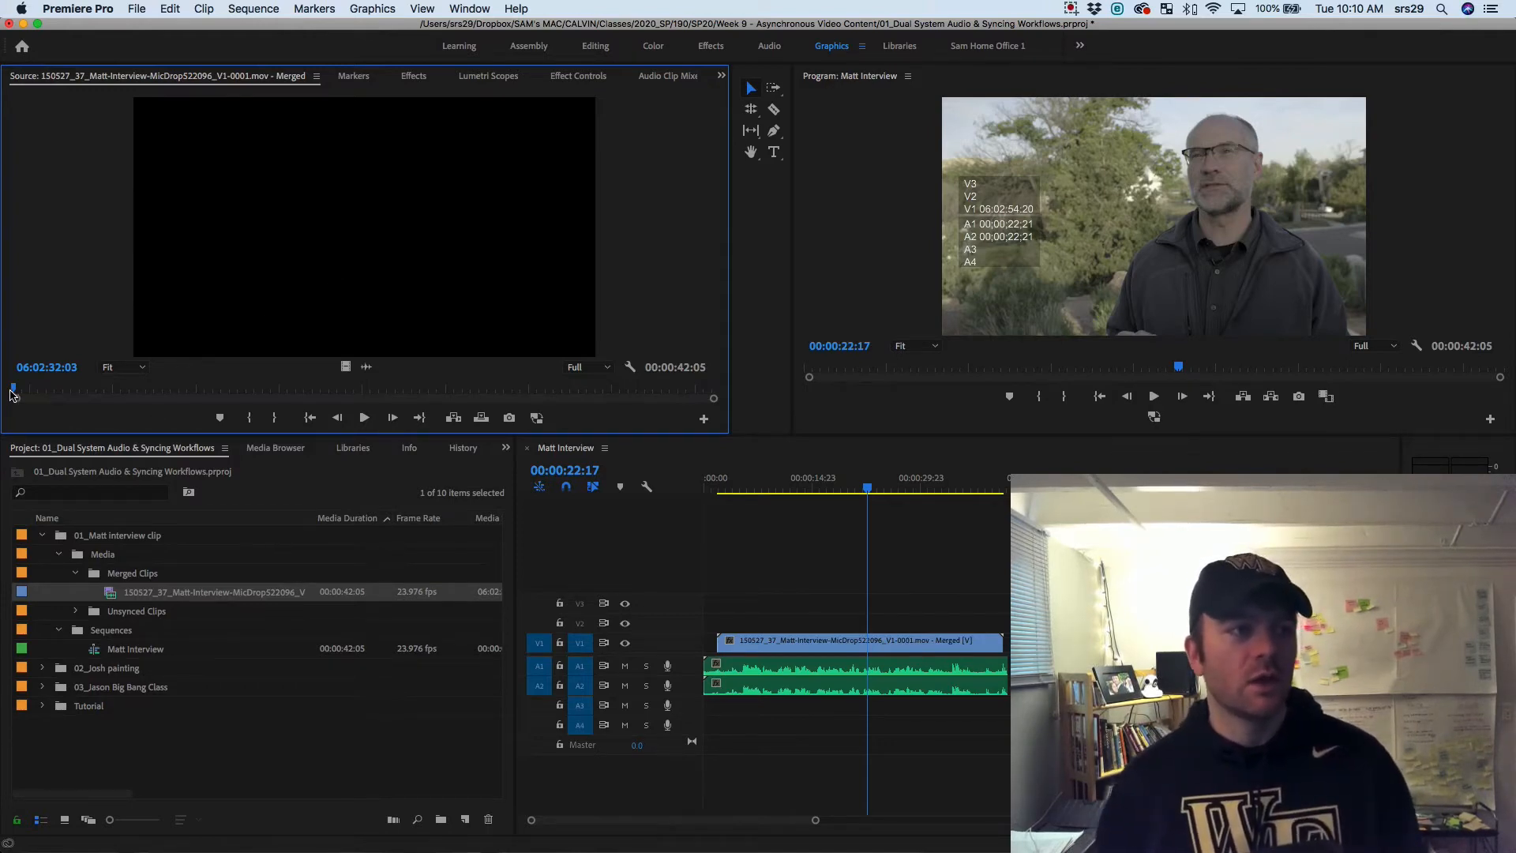
pyautogui.moveTo(15, 390); pyautogui.dragTo(221, 381)
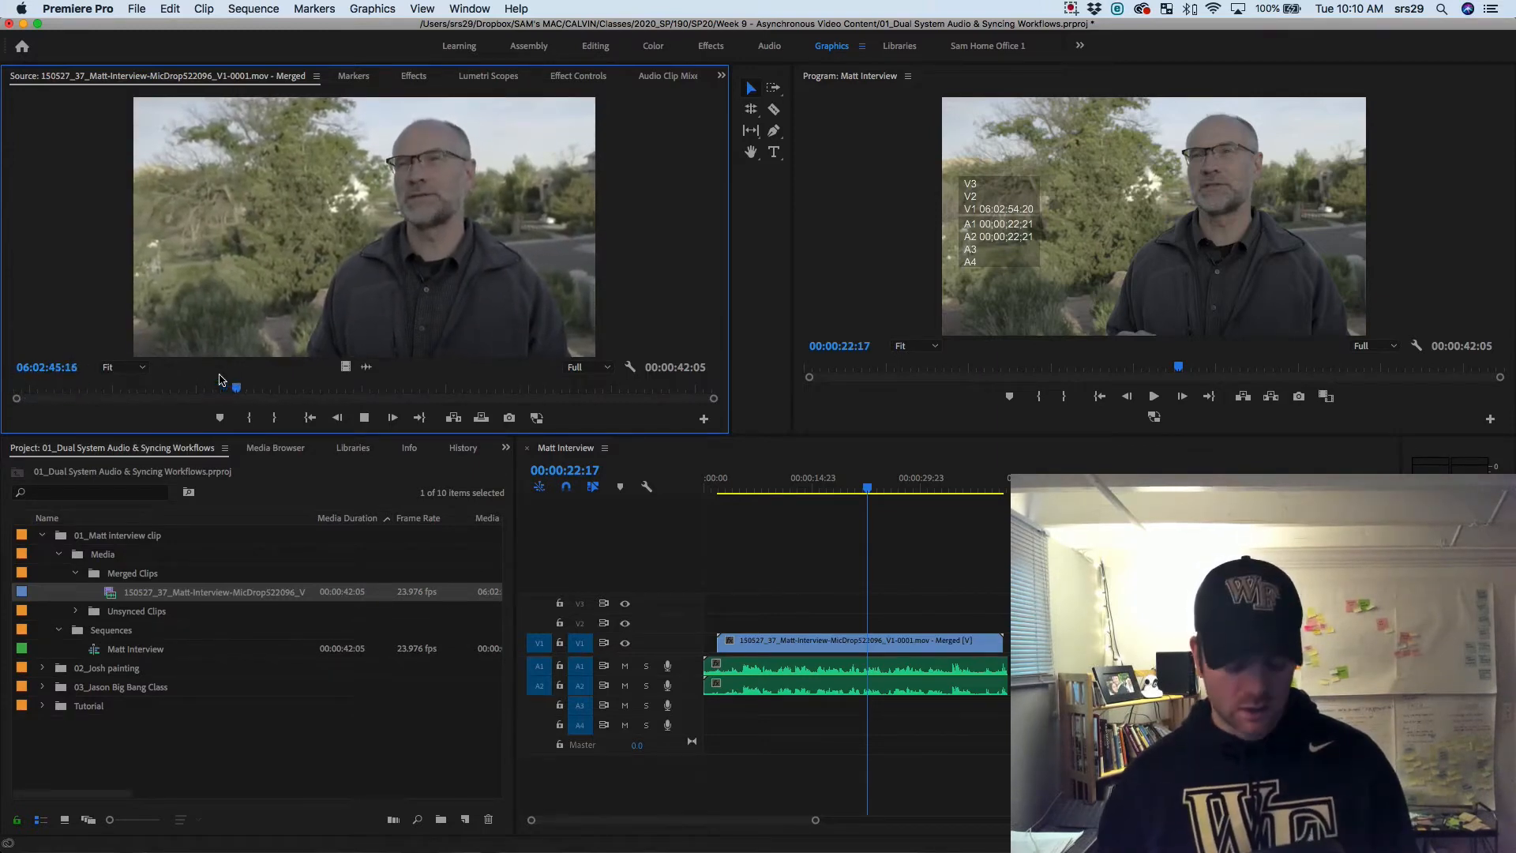
pyautogui.press('i')
pyautogui.press('space')
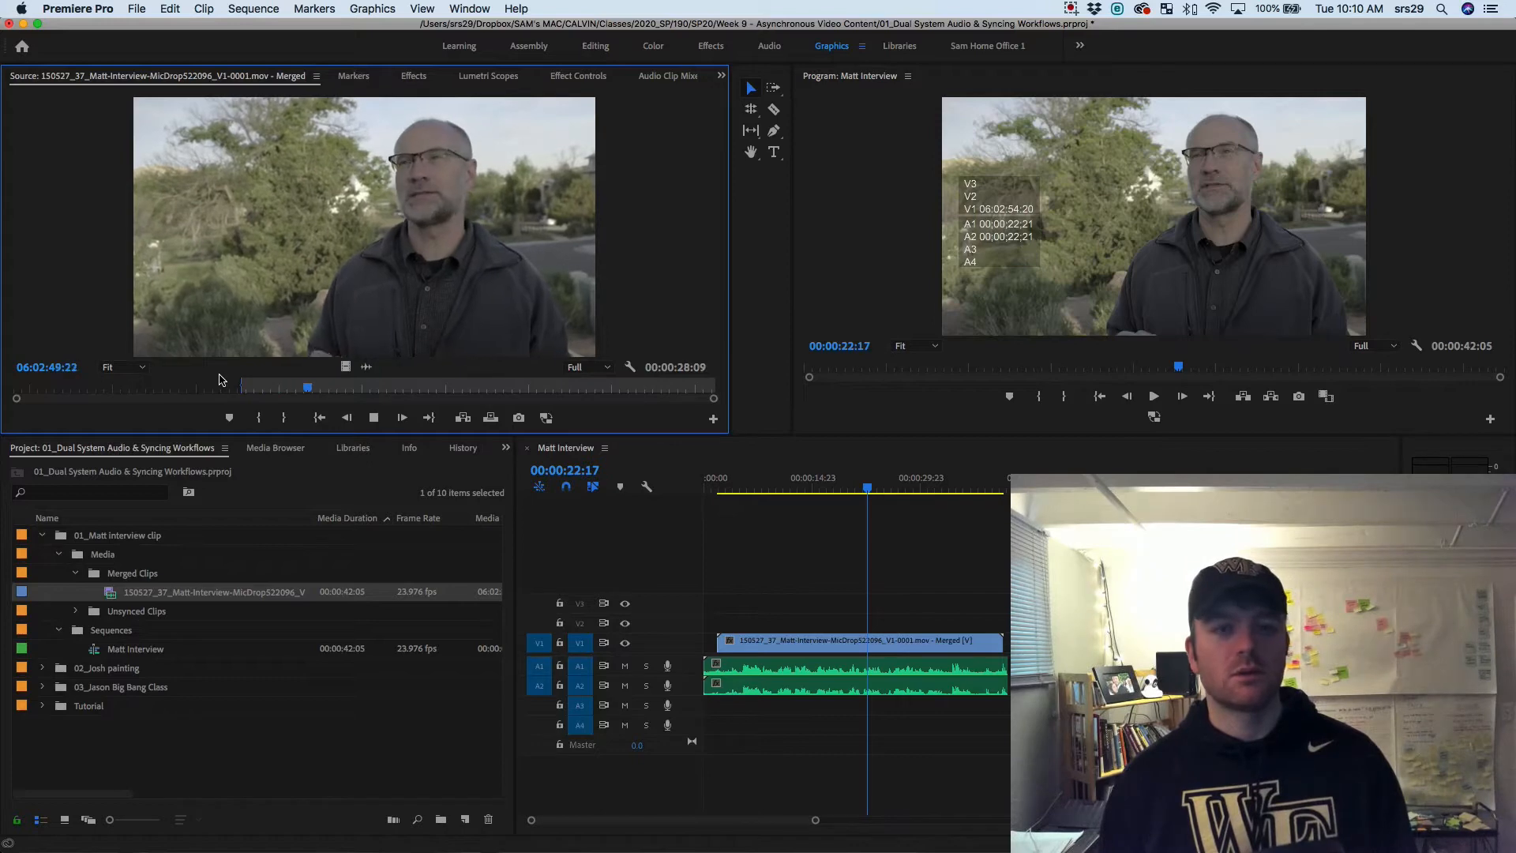
pyautogui.press('o')
# Overwrite the marked section into the interview sequence at 00:00:43:11, past the existing clip, and preview the added footage
pyautogui.click(1017, 477)
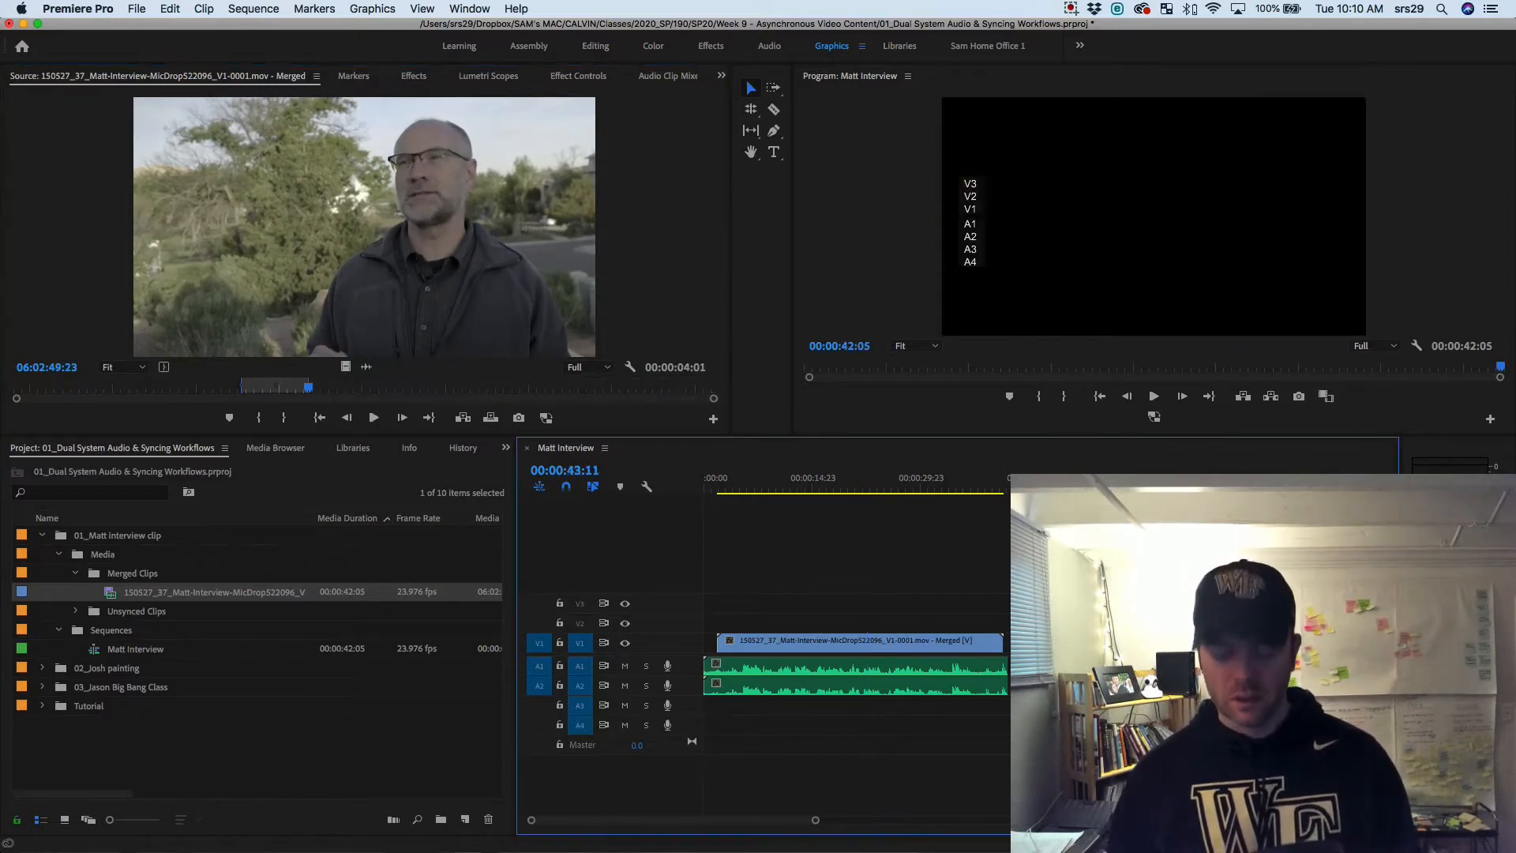
pyautogui.press('.')
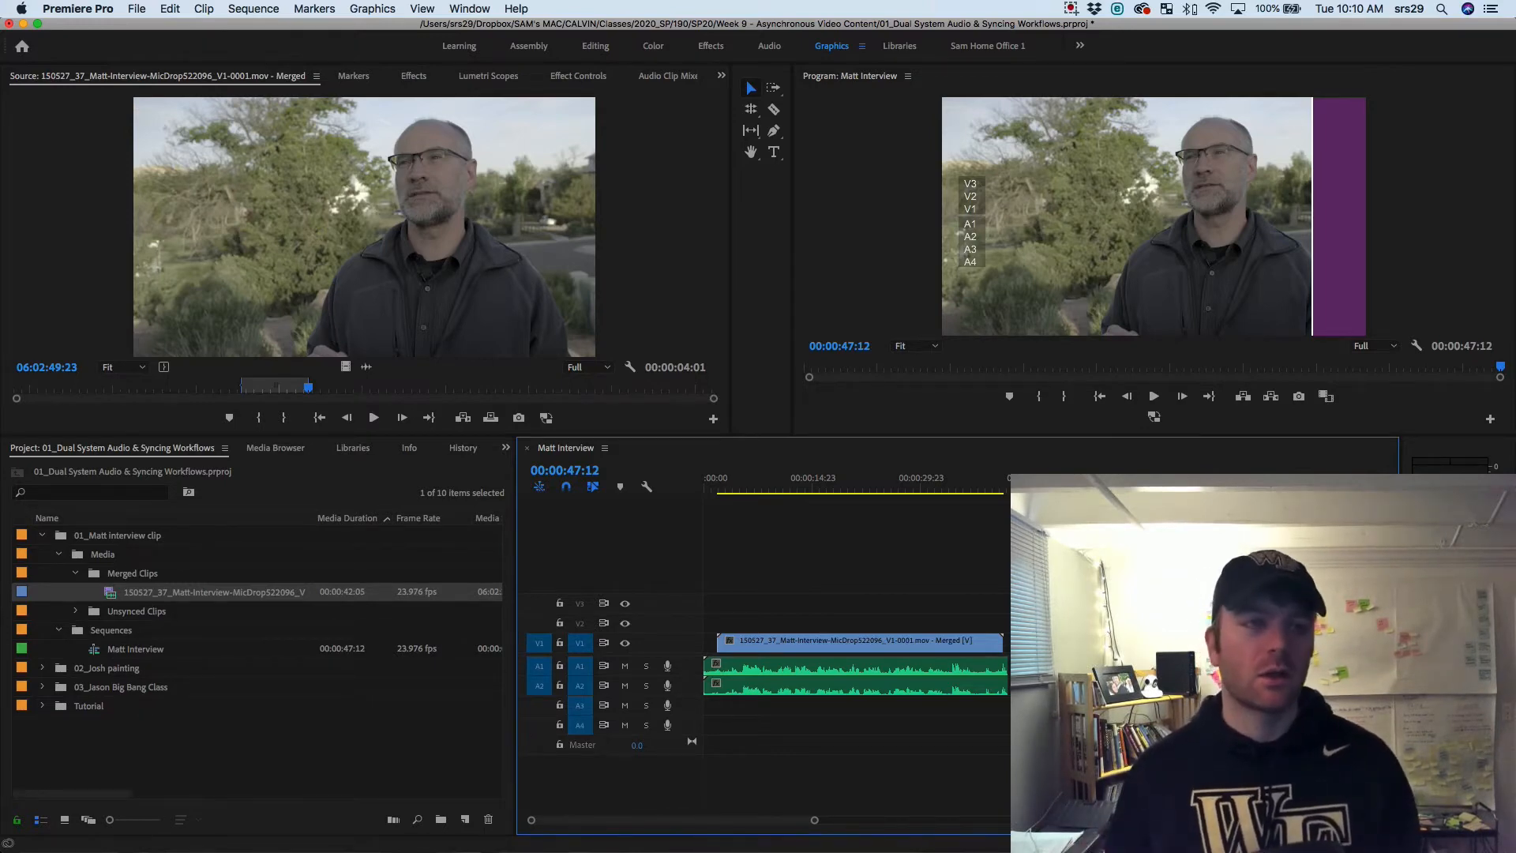
pyautogui.click(1034, 478)
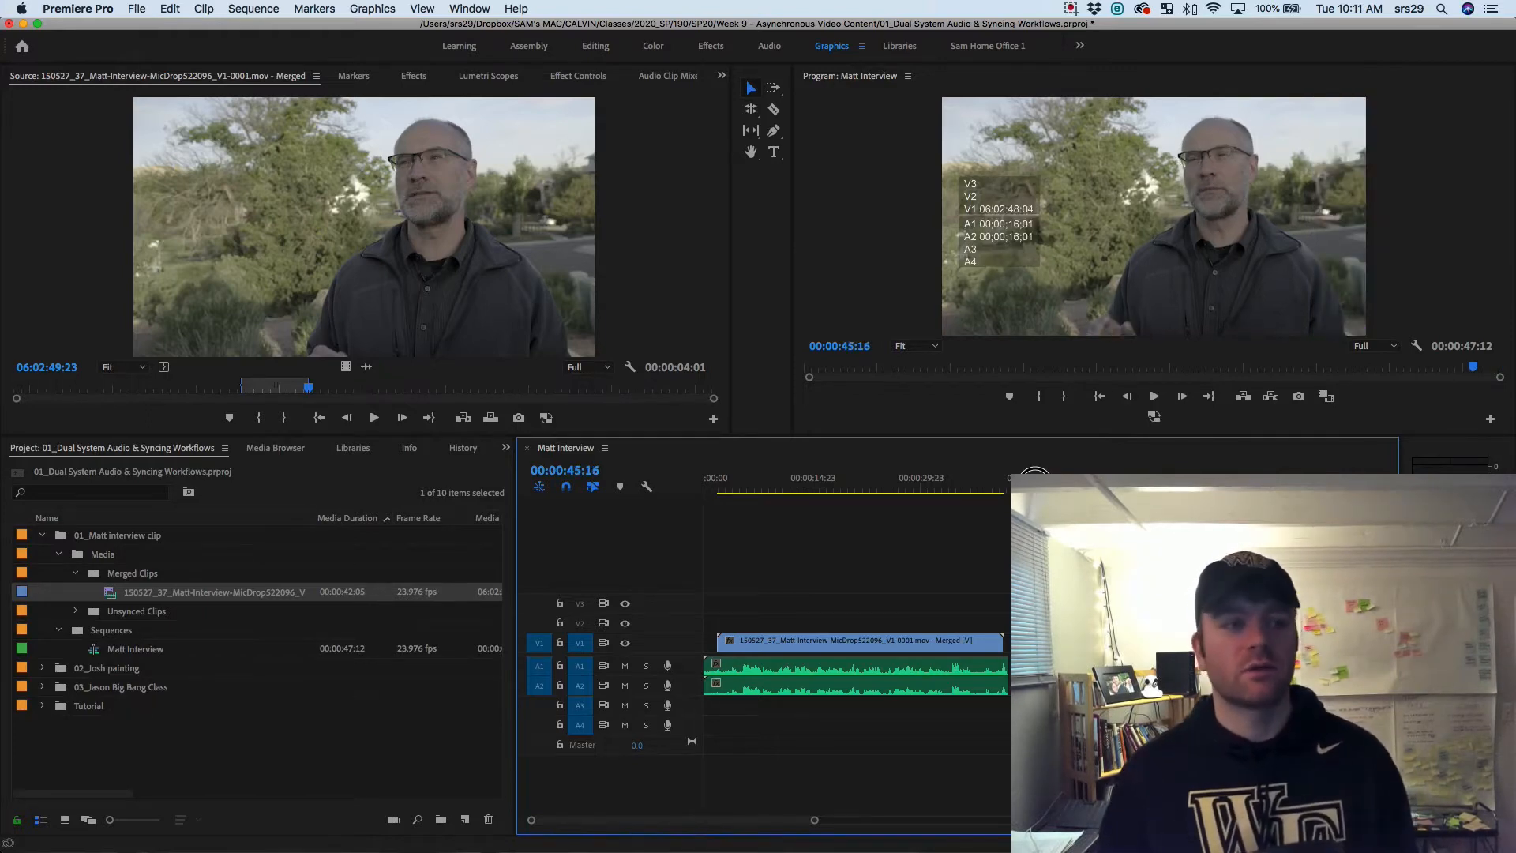
# Collapse the interview's bins, expand the Big Bang class bin and open its synced class sequence
pyautogui.click(77, 574)
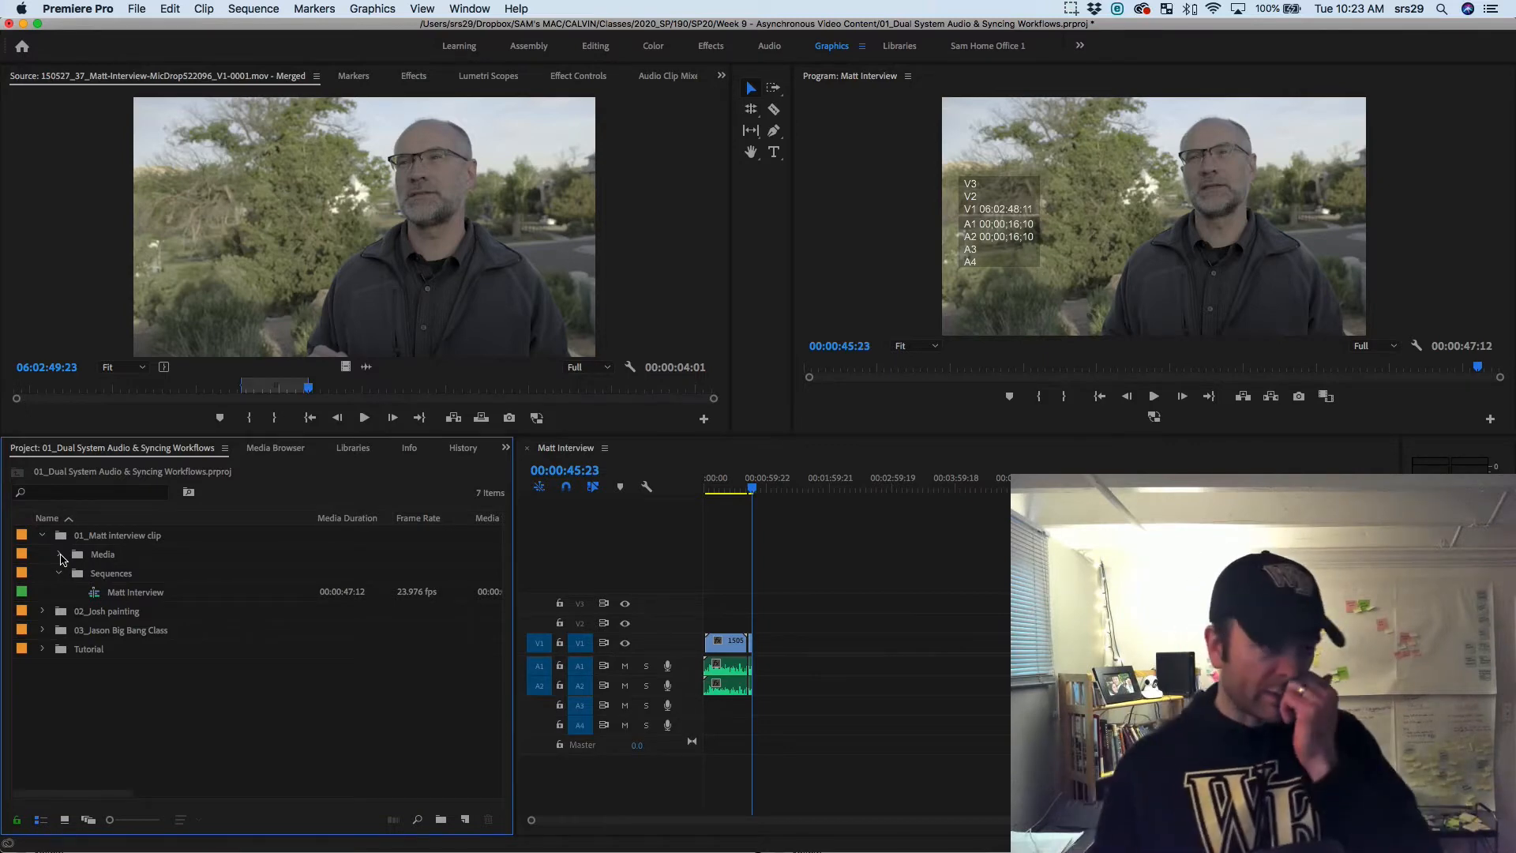
pyautogui.click(61, 574)
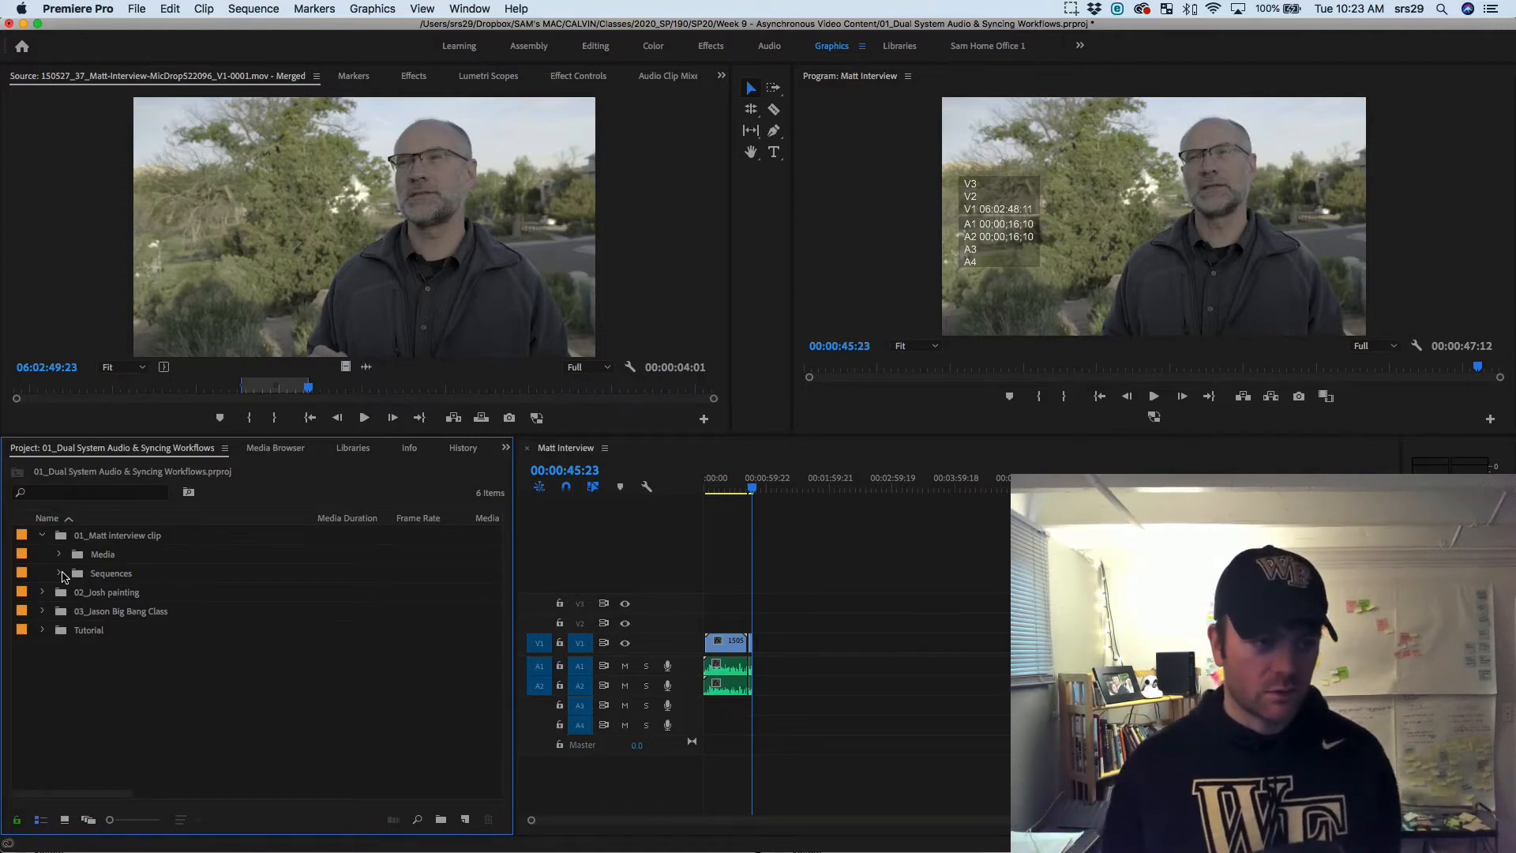
pyautogui.click(43, 612)
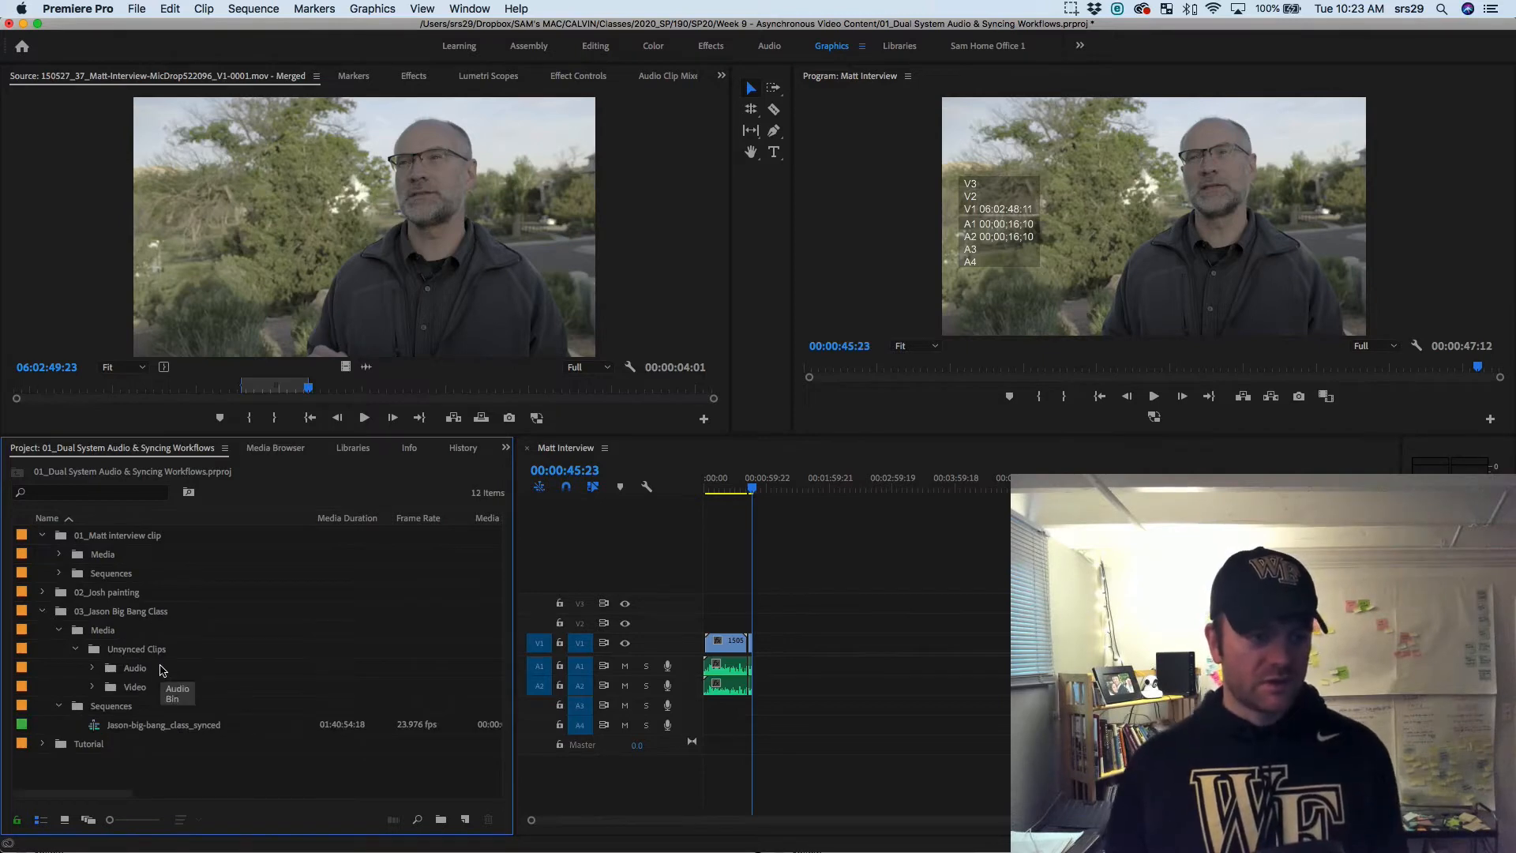
pyautogui.doubleClick(124, 727)
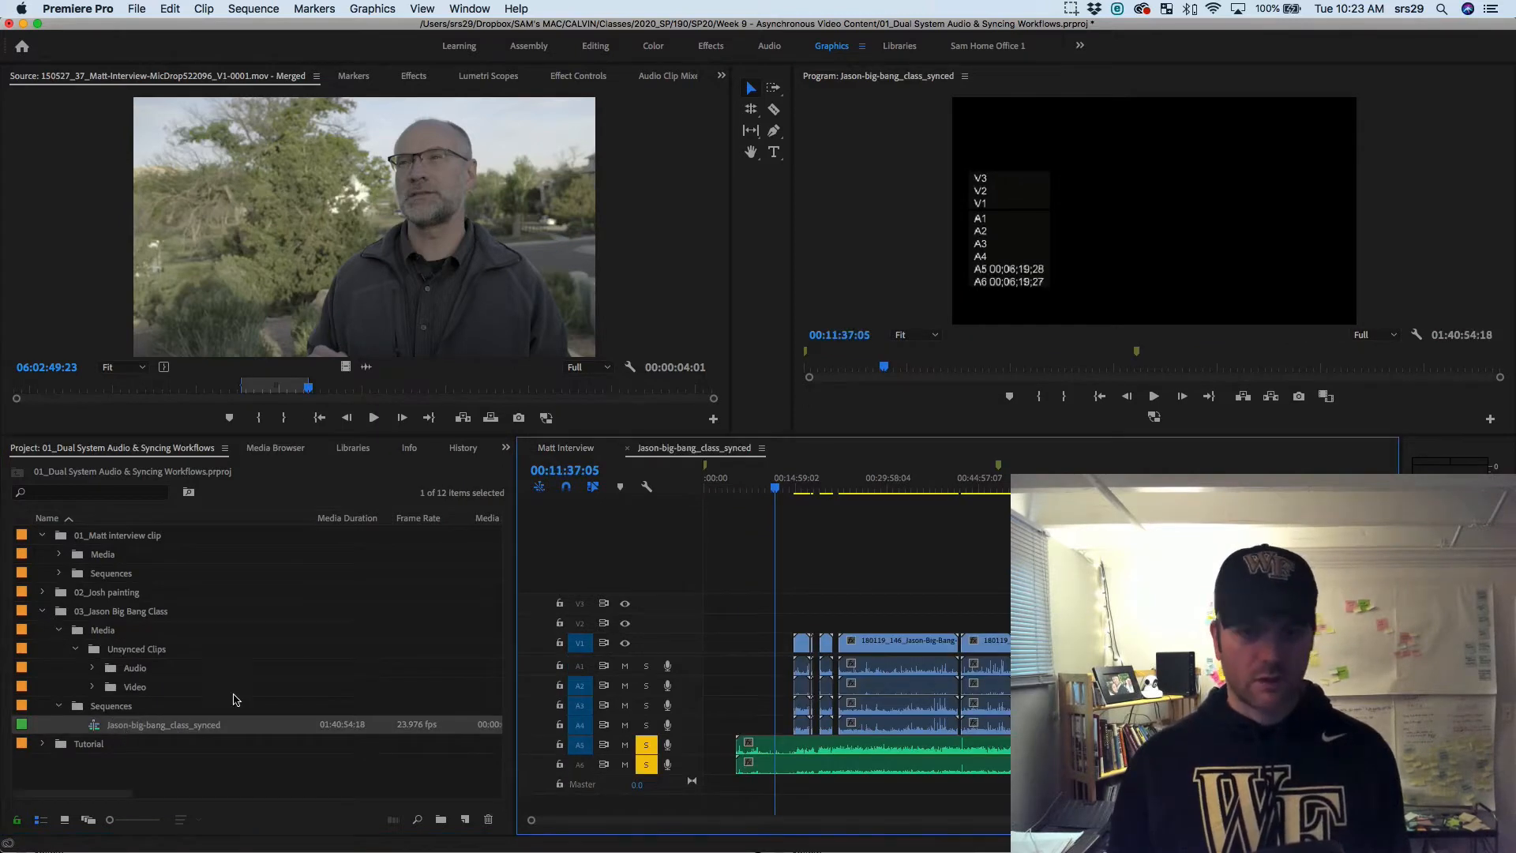
# Scrub through the synced class sequence to review the footage from the lecture to the closing interview
pyautogui.click(956, 487)
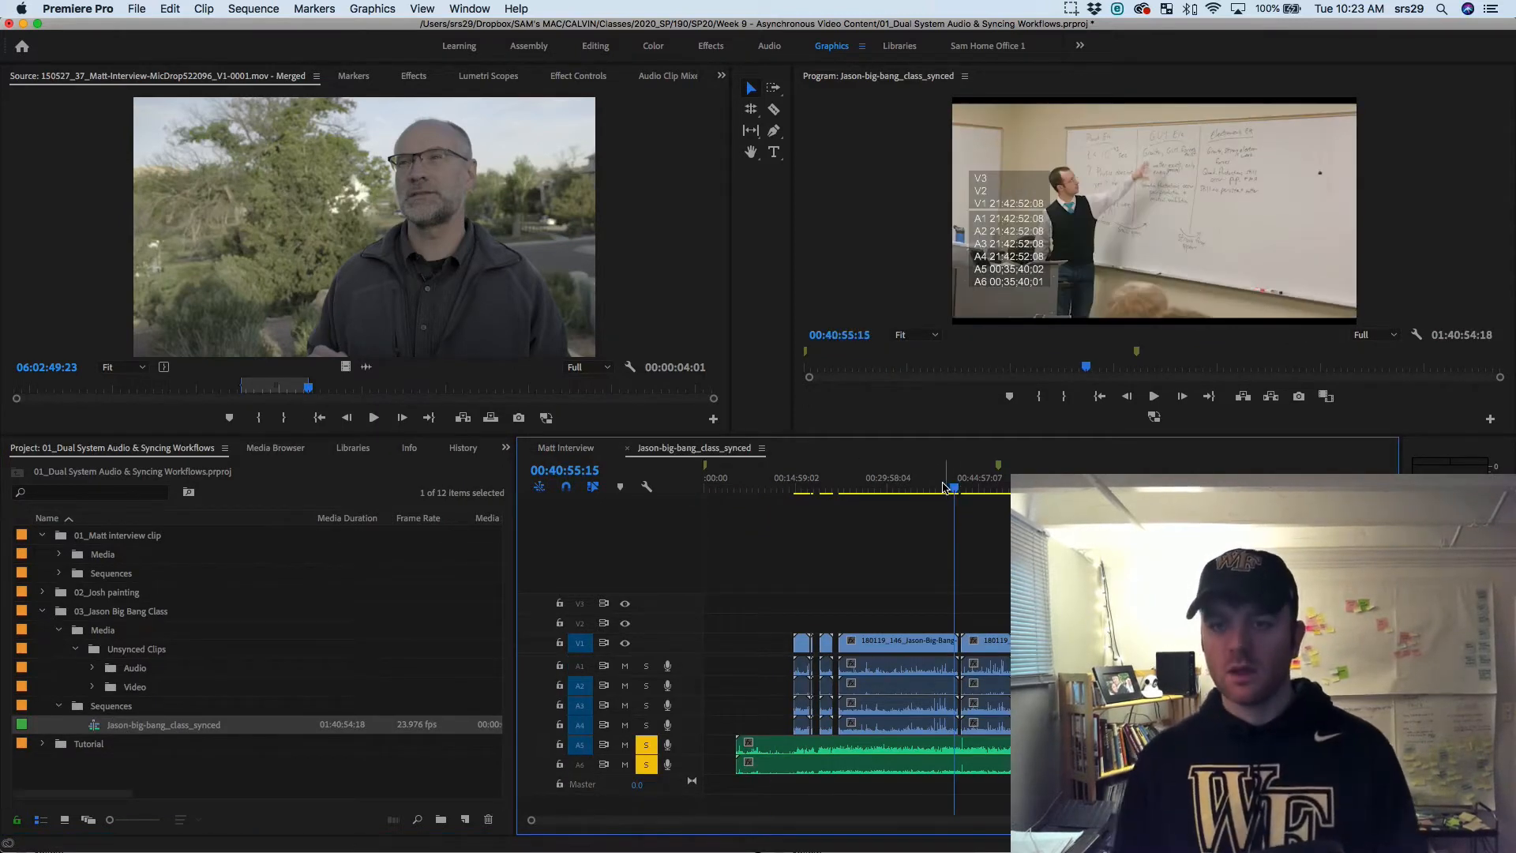
pyautogui.moveTo(955, 487); pyautogui.dragTo(1294, 489)
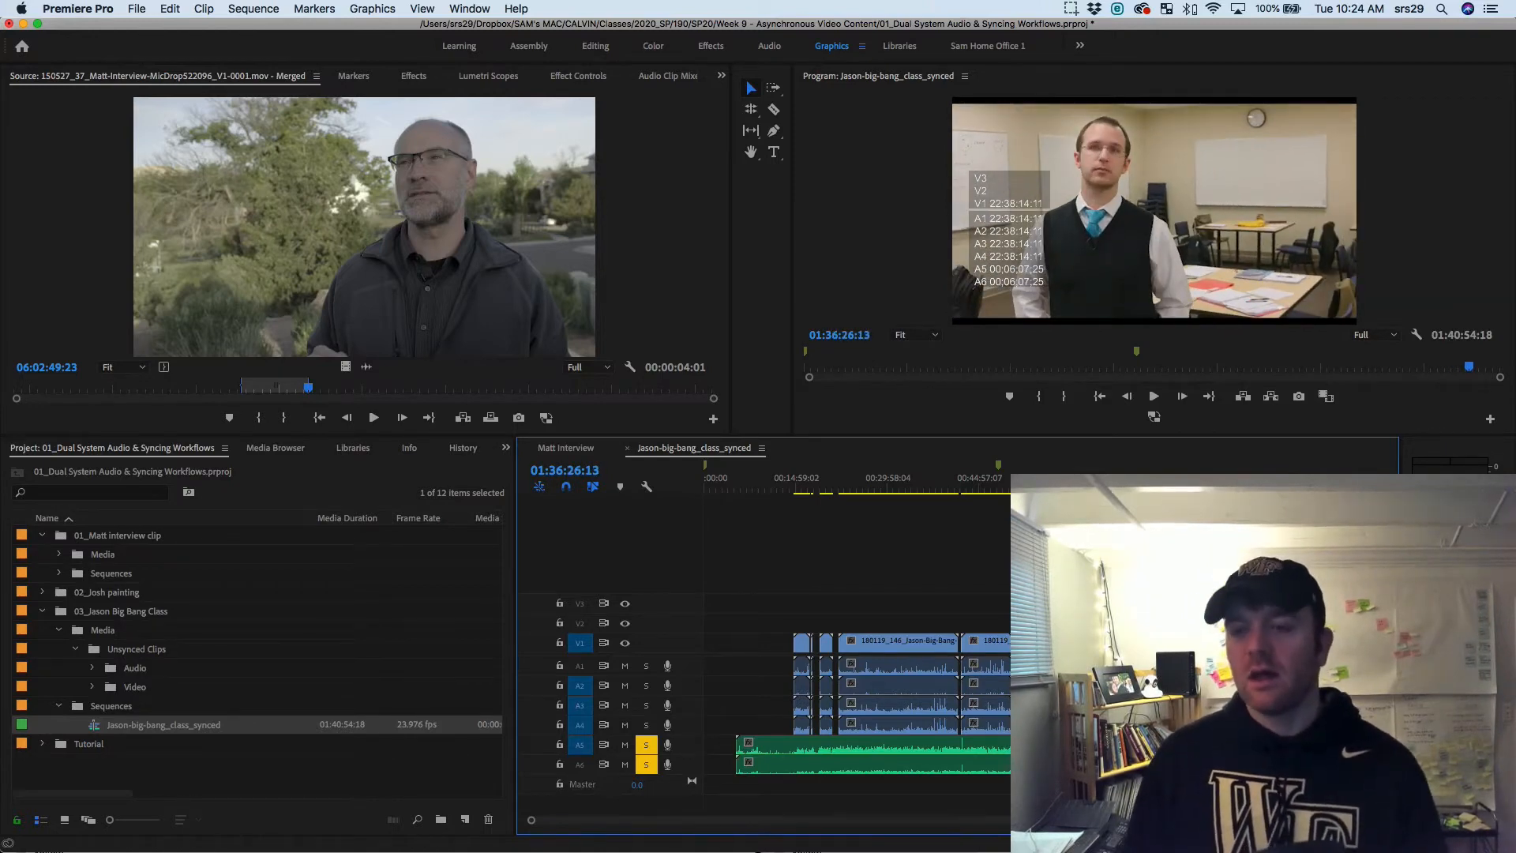
pyautogui.click(1160, 478)
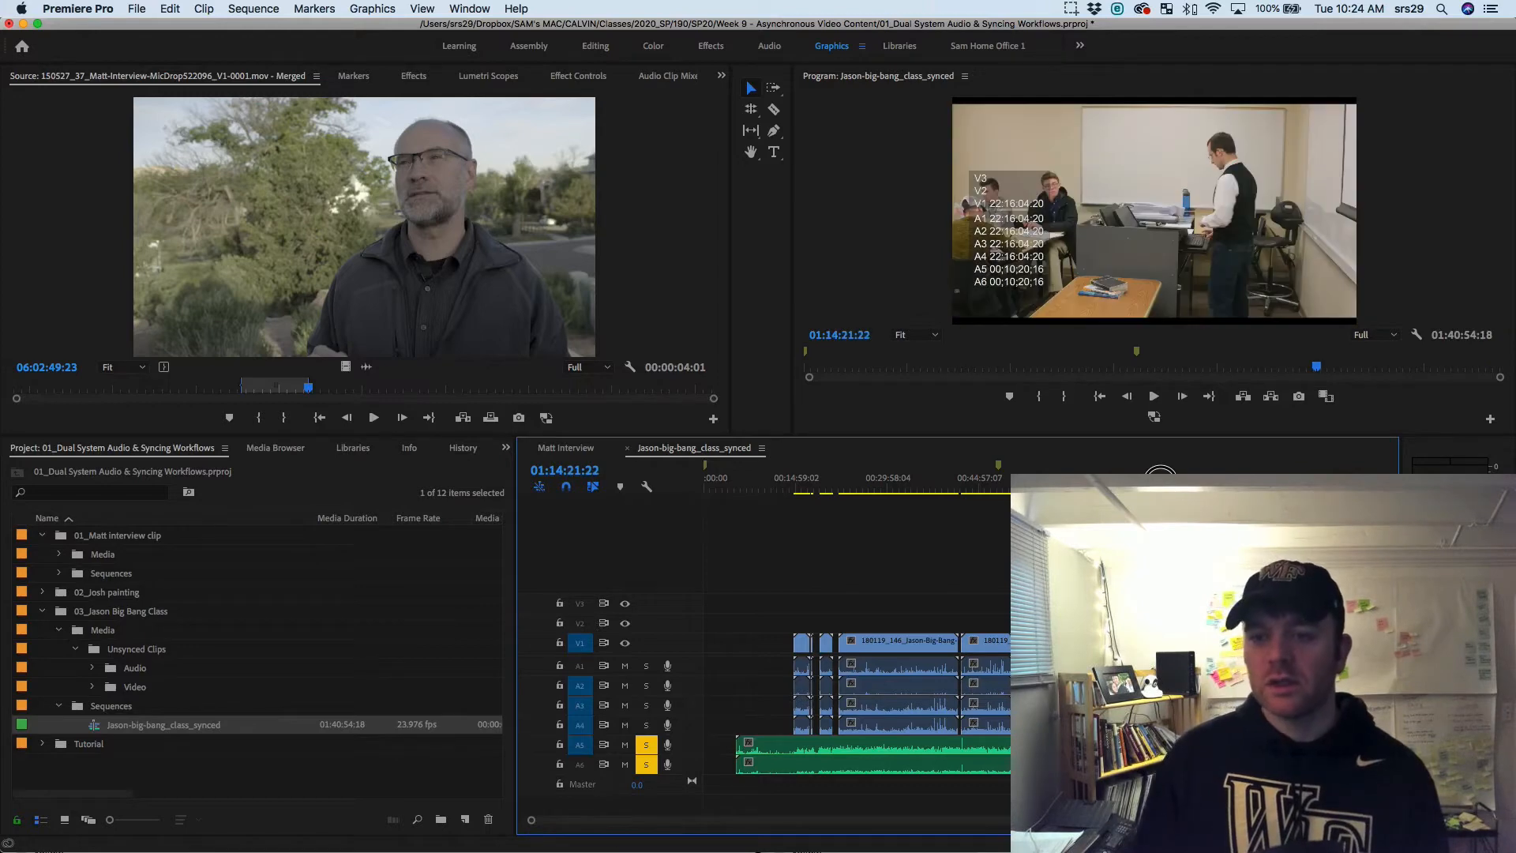
pyautogui.moveTo(1160, 478); pyautogui.dragTo(1159, 476)
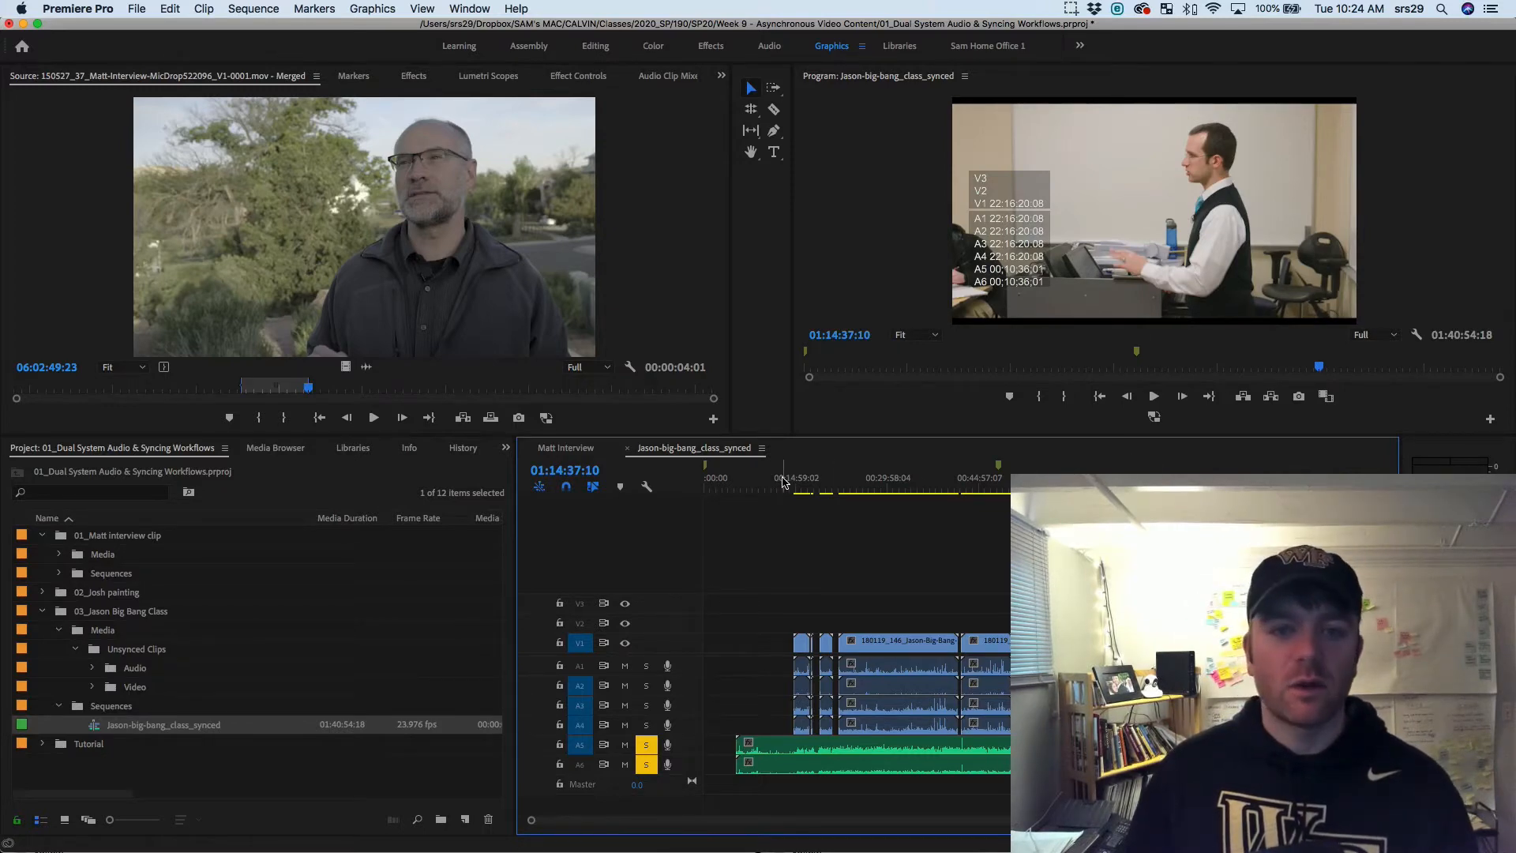
pyautogui.moveTo(786, 478); pyautogui.dragTo(1288, 480)
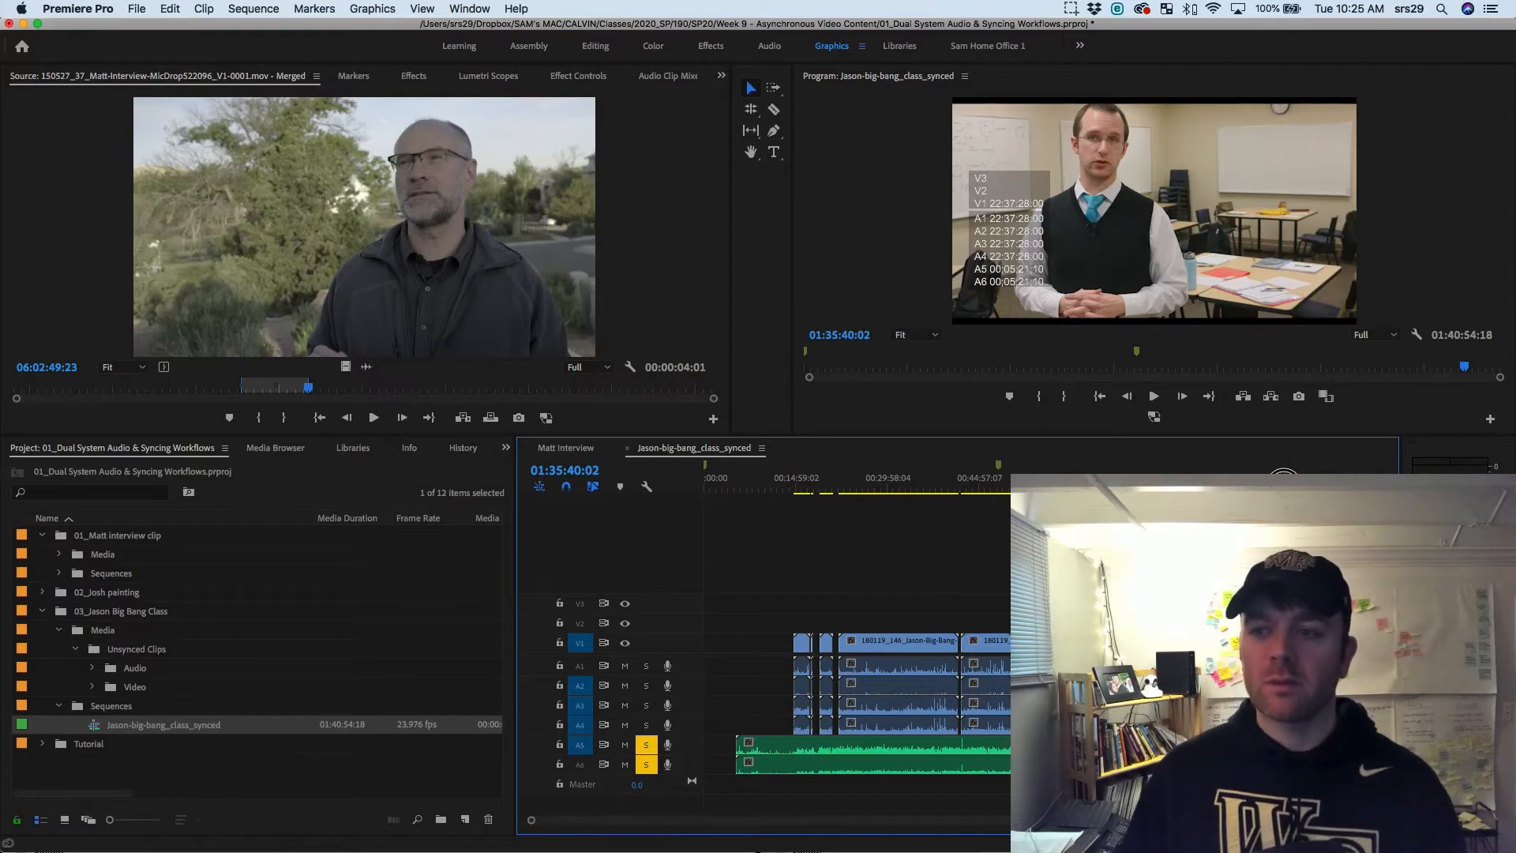
pyautogui.moveTo(1287, 477); pyautogui.dragTo(963, 478)
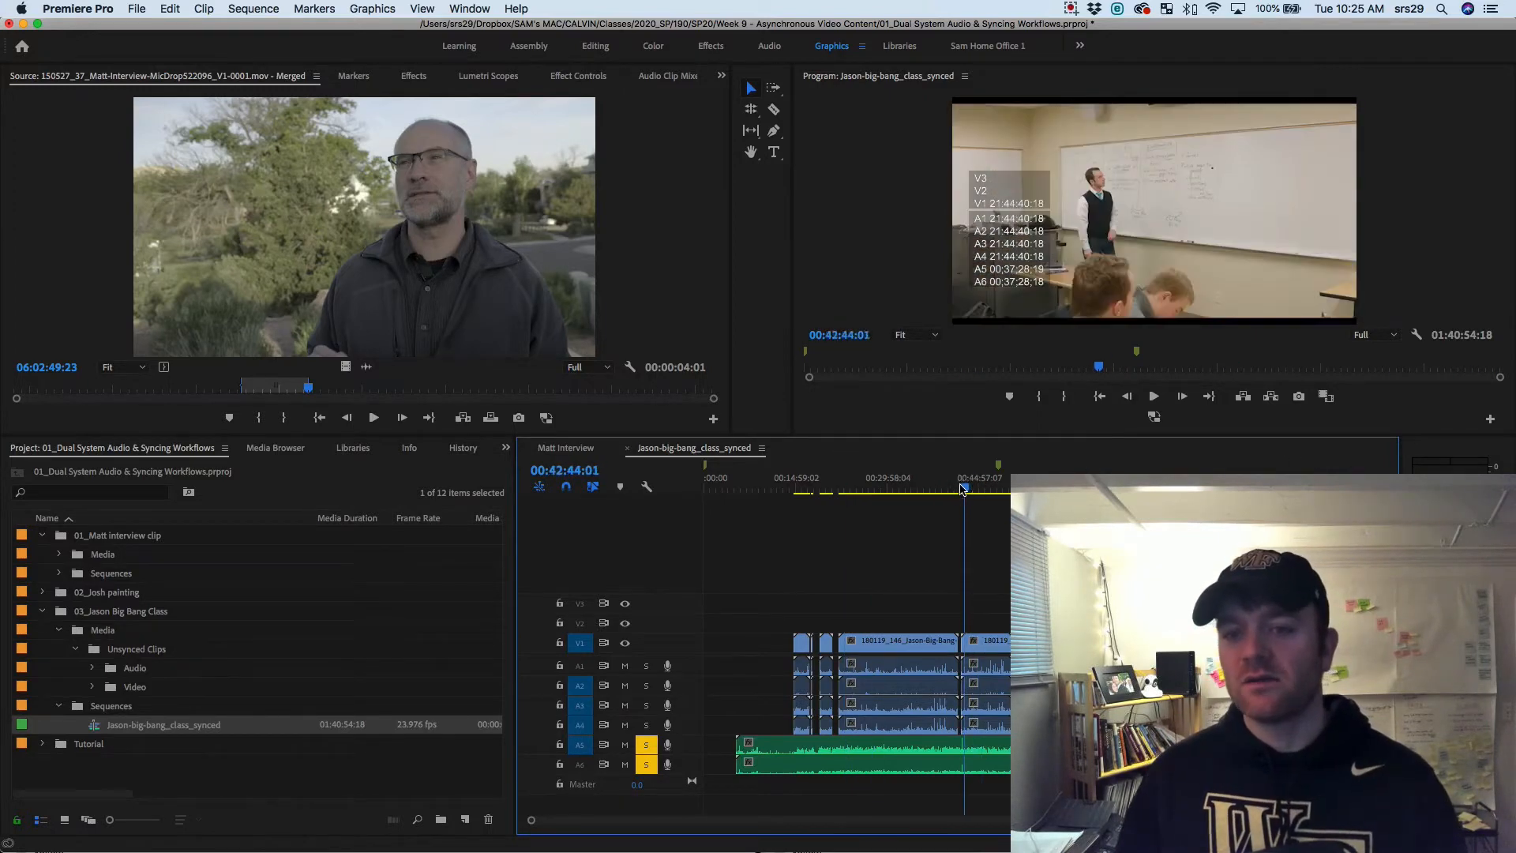
# Look through the class's unsynced video clips in the Video bin and collapse the bin again
pyautogui.click(91, 687)
pyautogui.scroll(-2, 192, 707)
pyautogui.scroll(-7, 192, 706)
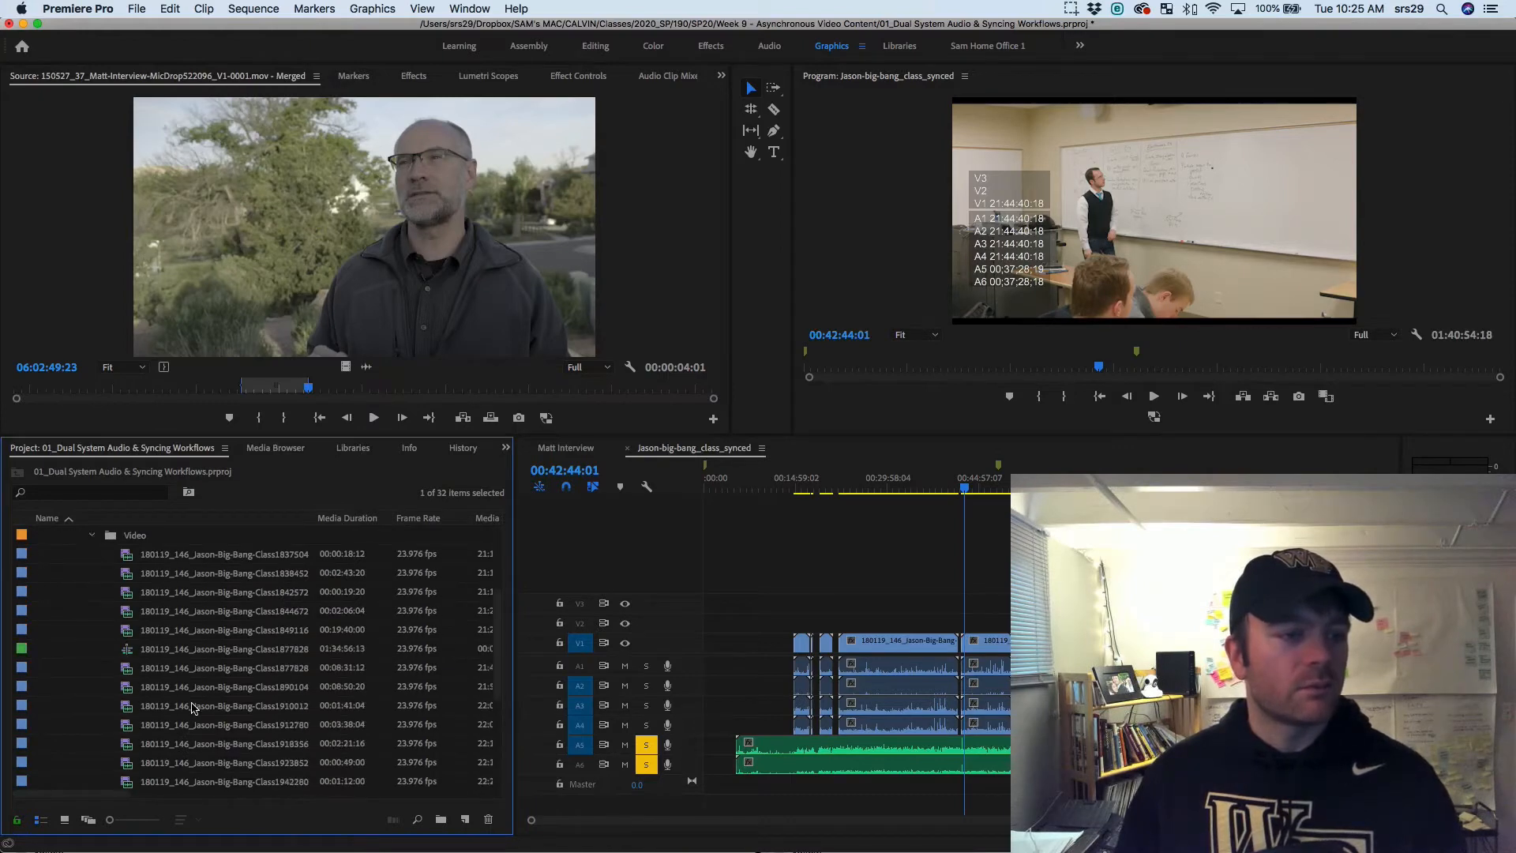
pyautogui.scroll(10, 192, 707)
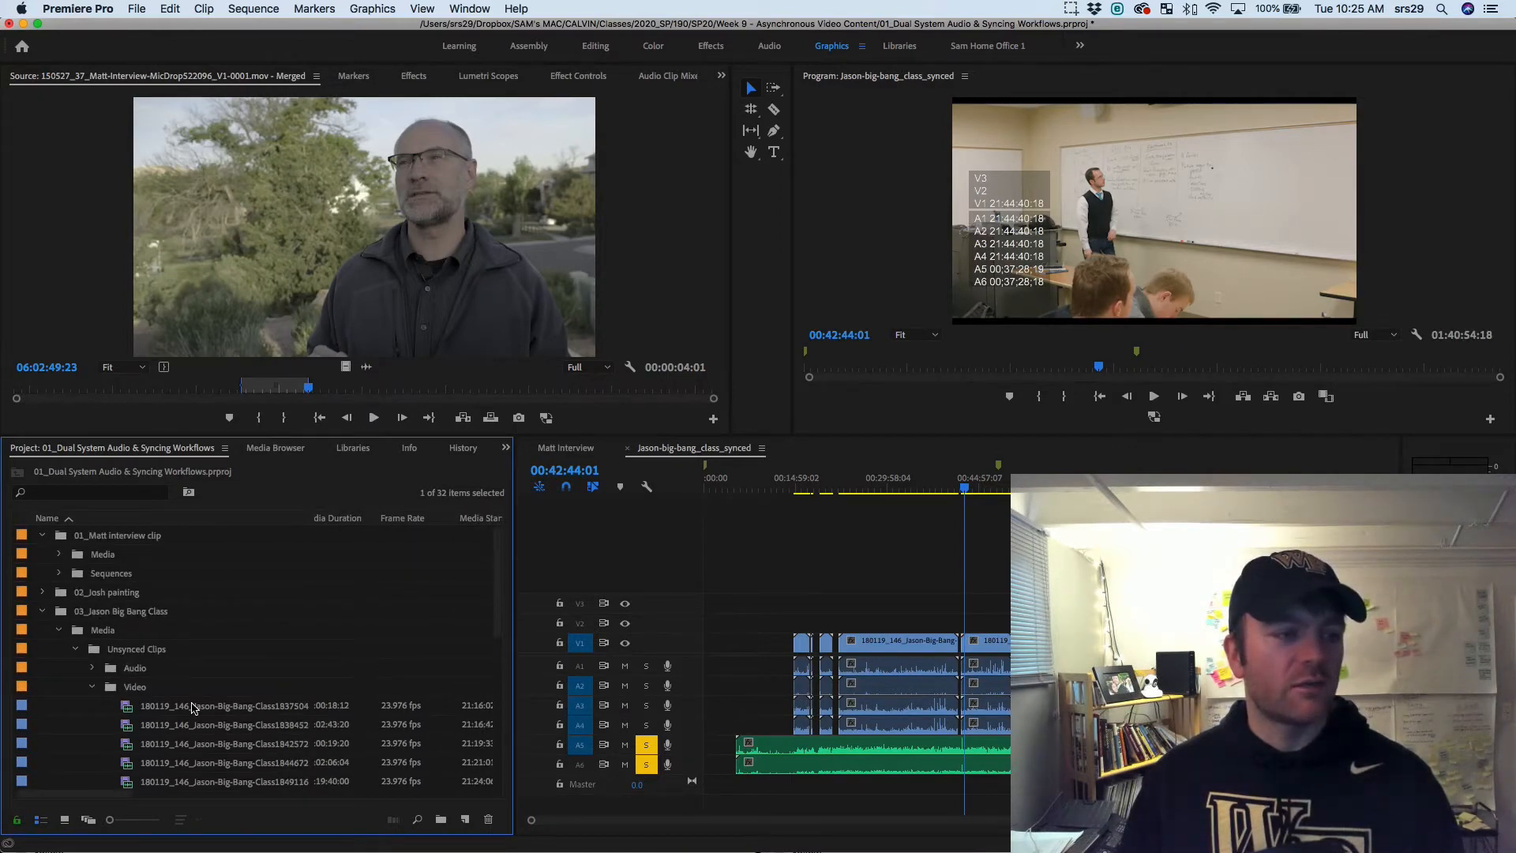
pyautogui.click(91, 687)
# Scrub back through the first half of the class sequence to review the lecture and student shots
pyautogui.click(1009, 479)
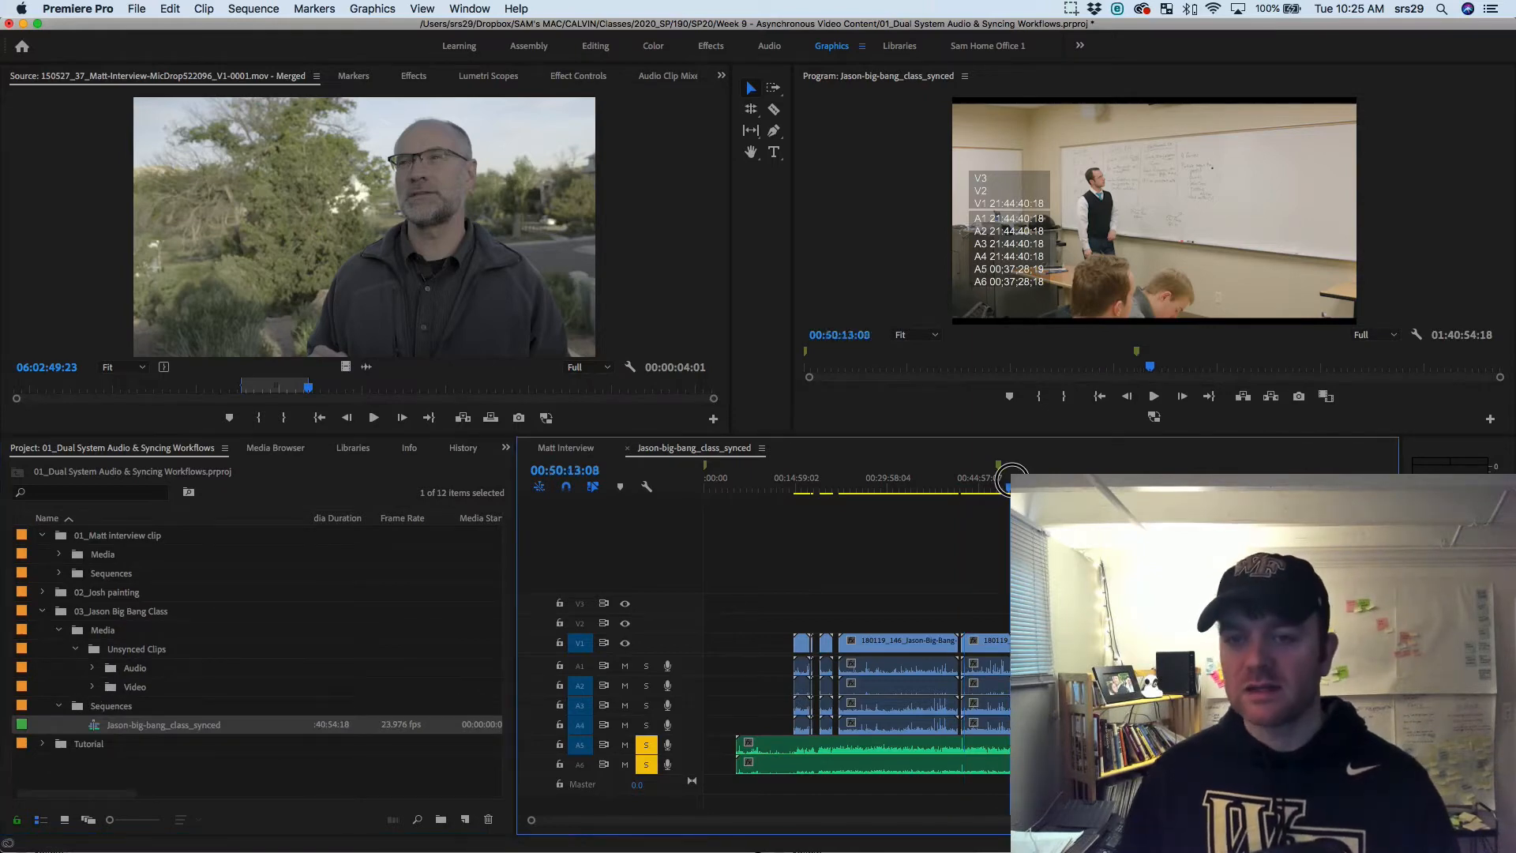
pyautogui.moveTo(1009, 480); pyautogui.dragTo(928, 474)
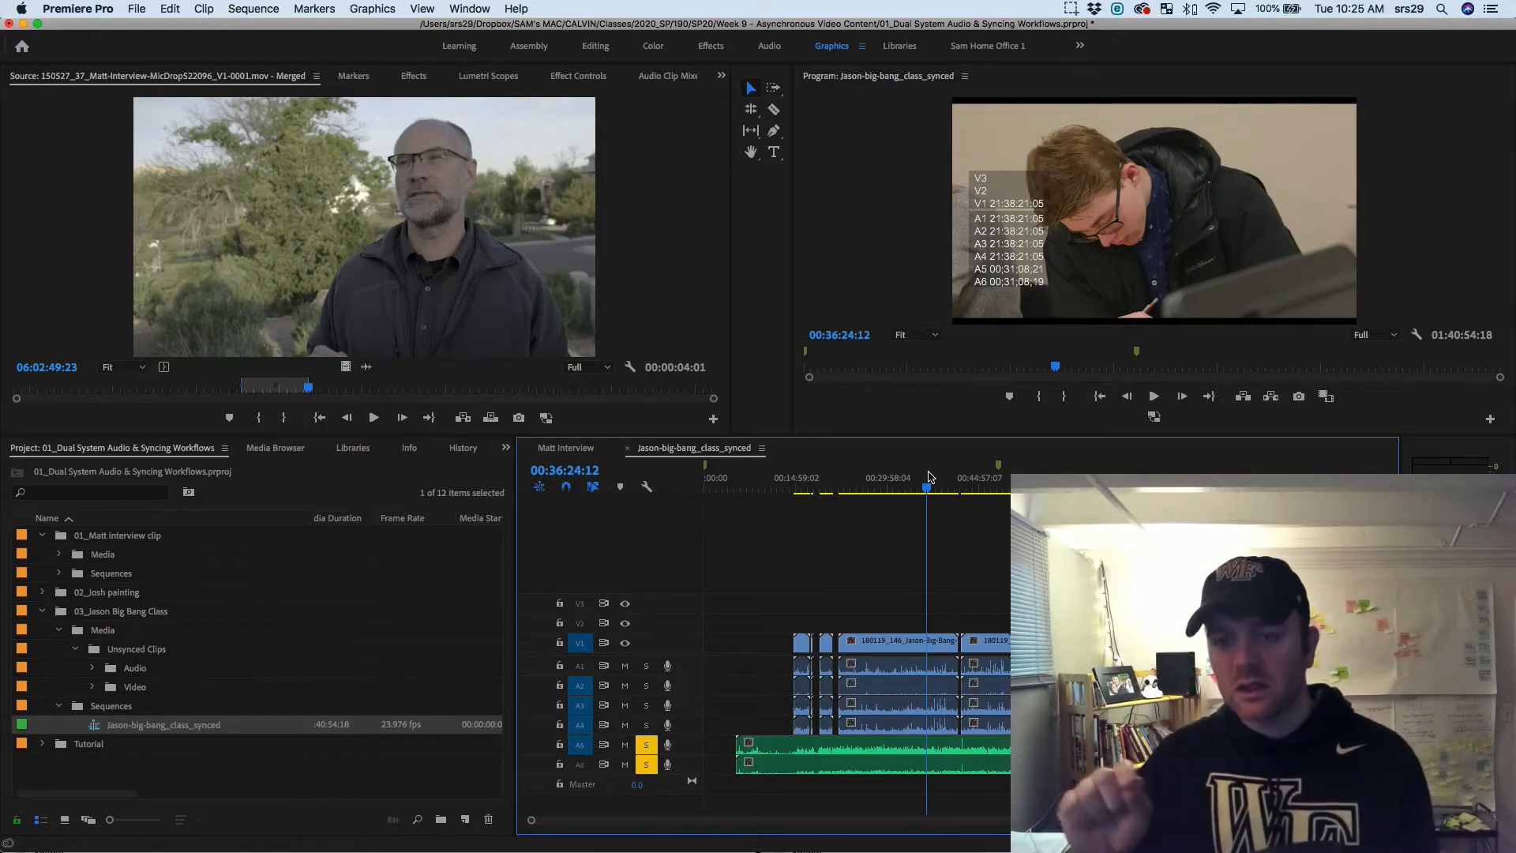
pyautogui.moveTo(929, 476); pyautogui.dragTo(864, 485)
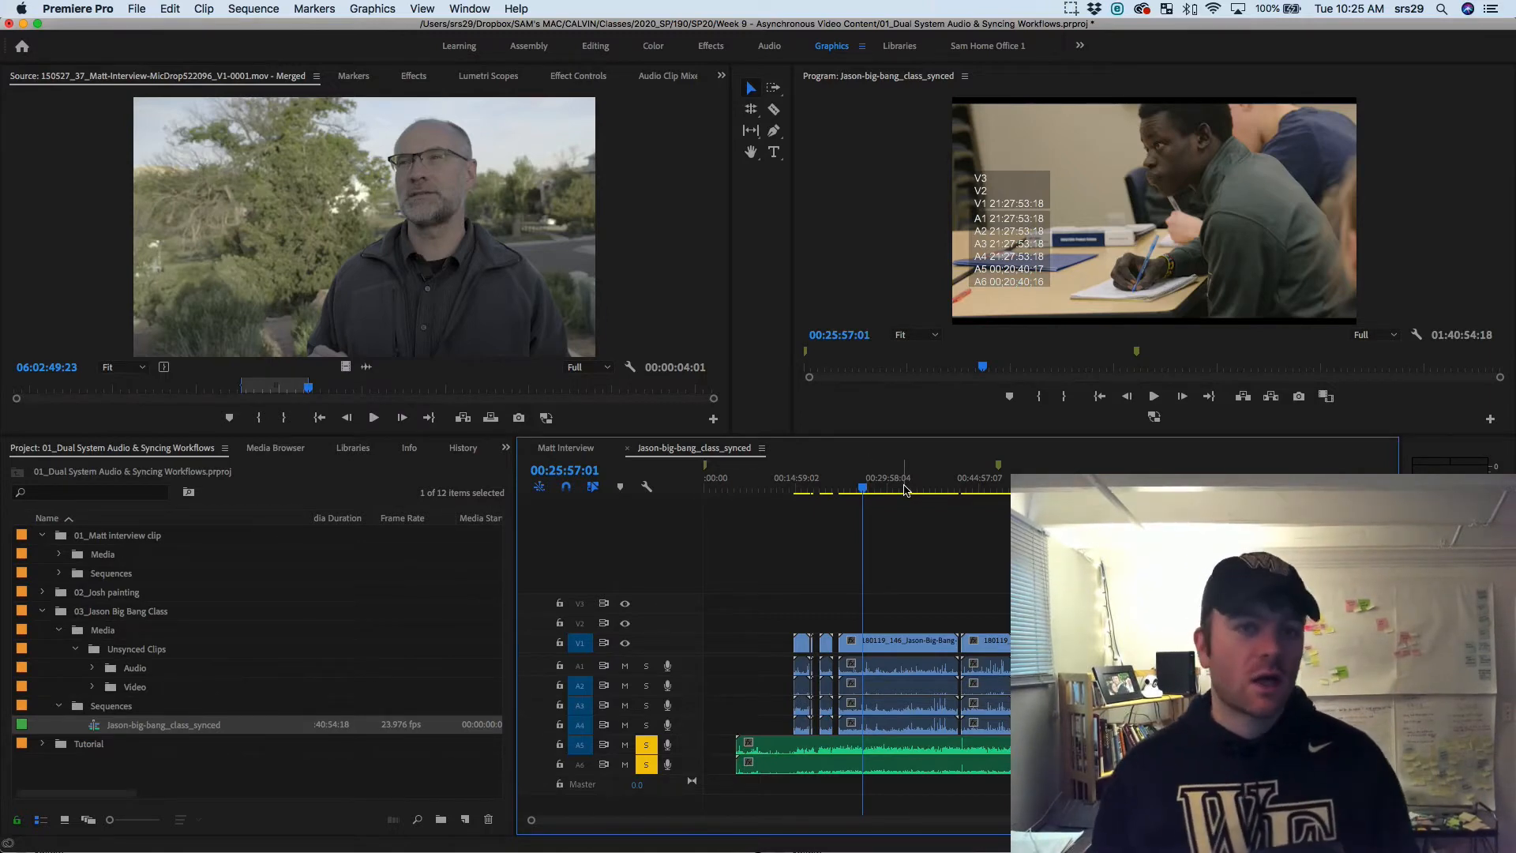
pyautogui.moveTo(904, 489); pyautogui.dragTo(860, 491)
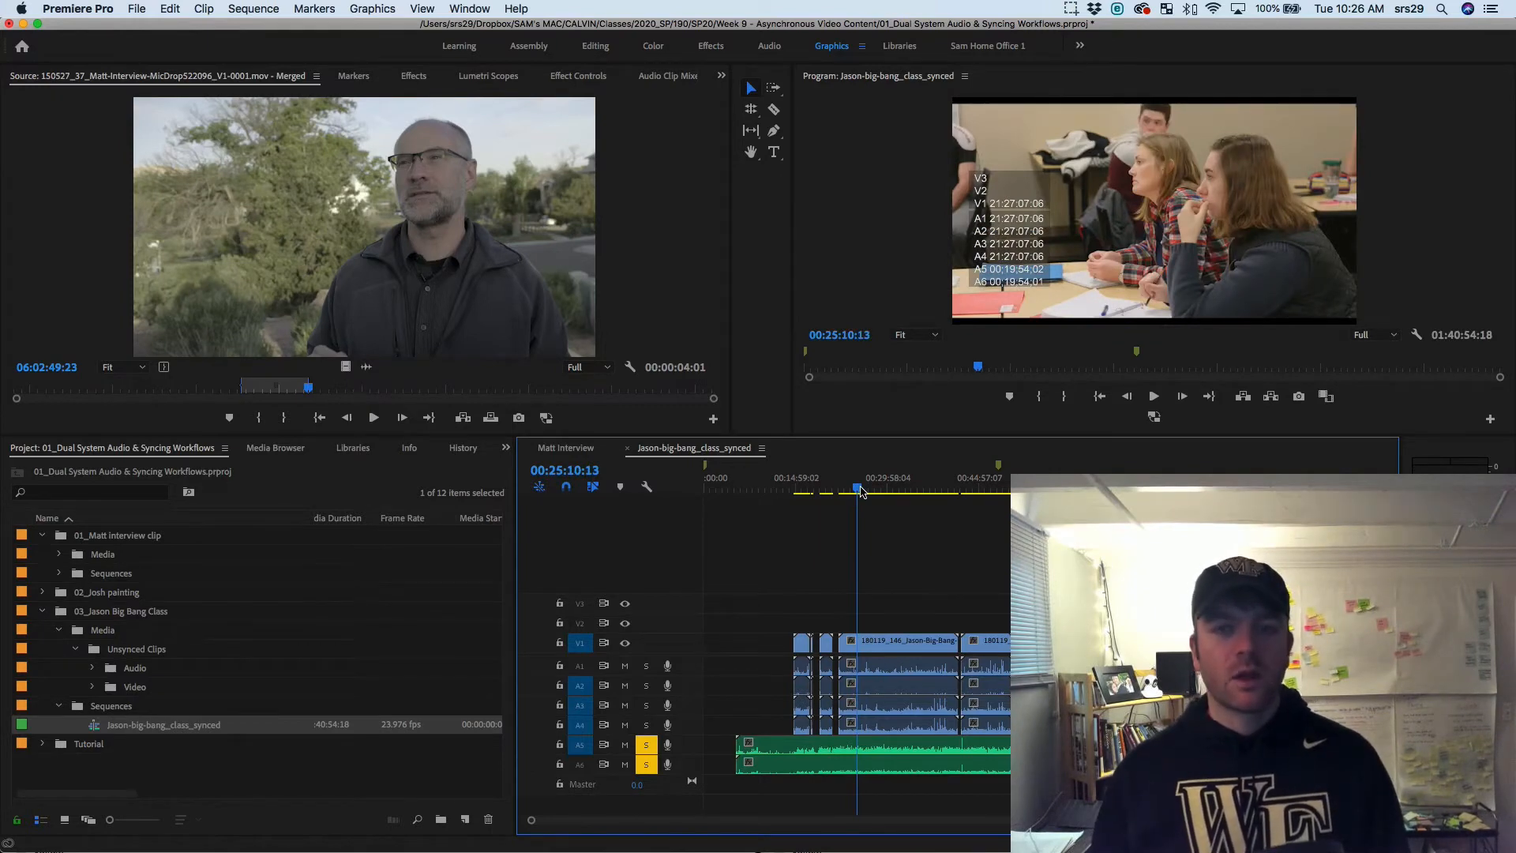
# Open the PluralEyes 4 extension to view its Synchronize option for the class sequence, and close it again
pyautogui.click(420, 9)
pyautogui.moveTo(453, 14)
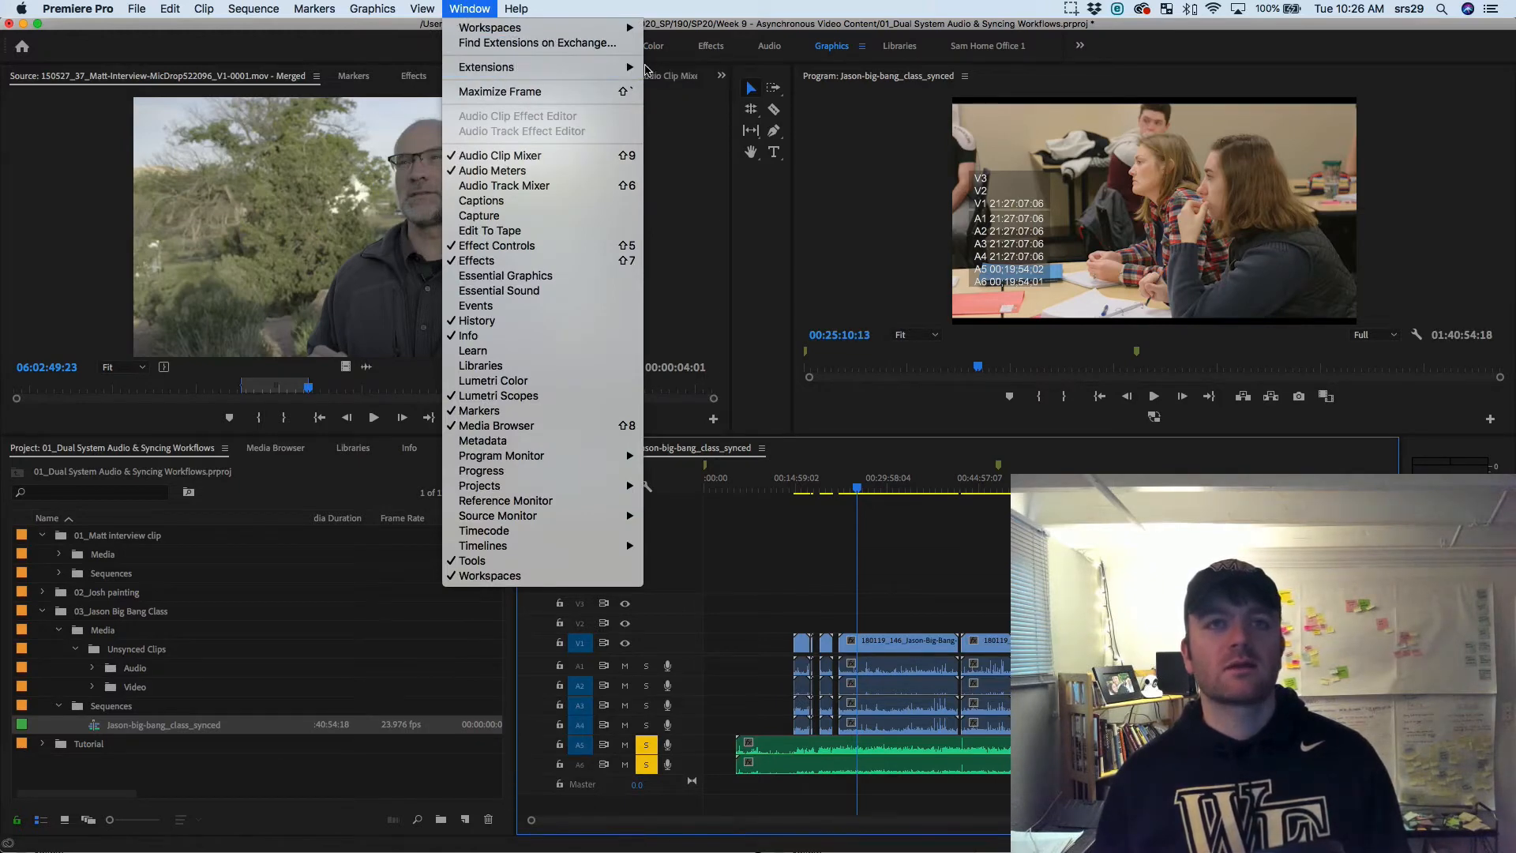
pyautogui.click(665, 69)
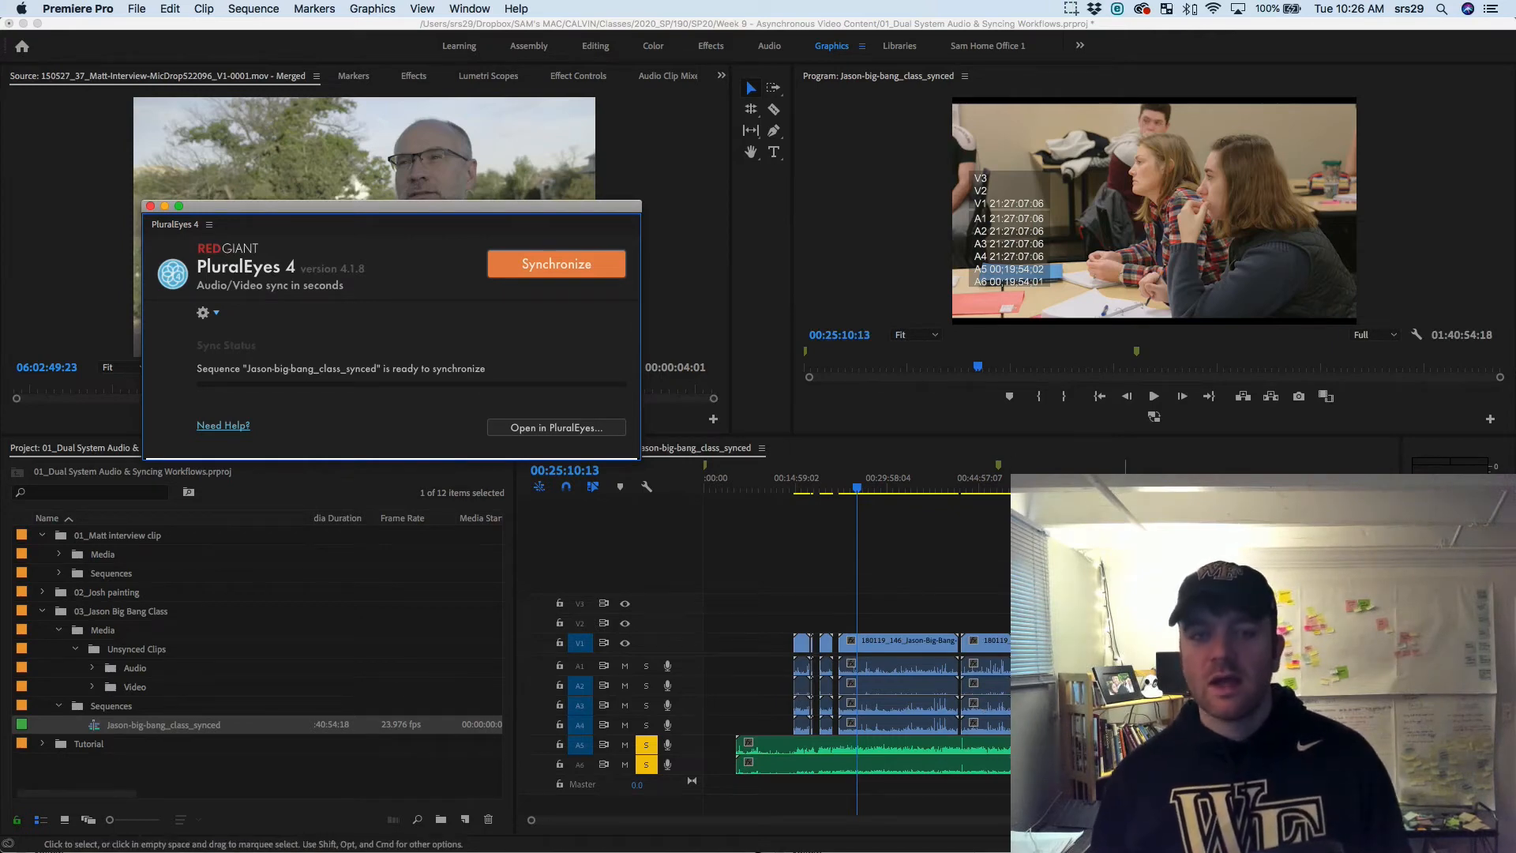
pyautogui.click(150, 206)
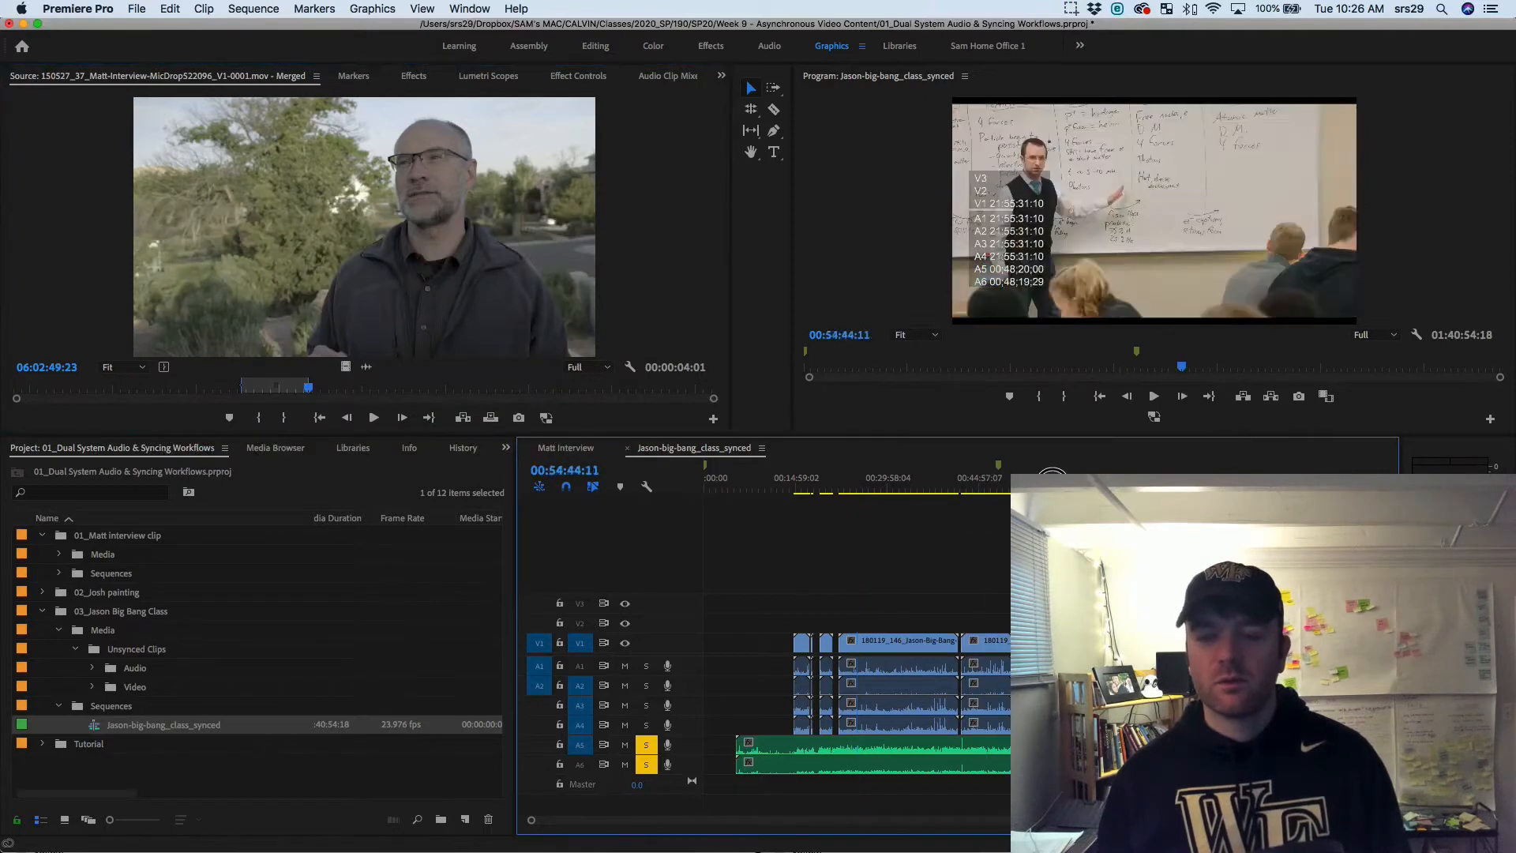
# Inspect the class sequence up close around 01:03:36:16 and return to an overview of the whole timeline
pyautogui.moveTo(1052, 479); pyautogui.dragTo(1084, 476)
pyautogui.press('=')
pyautogui.press('=')
pyautogui.press('=')
pyautogui.press('=')
pyautogui.press('=')
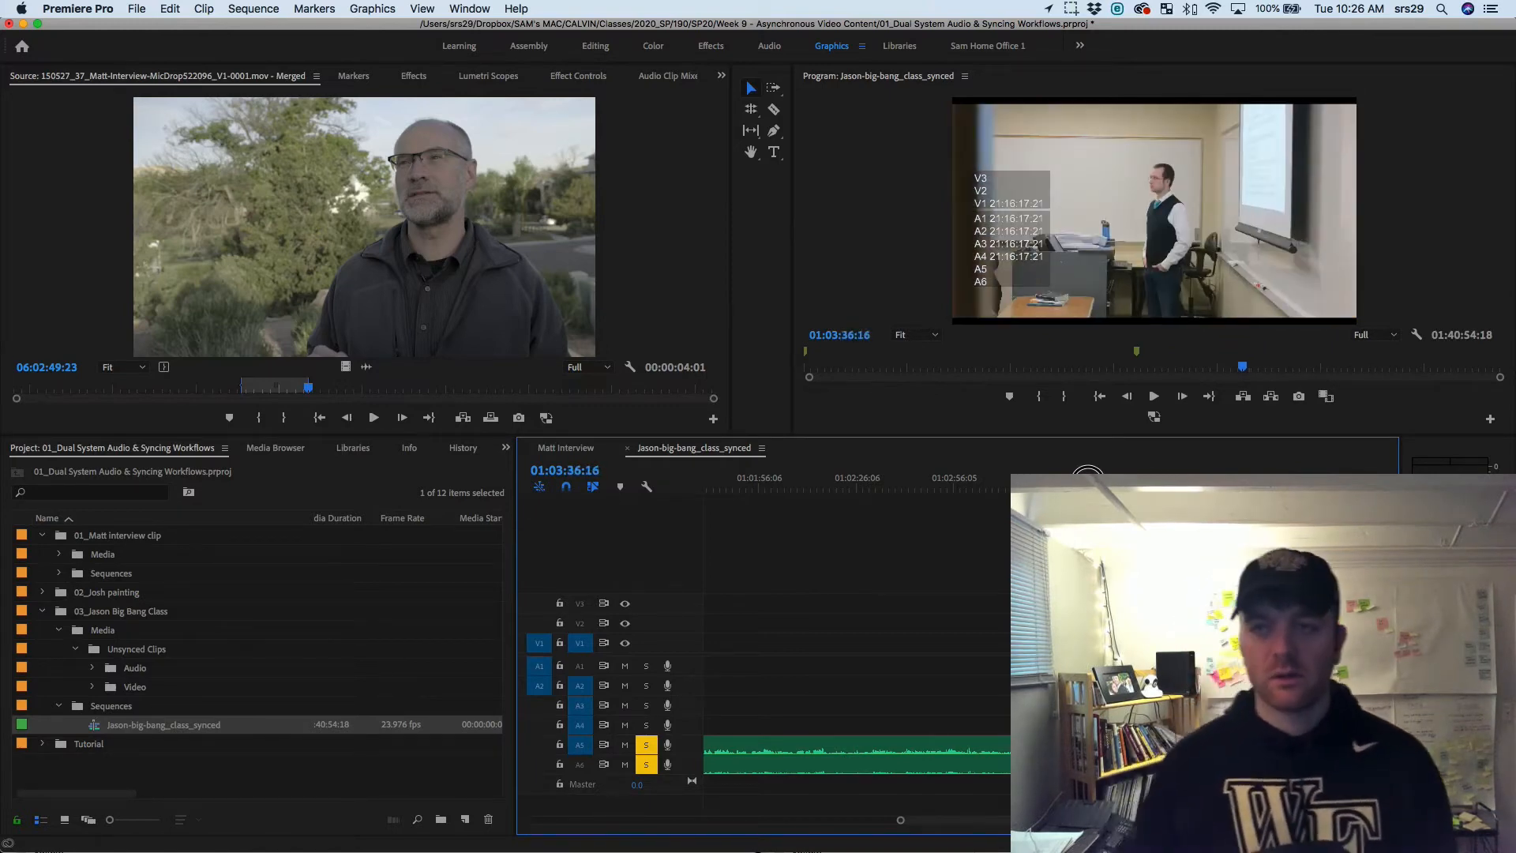
pyautogui.press('\\')
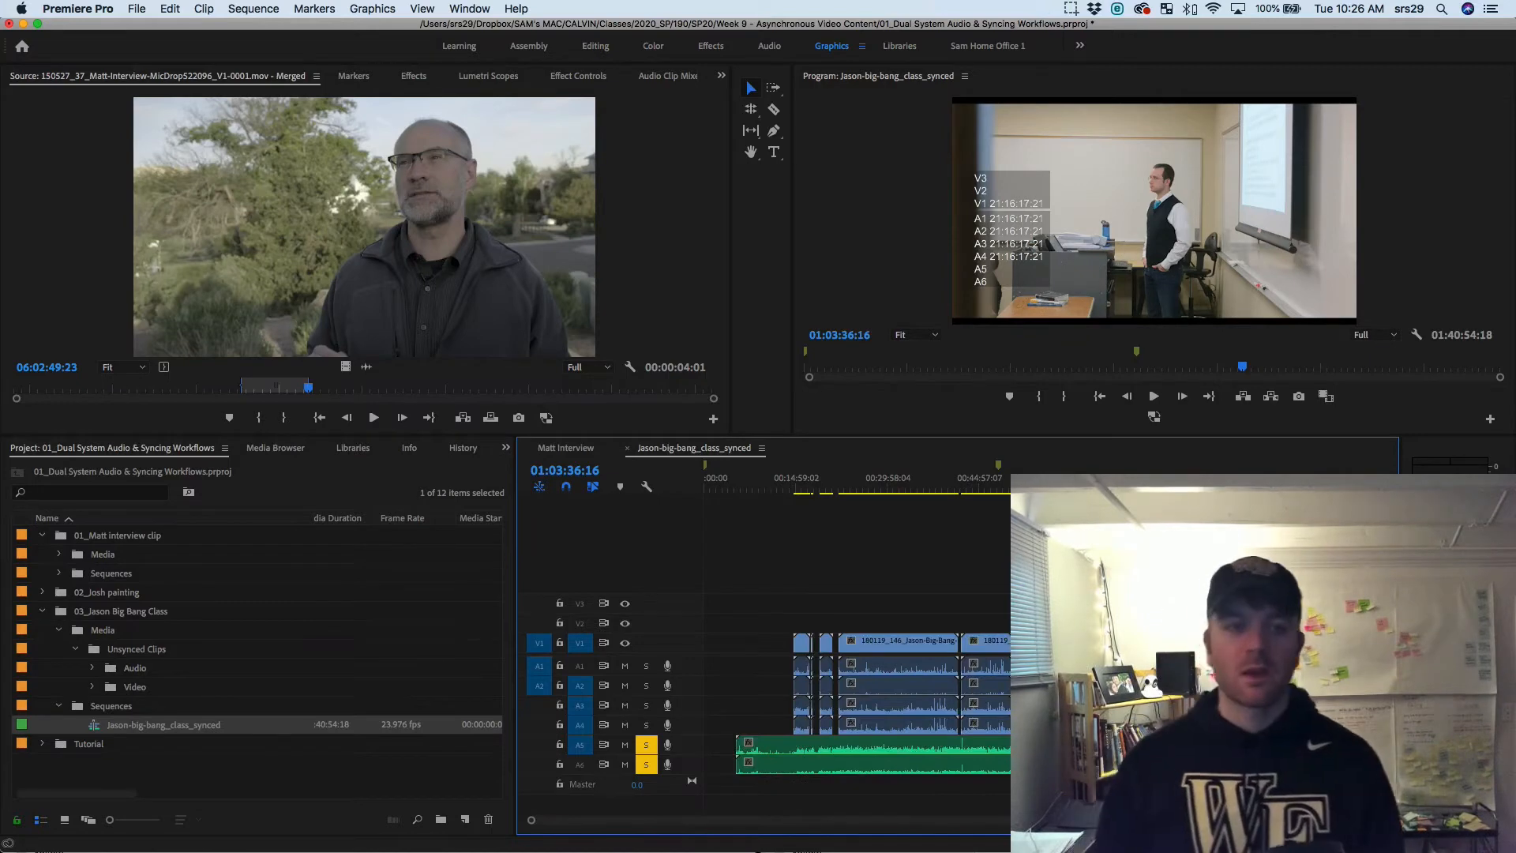
pyautogui.click(42, 611)
pyautogui.click(41, 593)
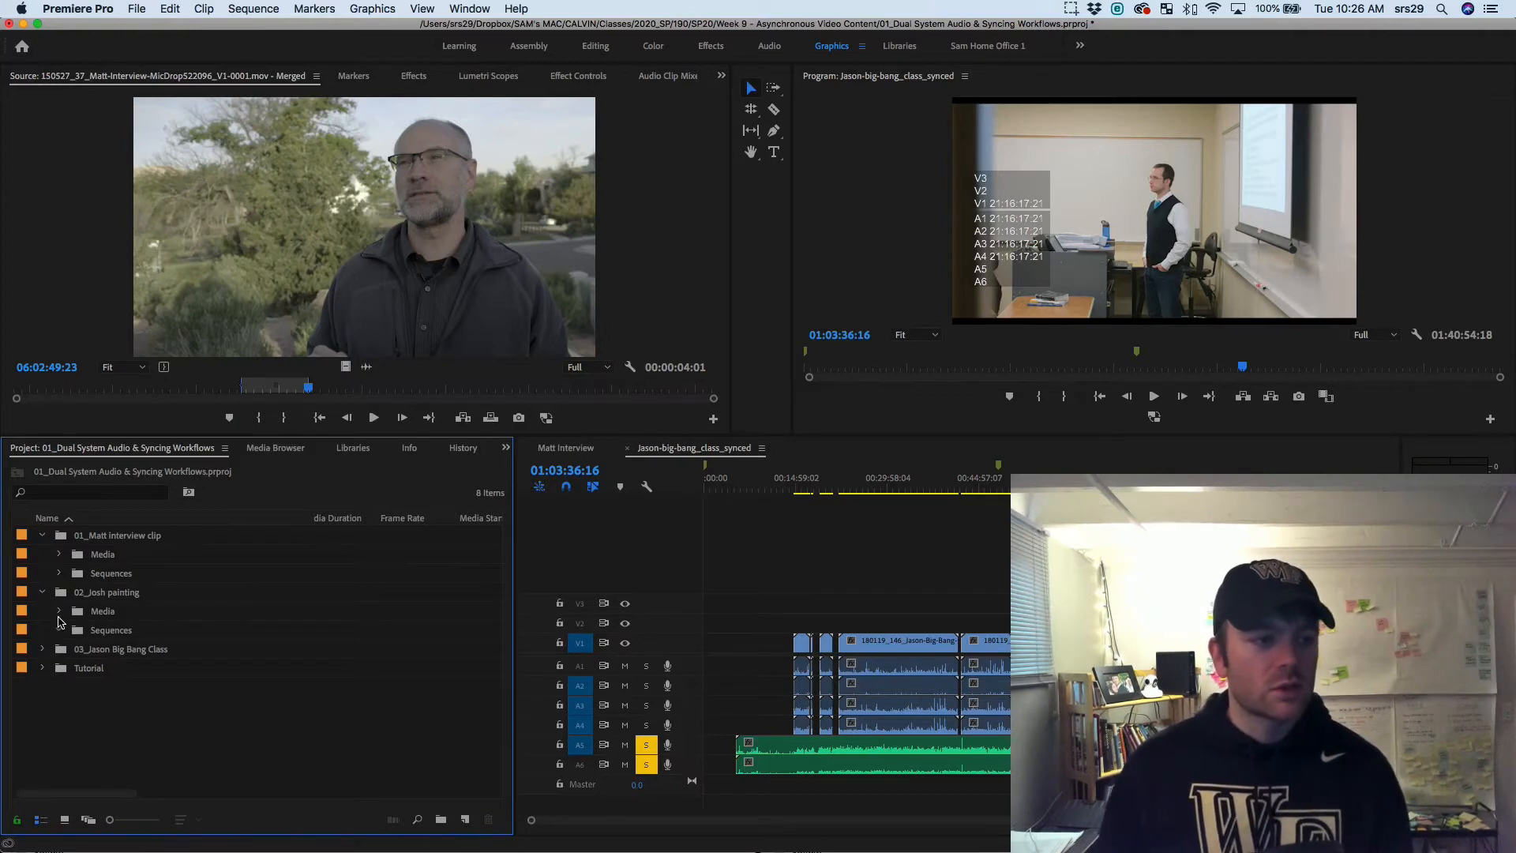
pyautogui.click(59, 613)
pyautogui.click(76, 649)
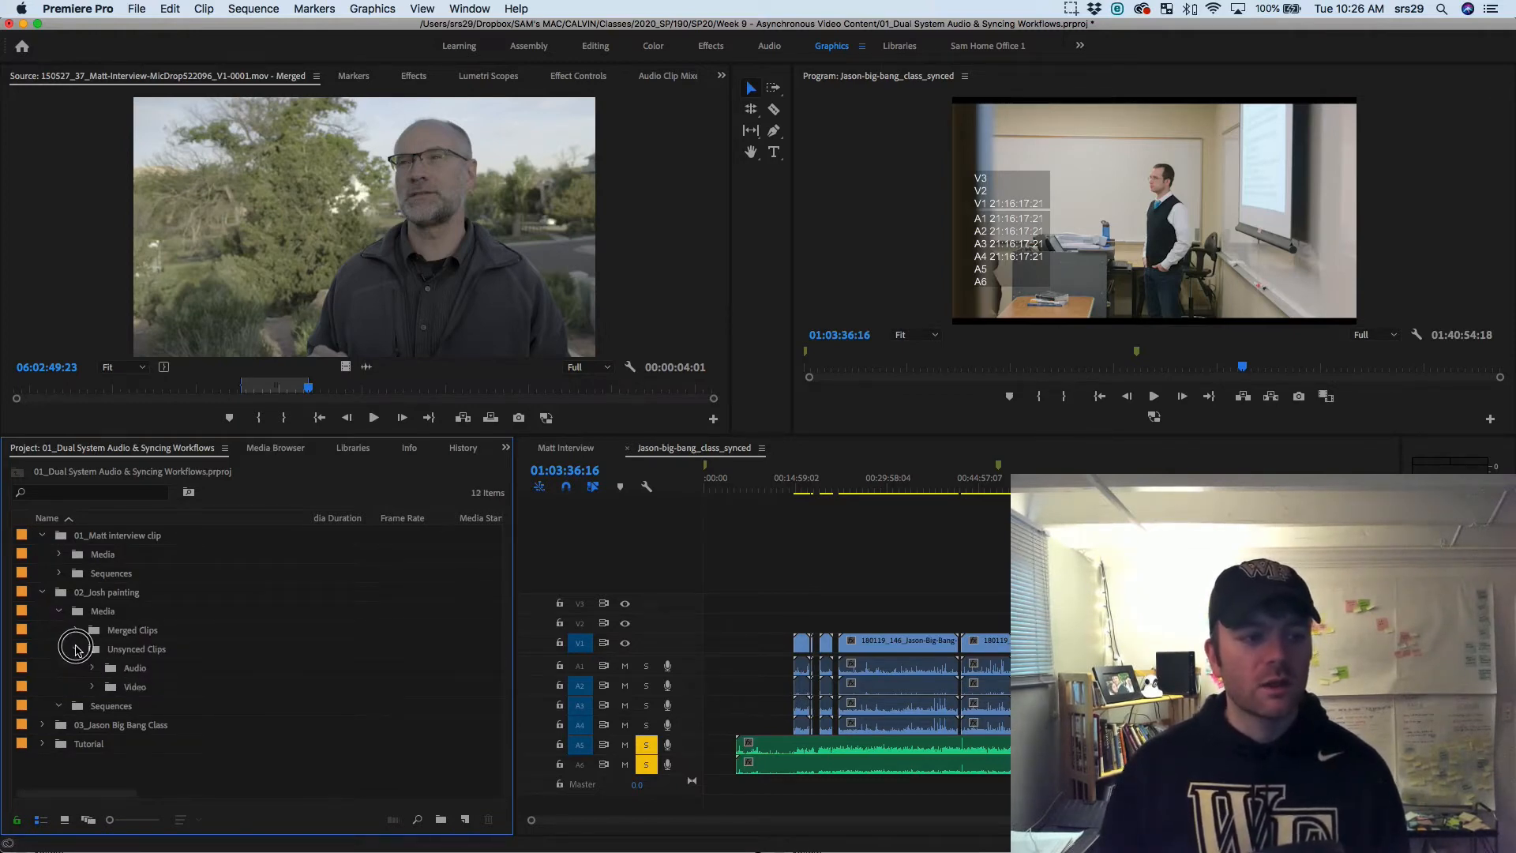
pyautogui.click(93, 687)
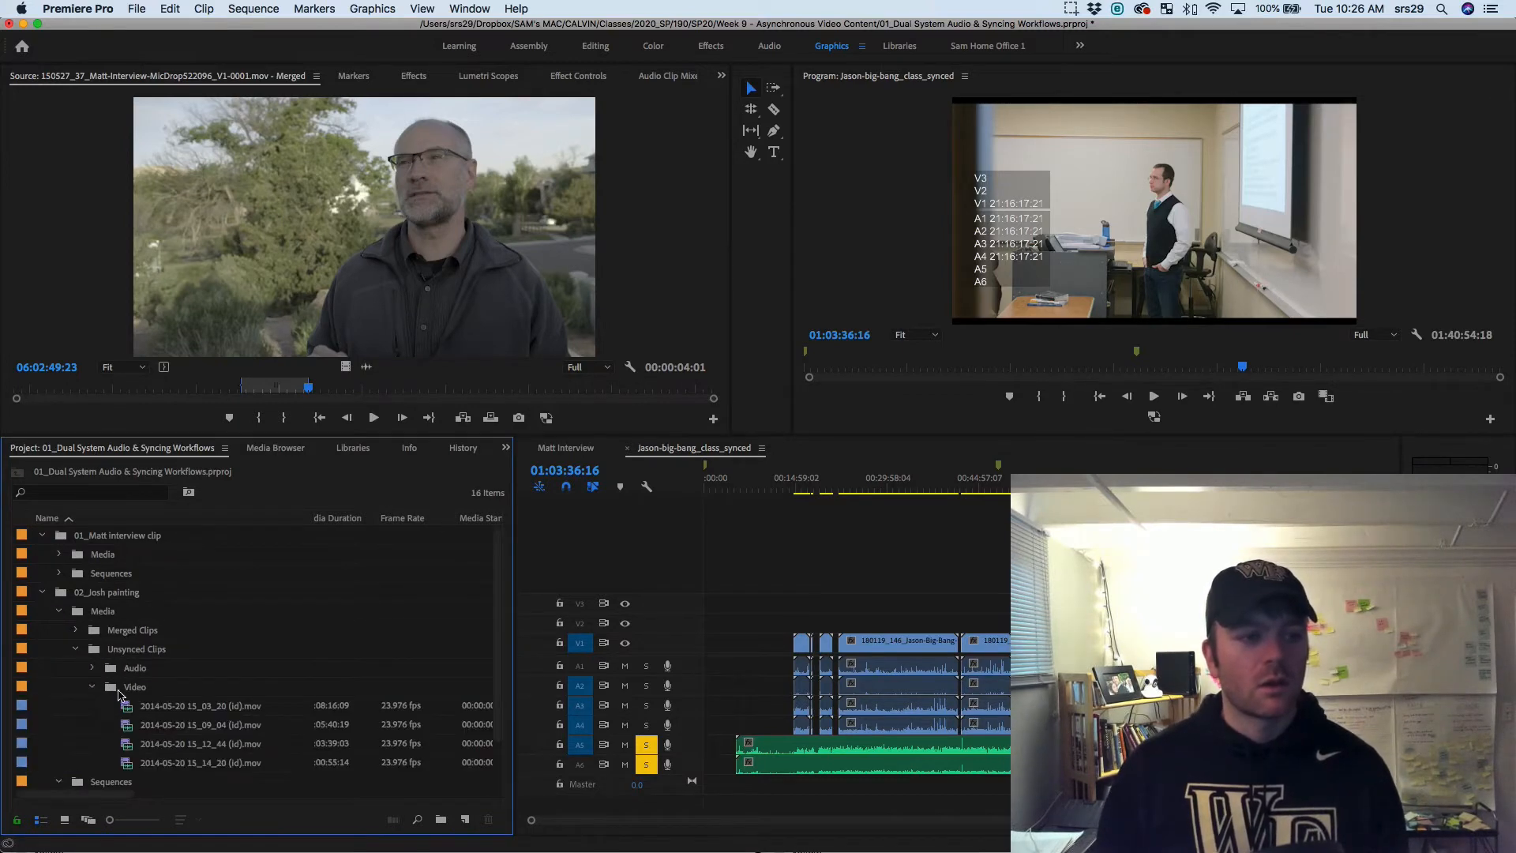
pyautogui.doubleClick(148, 707)
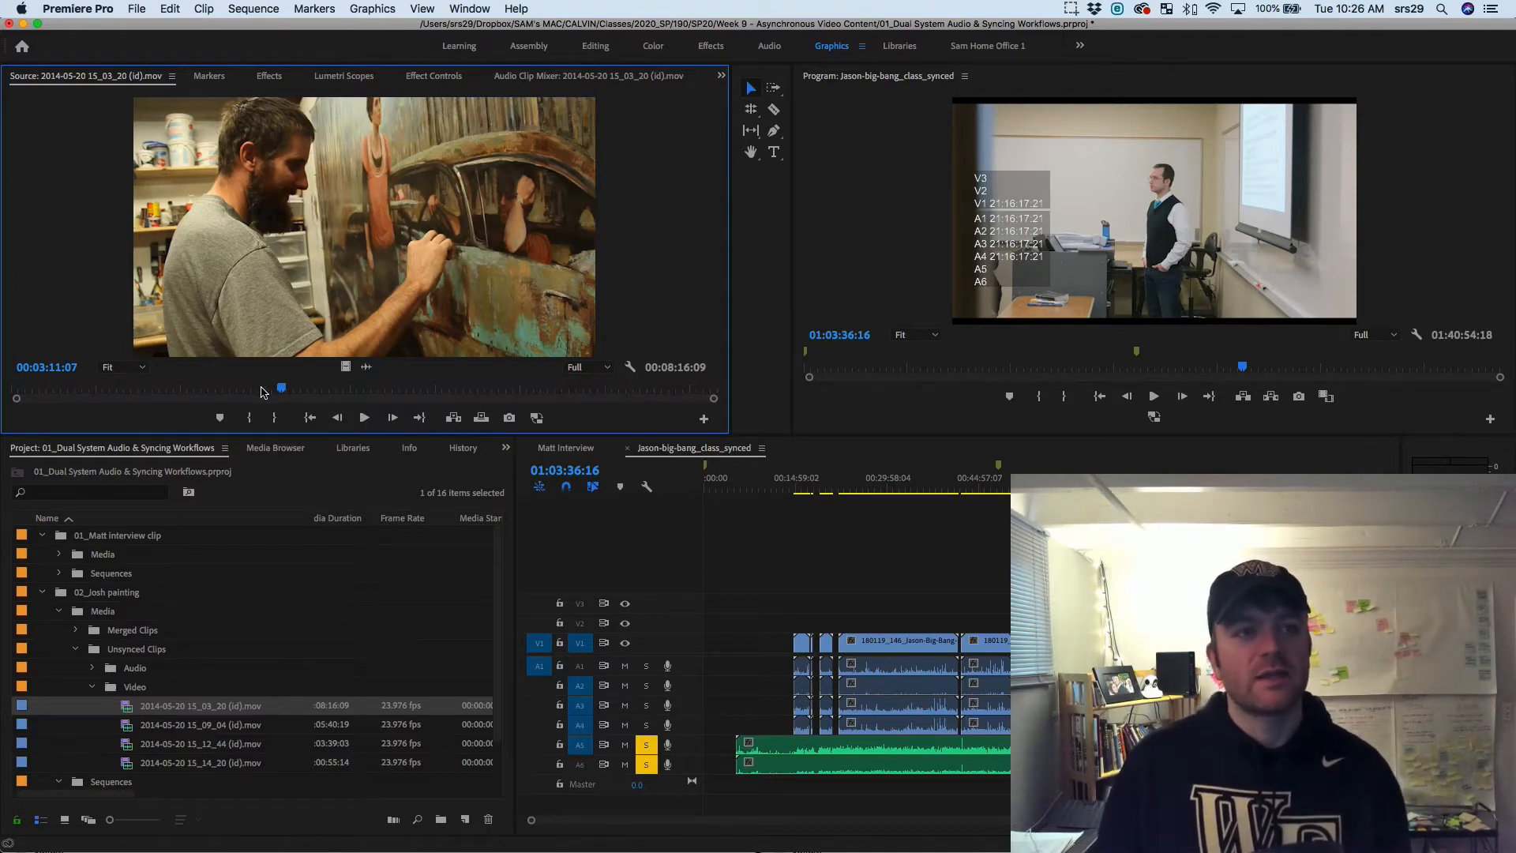
pyautogui.moveTo(283, 387); pyautogui.dragTo(501, 385)
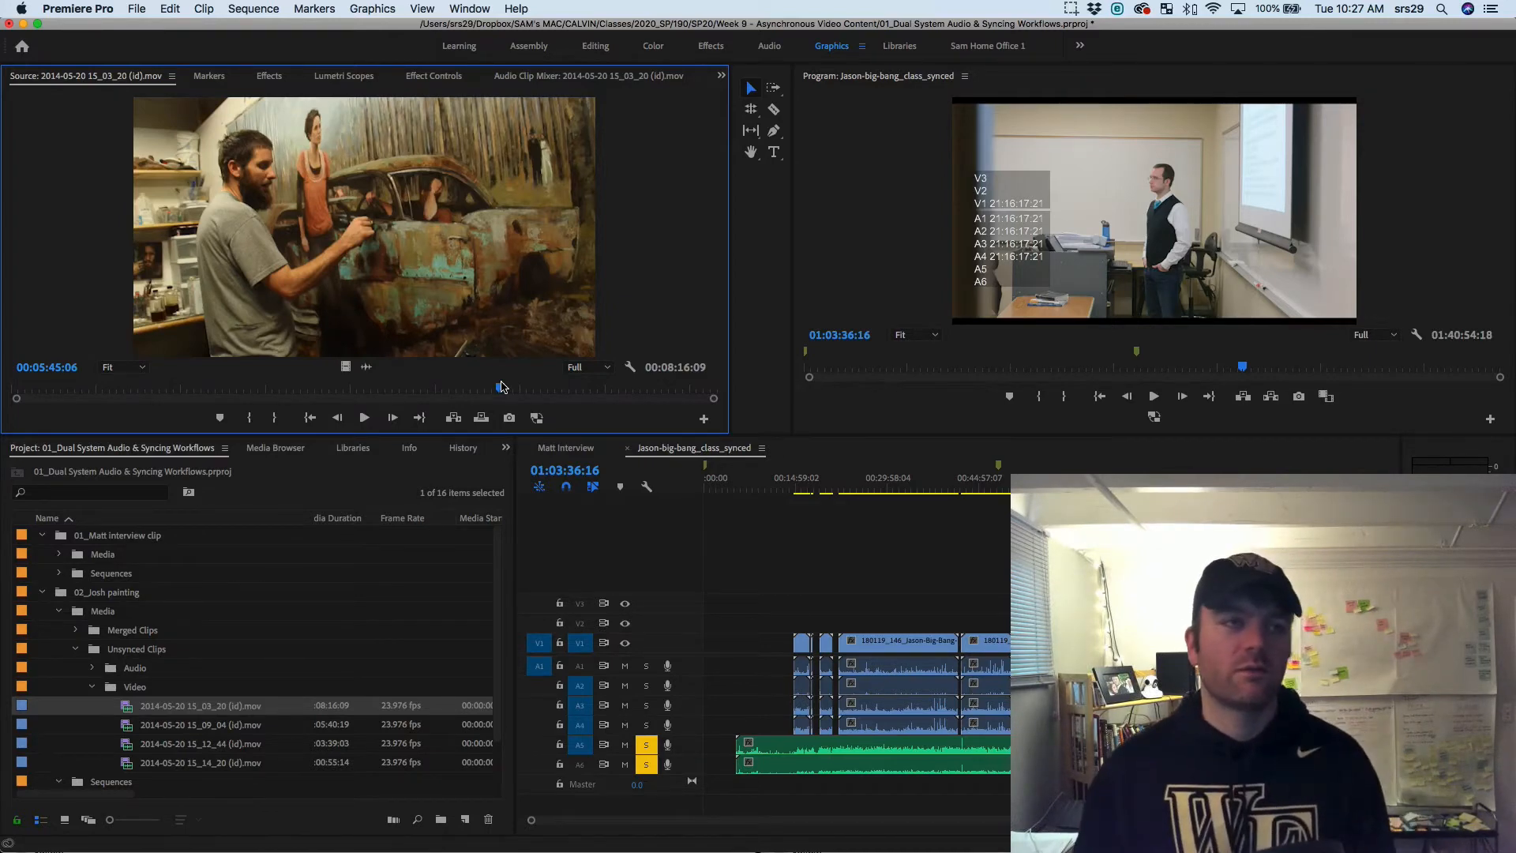
# Reveal the external recording 140520_0128.wav in the painting's Audio bin and close the open interview and class sequences
pyautogui.scroll(-3, 304, 573)
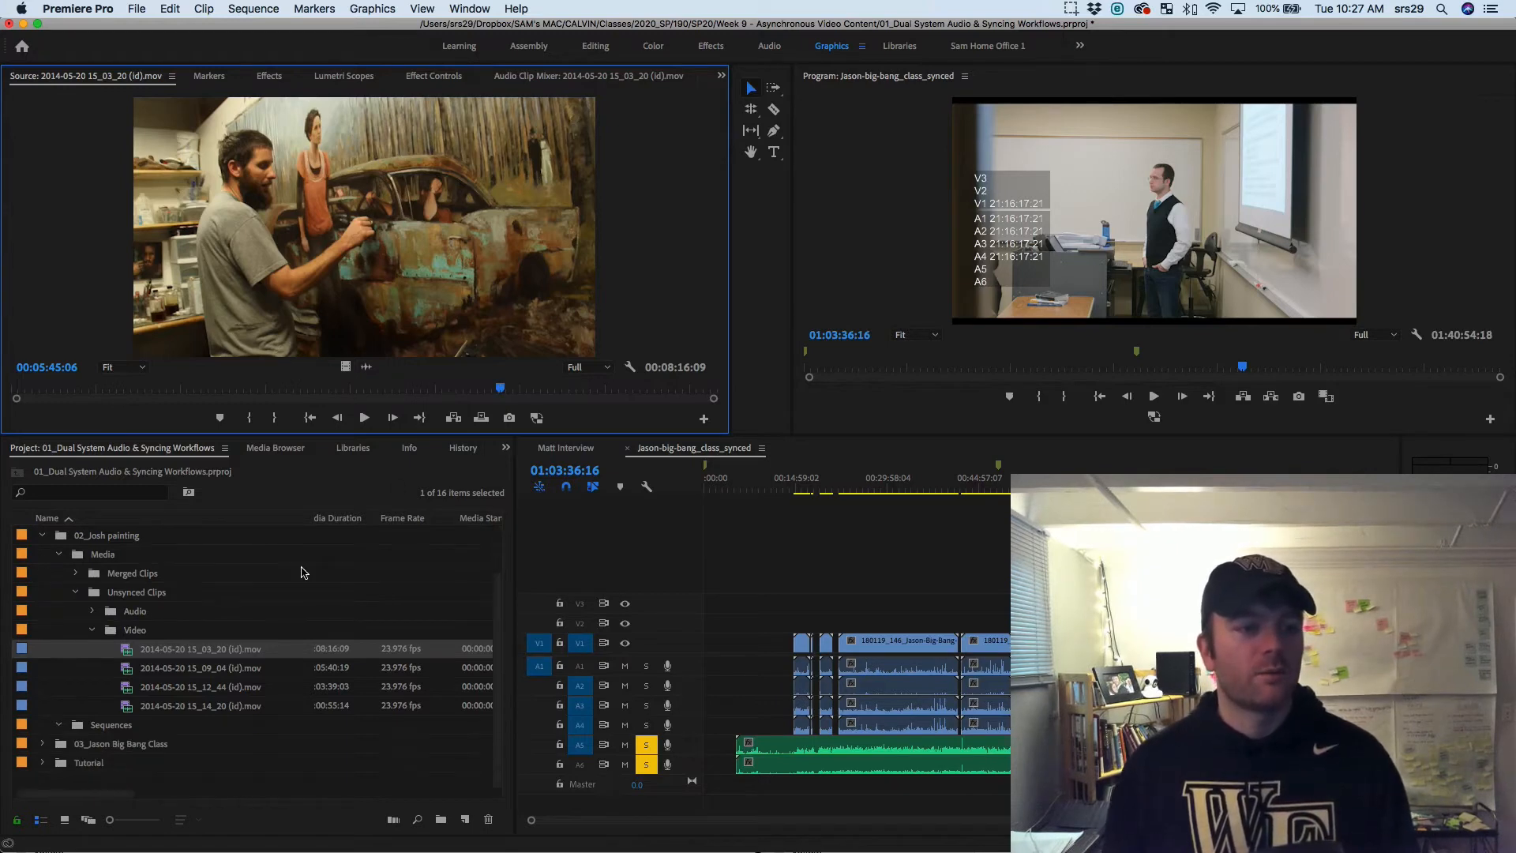
pyautogui.click(95, 613)
pyautogui.click(92, 611)
pyautogui.click(154, 631)
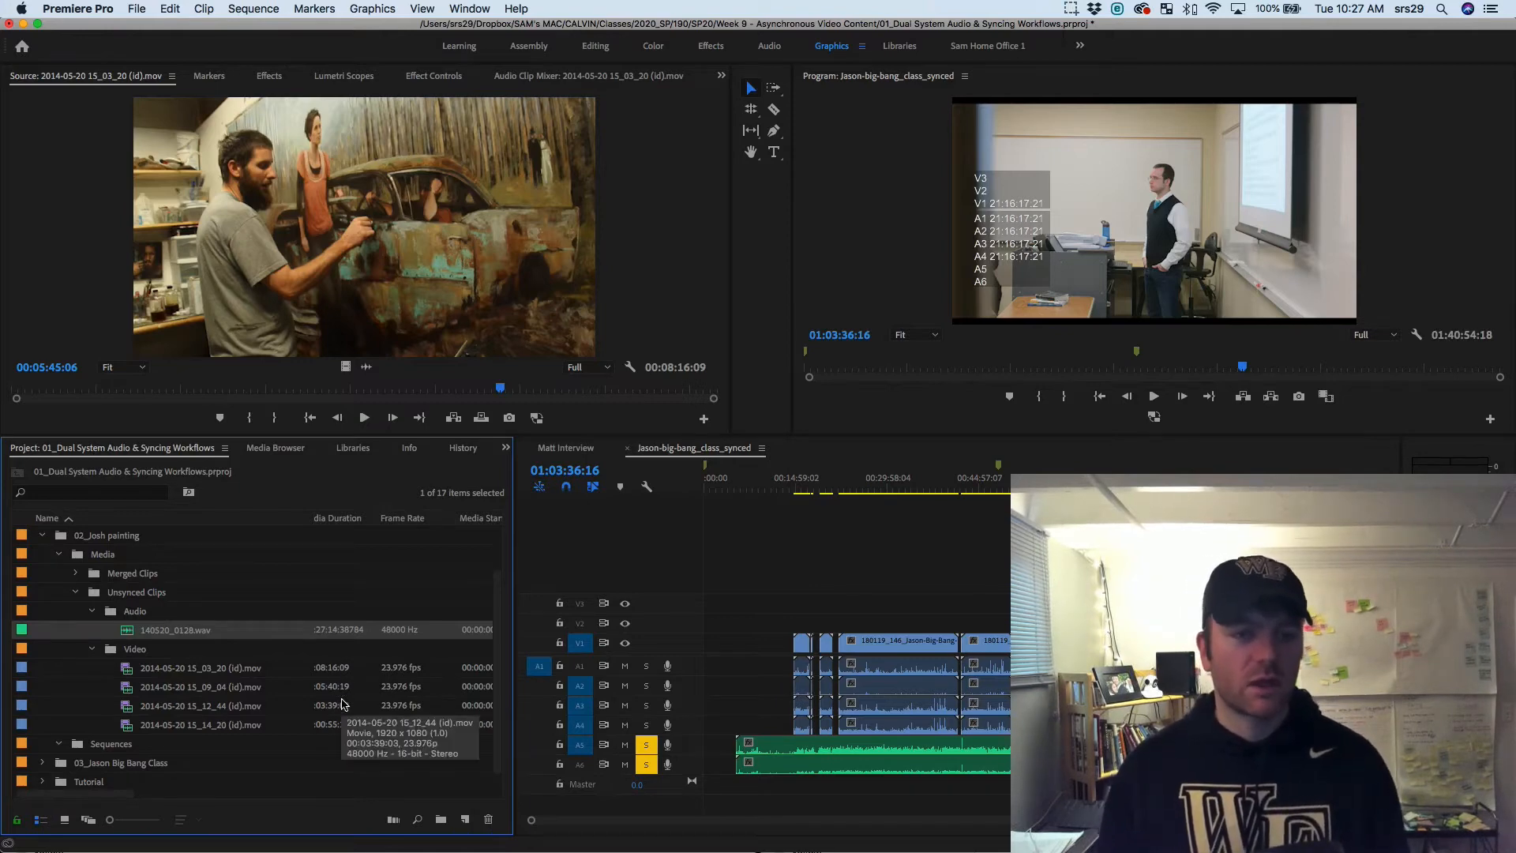
pyautogui.click(626, 453)
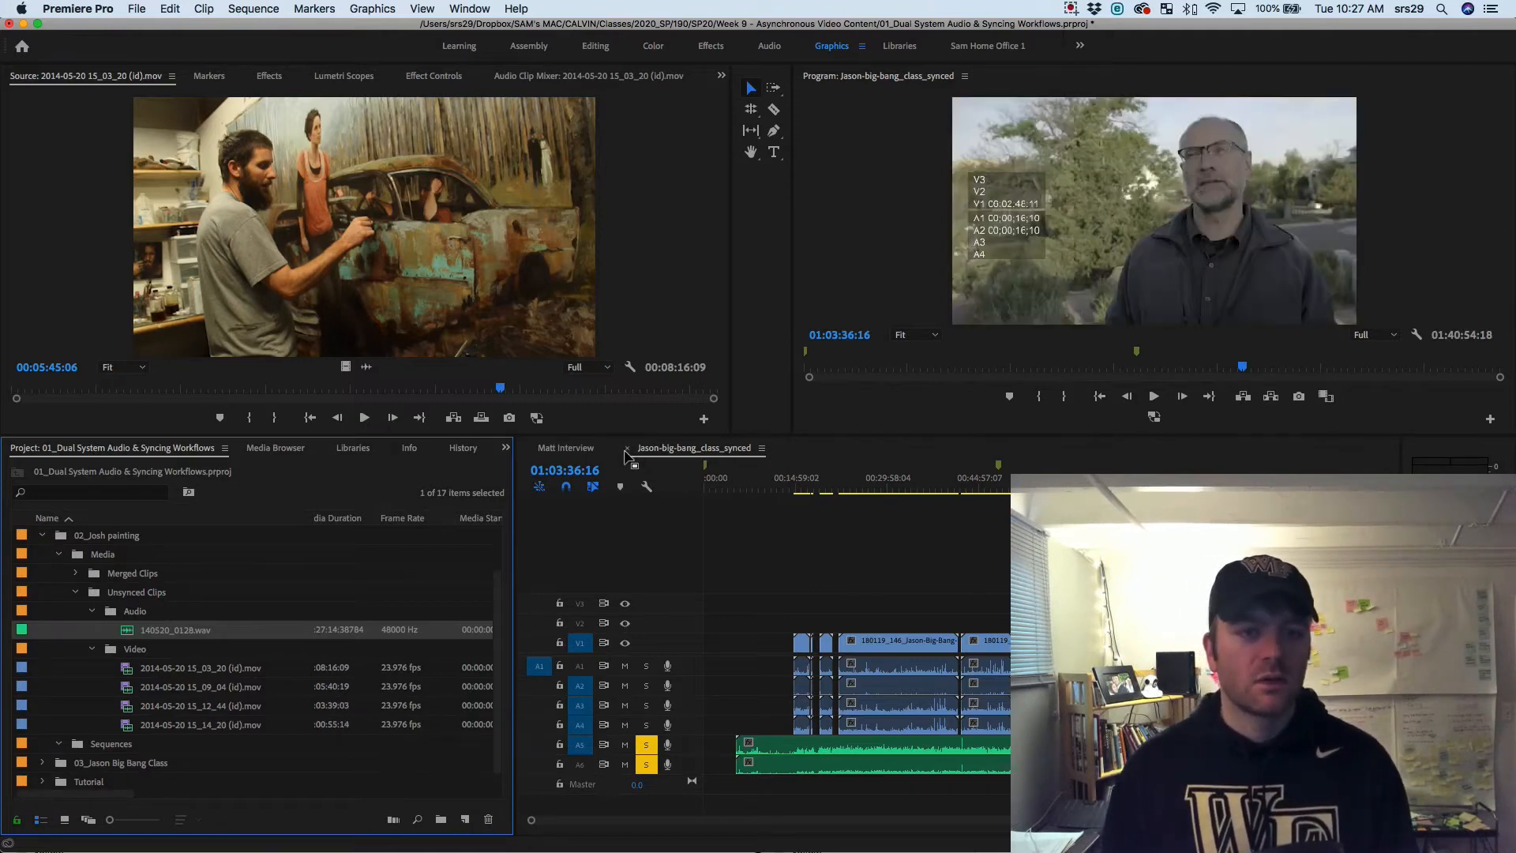
pyautogui.click(528, 447)
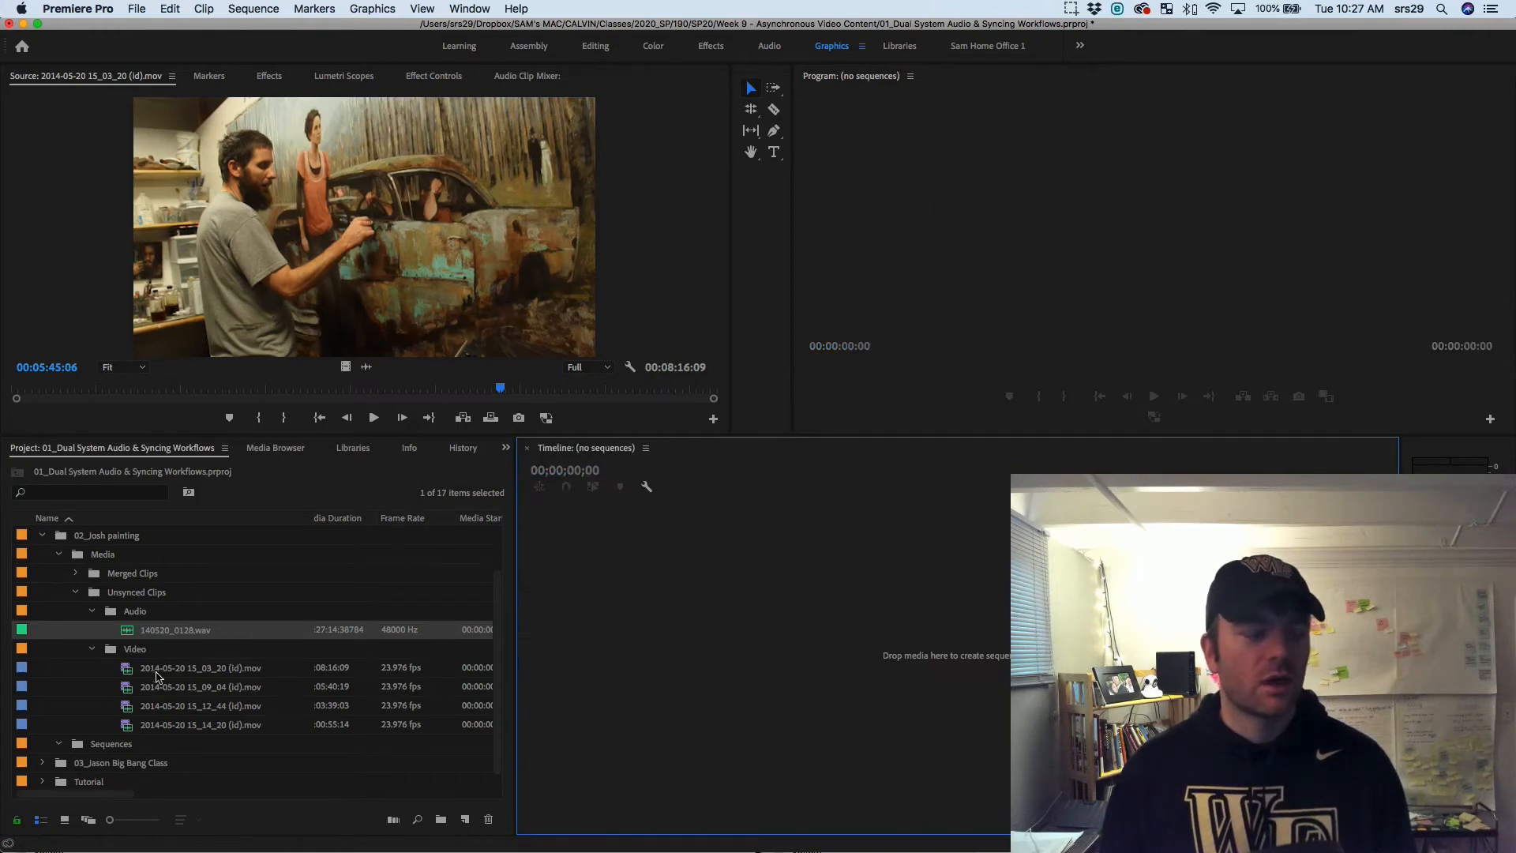
pyautogui.click(128, 642)
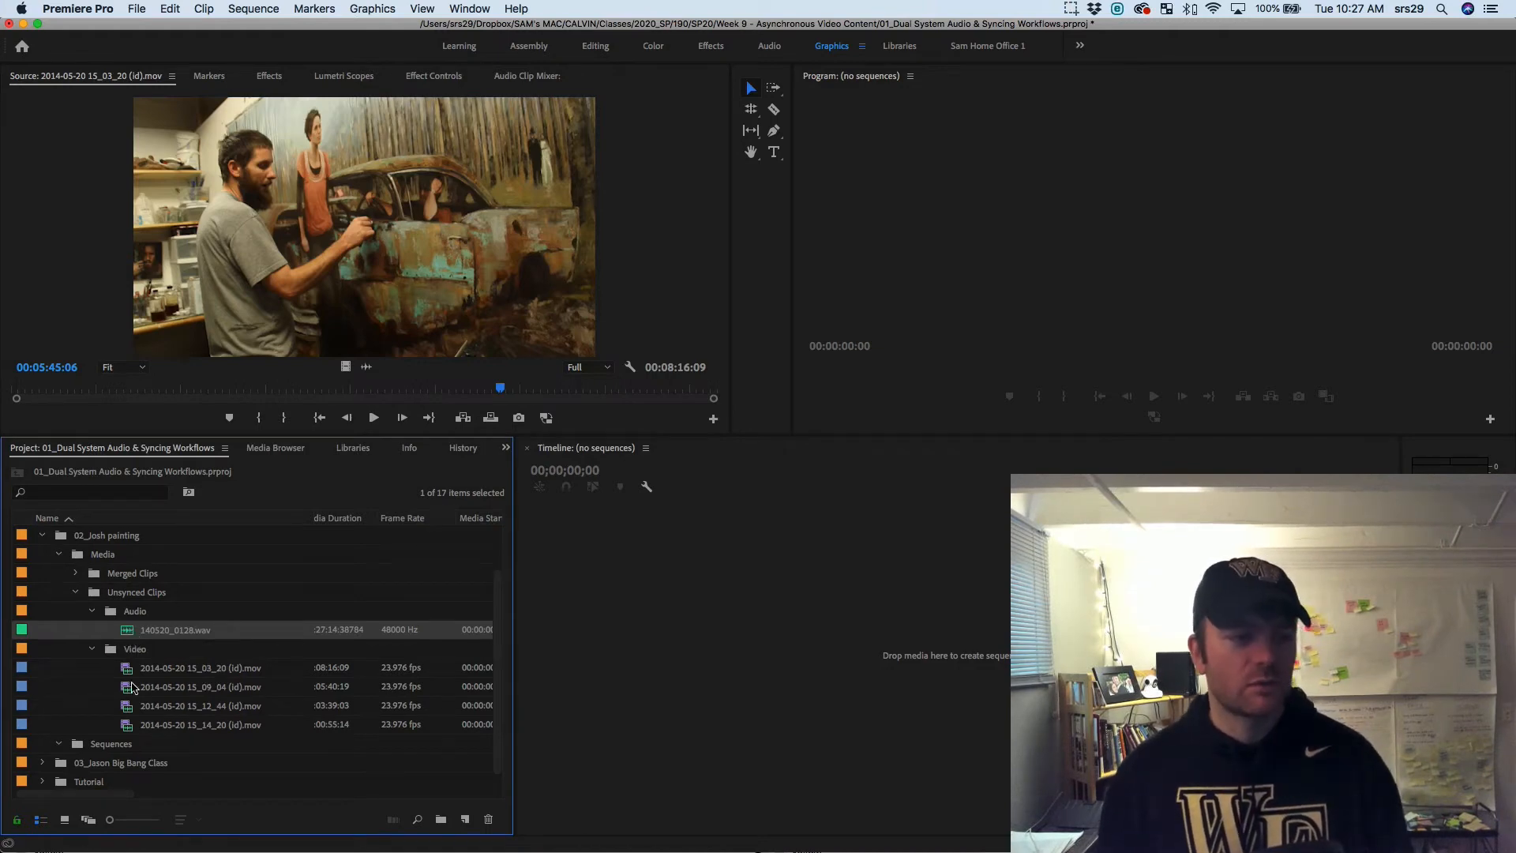
pyautogui.keyDown('super'); pyautogui.click(124, 725); pyautogui.keyUp('super')
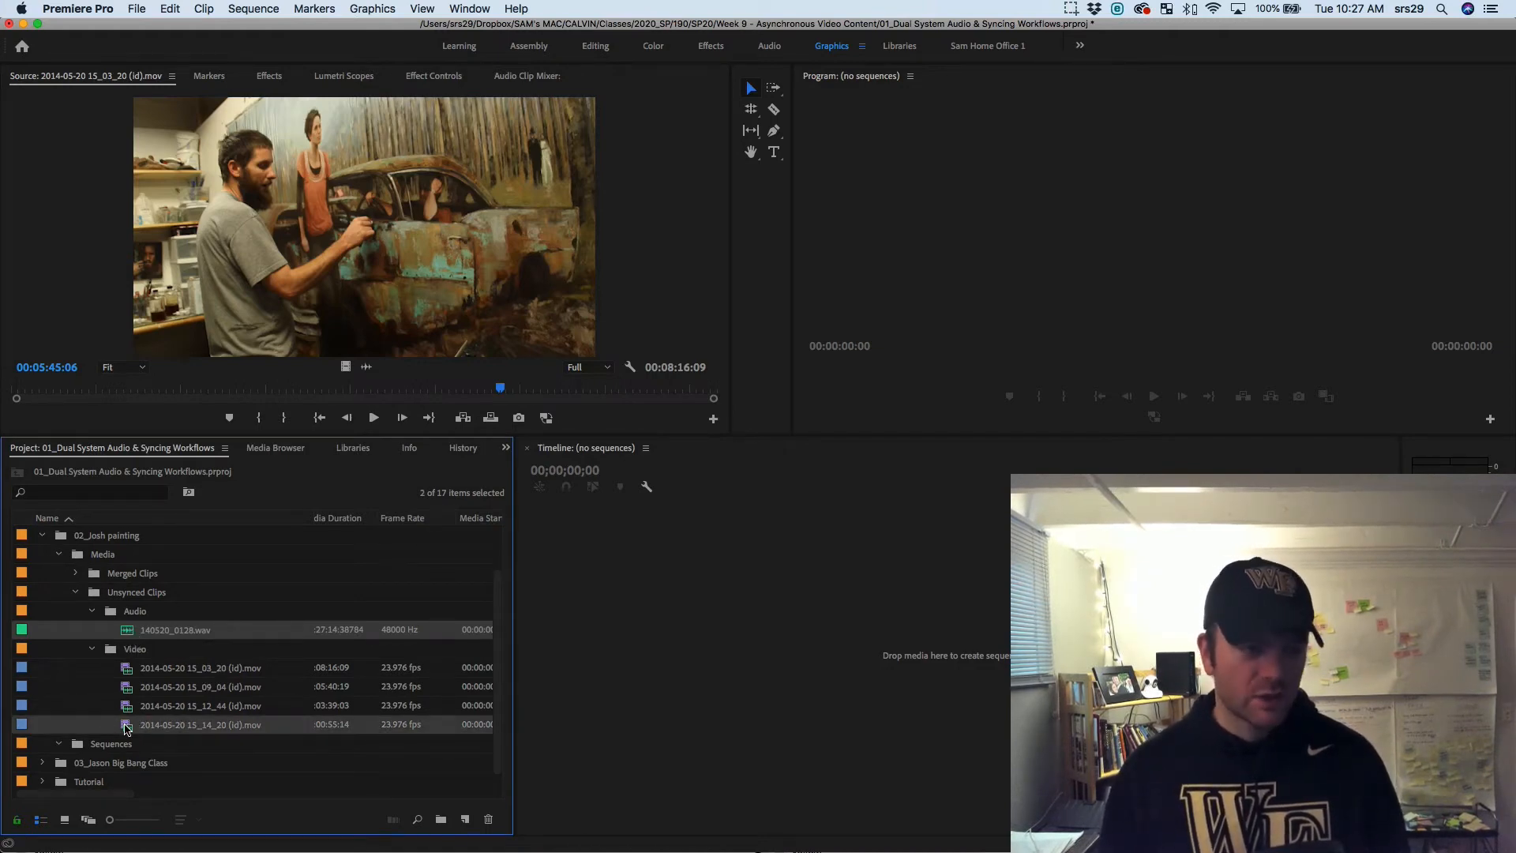
pyautogui.rightClick(125, 725)
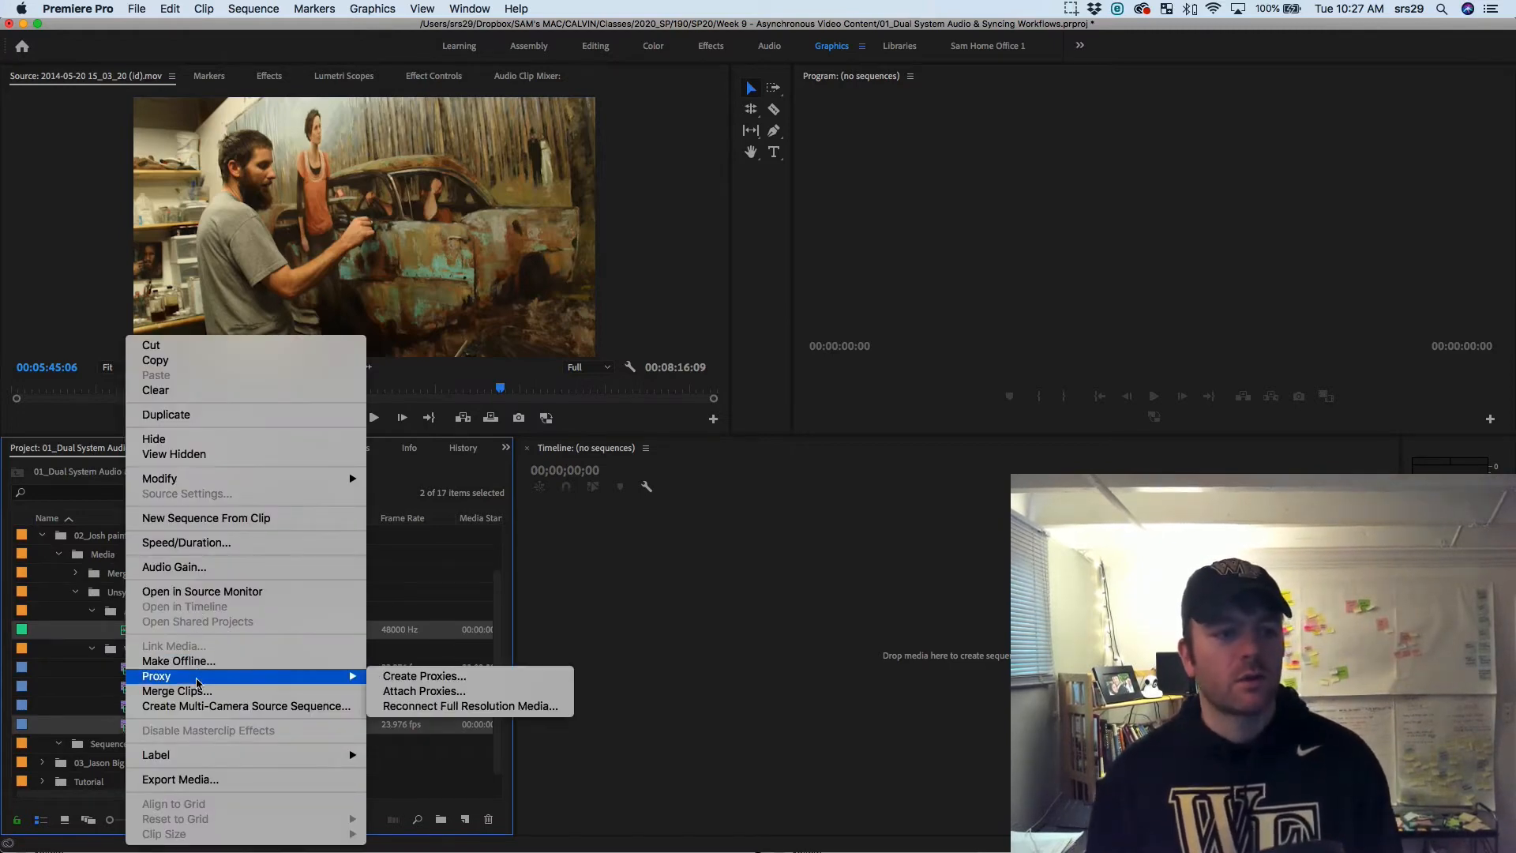
pyautogui.click(197, 692)
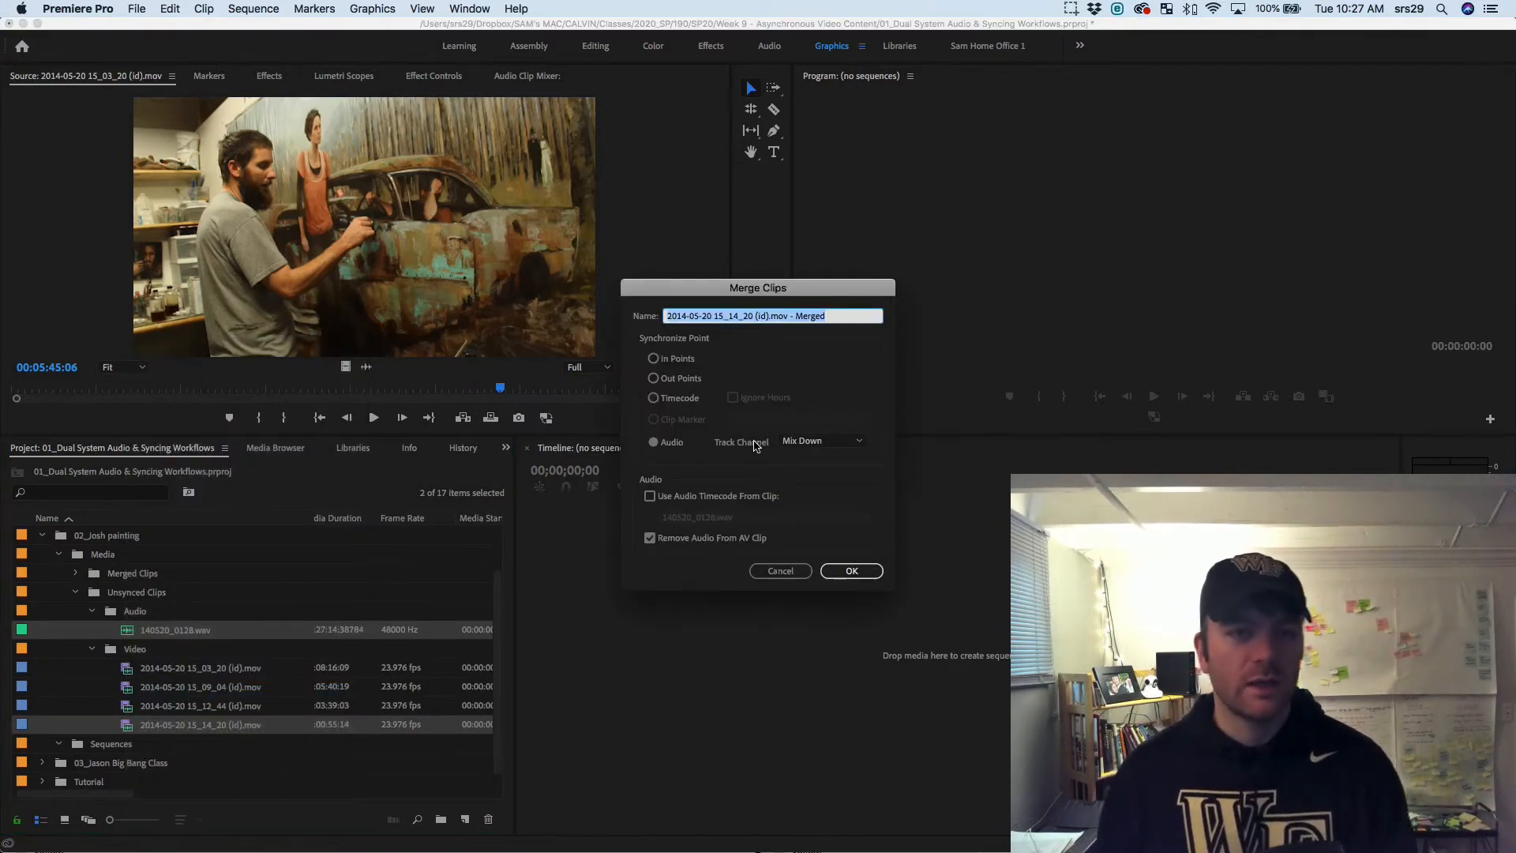
pyautogui.click(873, 577)
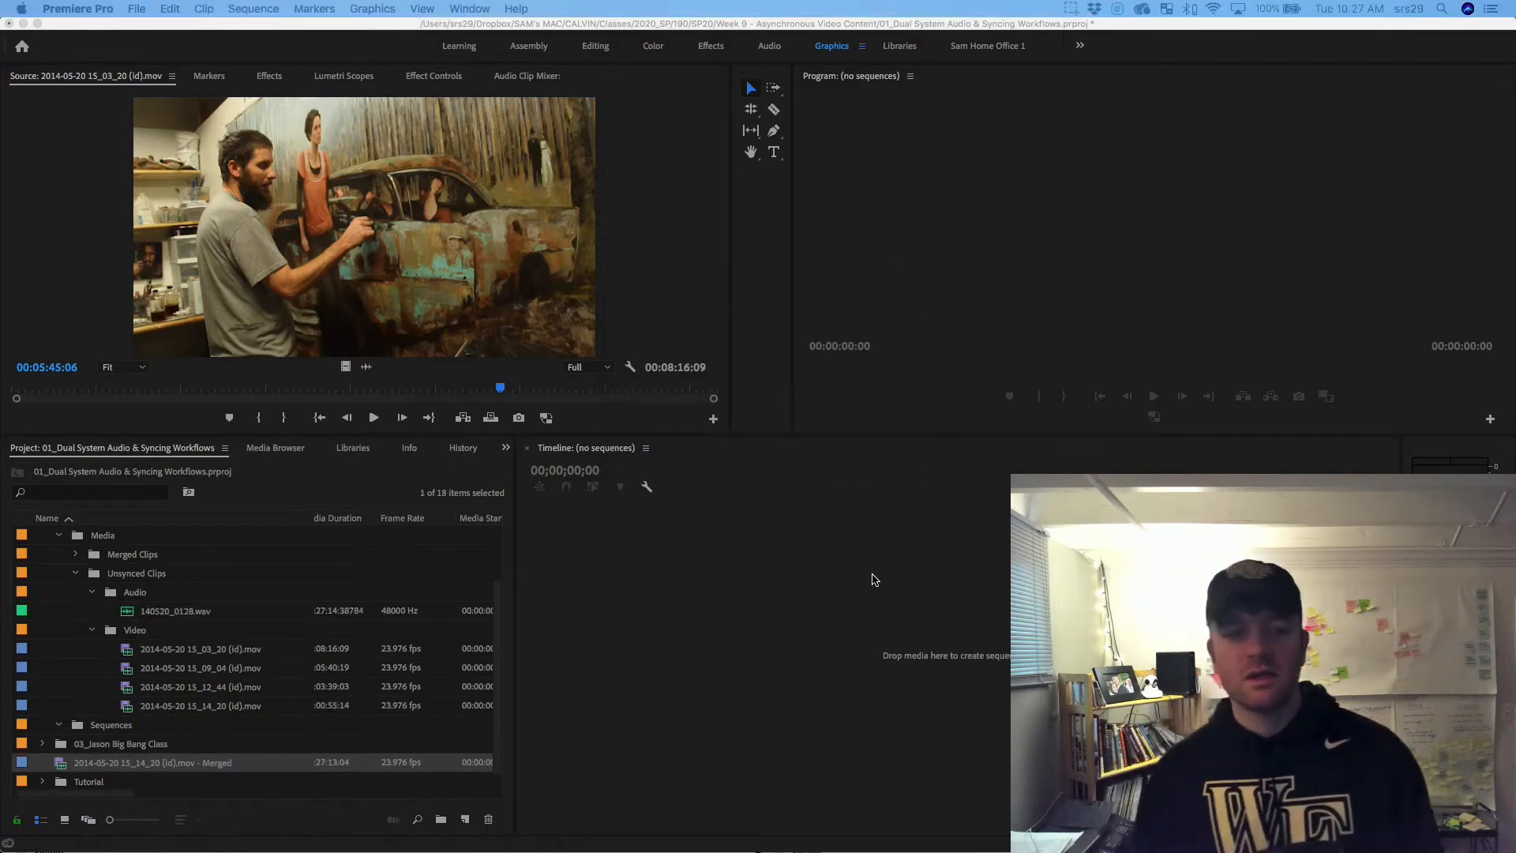
# Load the new merged clip into the Source Monitor, move it into the painting's Merged Clips bin, and expand that bin
pyautogui.click(67, 763)
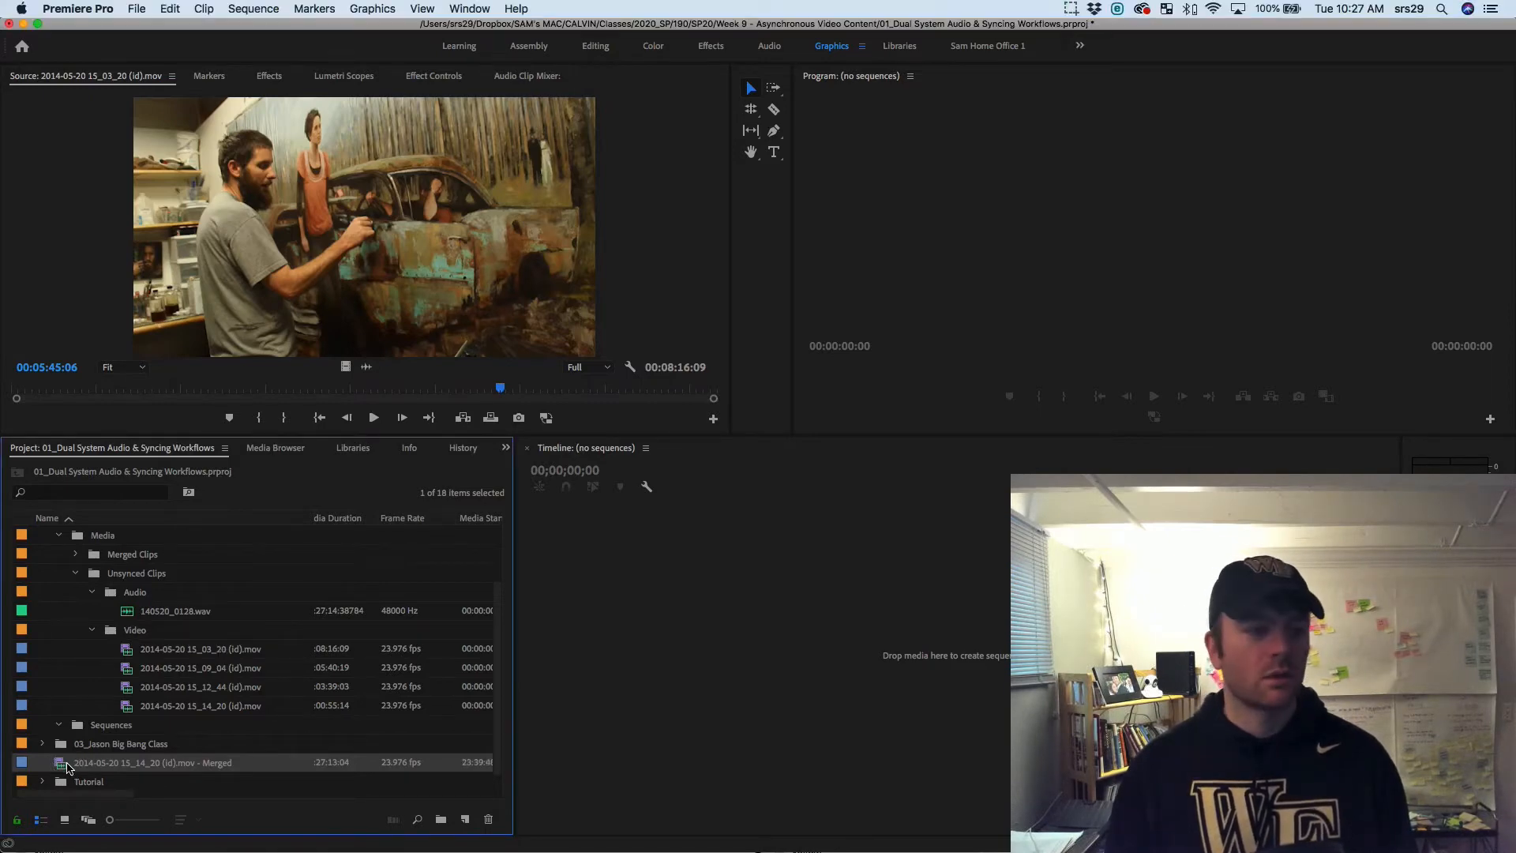
pyautogui.click(62, 763)
pyautogui.moveTo(63, 764); pyautogui.dragTo(150, 558)
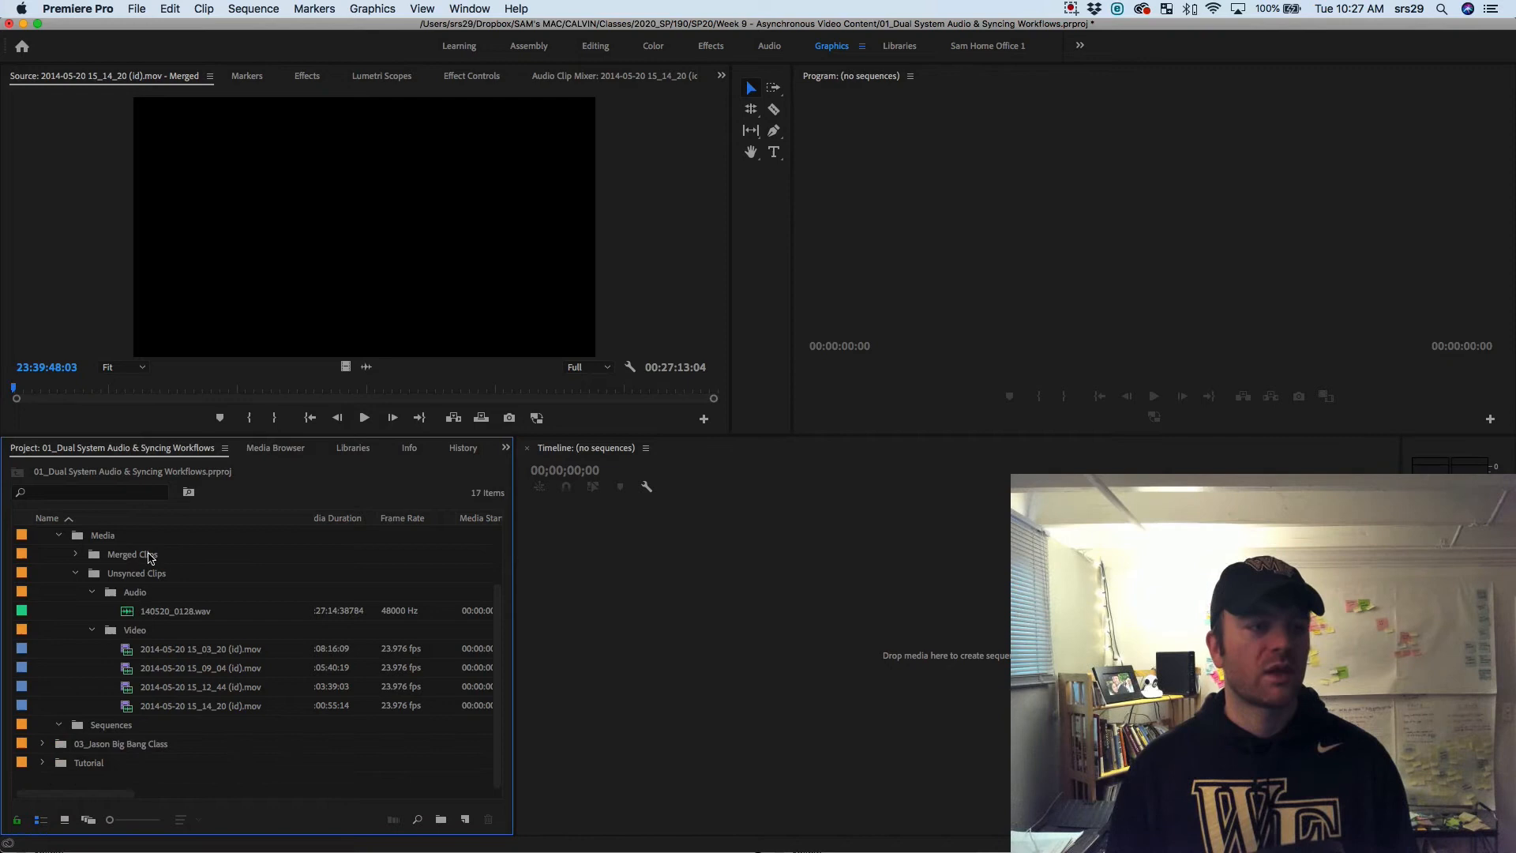
pyautogui.click(75, 554)
# Create a new sequence from the merged clip in the Source Monitor and place the playhead at 00:19:16:14
pyautogui.moveTo(224, 393); pyautogui.dragTo(526, 392)
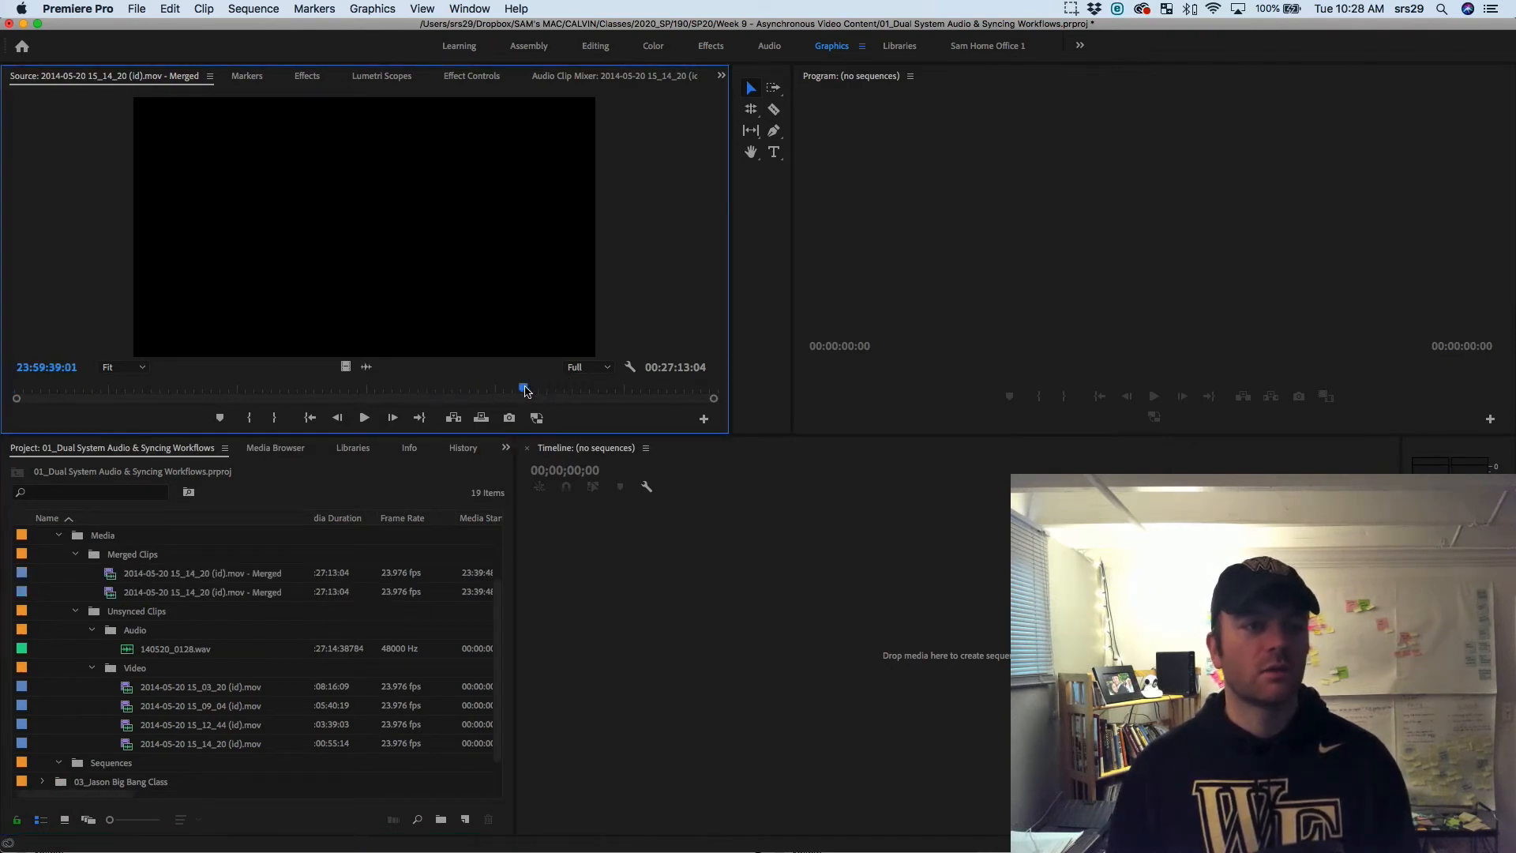
pyautogui.click(251, 743)
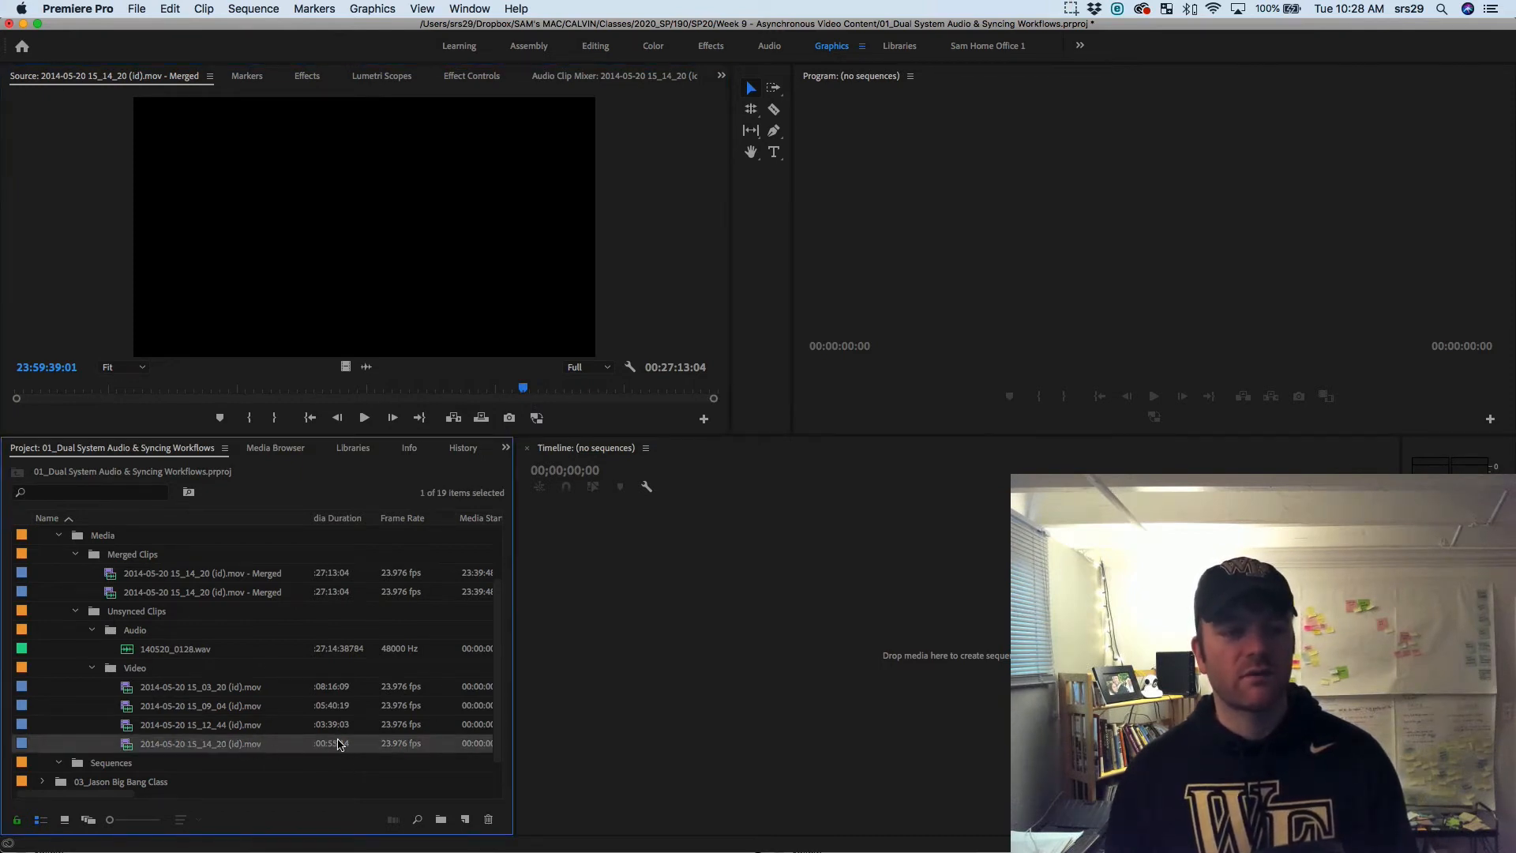
pyautogui.moveTo(372, 293); pyautogui.dragTo(748, 675)
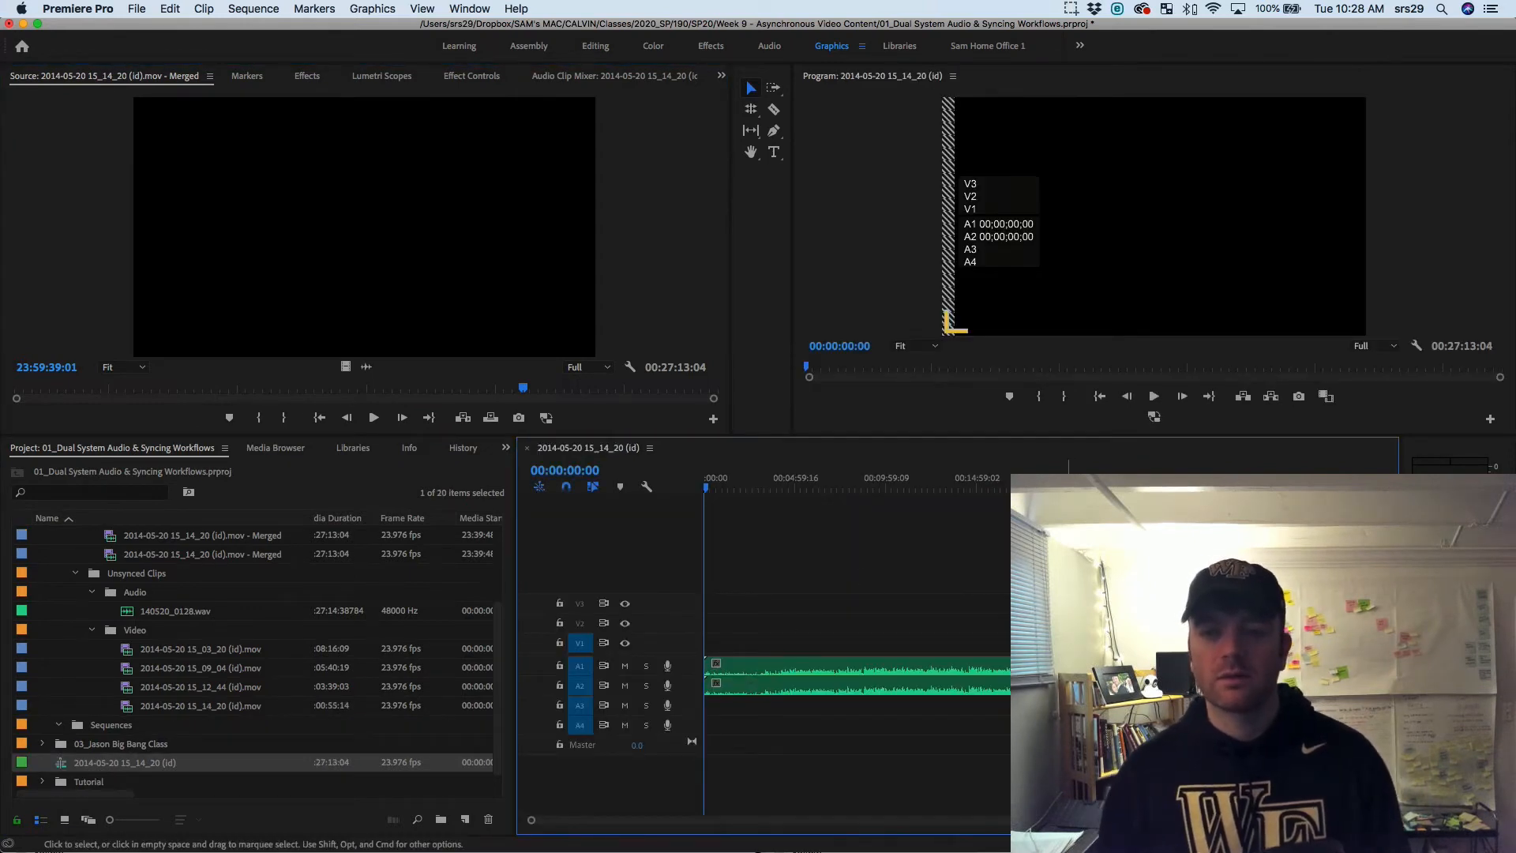
pyautogui.click(1055, 483)
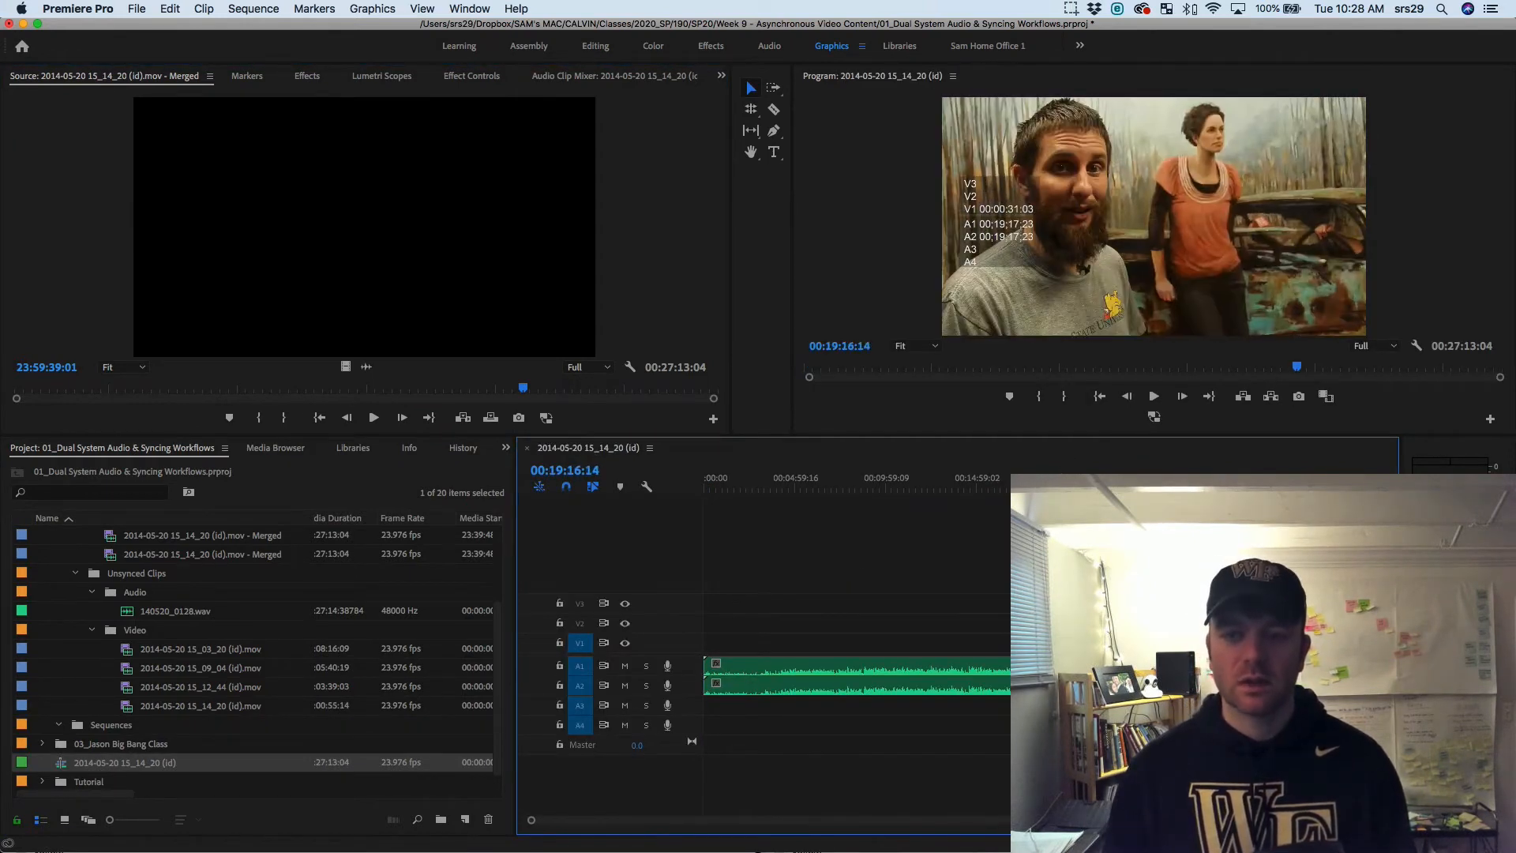
# Match-frame the merged clip from just after the start of its video, at 00:18:45:12 in the sequence
pyautogui.press('super+a')
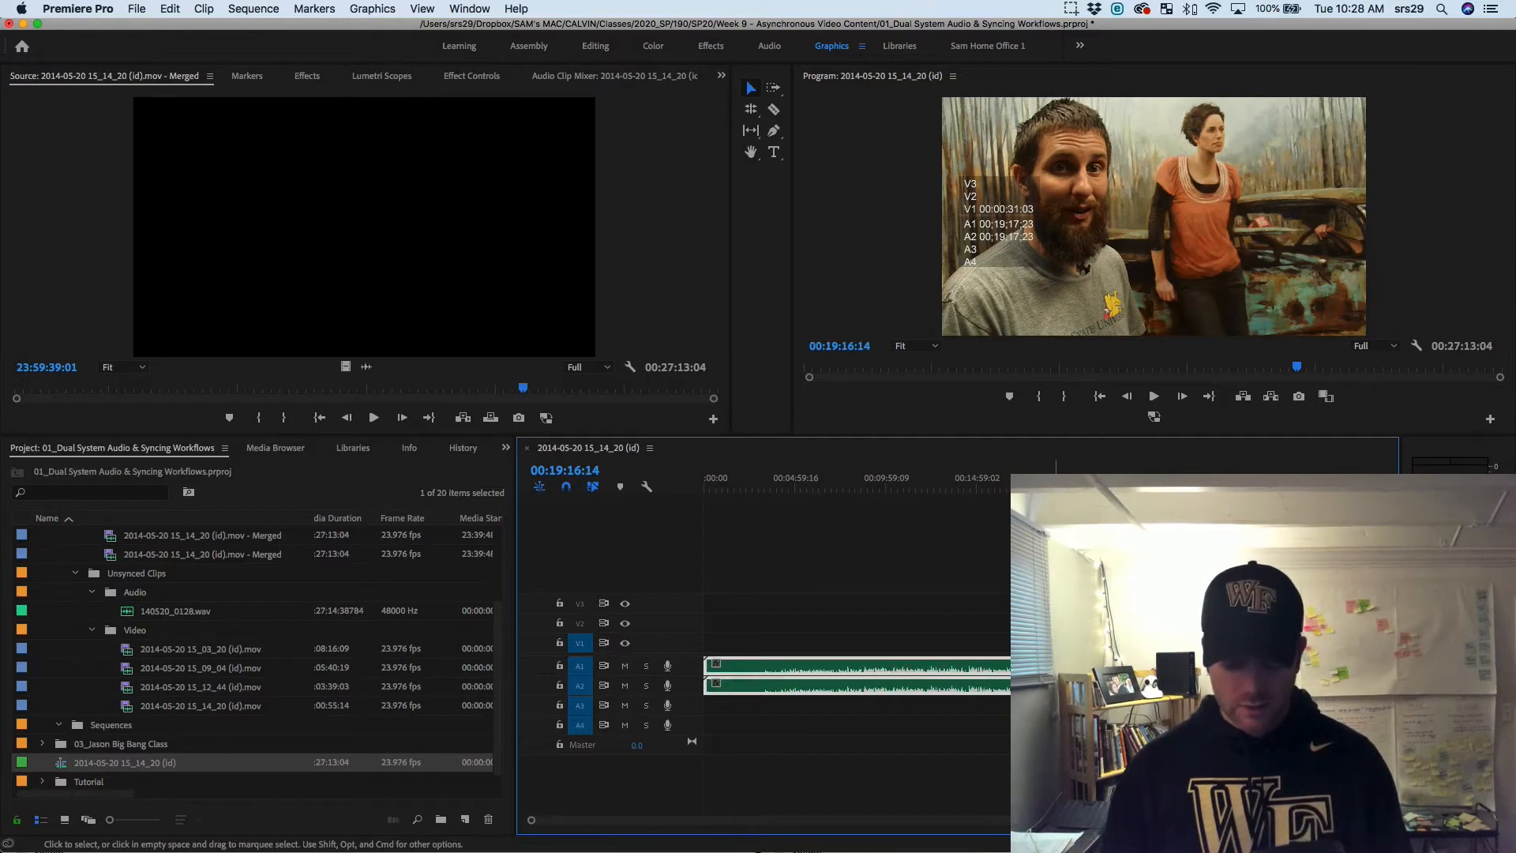
pyautogui.press('Up')
pyautogui.press('Right')
pyautogui.press('f')
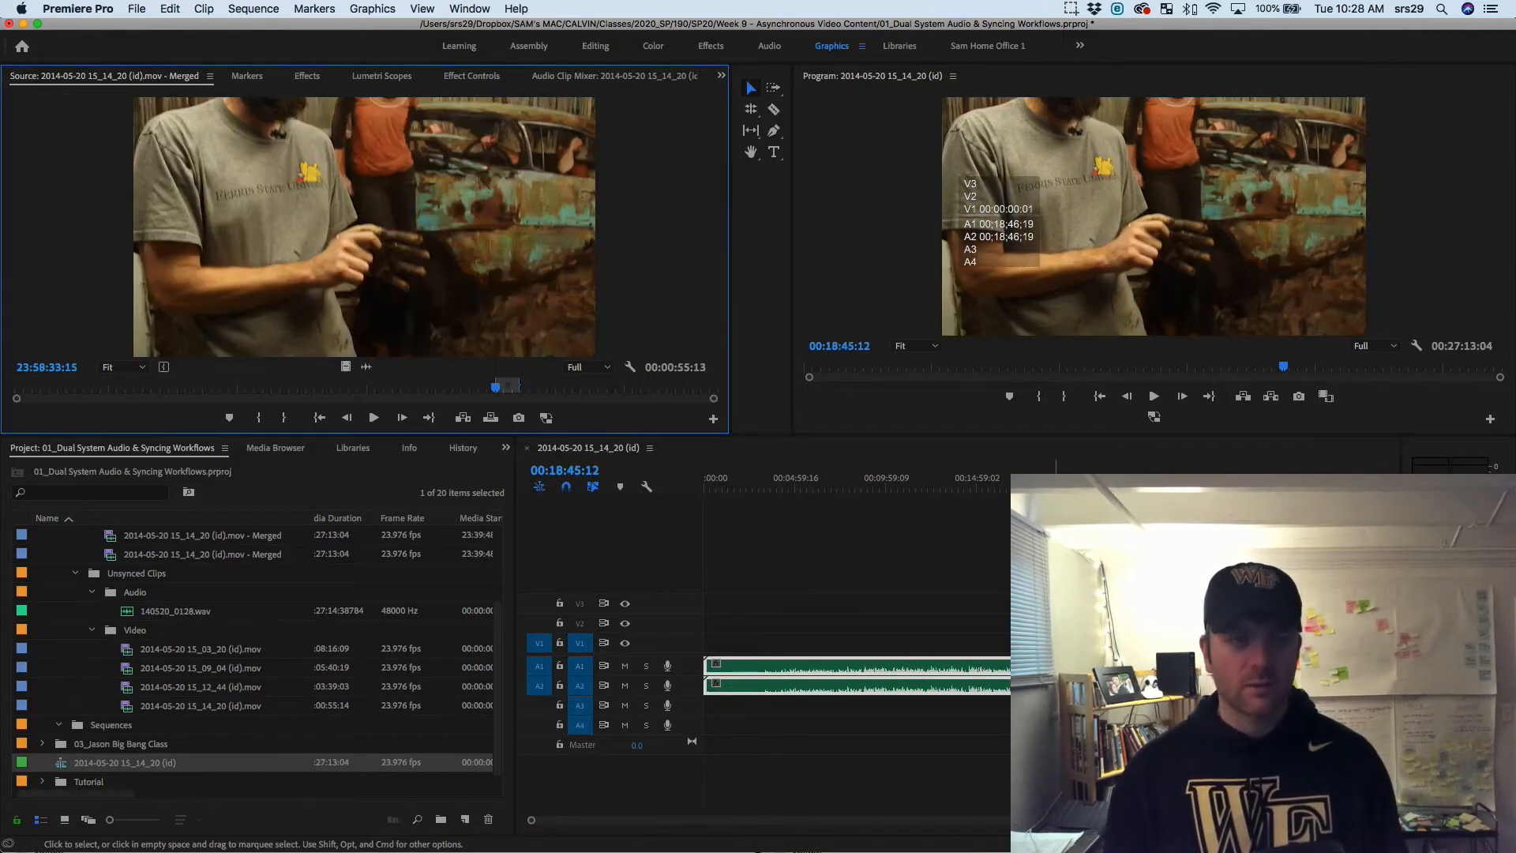
# Mark an out point at the video's end, 00:19:41:01, then match-frame there and mark the source out point as well
pyautogui.hotkey('shift', '3')
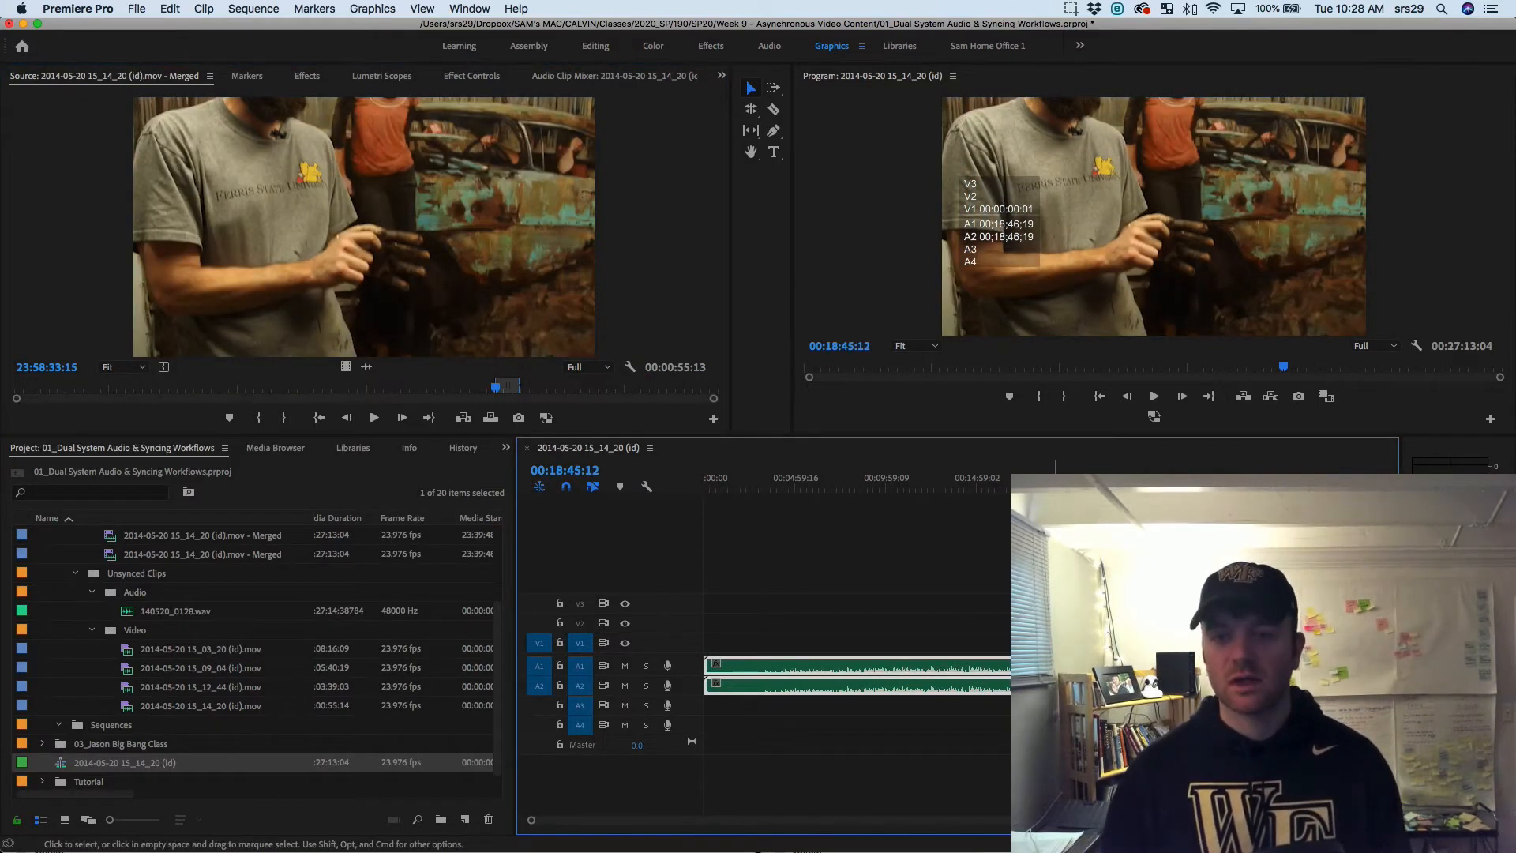
pyautogui.press('Down')
pyautogui.press('o')
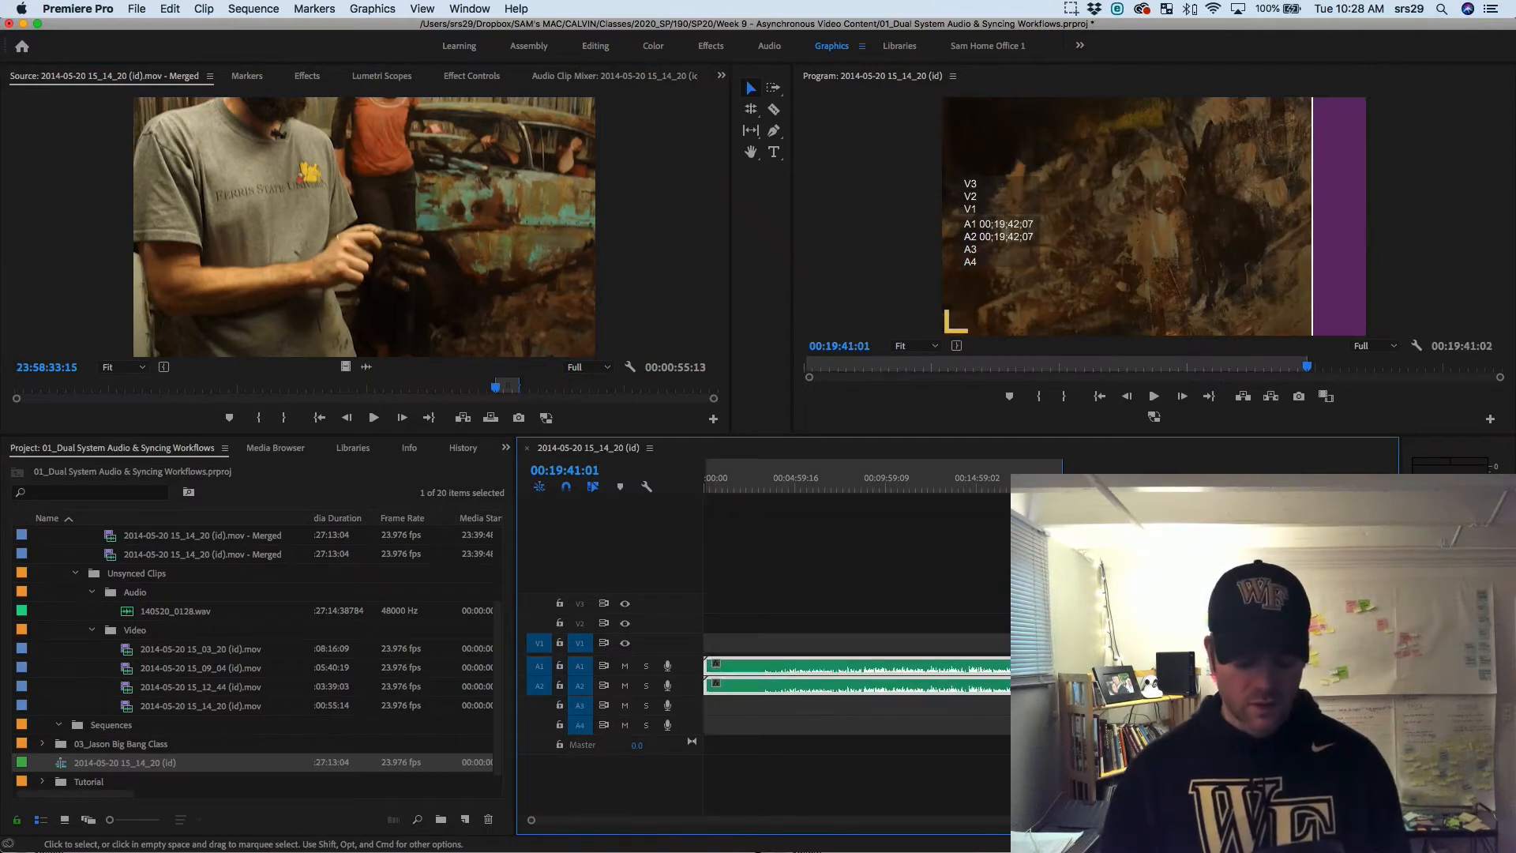
pyautogui.press('super+shift+a')
pyautogui.press('f')
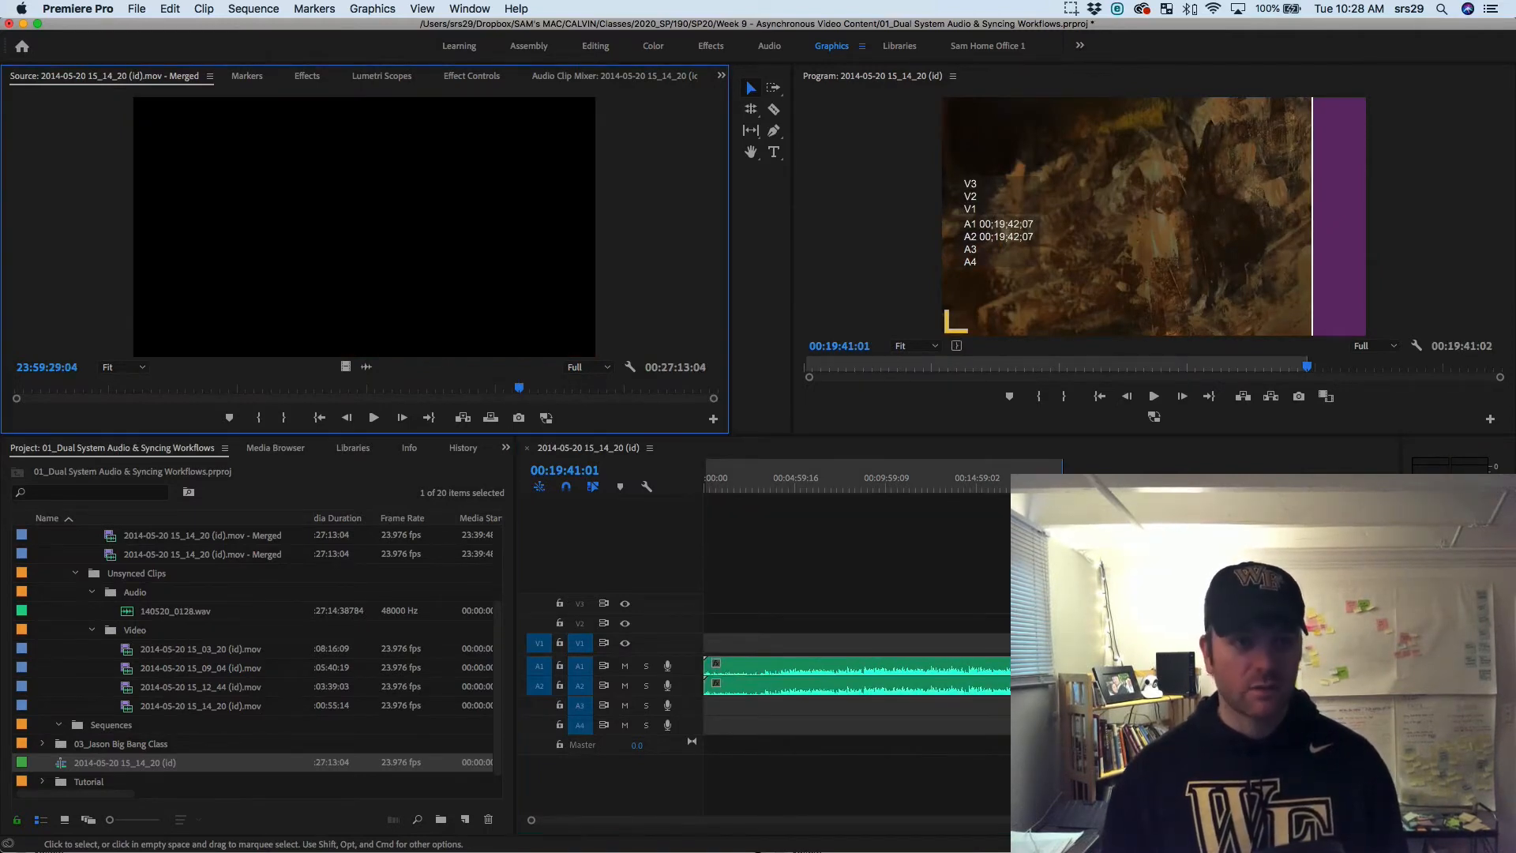
pyautogui.press('o')
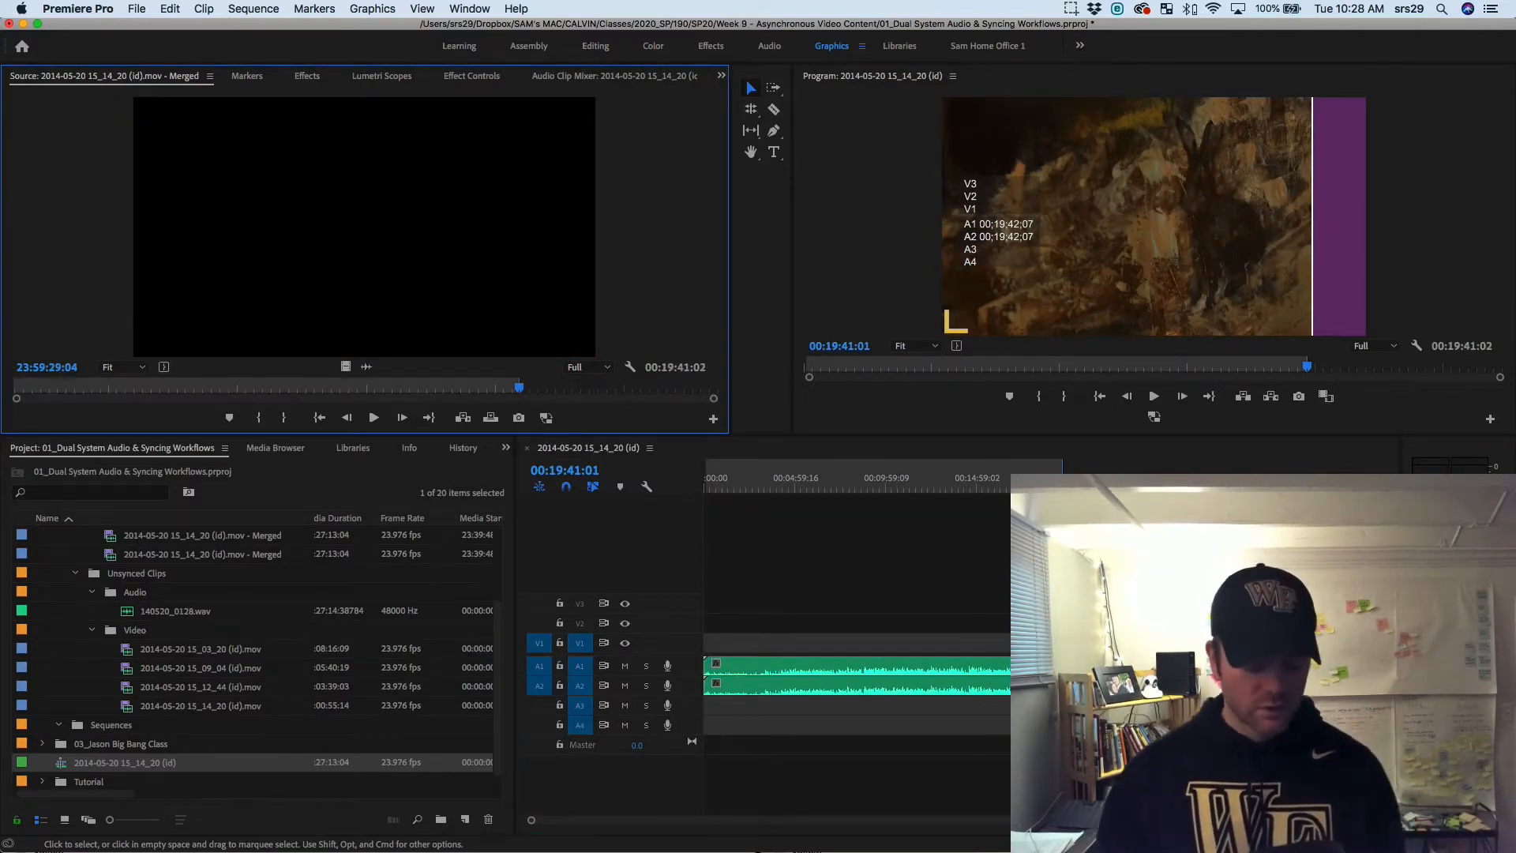
# Match-frame the merged clip at 00:19:41:00 and scrub its marked video range back to 23:59:06:01 in the Source Monitor
pyautogui.hotkey('shift', '3')
pyautogui.press('Left')
pyautogui.press('f')
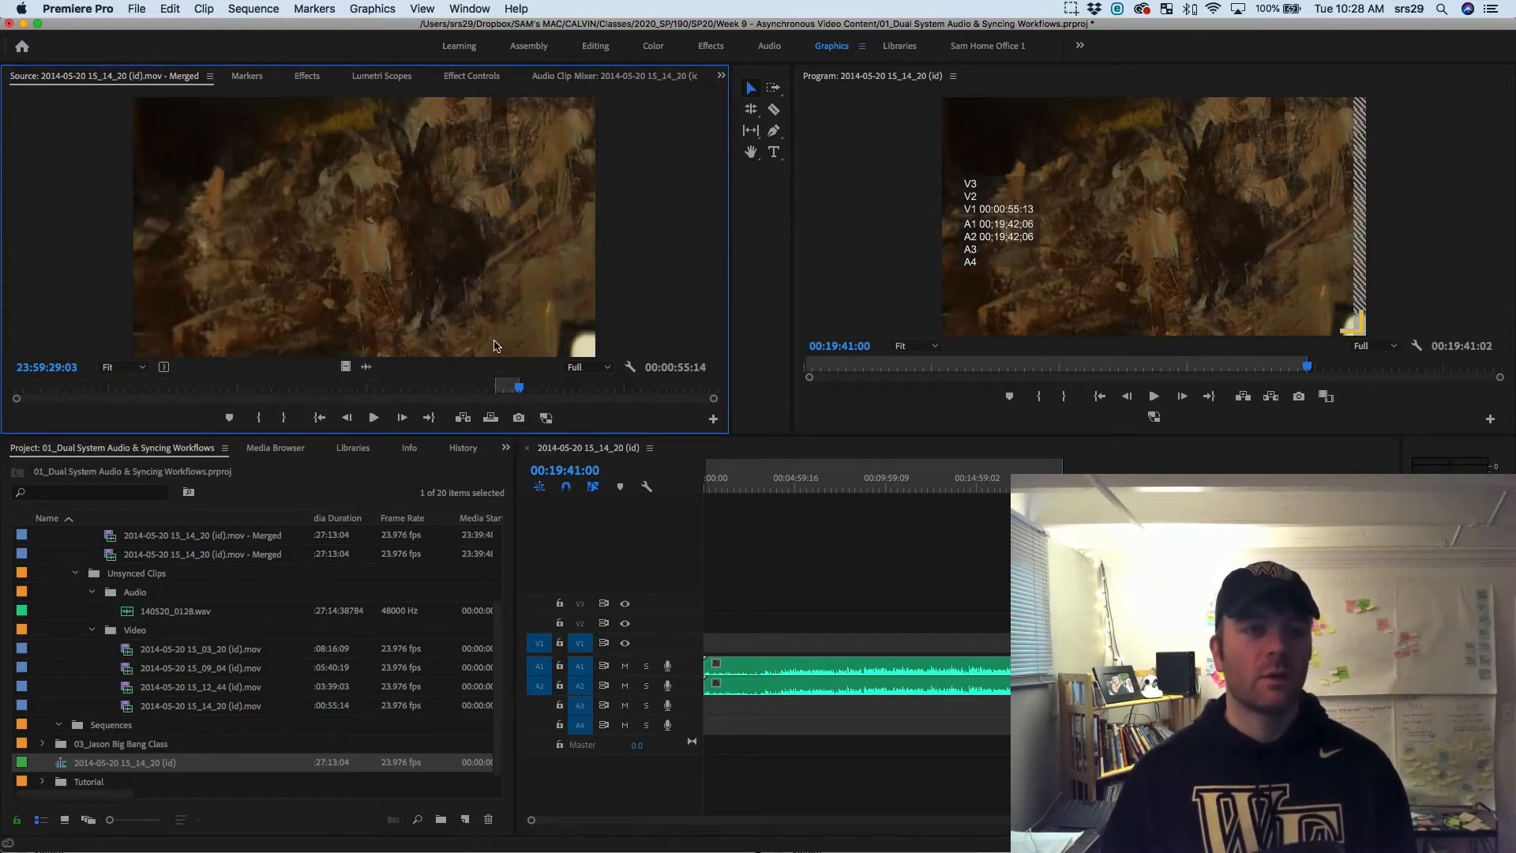
pyautogui.moveTo(506, 395)
pyautogui.mouseDown()
pyautogui.moveTo(91, 405)
pyautogui.moveTo(533, 349)
pyautogui.moveTo(719, 364)
pyautogui.moveTo(491, 387)
pyautogui.moveTo(608, 387)
pyautogui.moveTo(450, 407)
pyautogui.moveTo(510, 406)
pyautogui.mouseUp()
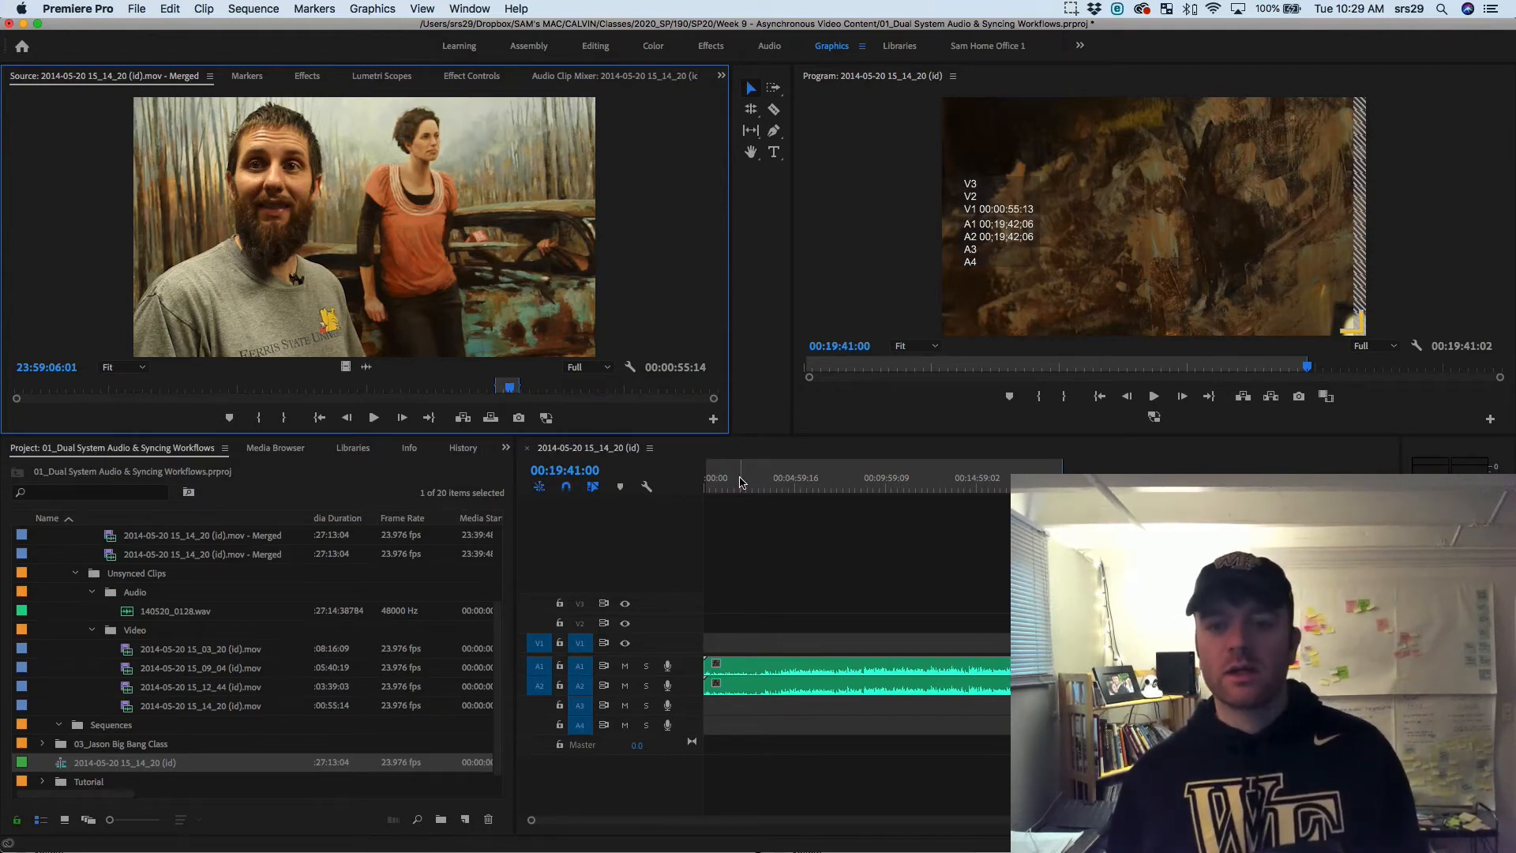
# Replace the merged clip in the sequence with the four unsynced video clips and place 140520_0128.wav beneath them on track A2
pyautogui.moveTo(904, 557); pyautogui.dragTo(1220, 646)
pyautogui.press('Delete')
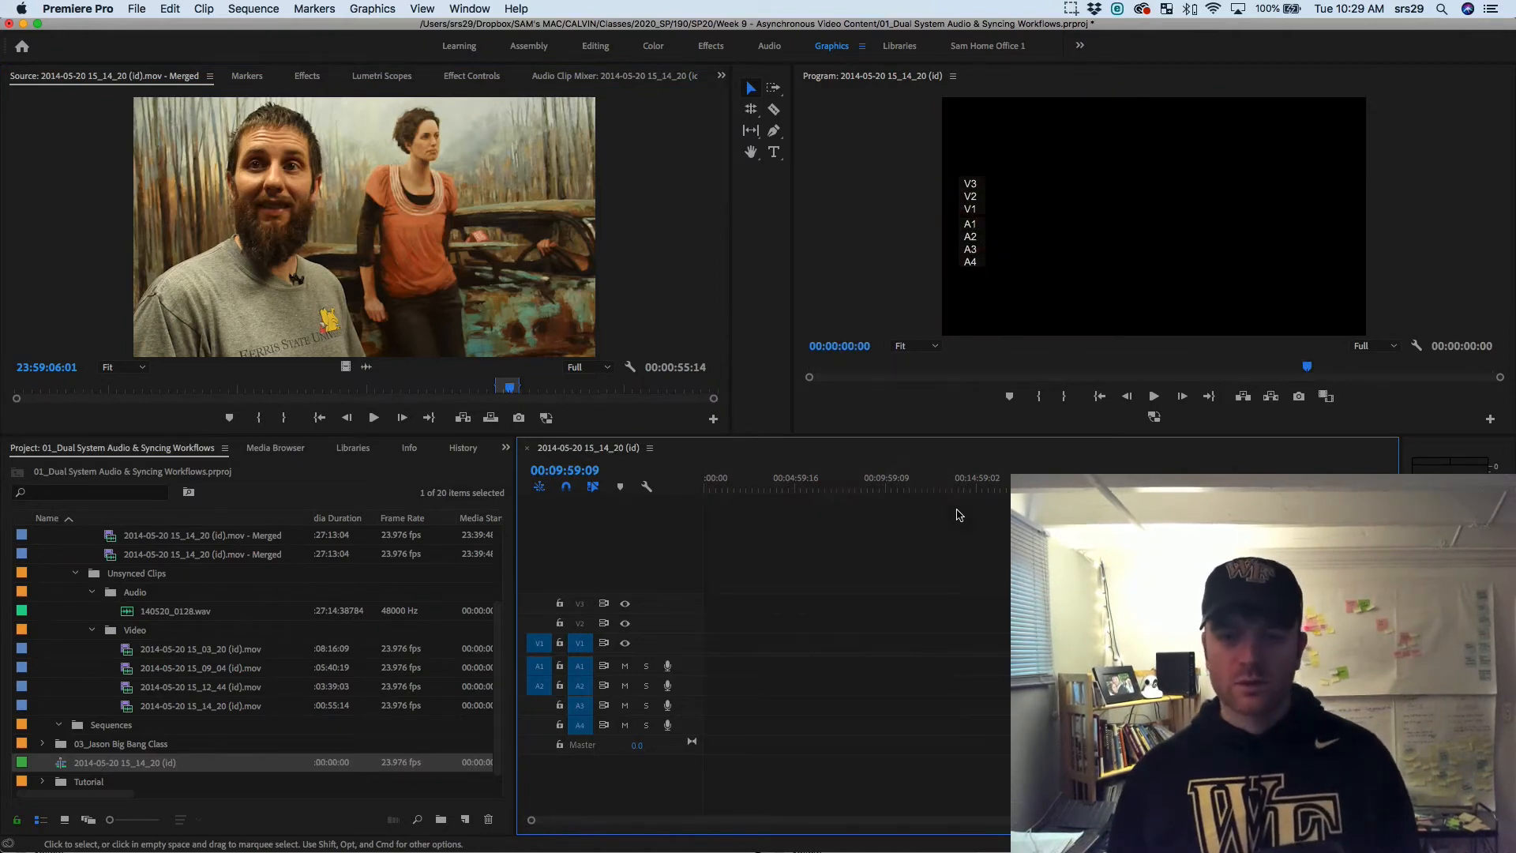
pyautogui.click(157, 653)
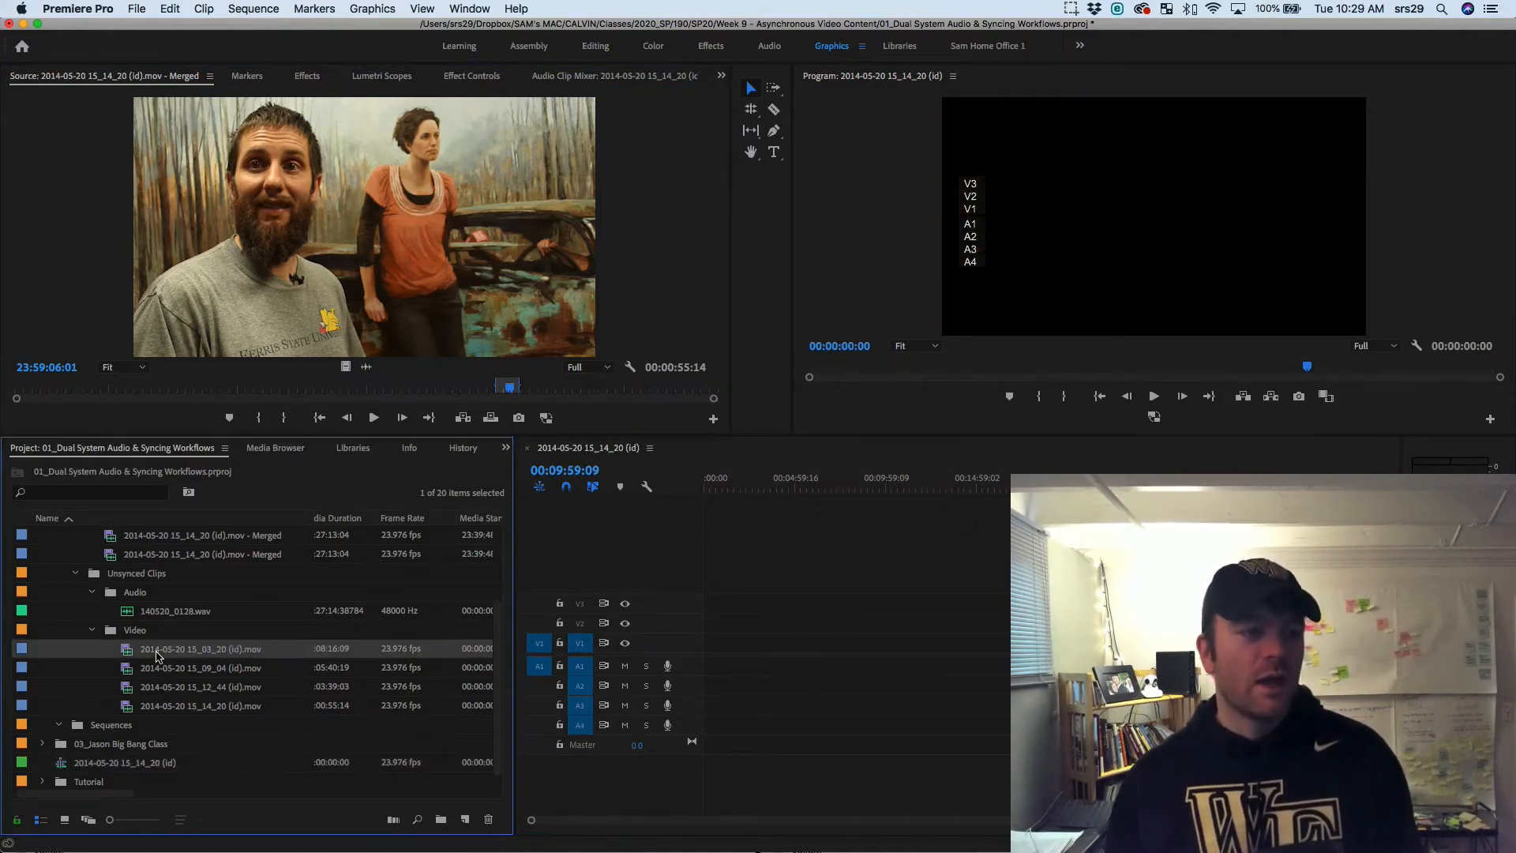
pyautogui.keyDown('shift'); pyautogui.click(155, 709); pyautogui.keyUp('shift')
pyautogui.moveTo(144, 659); pyautogui.dragTo(803, 662)
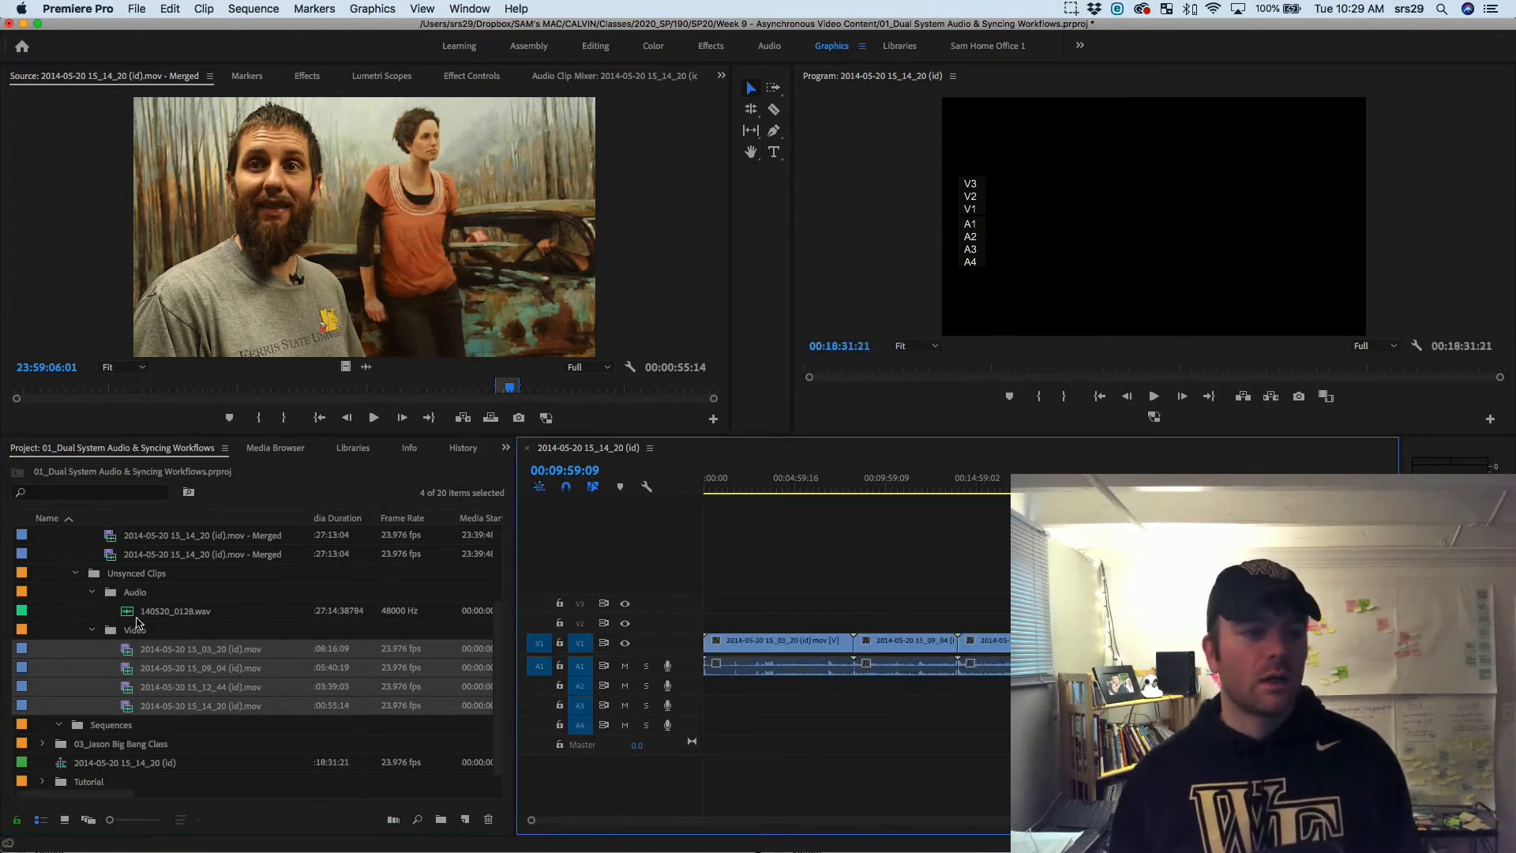
pyautogui.moveTo(140, 621); pyautogui.dragTo(701, 687)
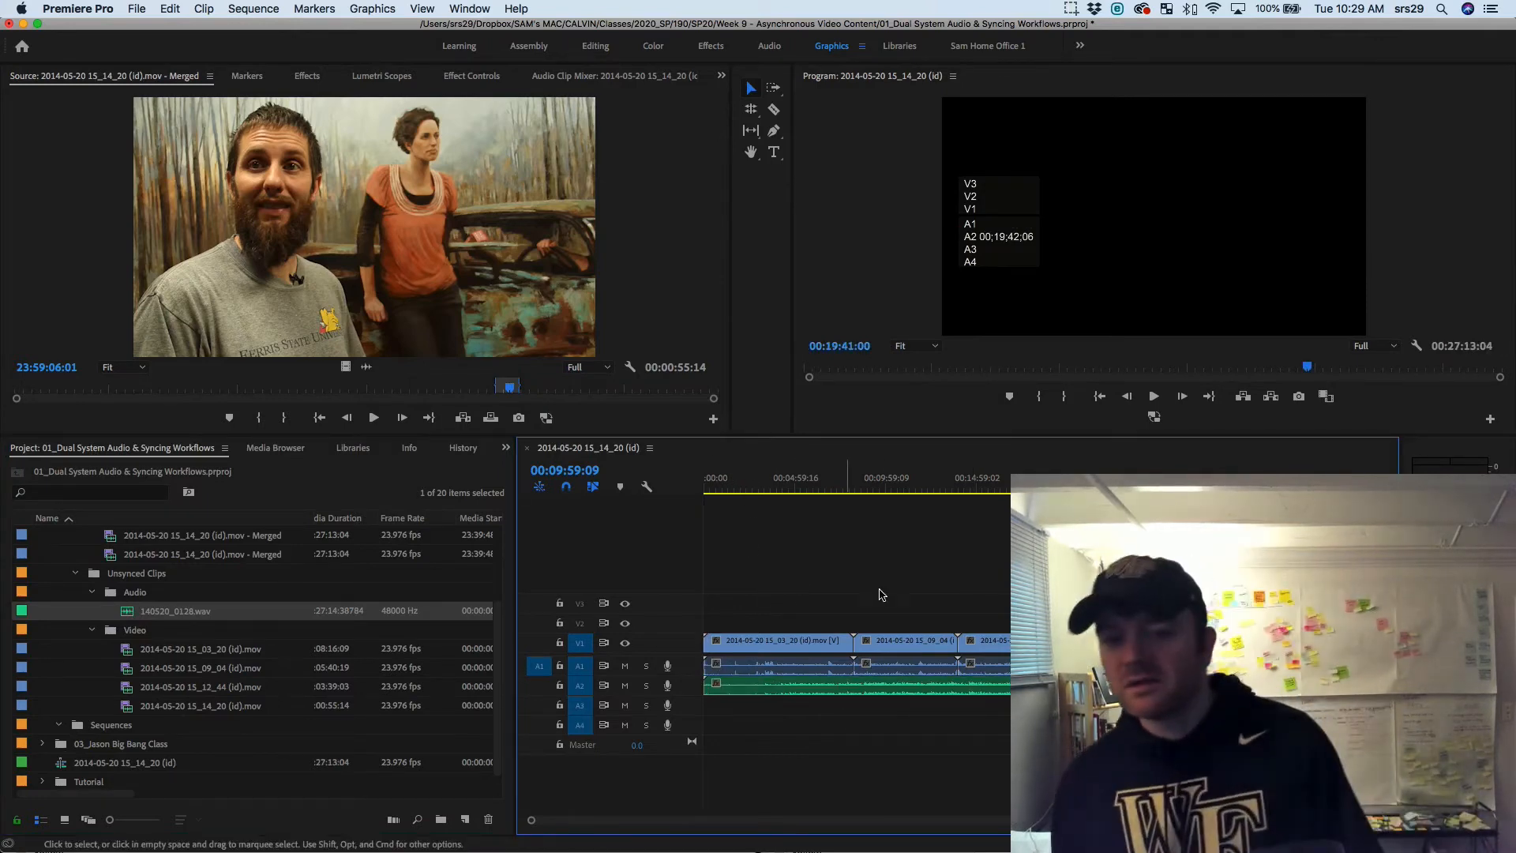
pyautogui.click(920, 643)
pyautogui.moveTo(918, 646); pyautogui.dragTo(1259, 643)
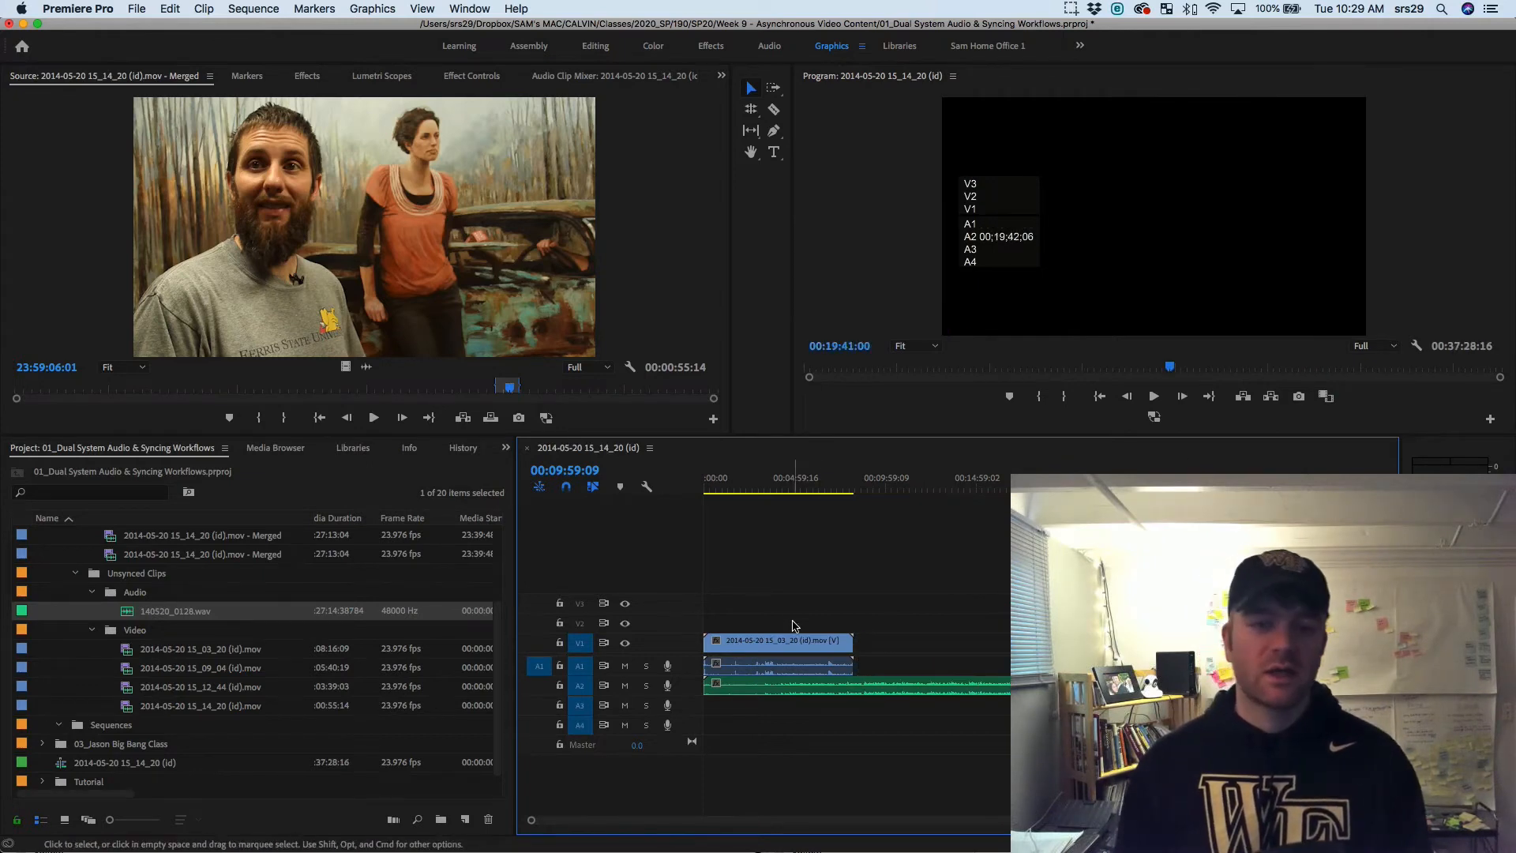
pyautogui.moveTo(751, 594); pyautogui.dragTo(788, 725)
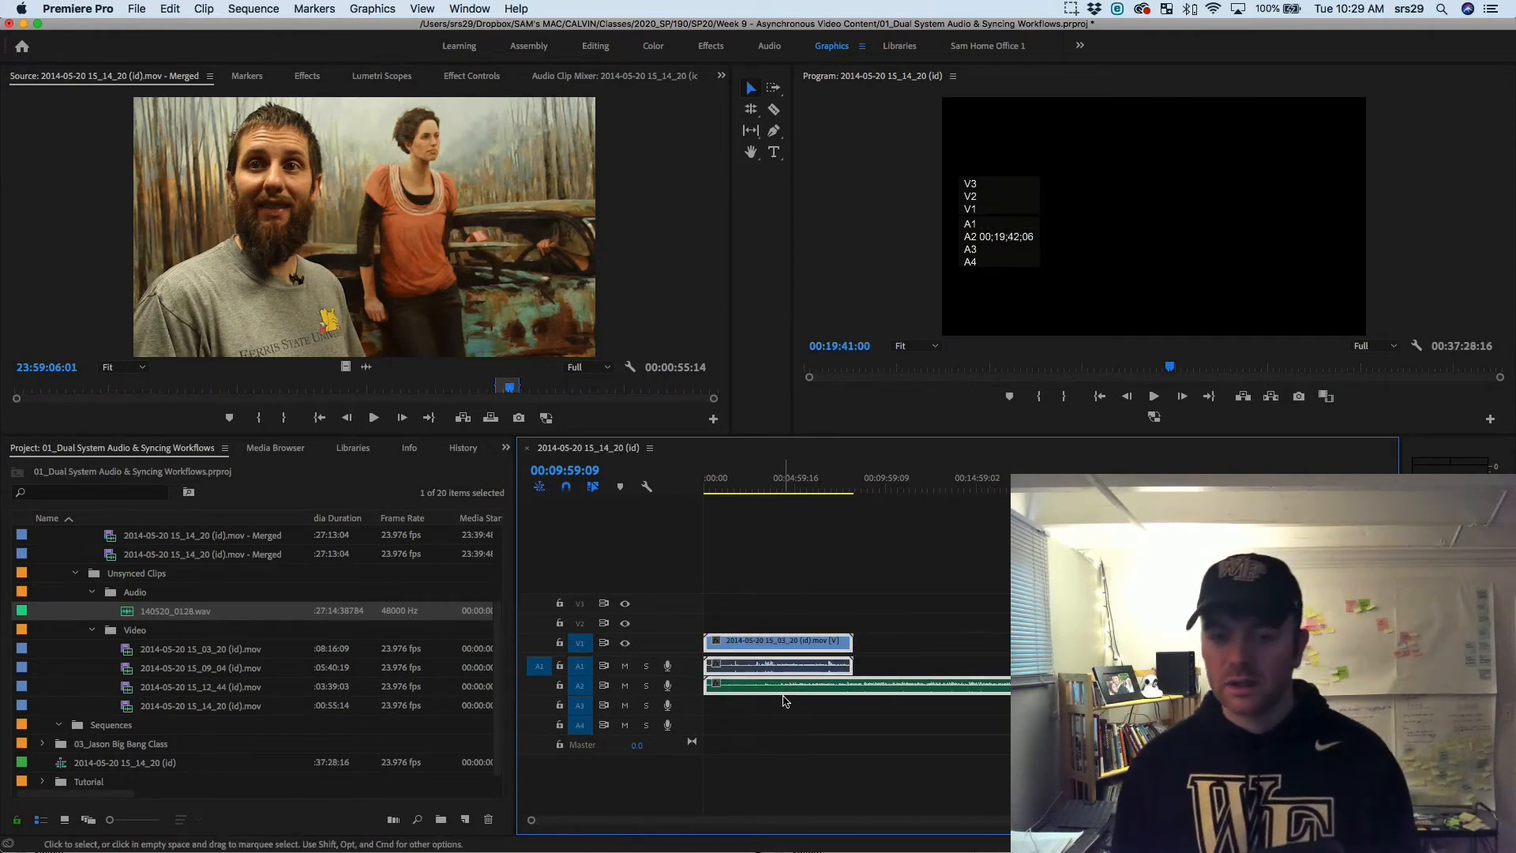
pyautogui.click(801, 694)
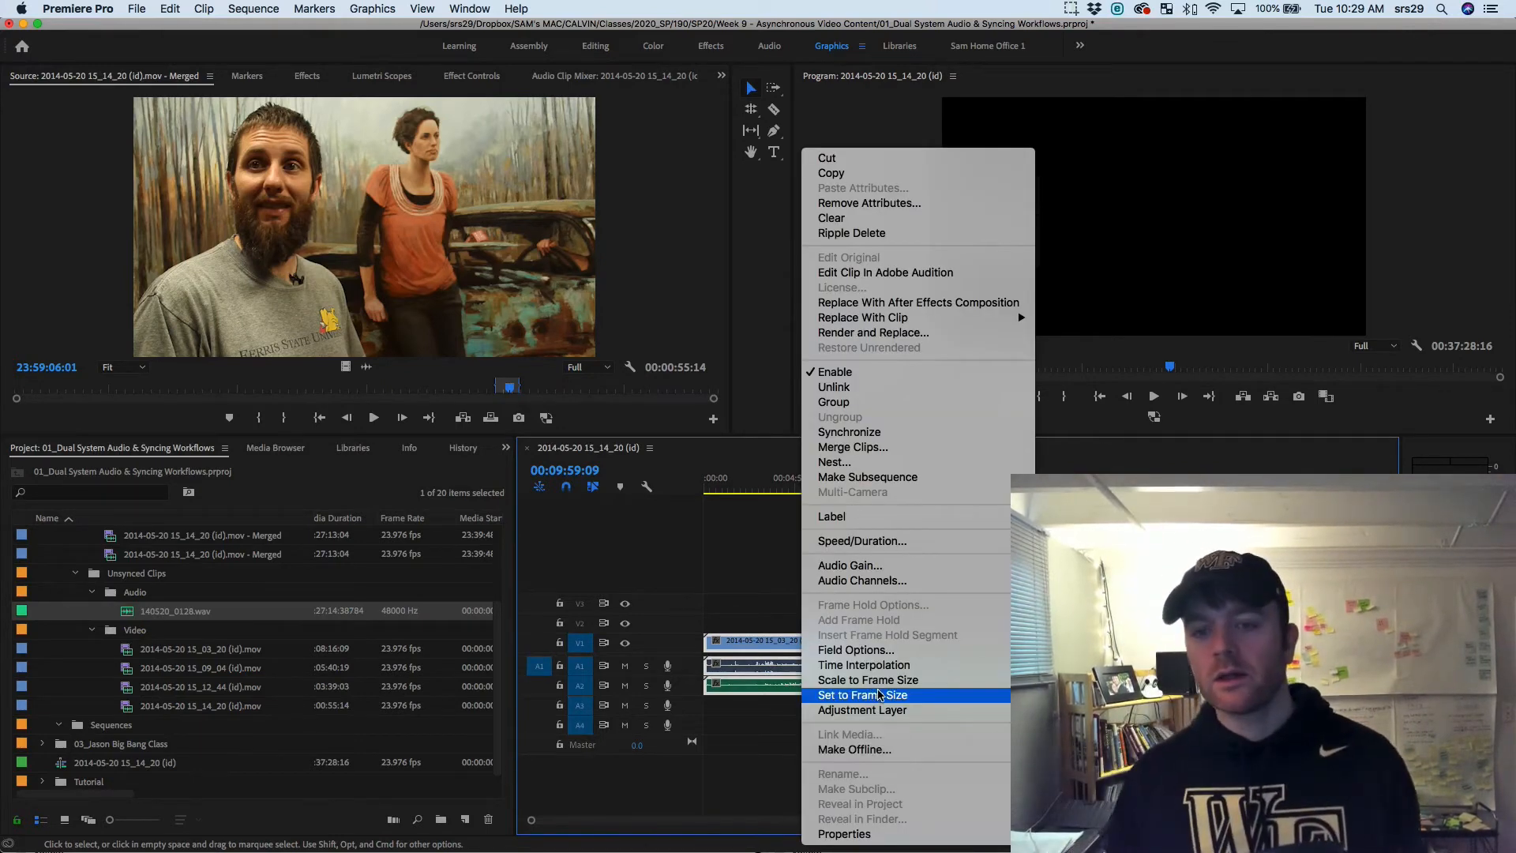
pyautogui.click(912, 434)
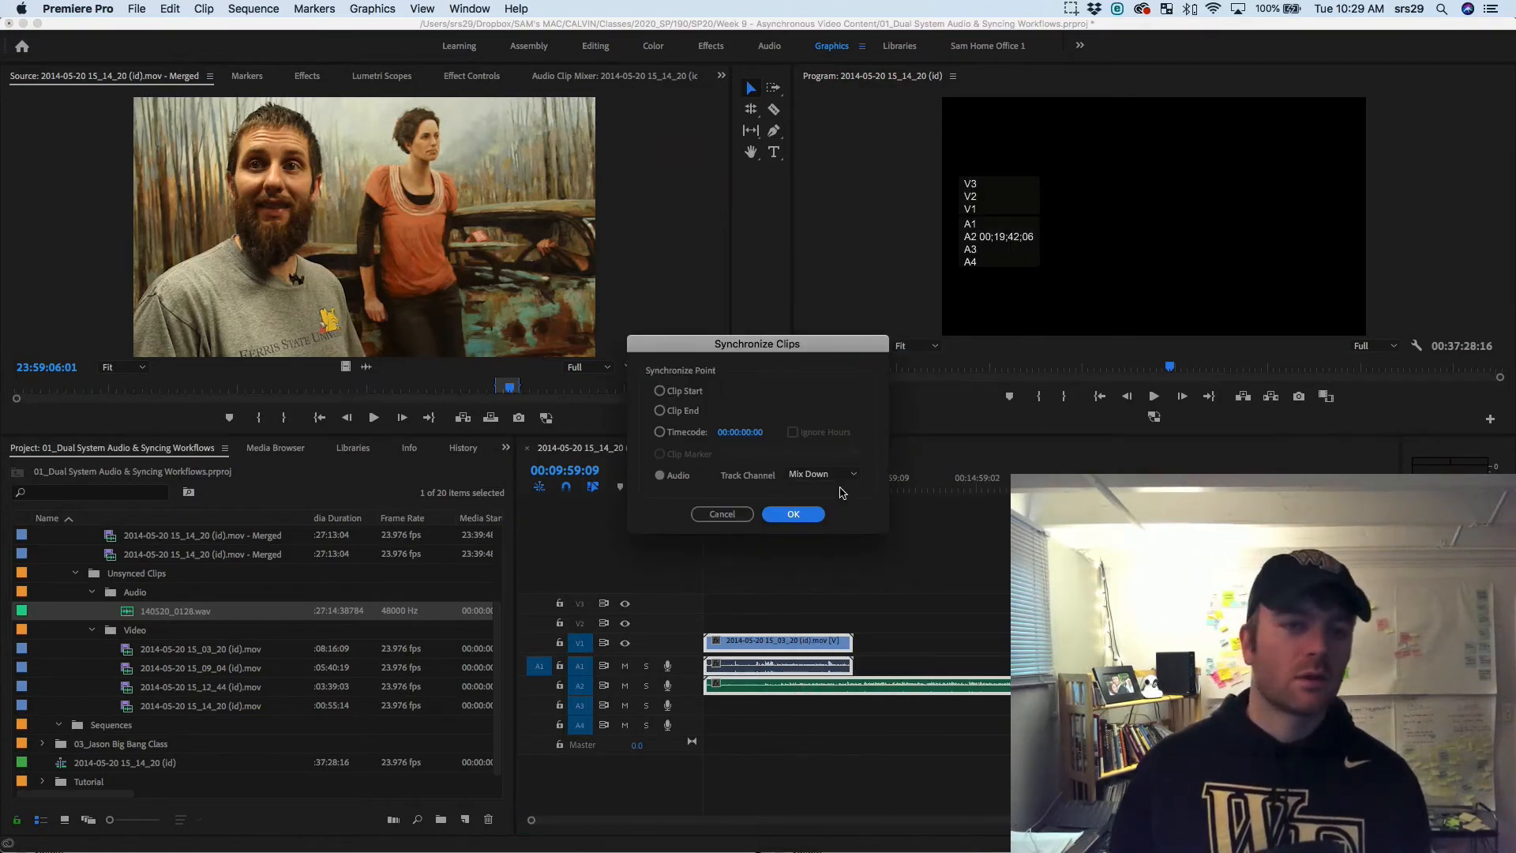
pyautogui.click(794, 514)
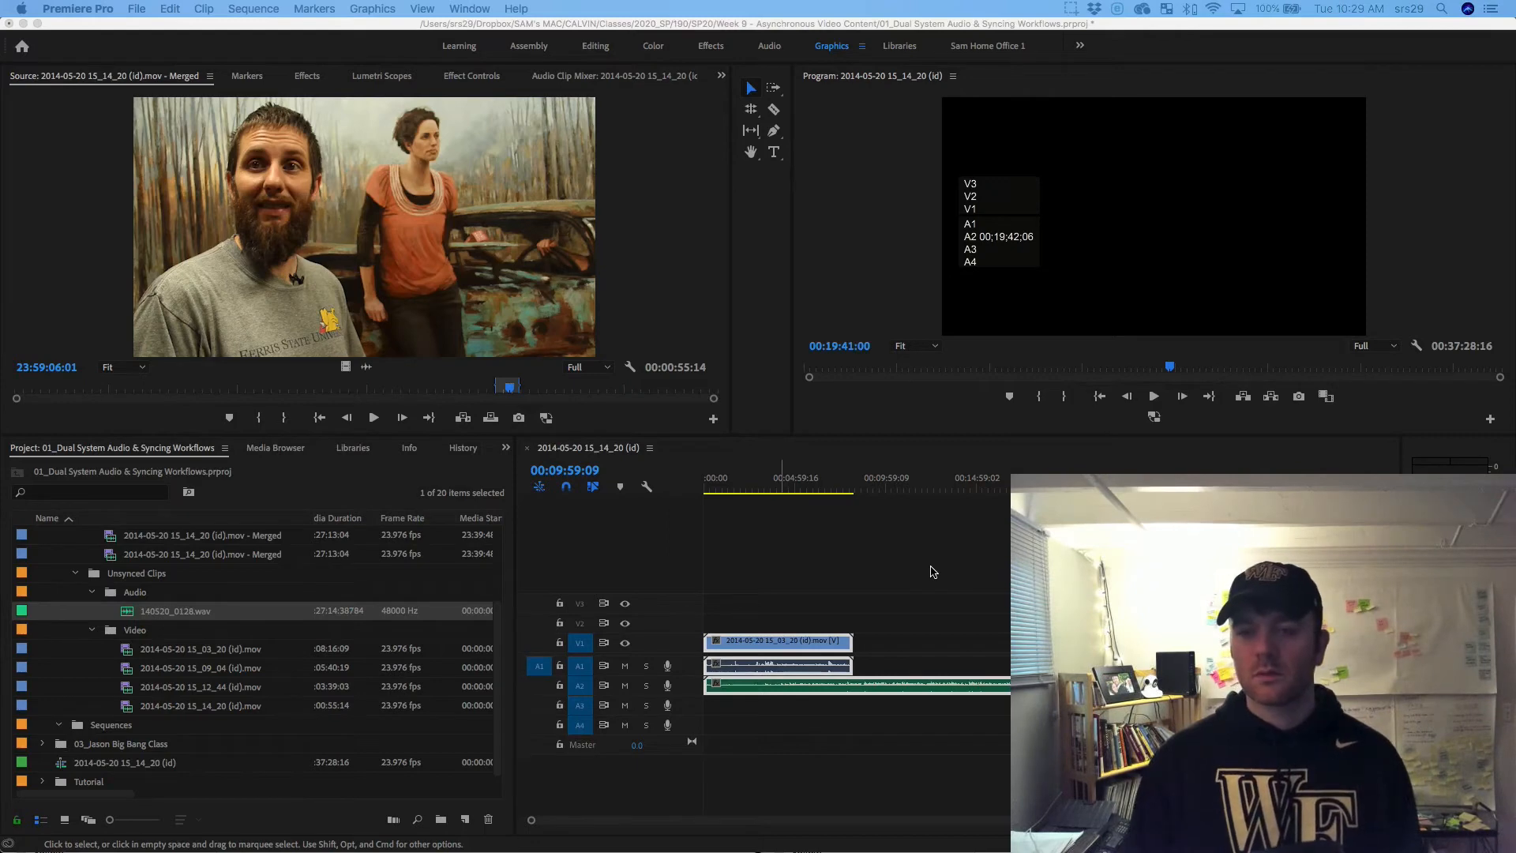
# Duplicate 140520_0128.wav on track A2, placing the copy directly after the original recording
pyautogui.click(1020, 626)
pyautogui.moveTo(1045, 459); pyautogui.dragTo(1030, 479)
pyautogui.press('-')
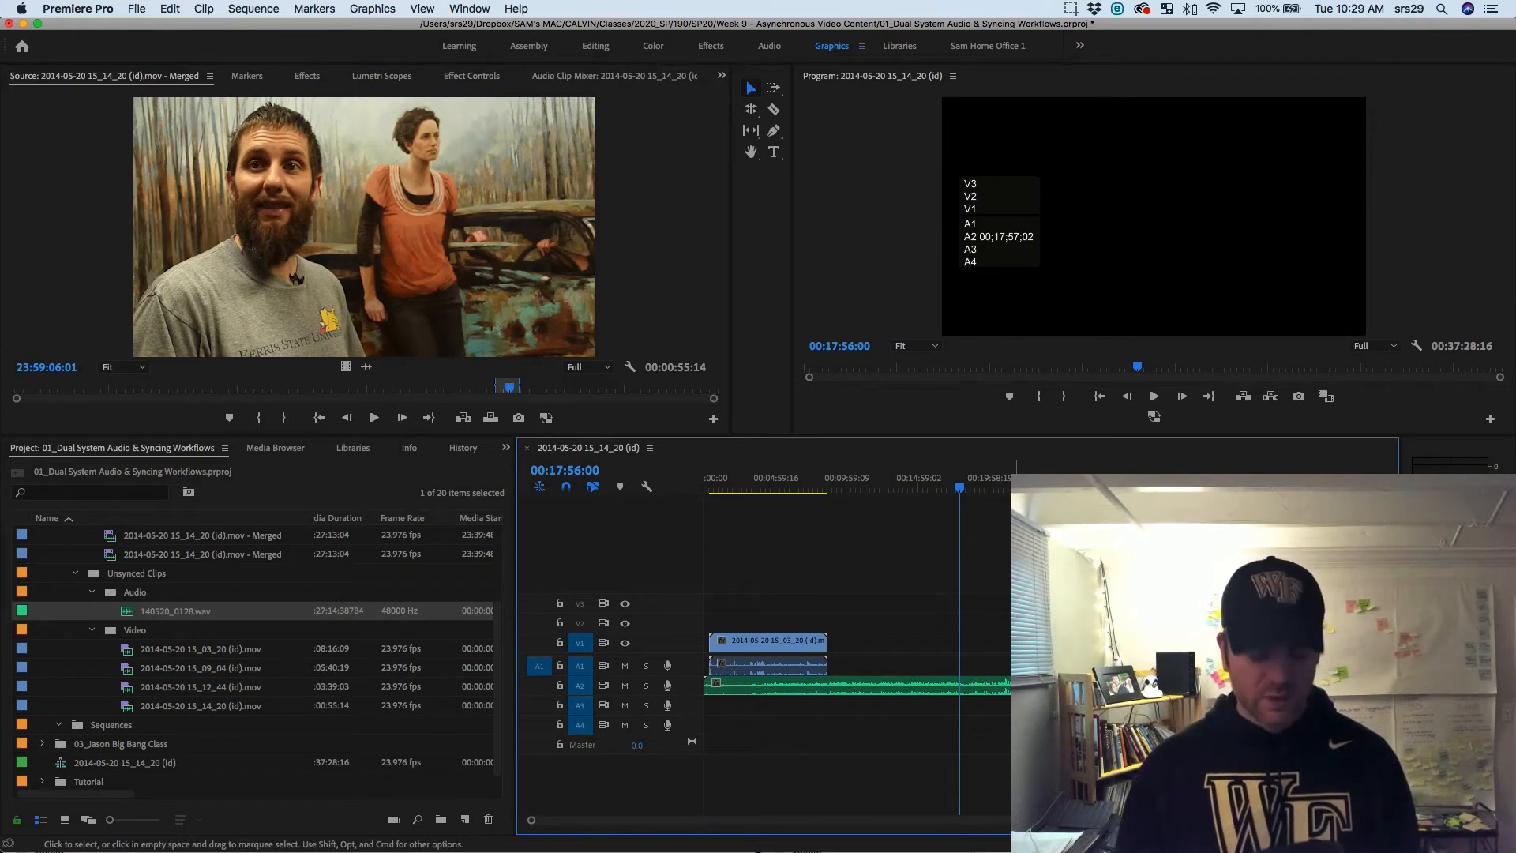
pyautogui.moveTo(1016, 686); pyautogui.dragTo(1383, 685)
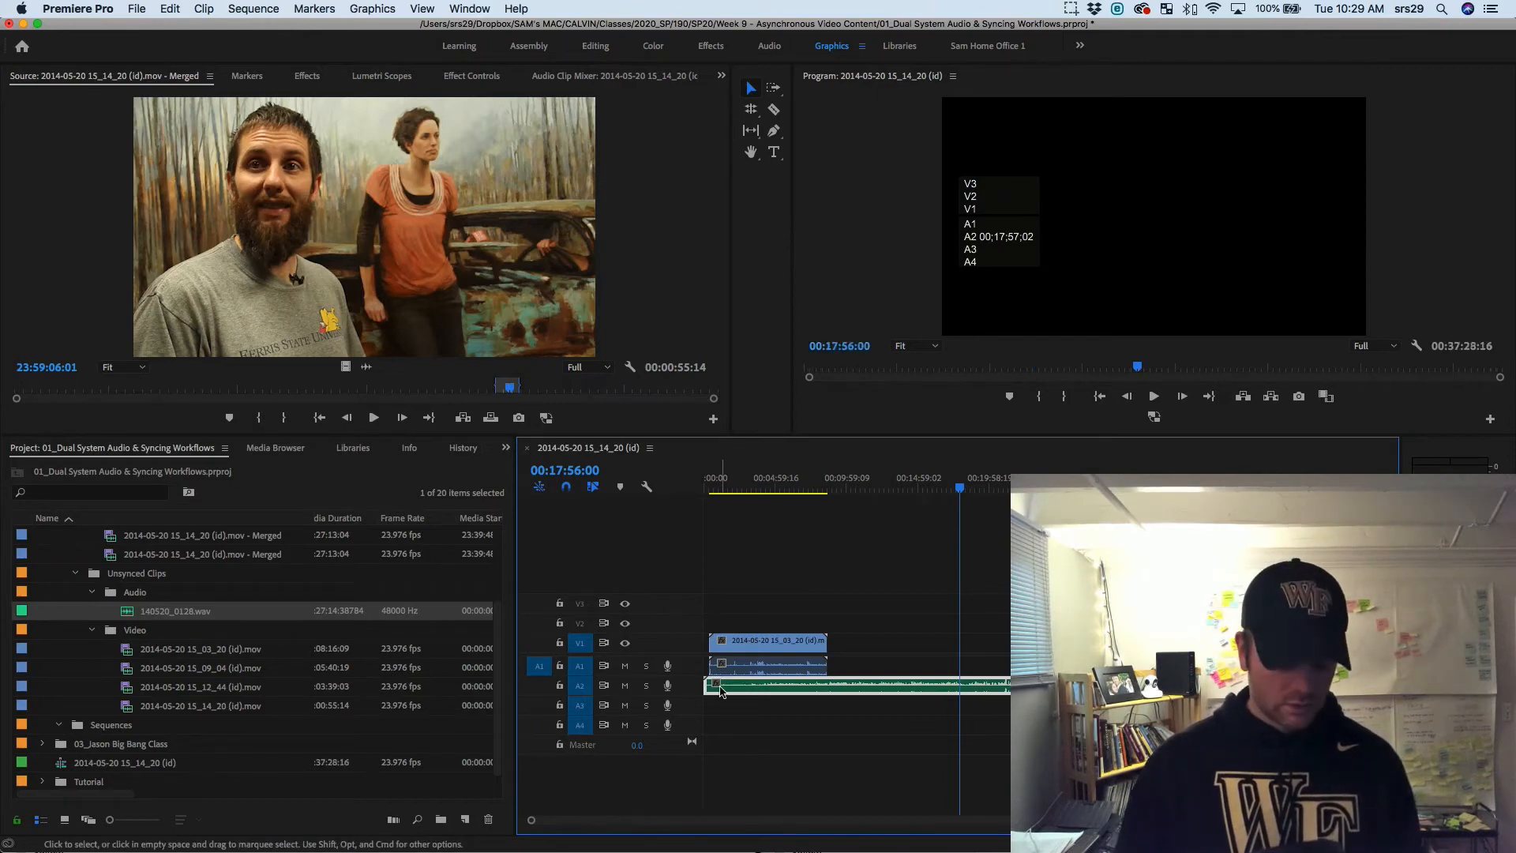
pyautogui.moveTo(720, 692); pyautogui.dragTo(1114, 686)
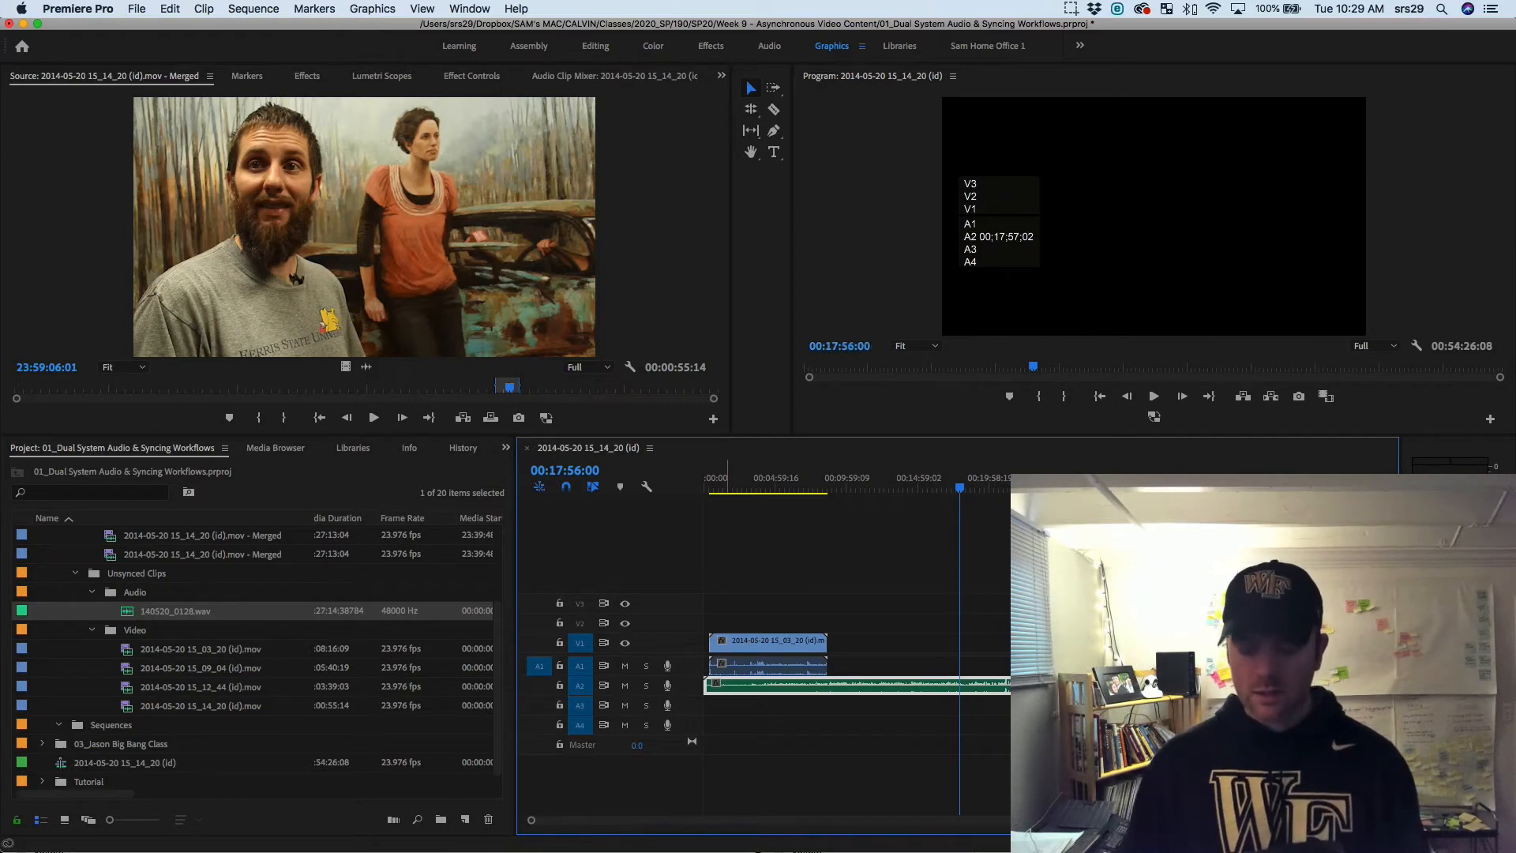
pyautogui.press('-')
pyautogui.press('super+shift+a')
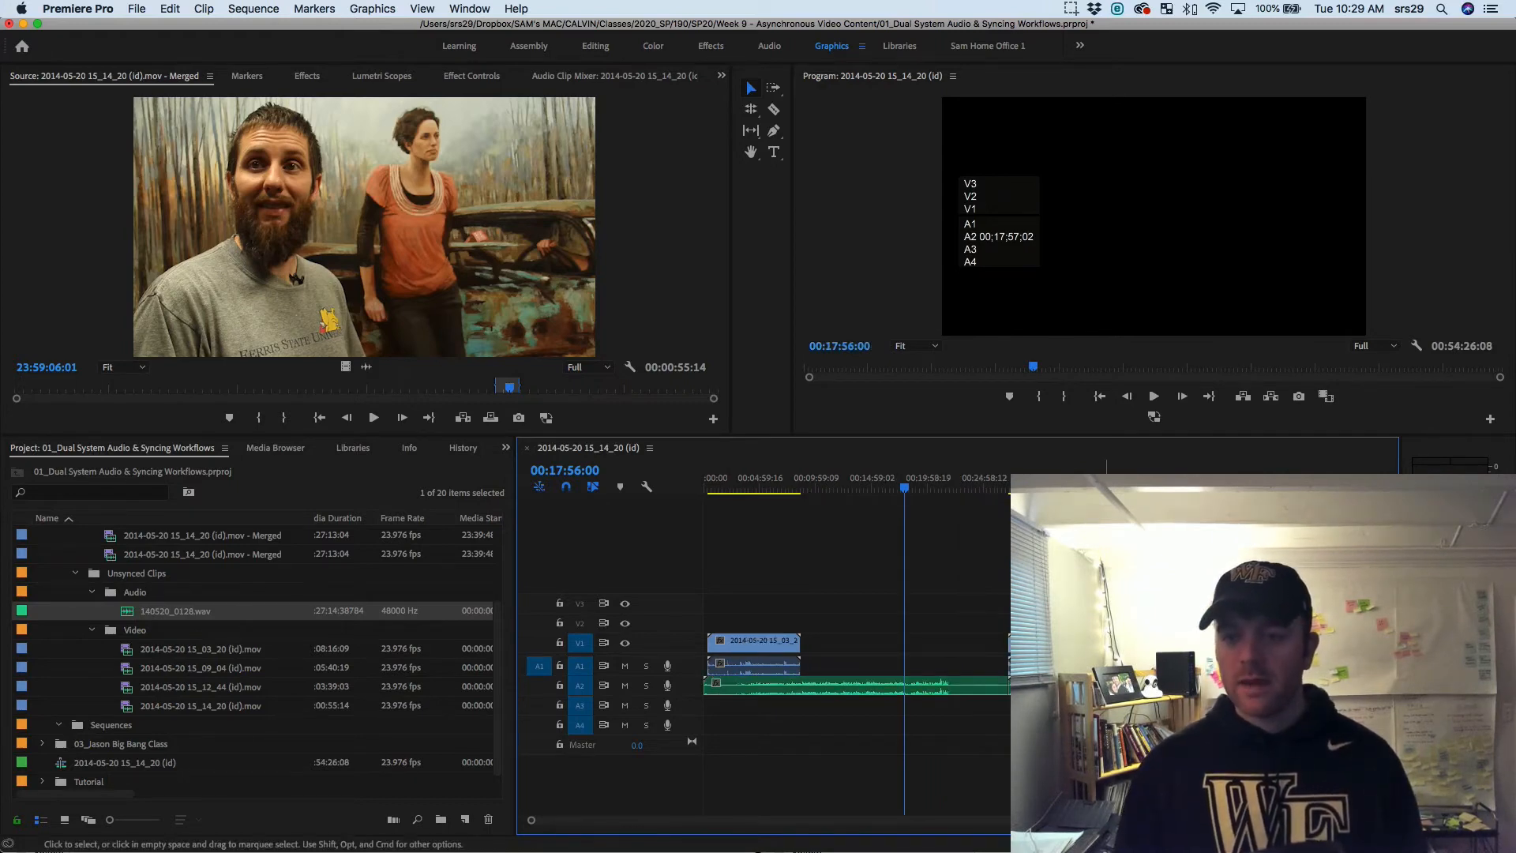
# Spread the remaining video clips along the sequence, giving each its own copy of the recording on track A2 with aligned starts
pyautogui.moveTo(1294, 641); pyautogui.dragTo(1339, 641)
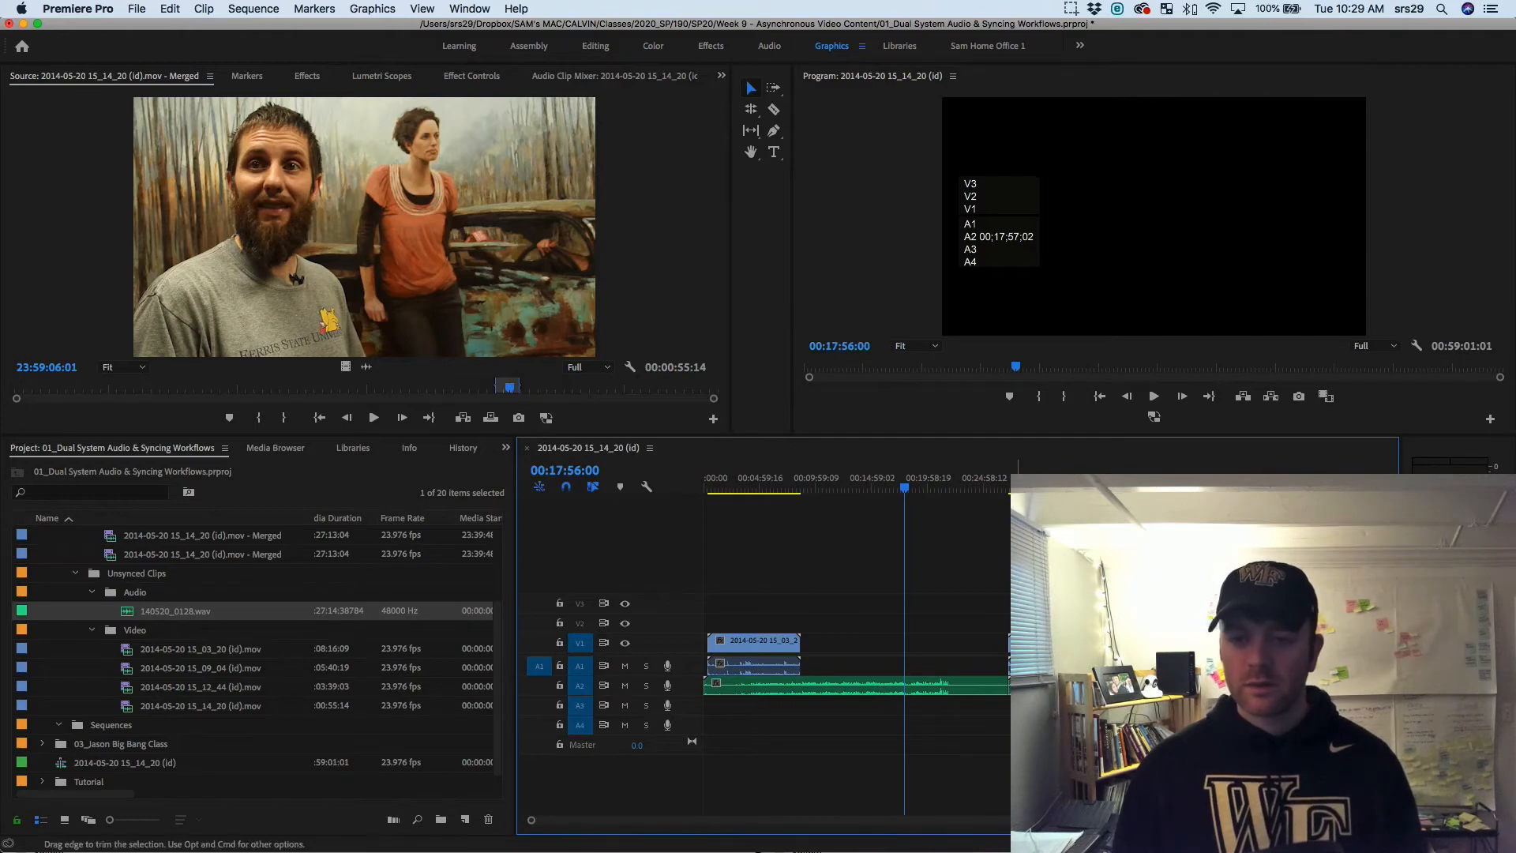
pyautogui.moveTo(1035, 642); pyautogui.dragTo(1349, 642)
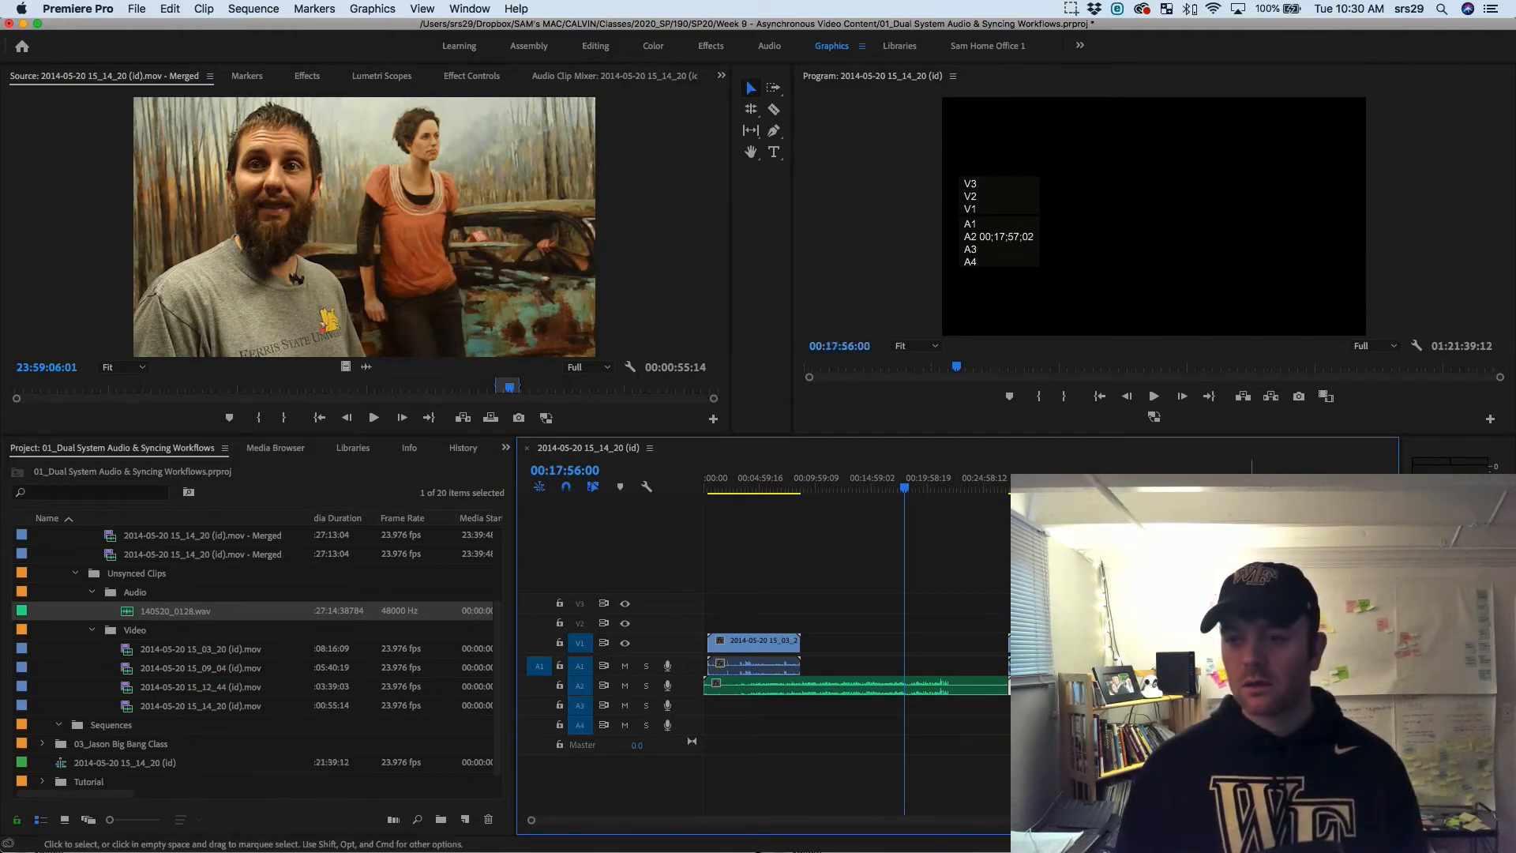
pyautogui.moveTo(1035, 642); pyautogui.dragTo(1293, 642)
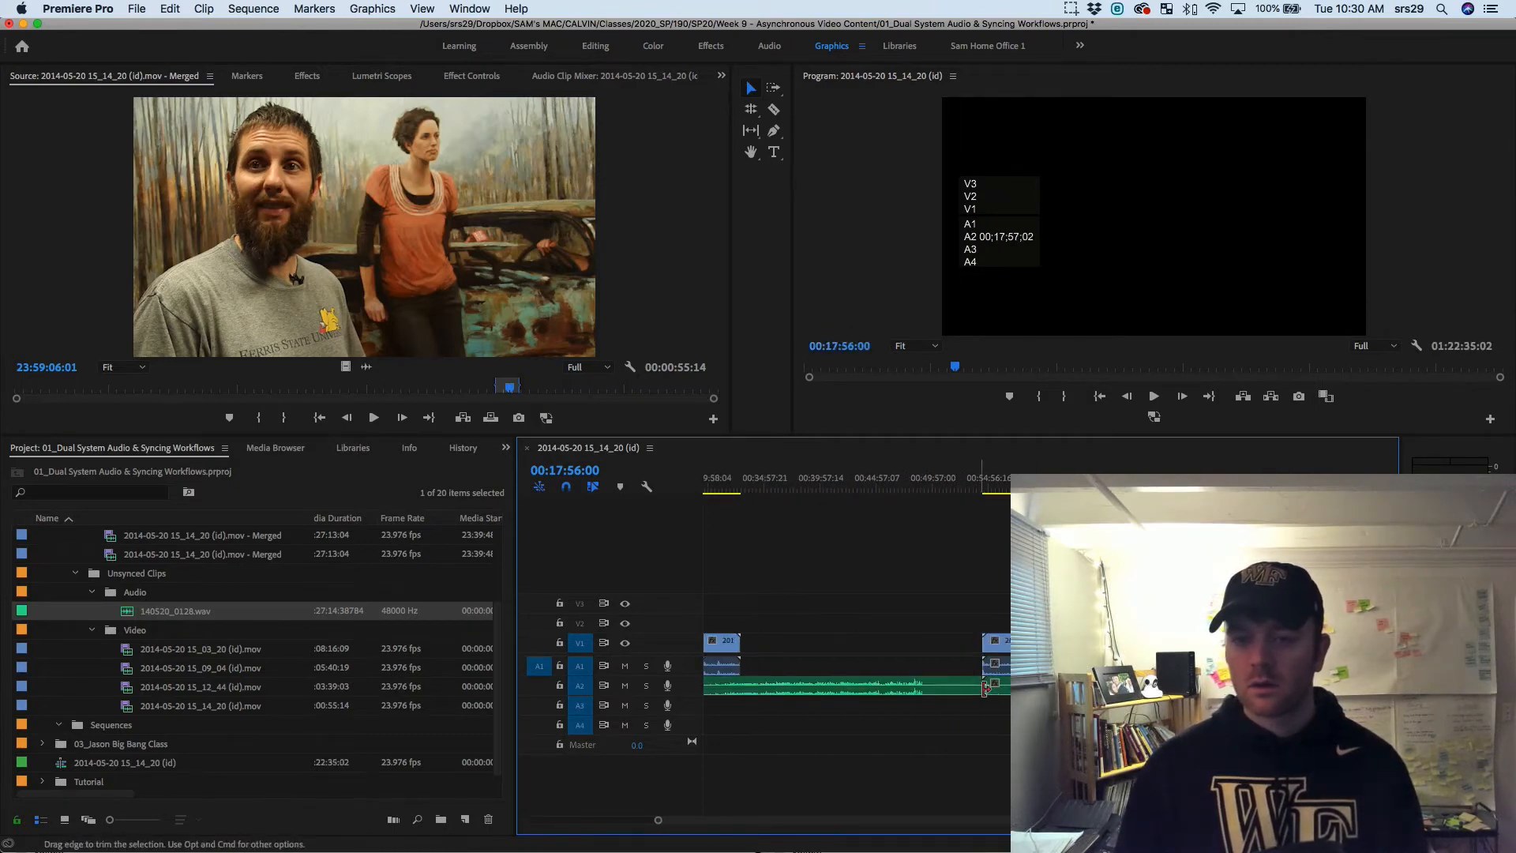
pyautogui.moveTo(1004, 685); pyautogui.dragTo(1312, 686)
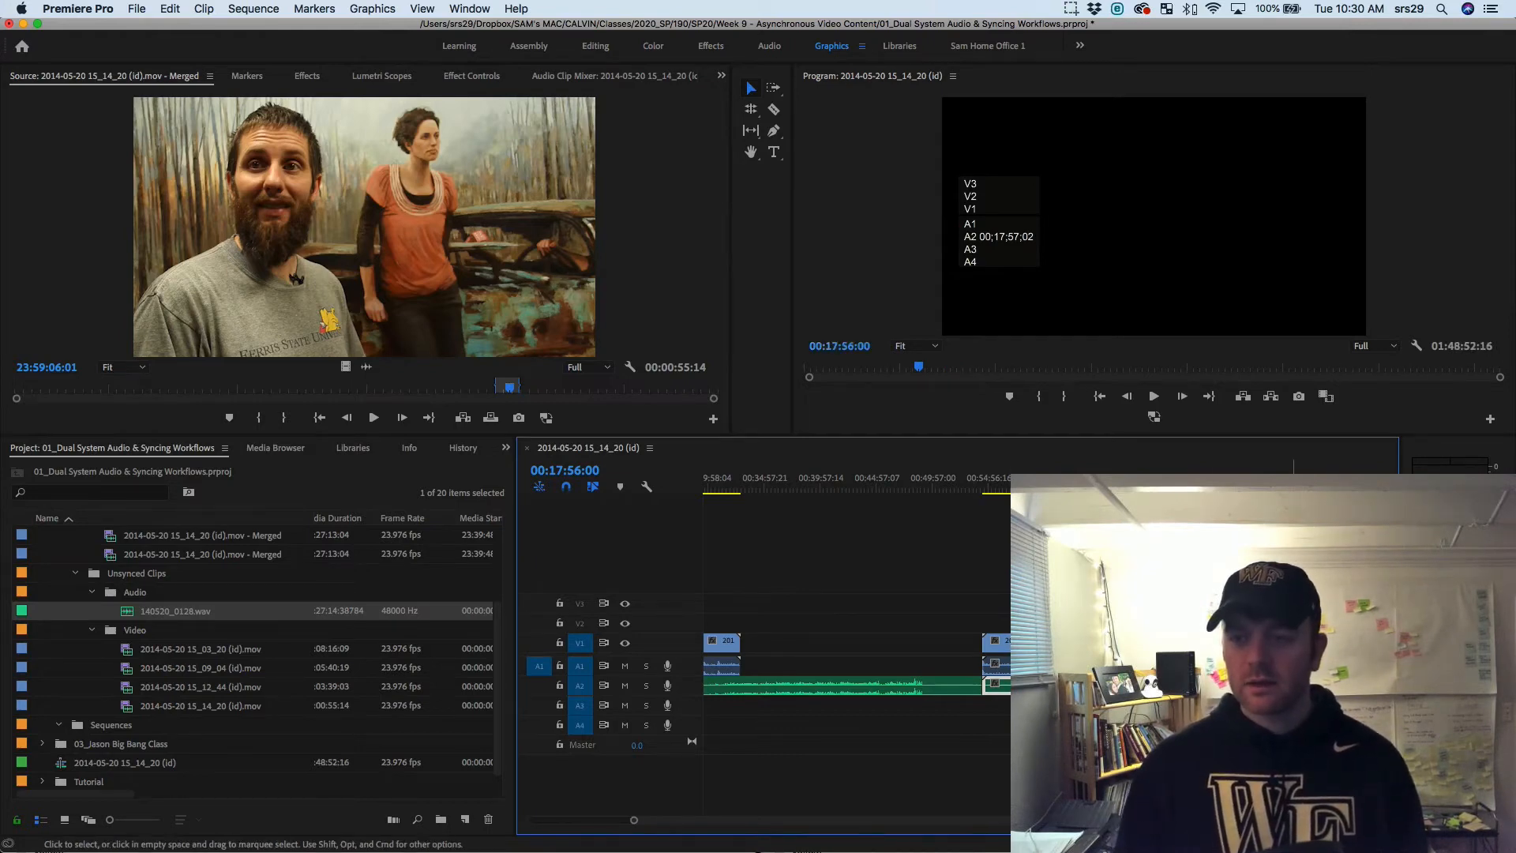
# Synchronize the fourth video clip with its own copy of the recording beneath it, using audio as the synchronize point
pyautogui.click(1299, 642)
pyautogui.rightClick(1312, 685)
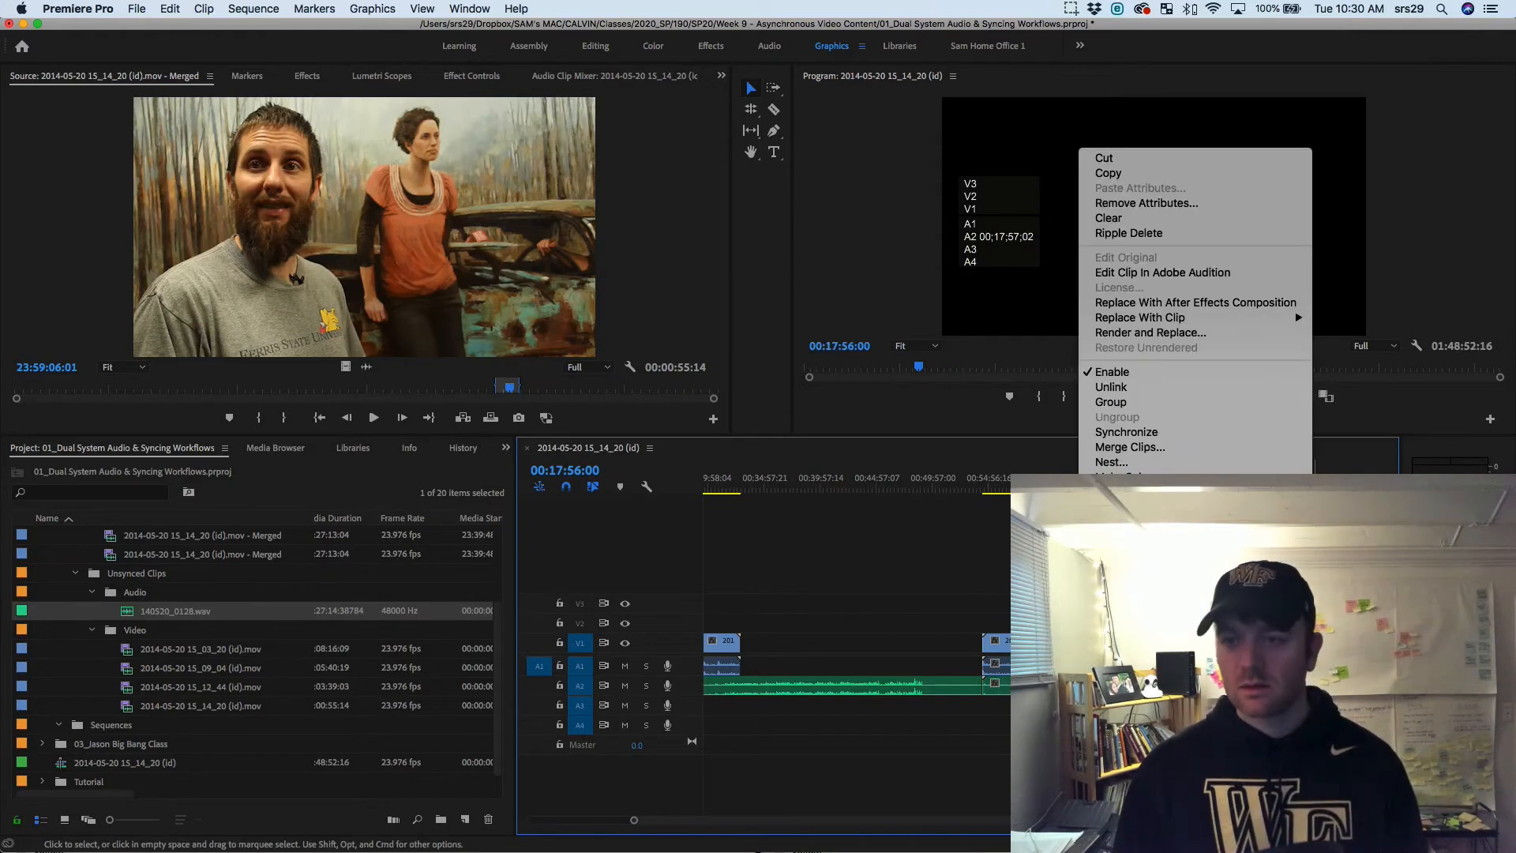
pyautogui.click(1232, 434)
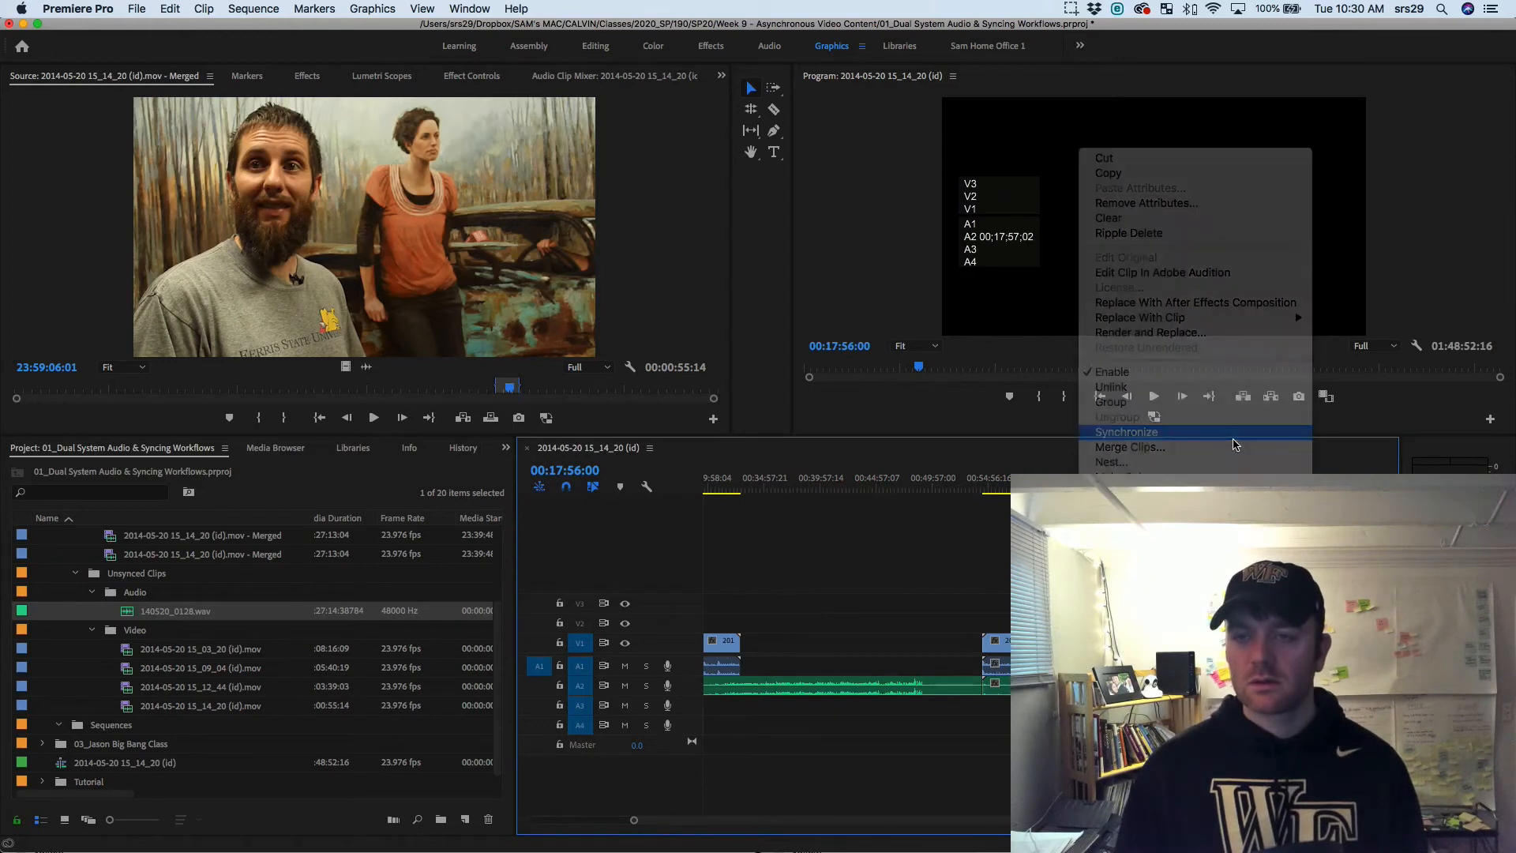
pyautogui.click(796, 514)
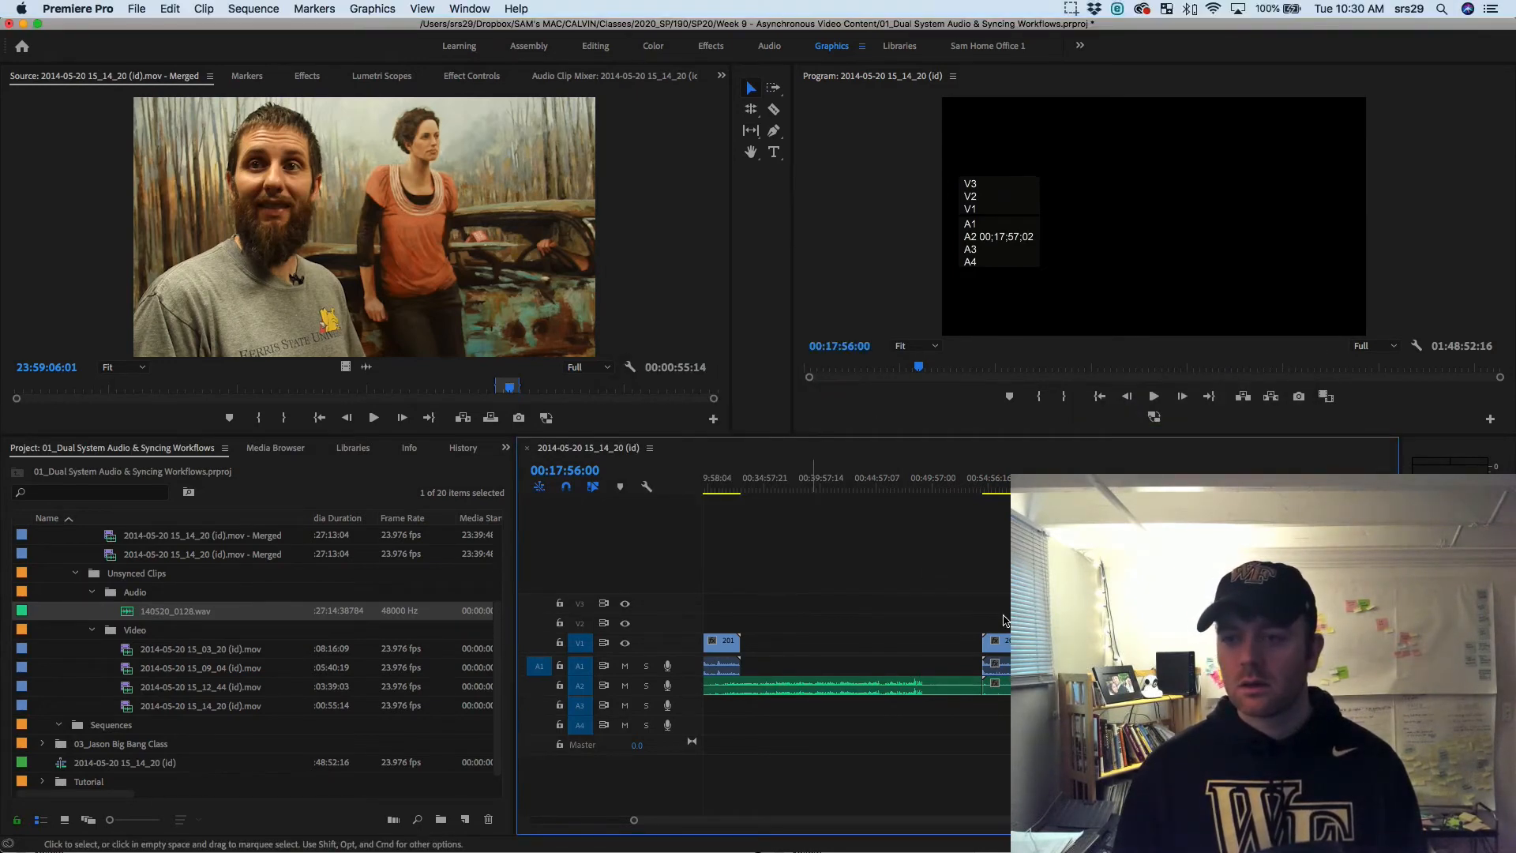
# Synchronize the third video clip with its copy of the recording by mixed-down audio
pyautogui.rightClick(1050, 663)
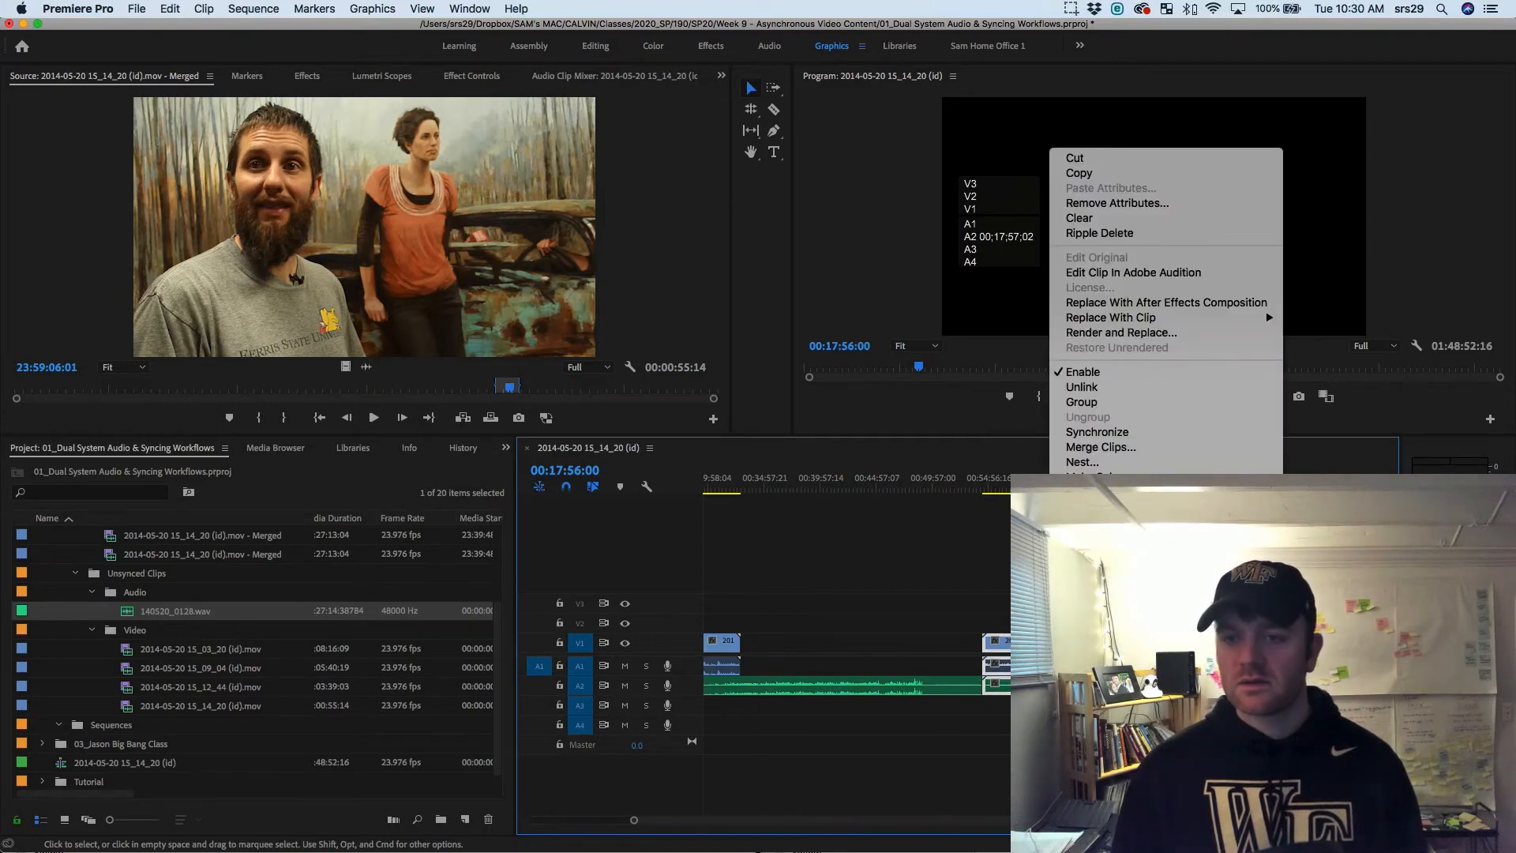
pyautogui.click(1124, 439)
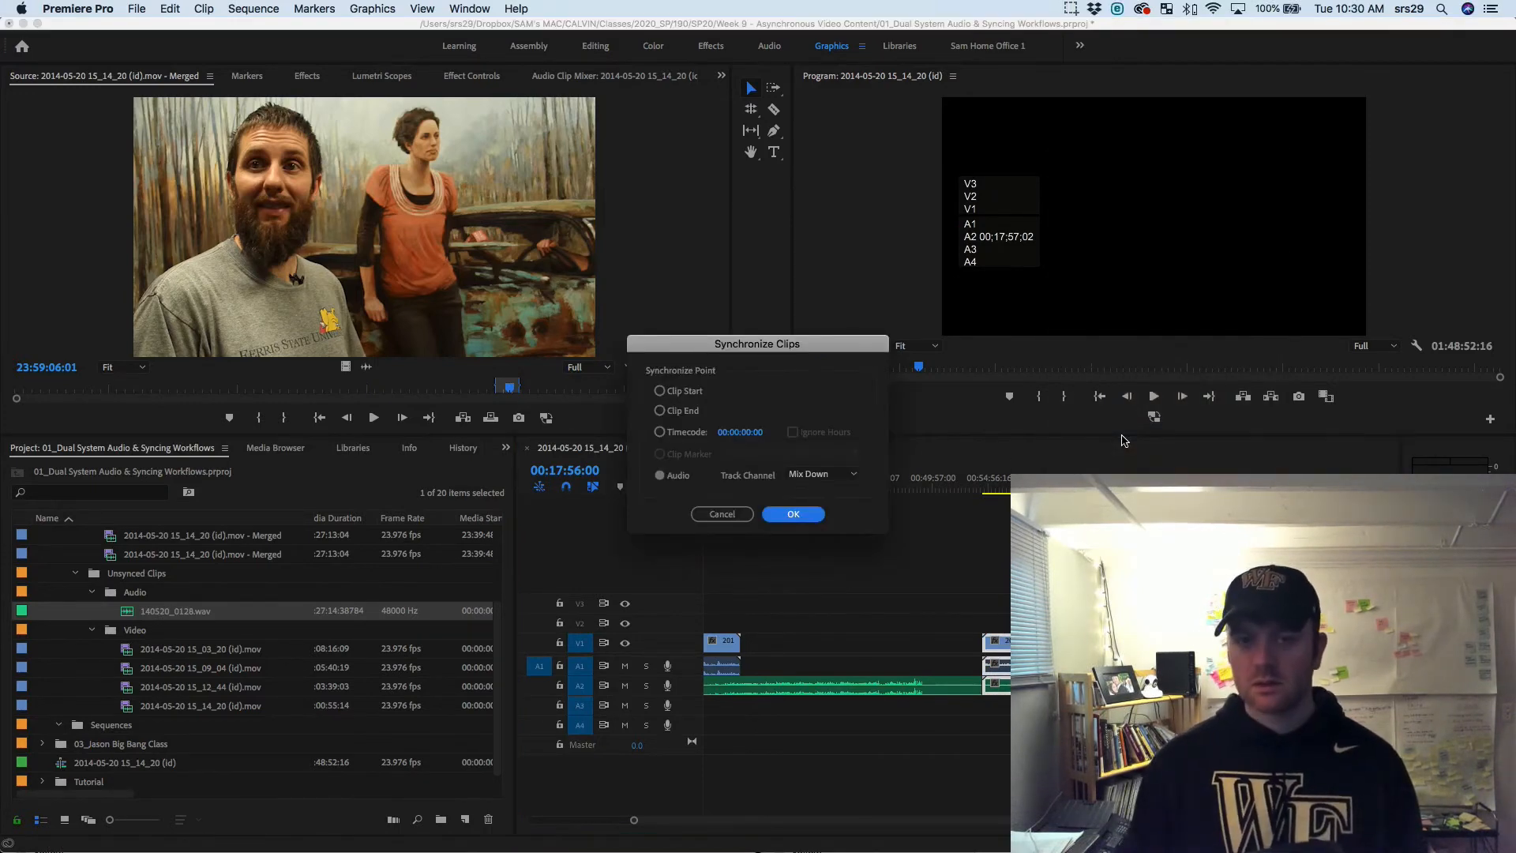
pyautogui.press('Return')
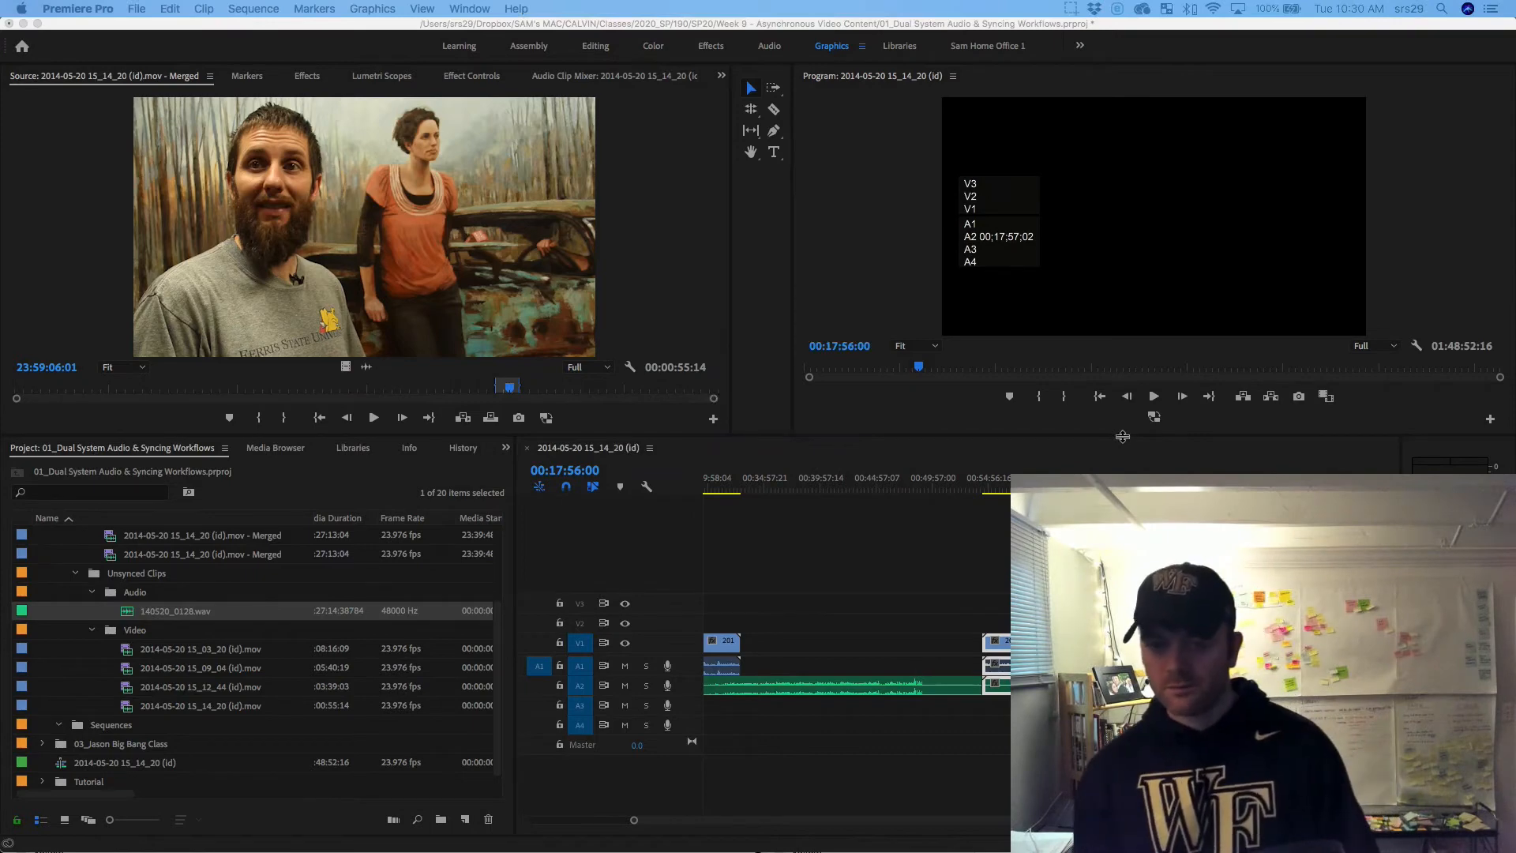
# Fit the whole sequence in the timeline and synchronize the second video clip with its recording copy by mixed-down audio
pyautogui.press('\\')
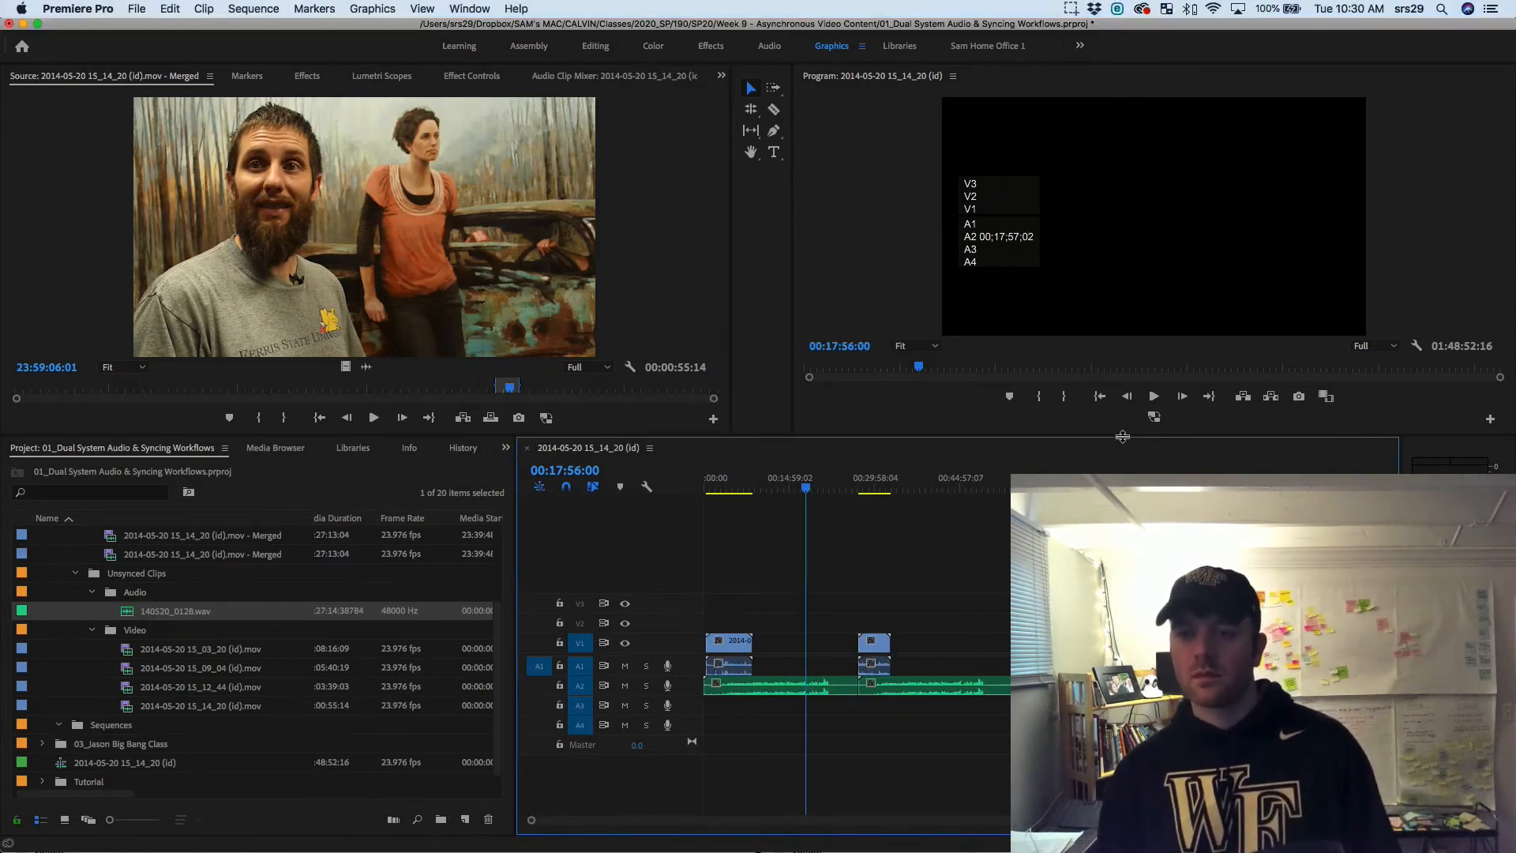
pyautogui.click(885, 648)
pyautogui.rightClick(908, 684)
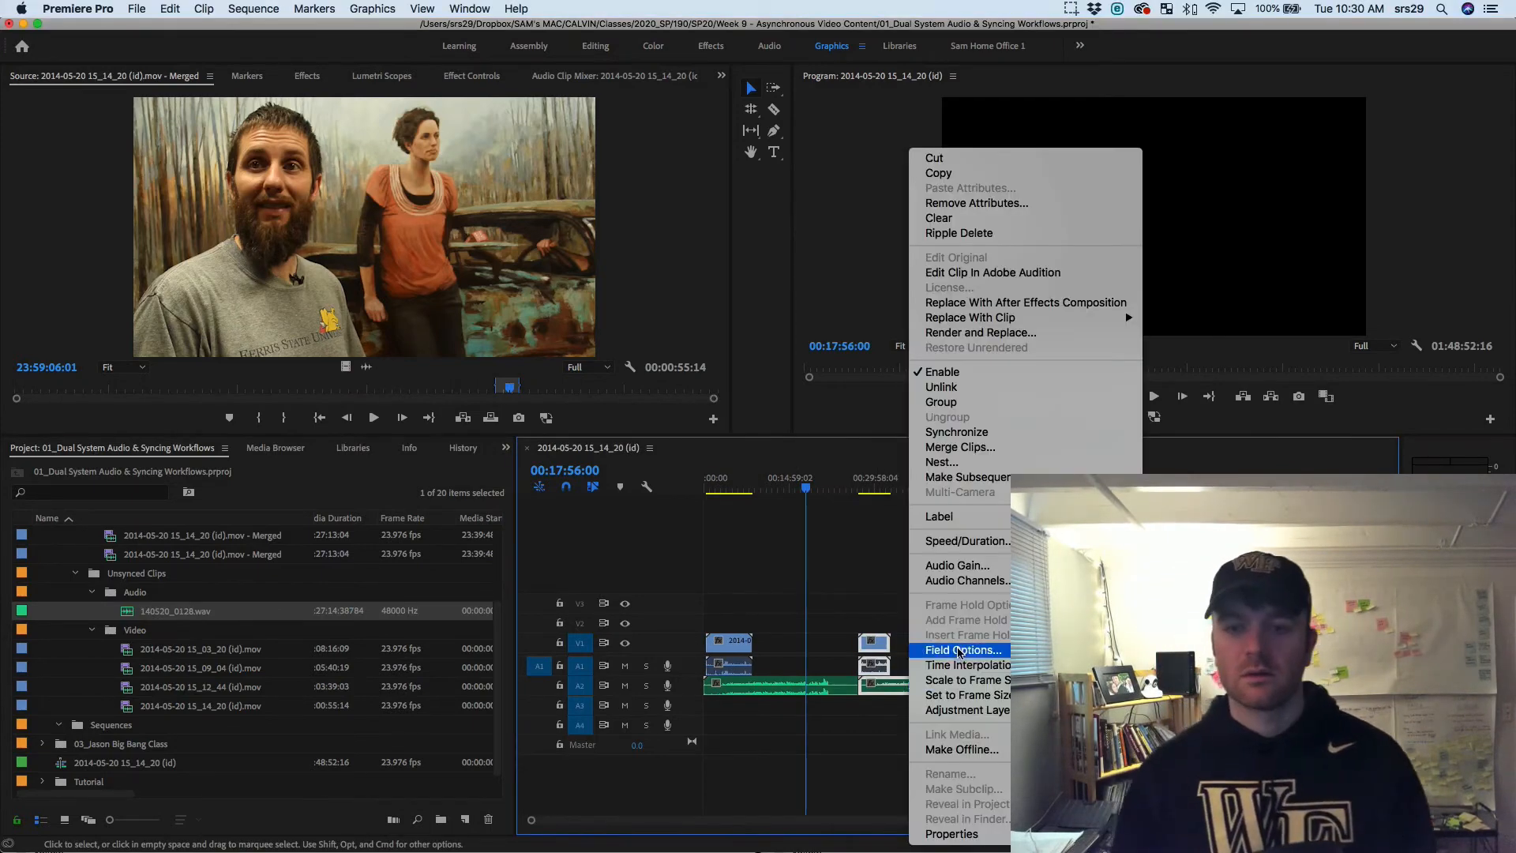
pyautogui.click(984, 435)
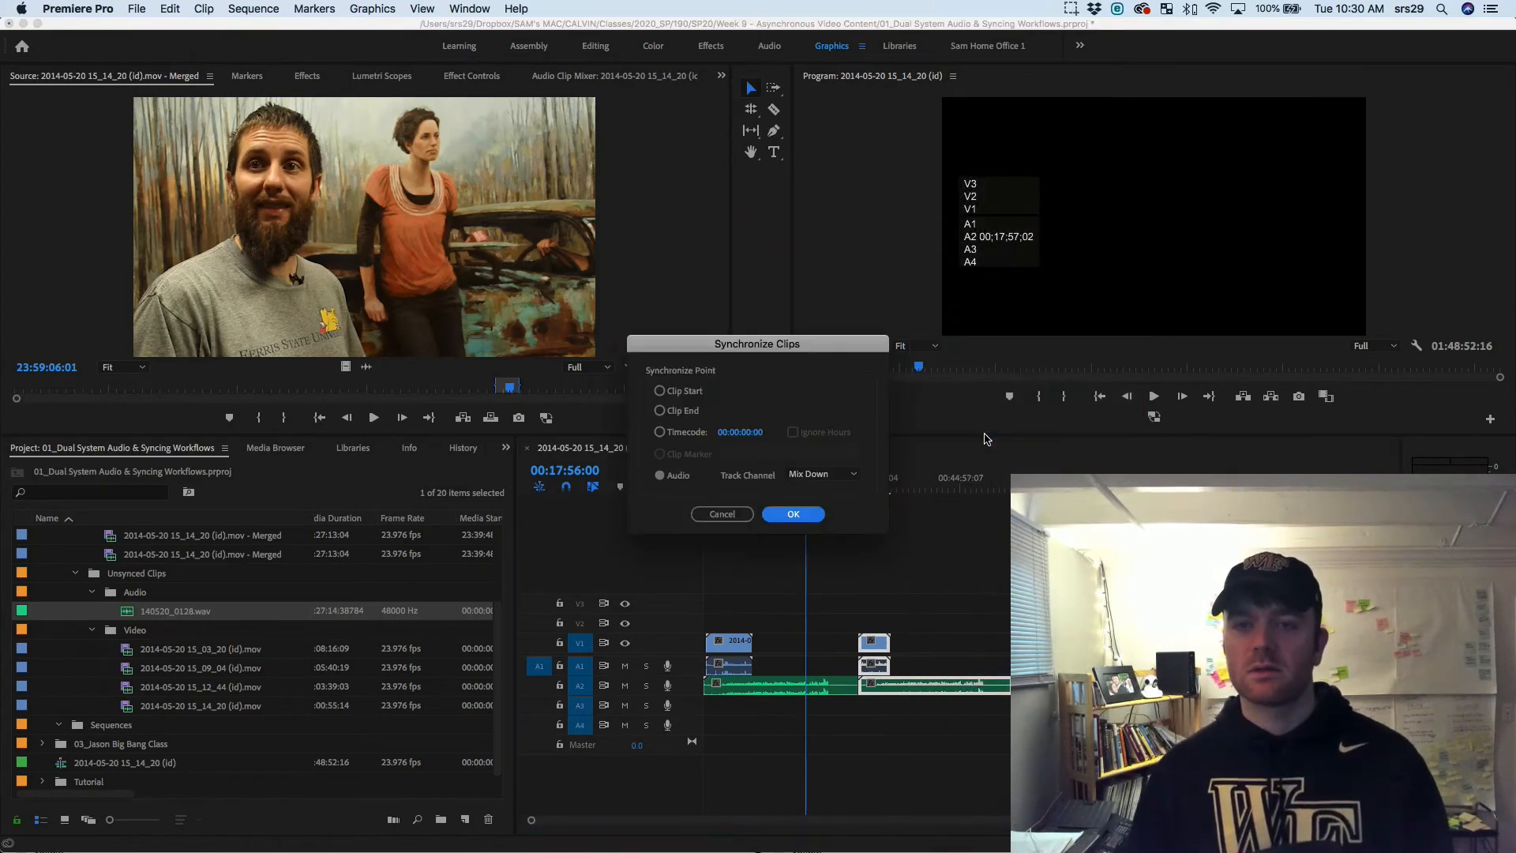
pyautogui.press('Return')
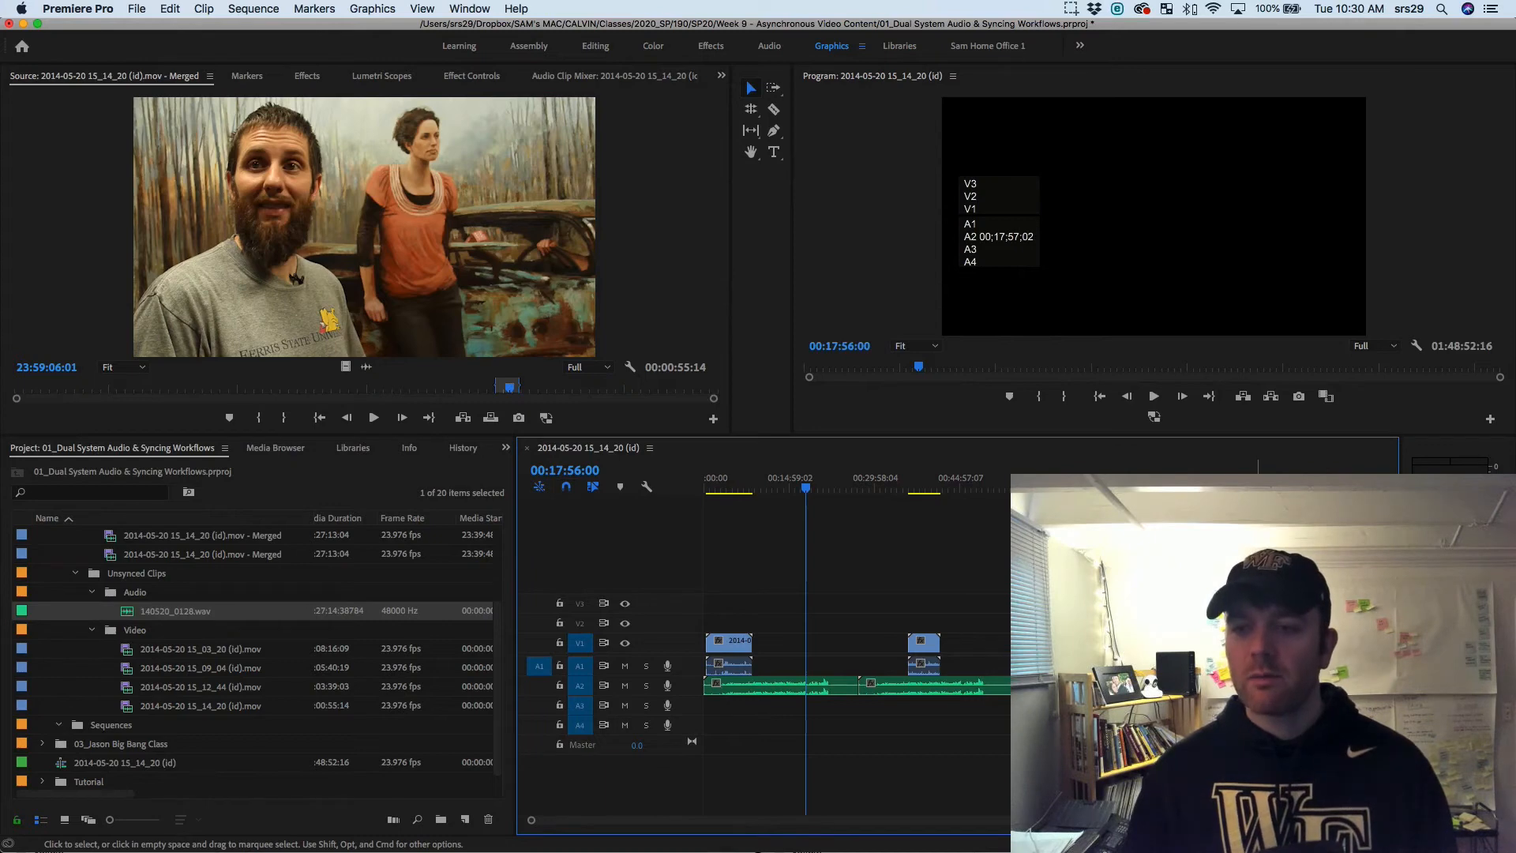
# Move the synced video and recording pairs back so the recordings overlap at the sequence start, and set the playhead to 00:15:29:22
pyautogui.moveTo(1286, 684); pyautogui.dragTo(1157, 684)
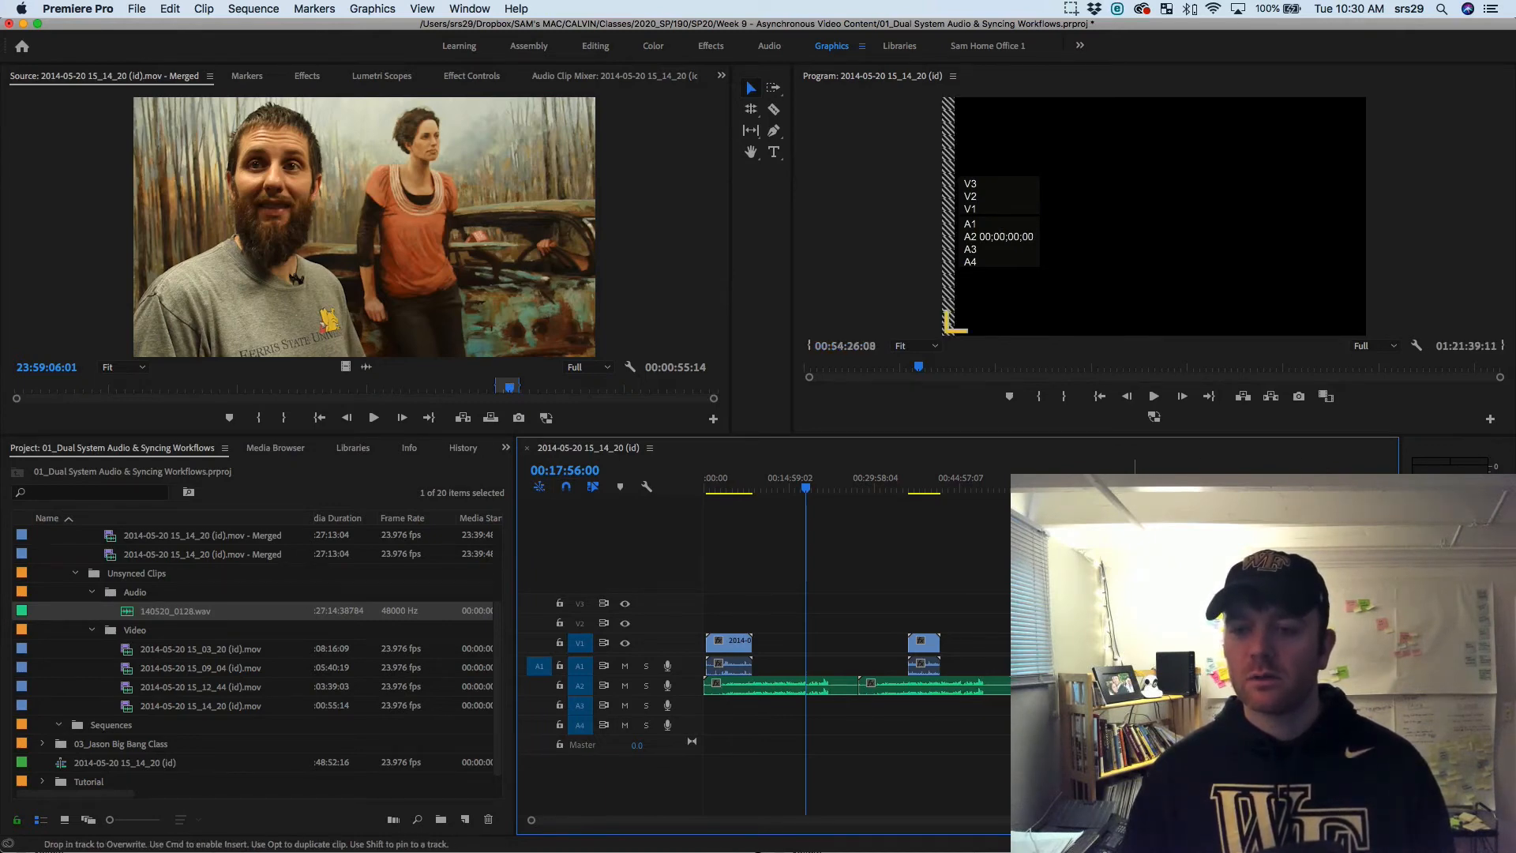
pyautogui.moveTo(1135, 684); pyautogui.dragTo(837, 682)
pyautogui.click(879, 603)
pyautogui.click(993, 686)
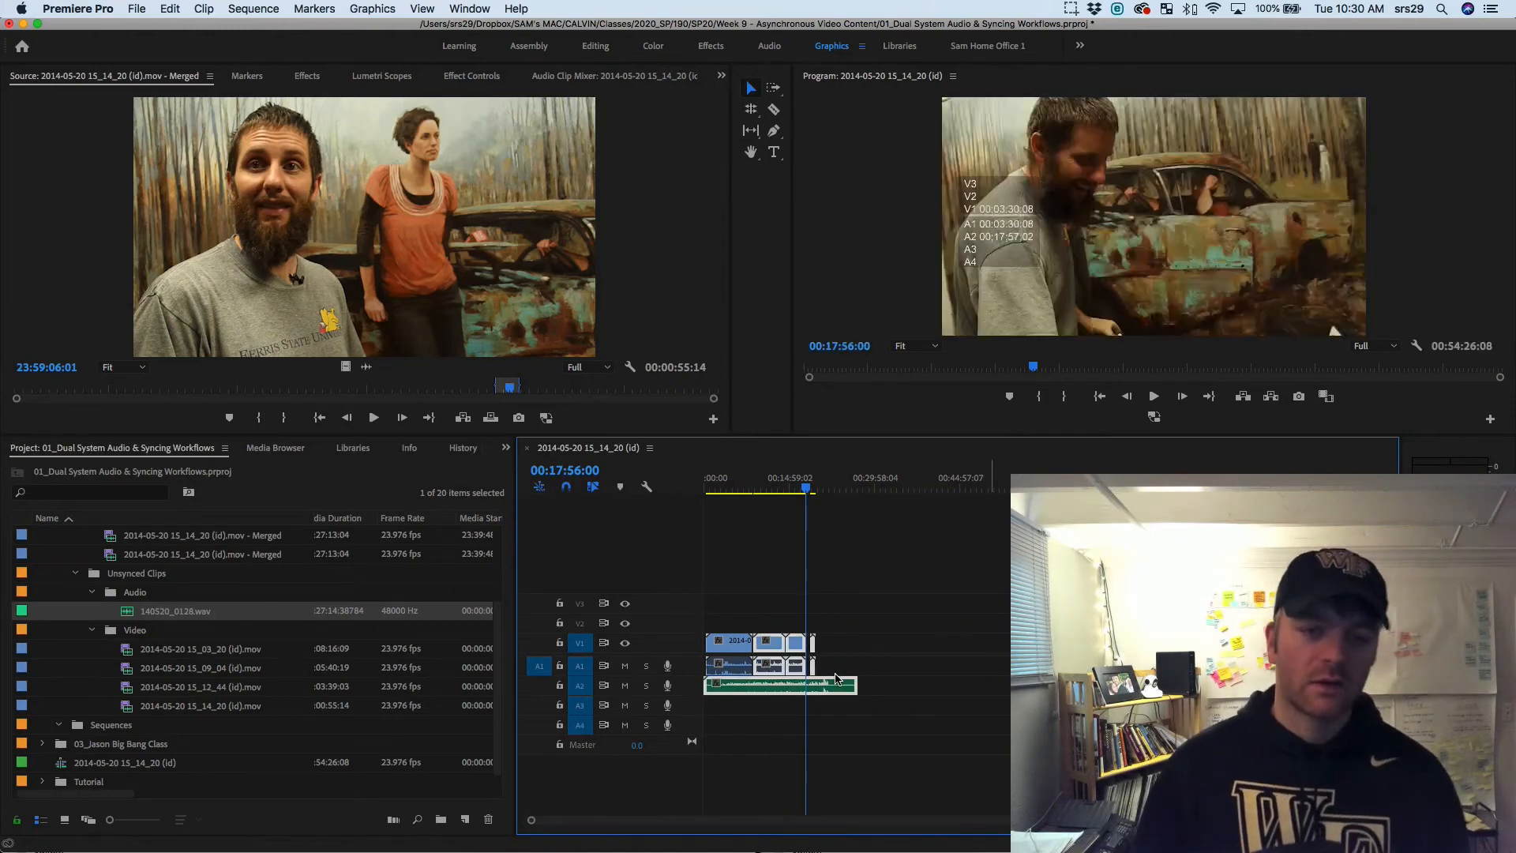
pyautogui.click(793, 489)
pyautogui.press('=')
pyautogui.press('=')
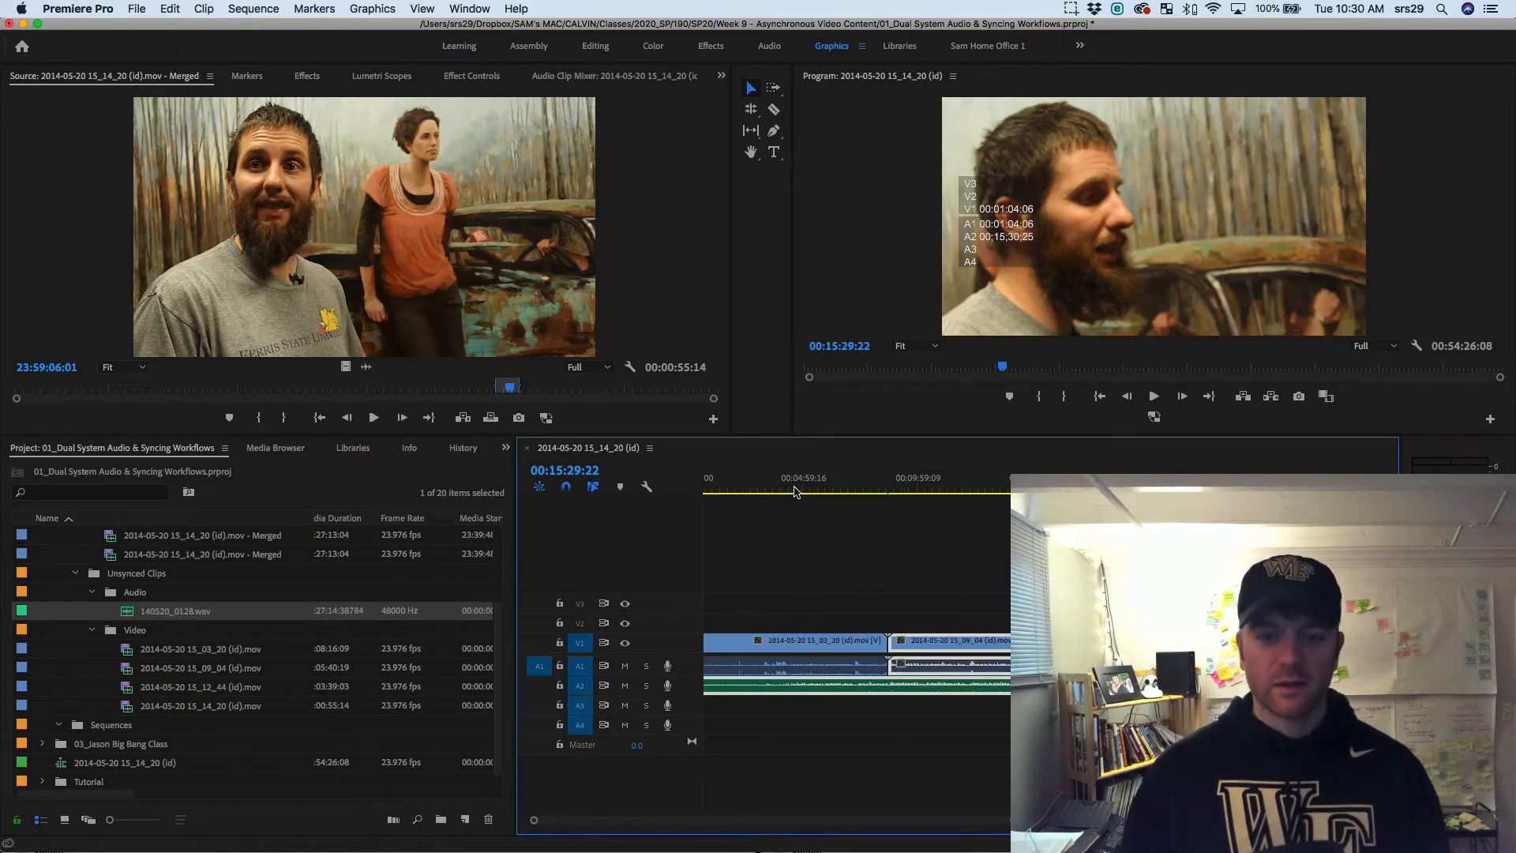
pyautogui.hscroll(-1, 932, 579)
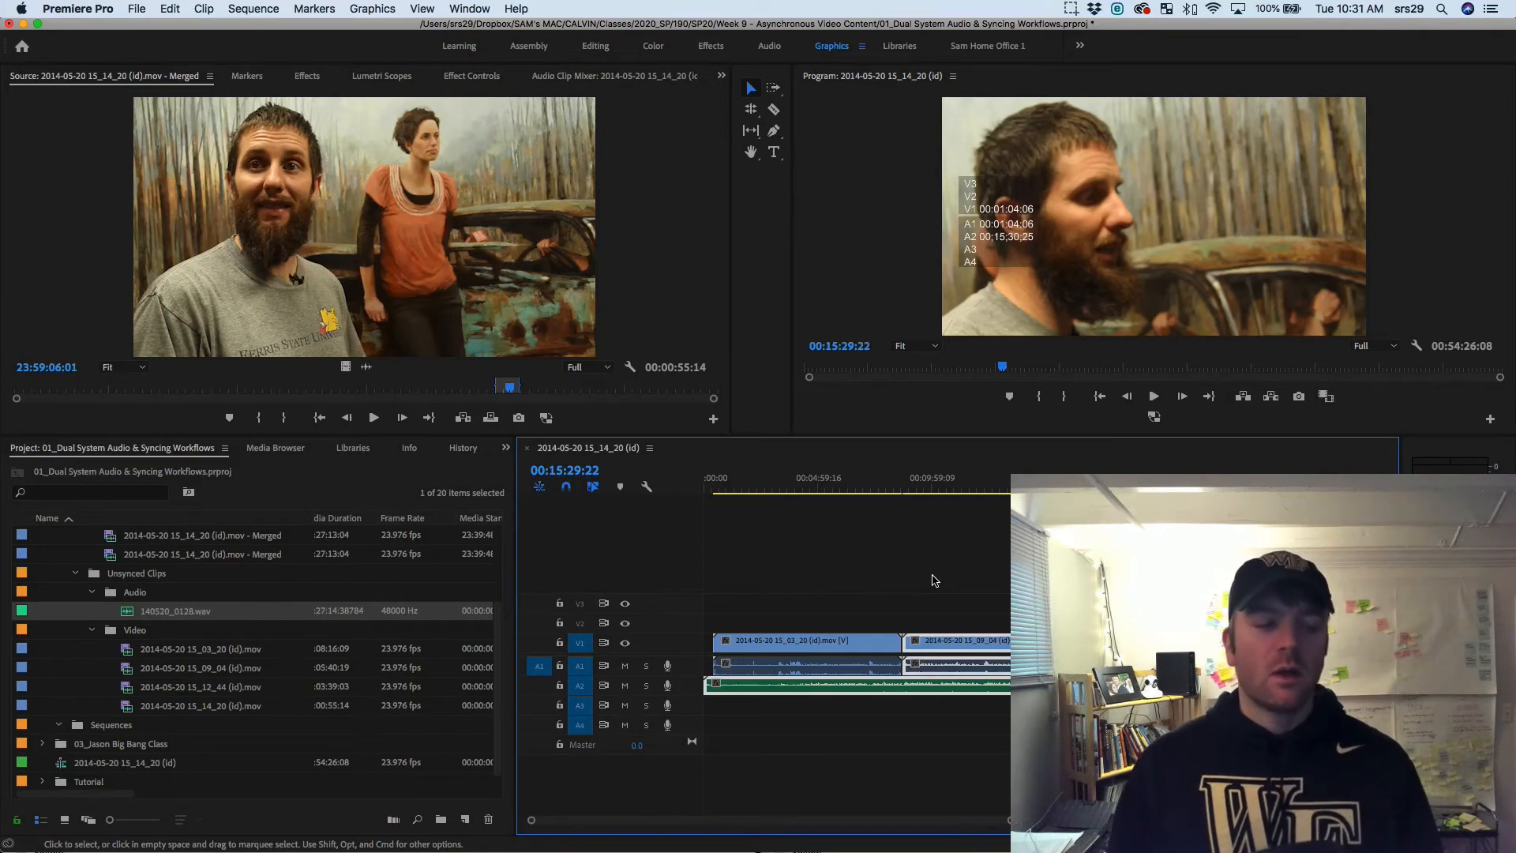
# Open the Jason-big-bang_class_synced sequence from the 03_Jason Big Bang Class bin and scrub through its synced footage to 01:08:41:02
pyautogui.click(42, 744)
pyautogui.scroll(-3, 106, 752)
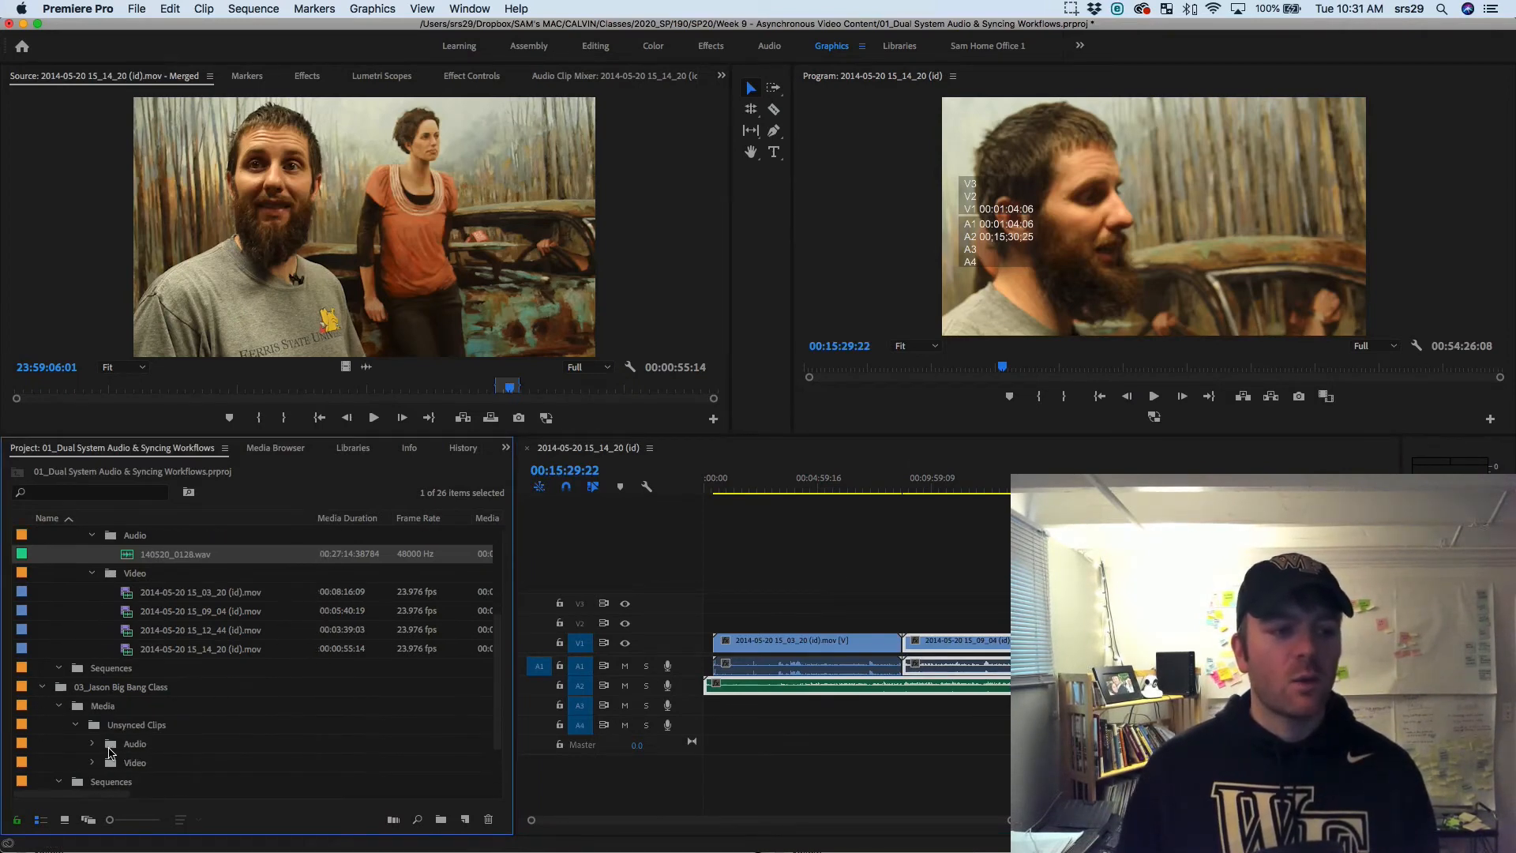
pyautogui.scroll(-1, 96, 762)
pyautogui.doubleClick(94, 783)
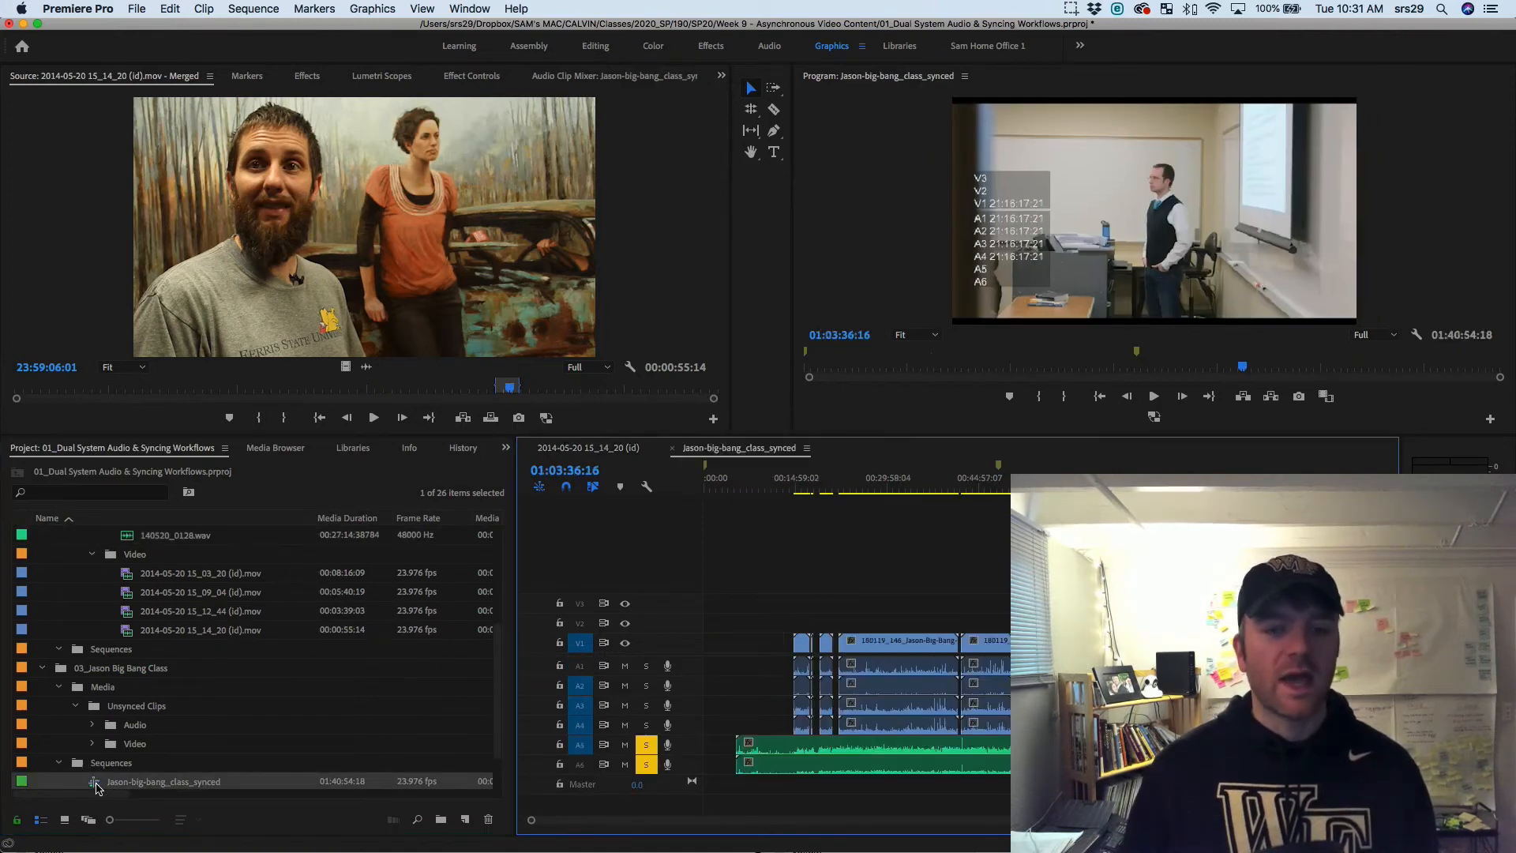
pyautogui.moveTo(937, 483); pyautogui.dragTo(1132, 481)
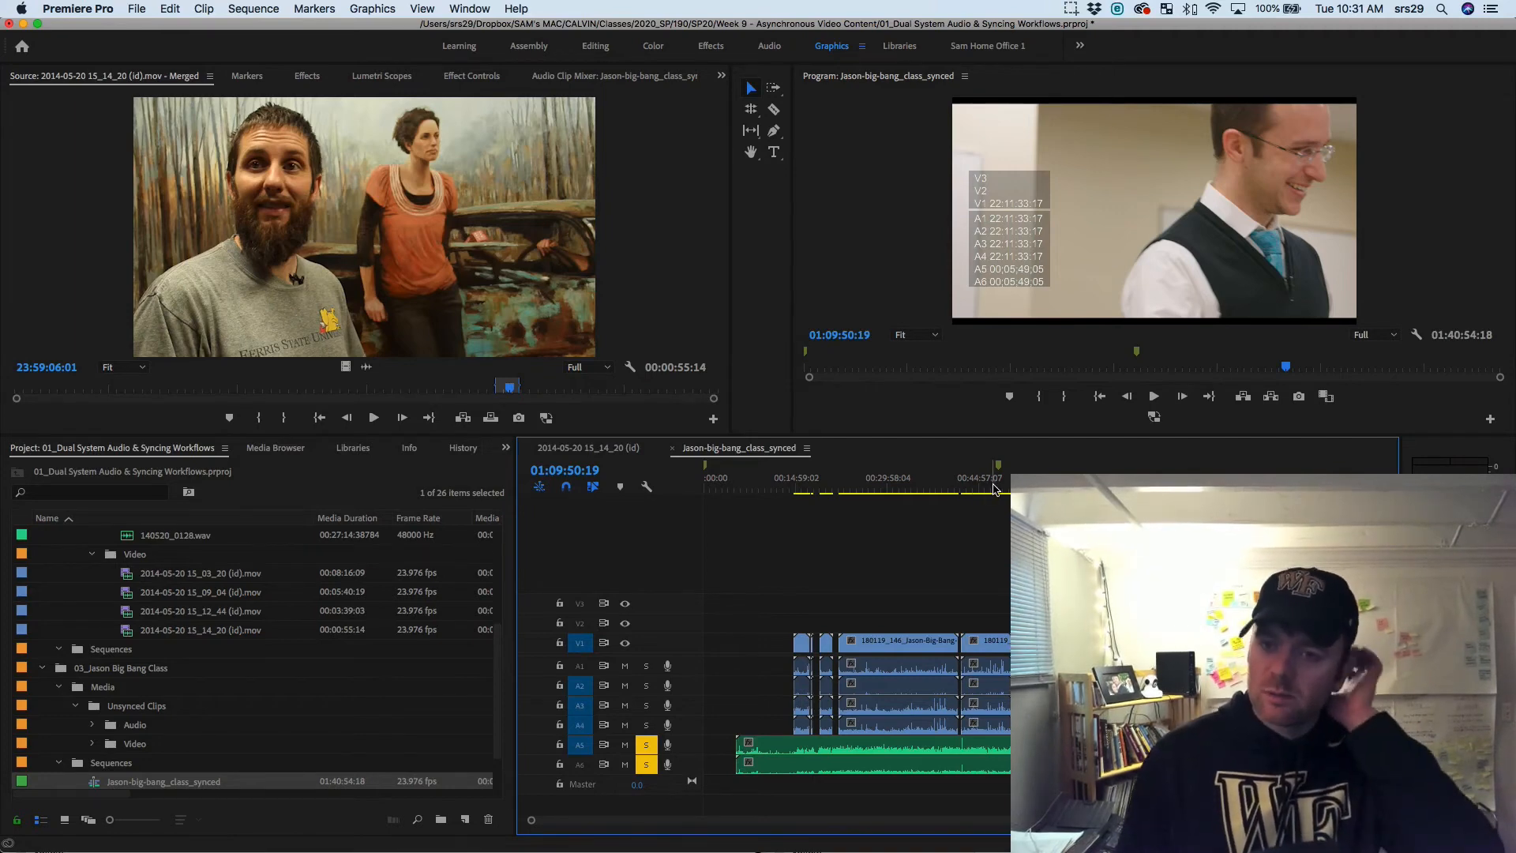
pyautogui.moveTo(993, 483); pyautogui.dragTo(1125, 480)
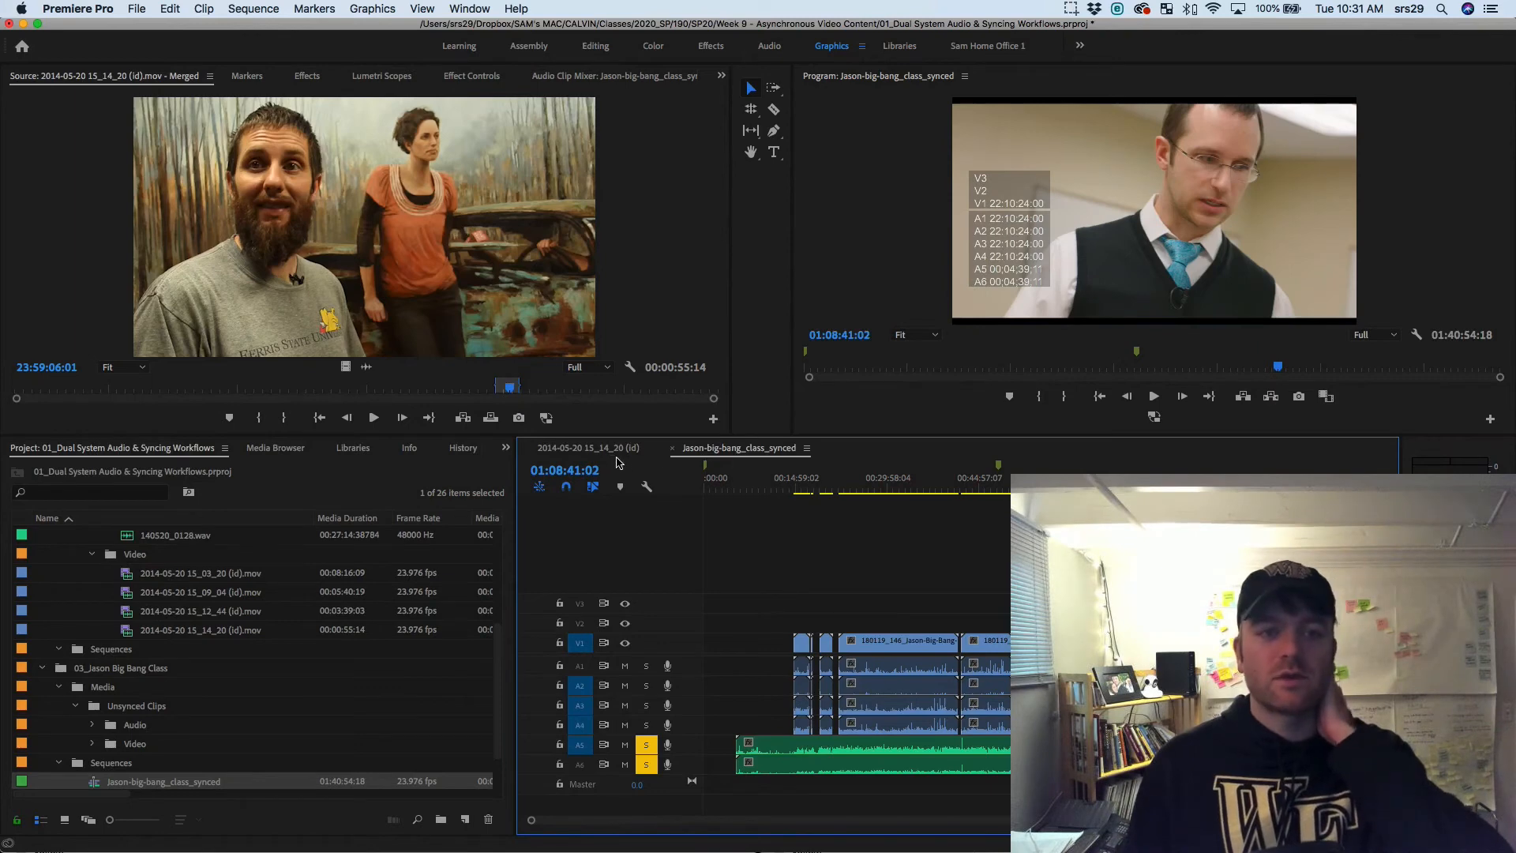
pyautogui.click(611, 448)
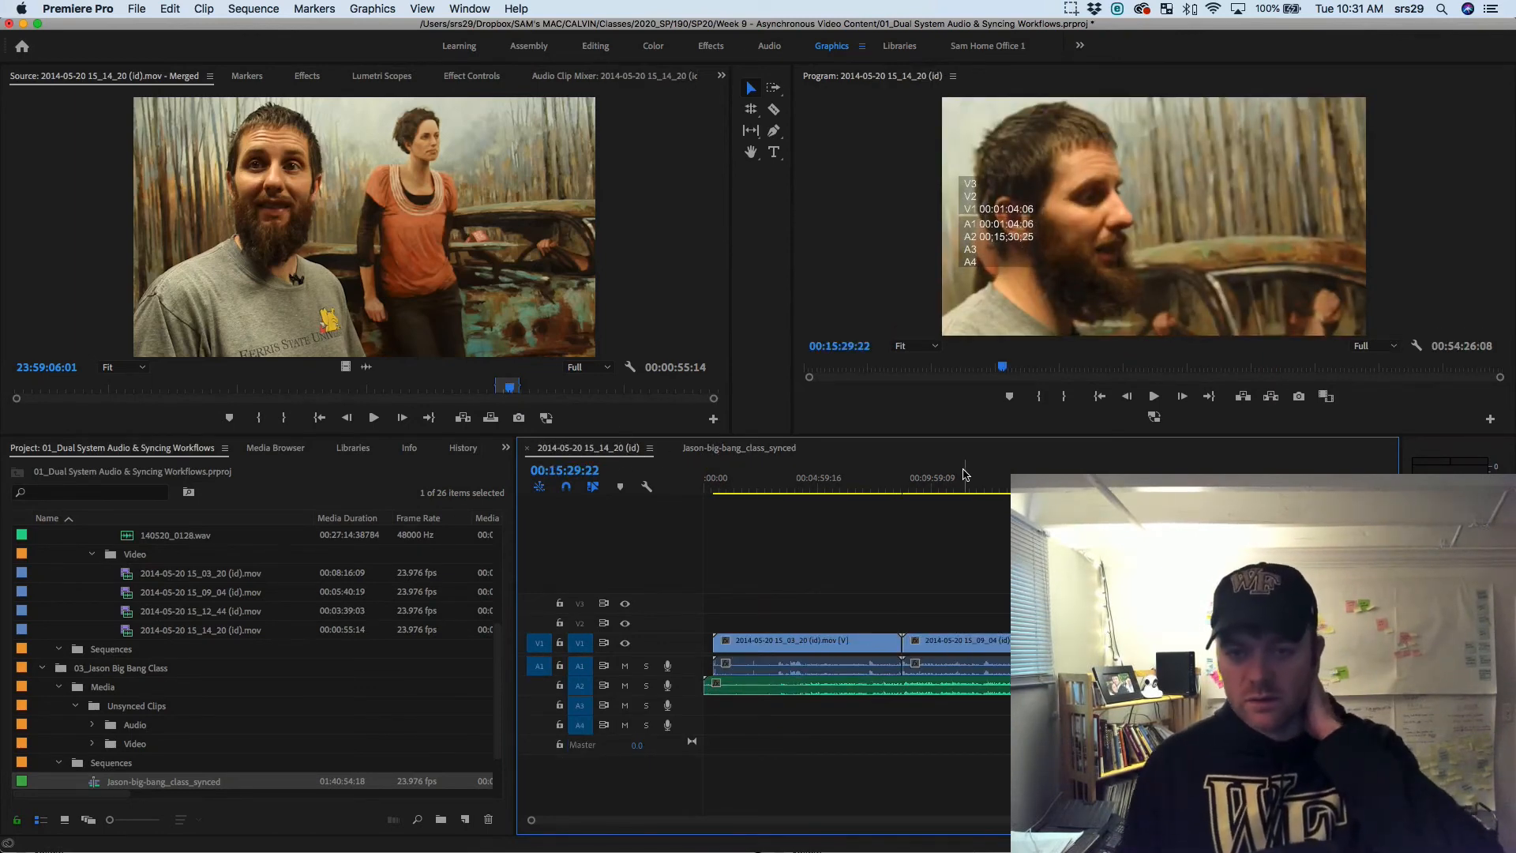
pyautogui.click(927, 491)
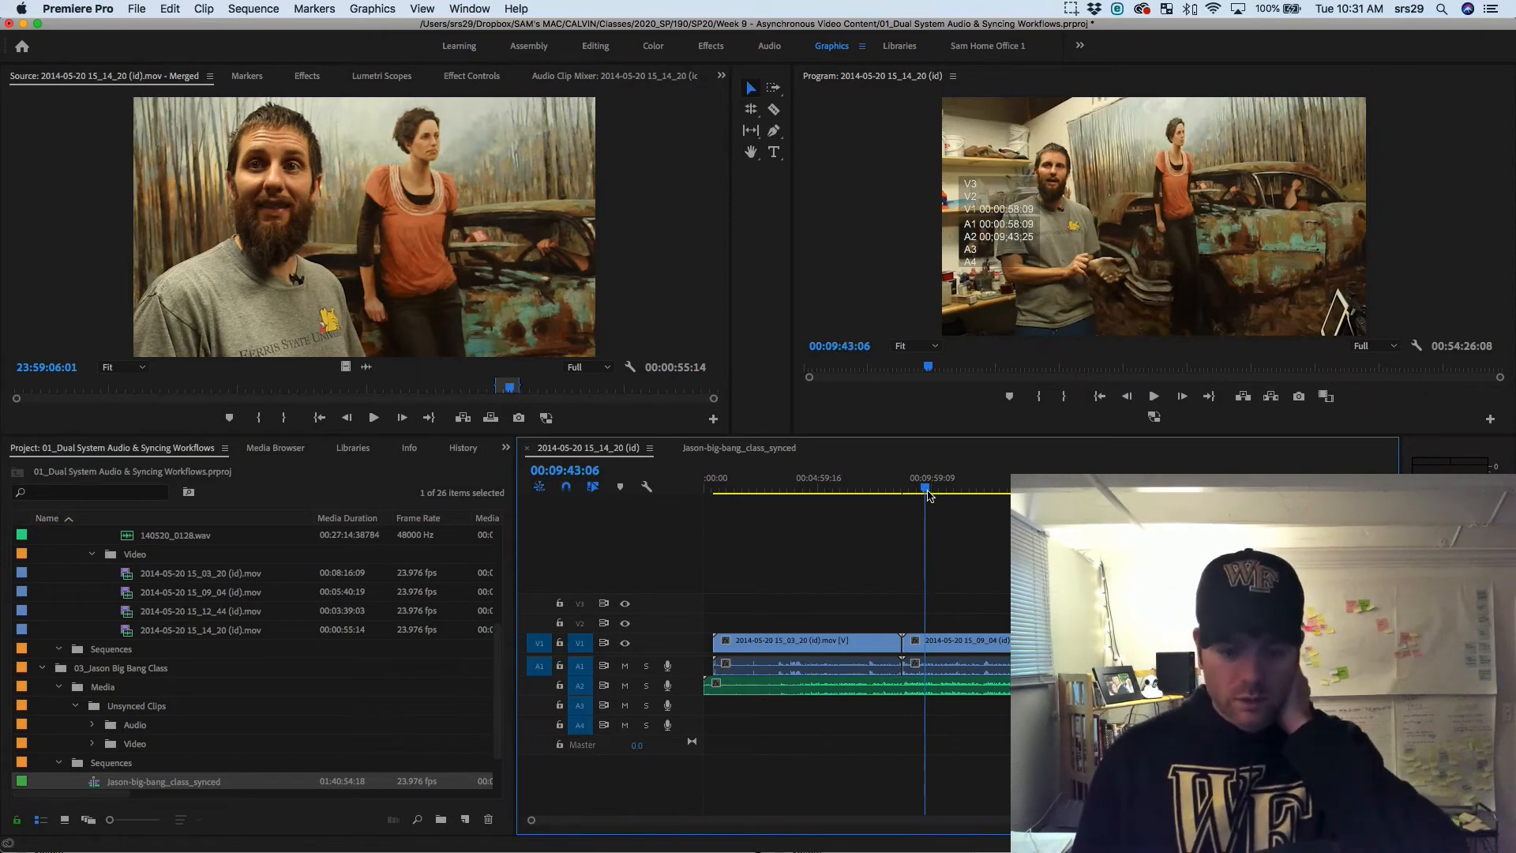
pyautogui.press('i')
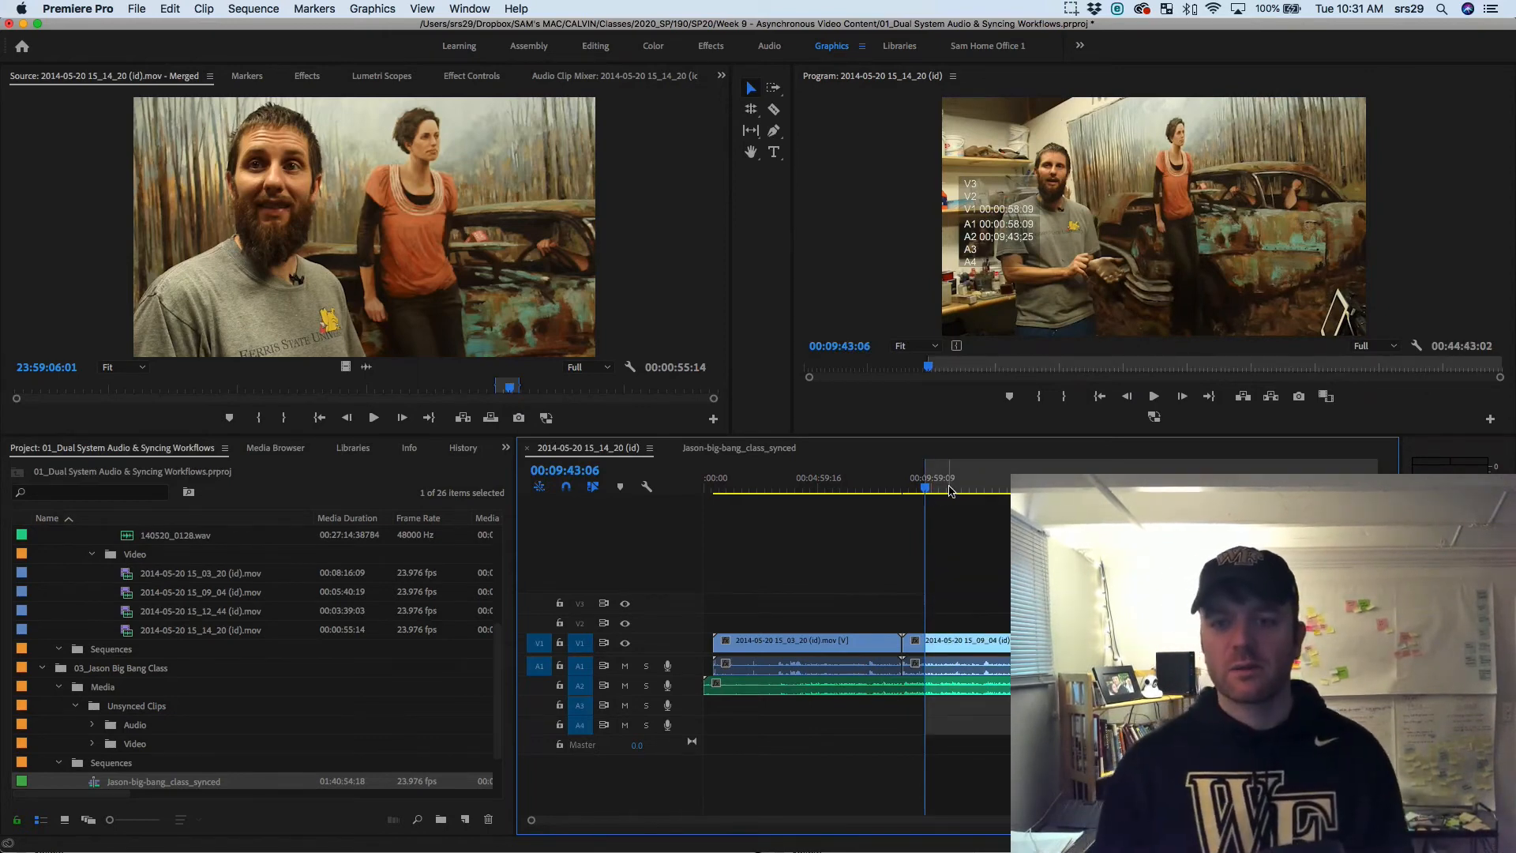
pyautogui.click(951, 490)
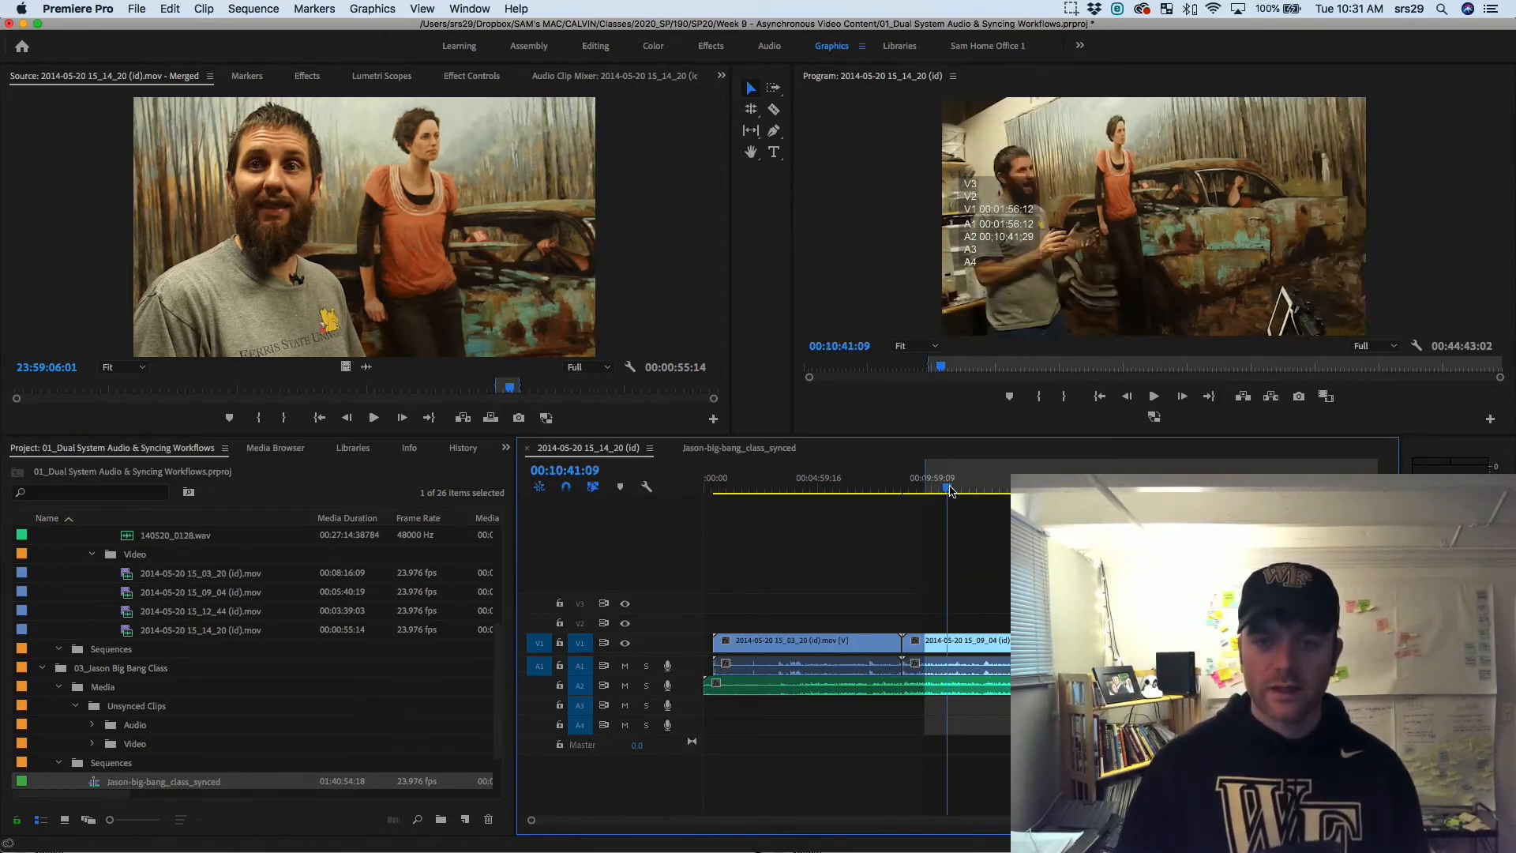
pyautogui.press('o')
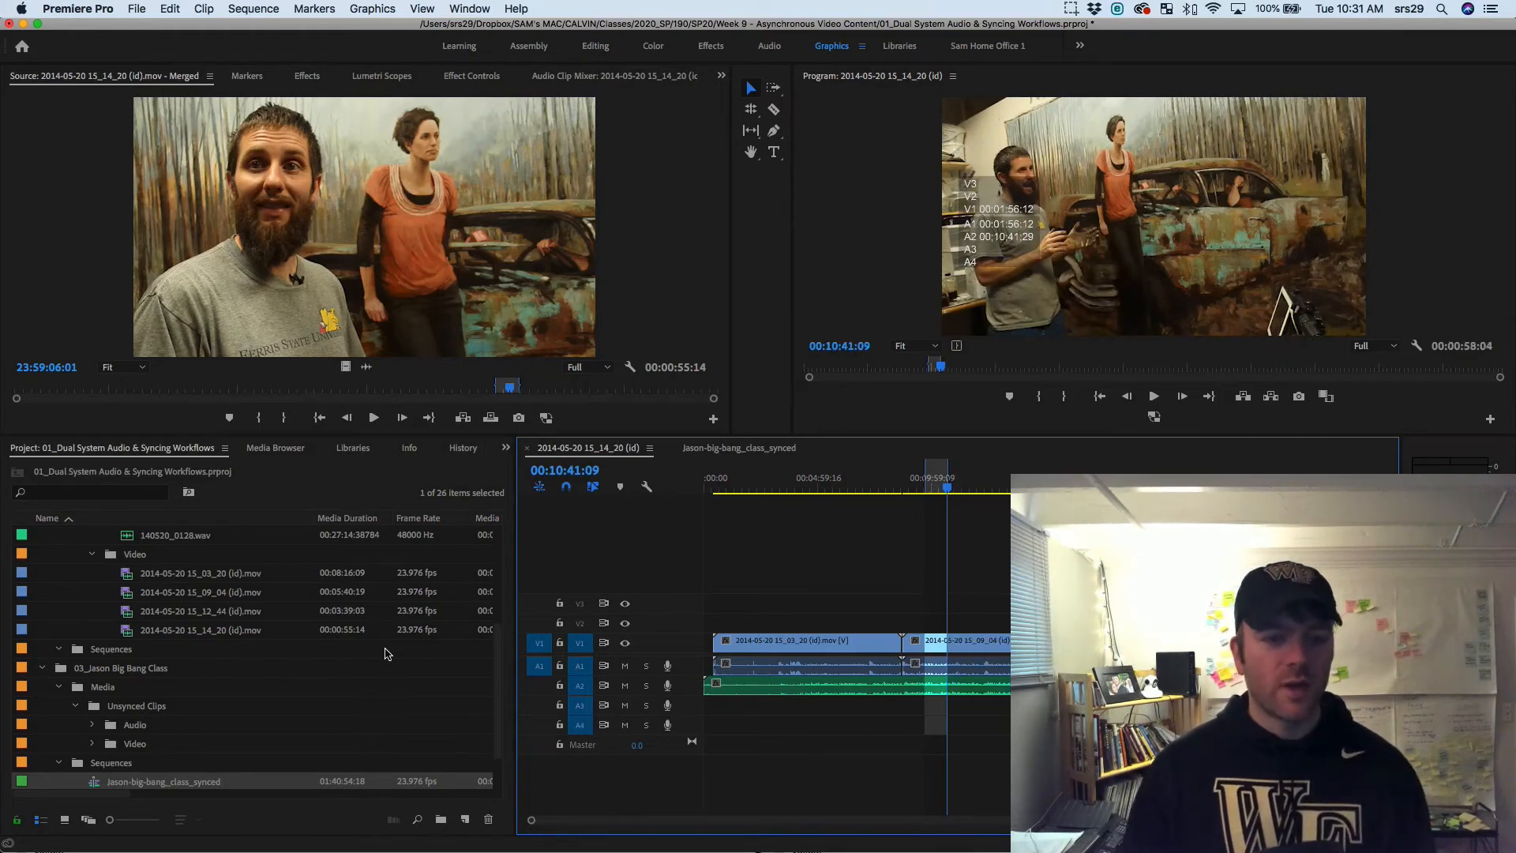
pyautogui.click(575, 689)
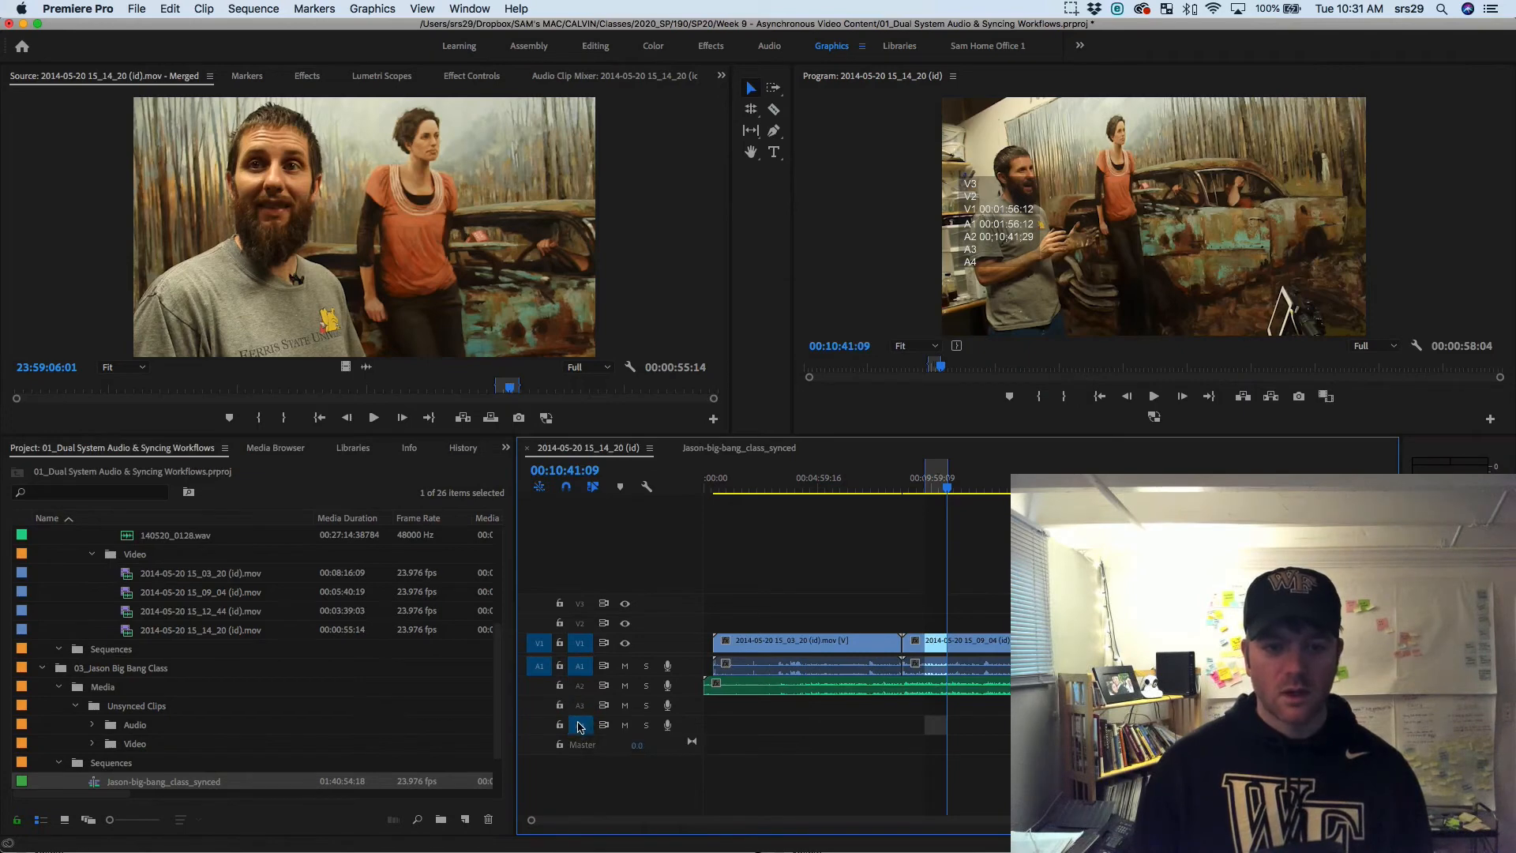
pyautogui.click(579, 724)
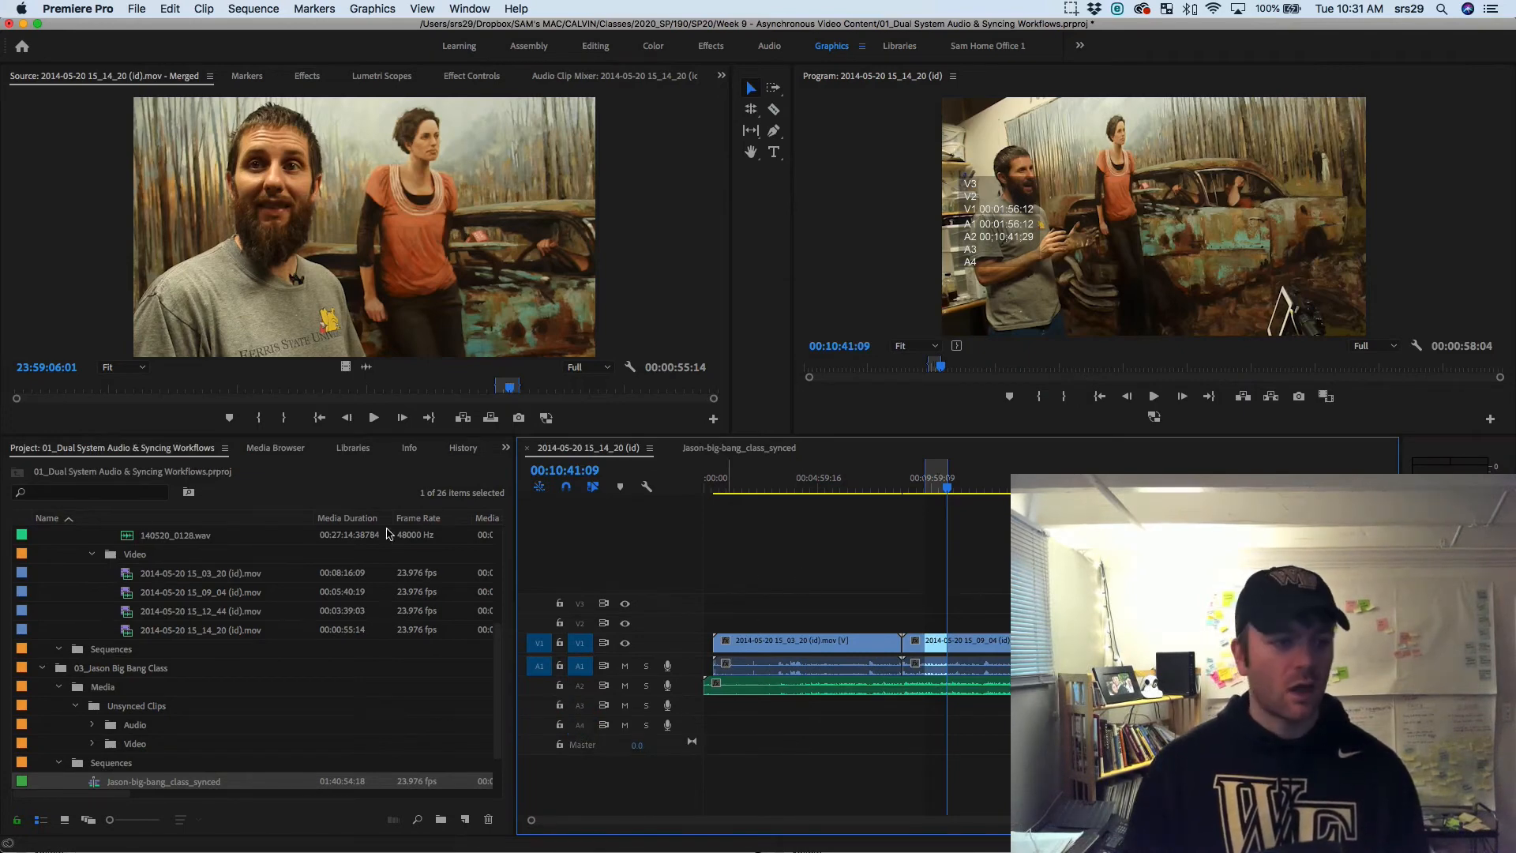
# Collapse the 03_Jason Big Bang Class bin in the project
pyautogui.scroll(3, 222, 617)
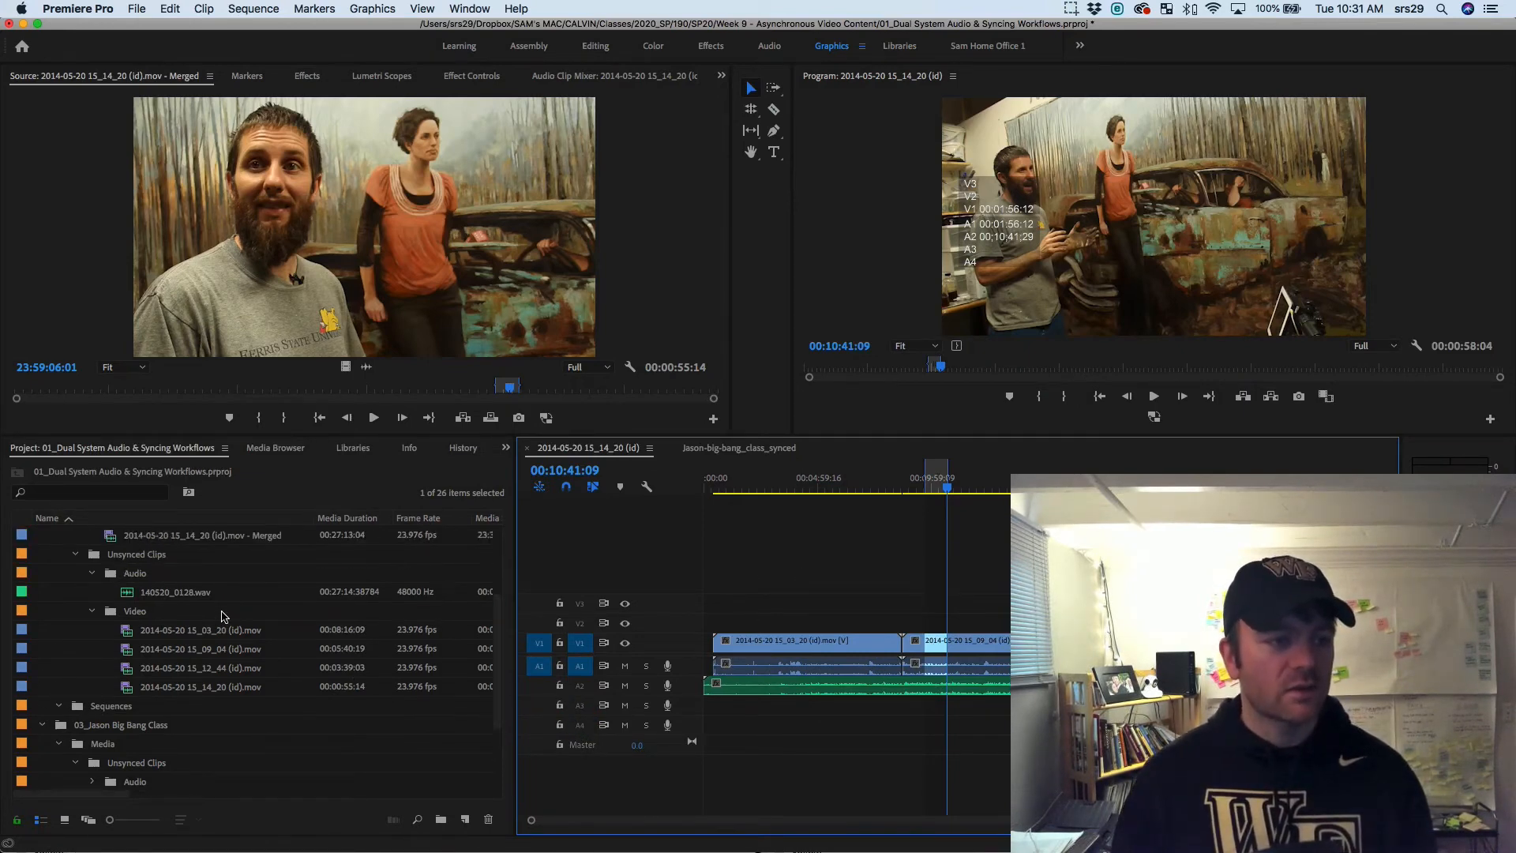
pyautogui.scroll(-2, 222, 616)
pyautogui.scroll(2, 222, 617)
pyautogui.click(43, 725)
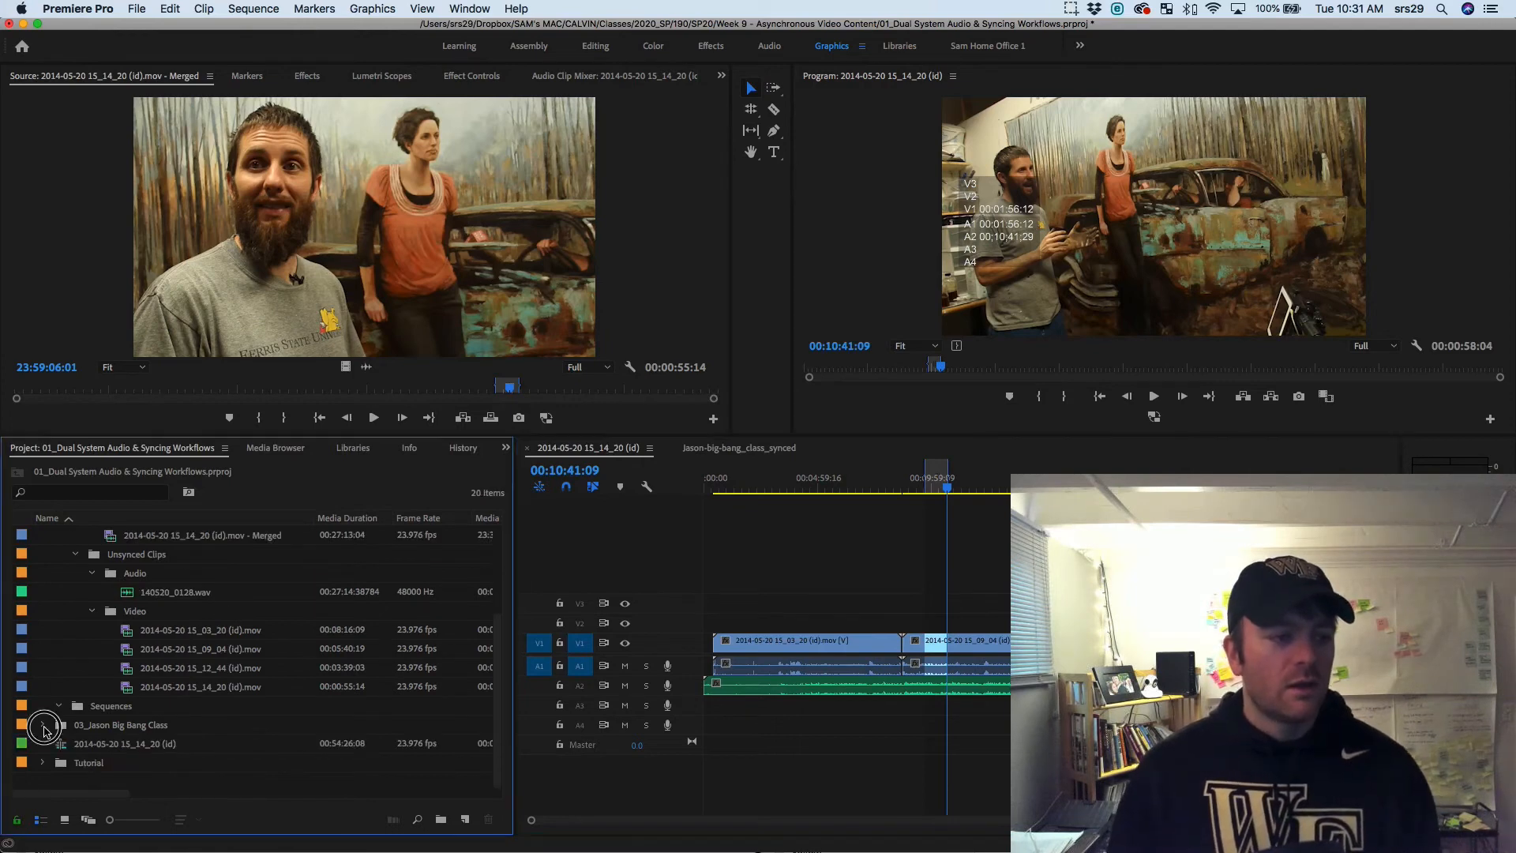
pyautogui.scroll(7, 44, 722)
pyautogui.click(75, 687)
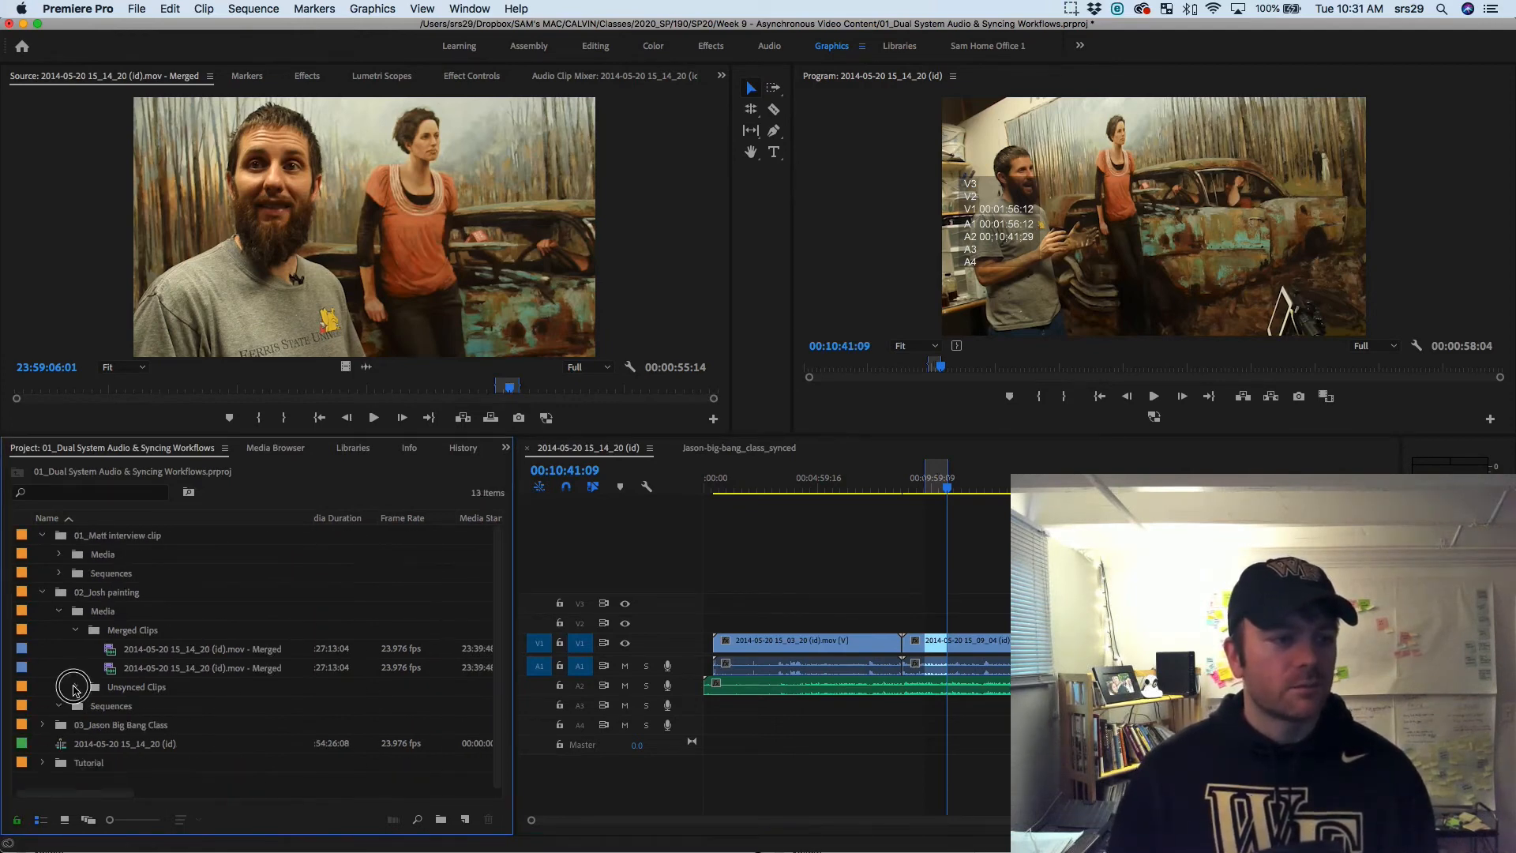
pyautogui.click(59, 705)
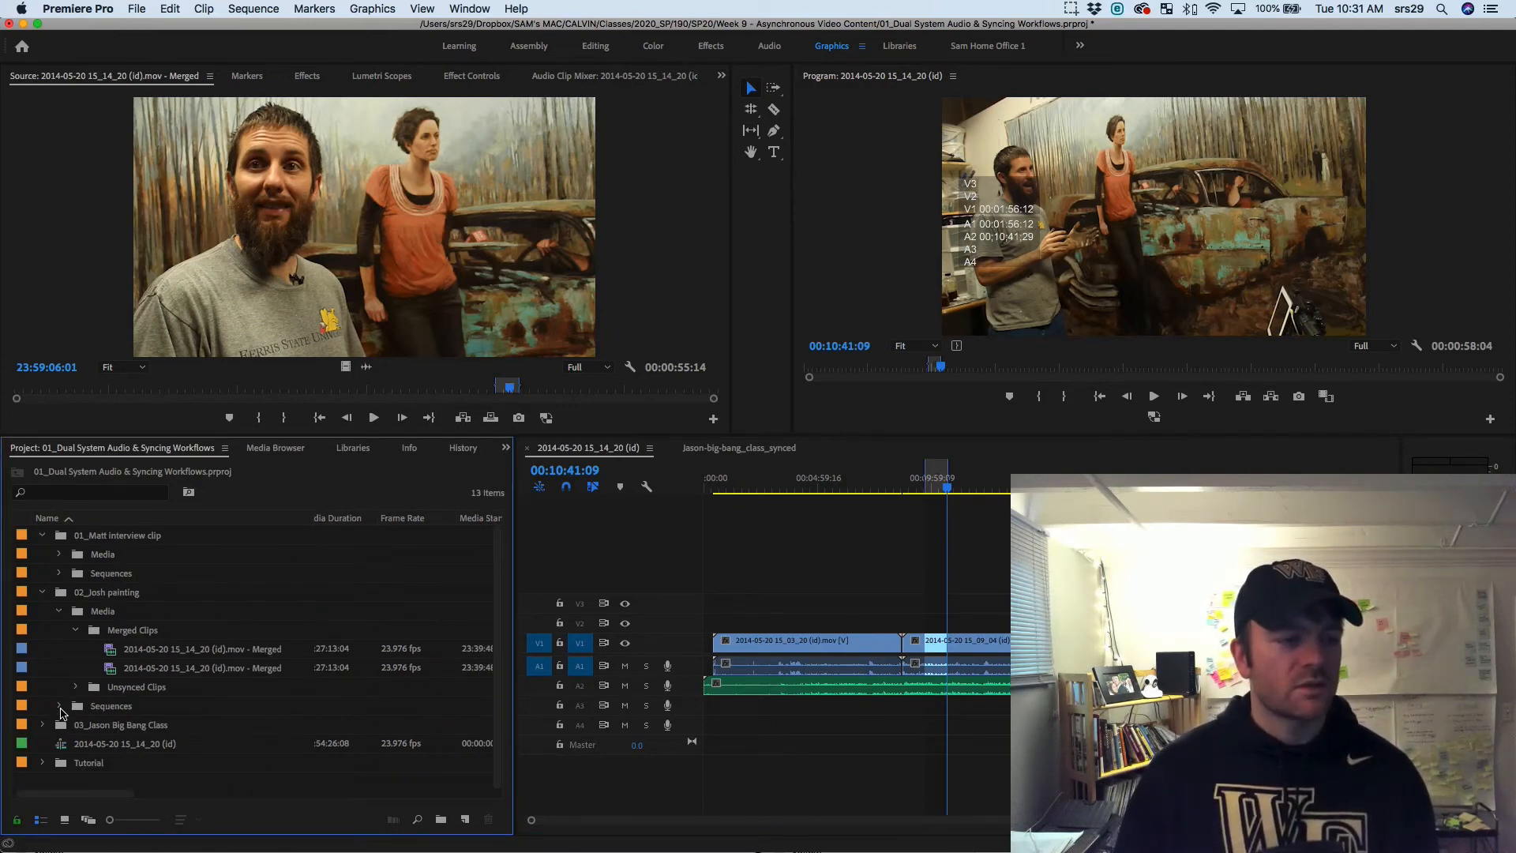
pyautogui.click(59, 611)
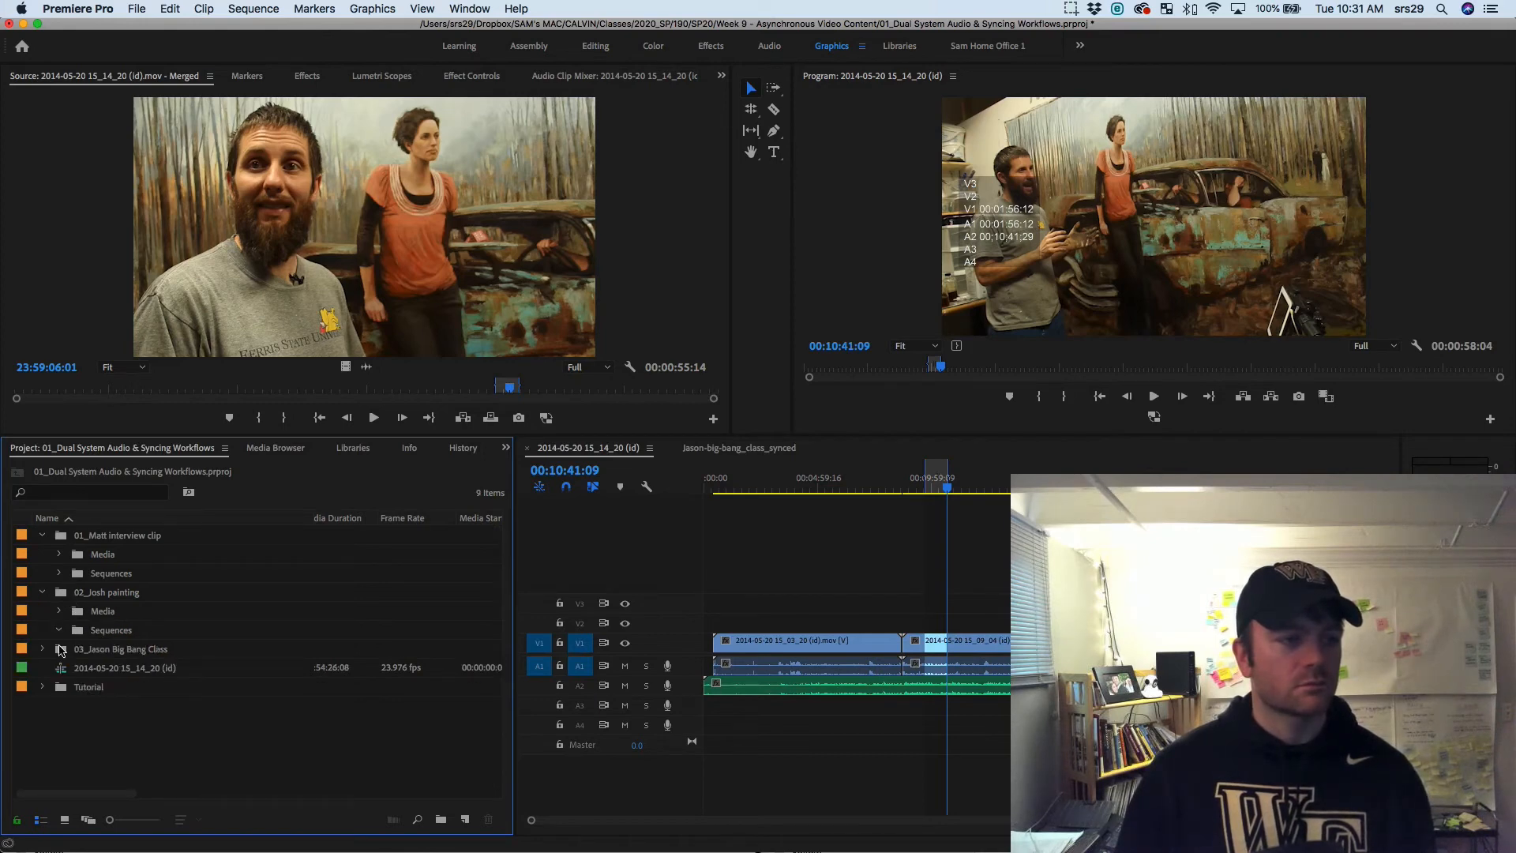
pyautogui.click(92, 633)
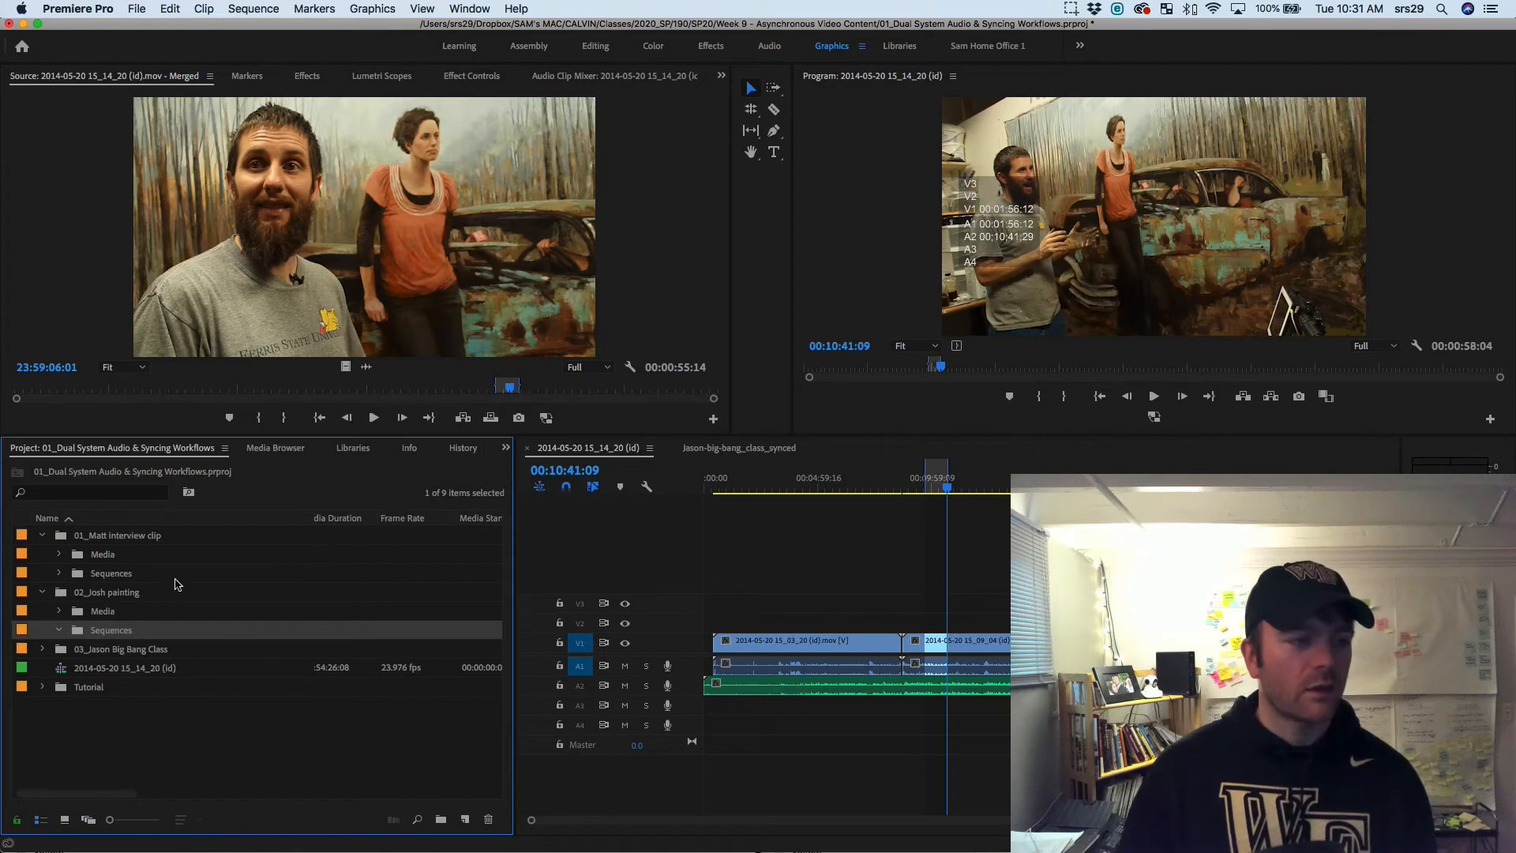
pyautogui.click(59, 611)
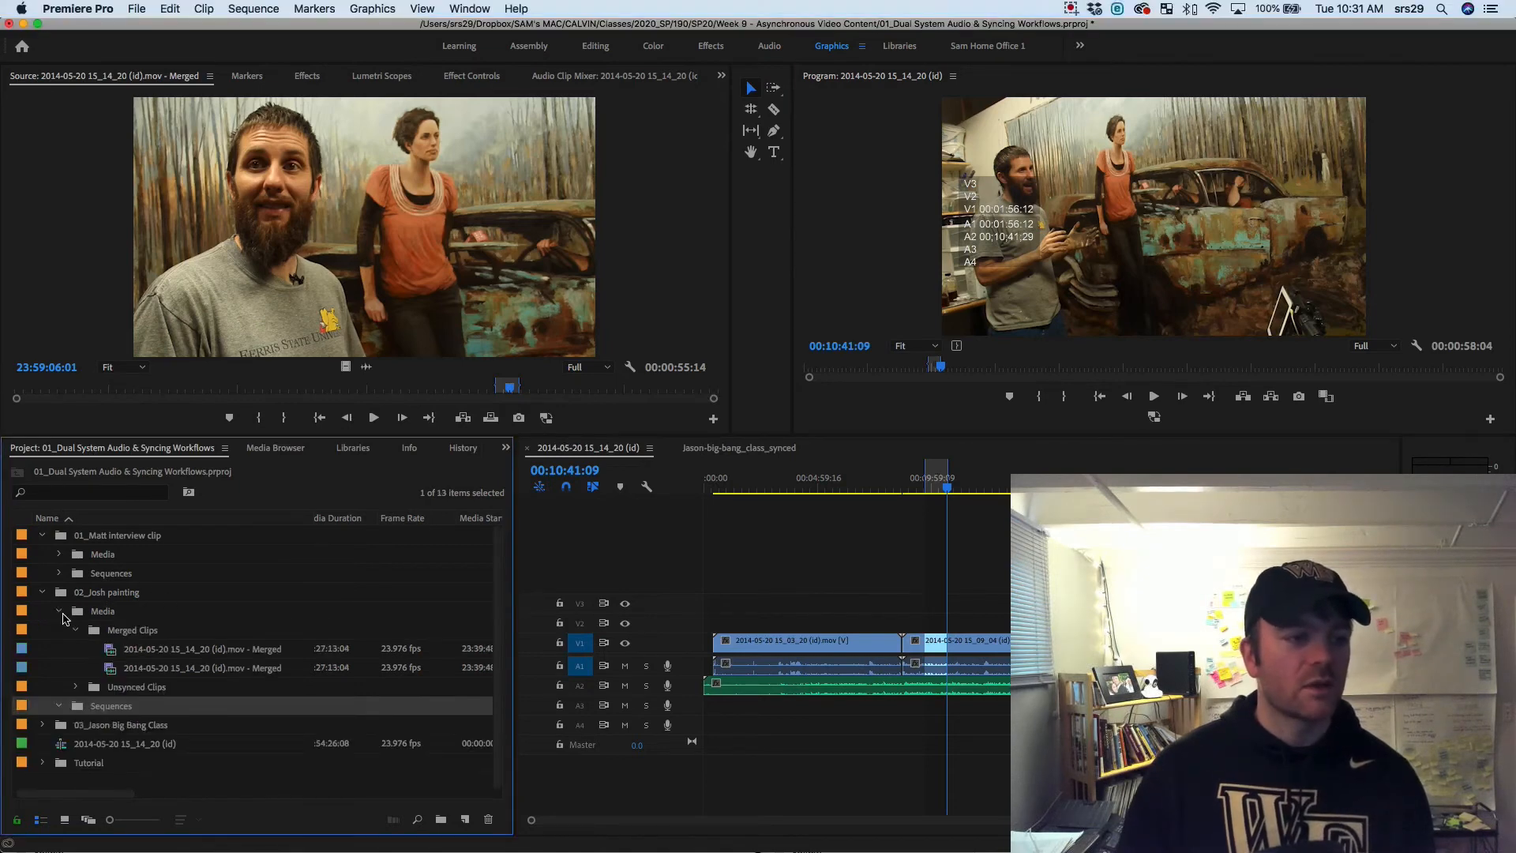
pyautogui.click(75, 686)
pyautogui.scroll(-5, 116, 737)
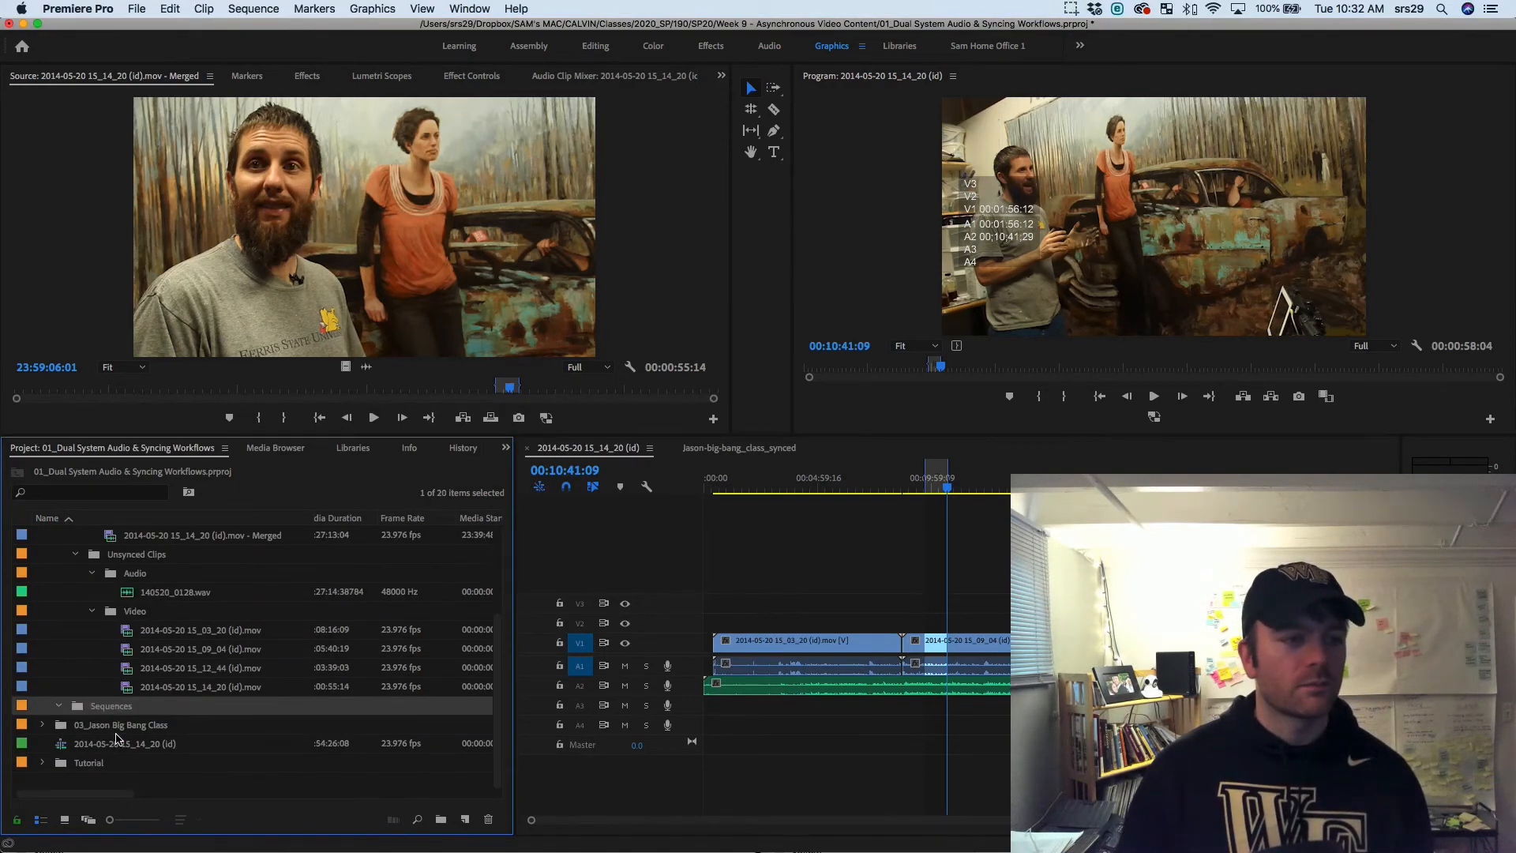
pyautogui.scroll(2, 98, 632)
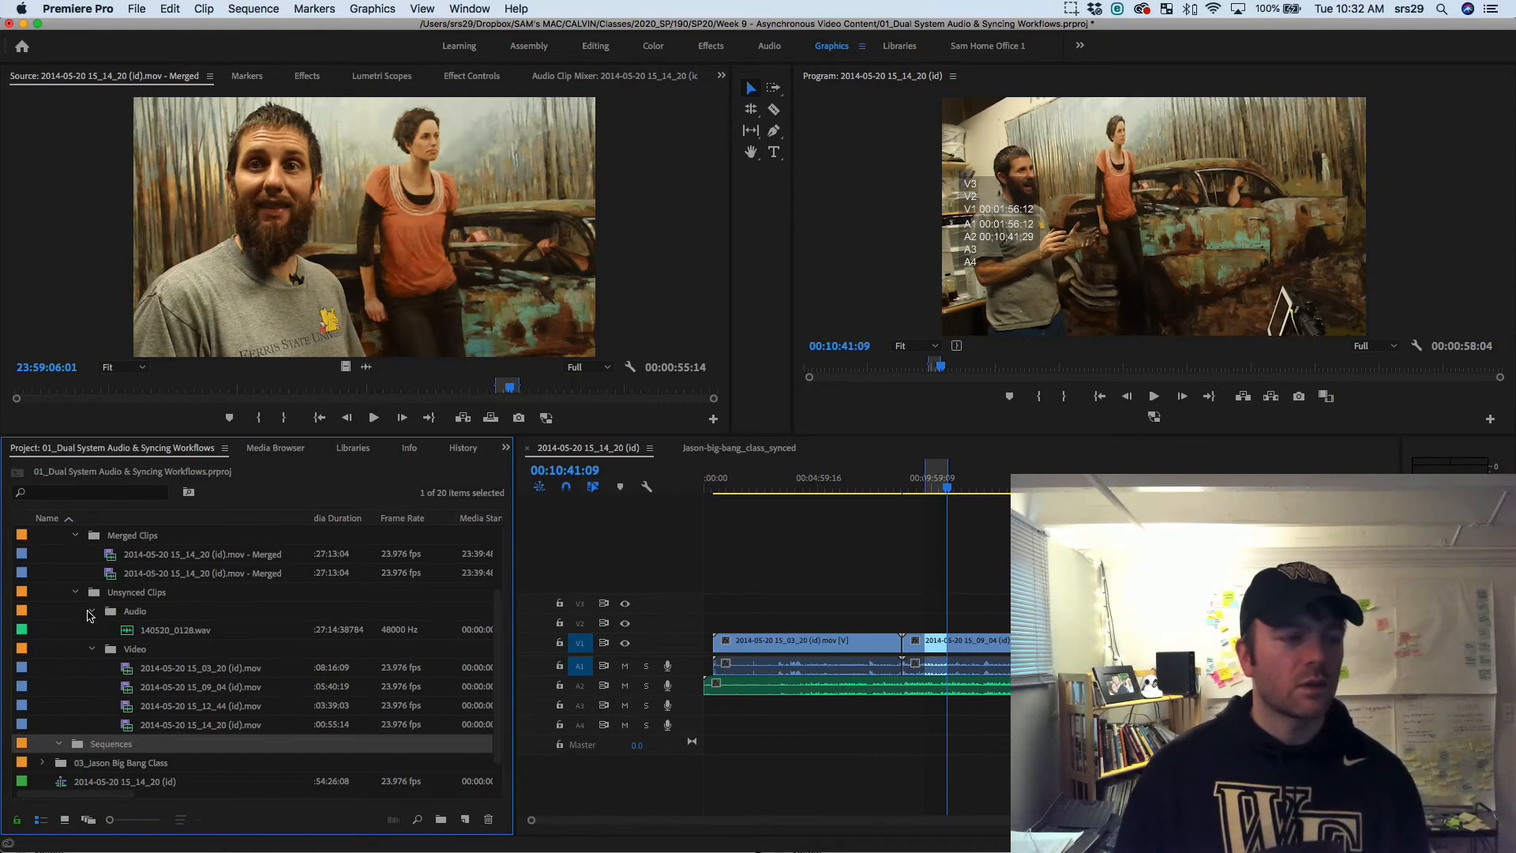
pyautogui.scroll(-2, 111, 632)
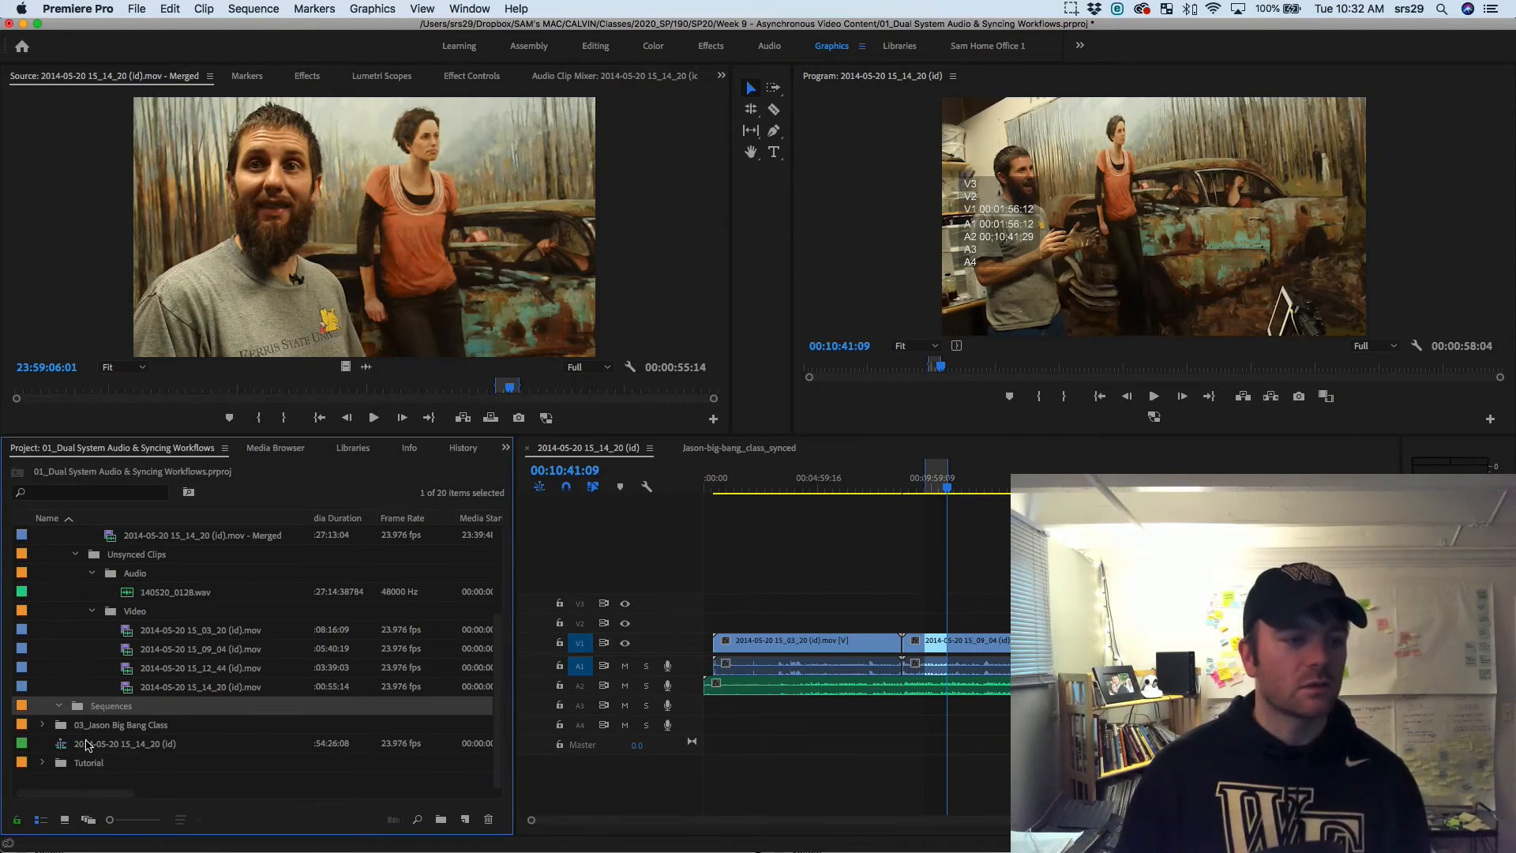
pyautogui.moveTo(84, 747); pyautogui.dragTo(98, 706)
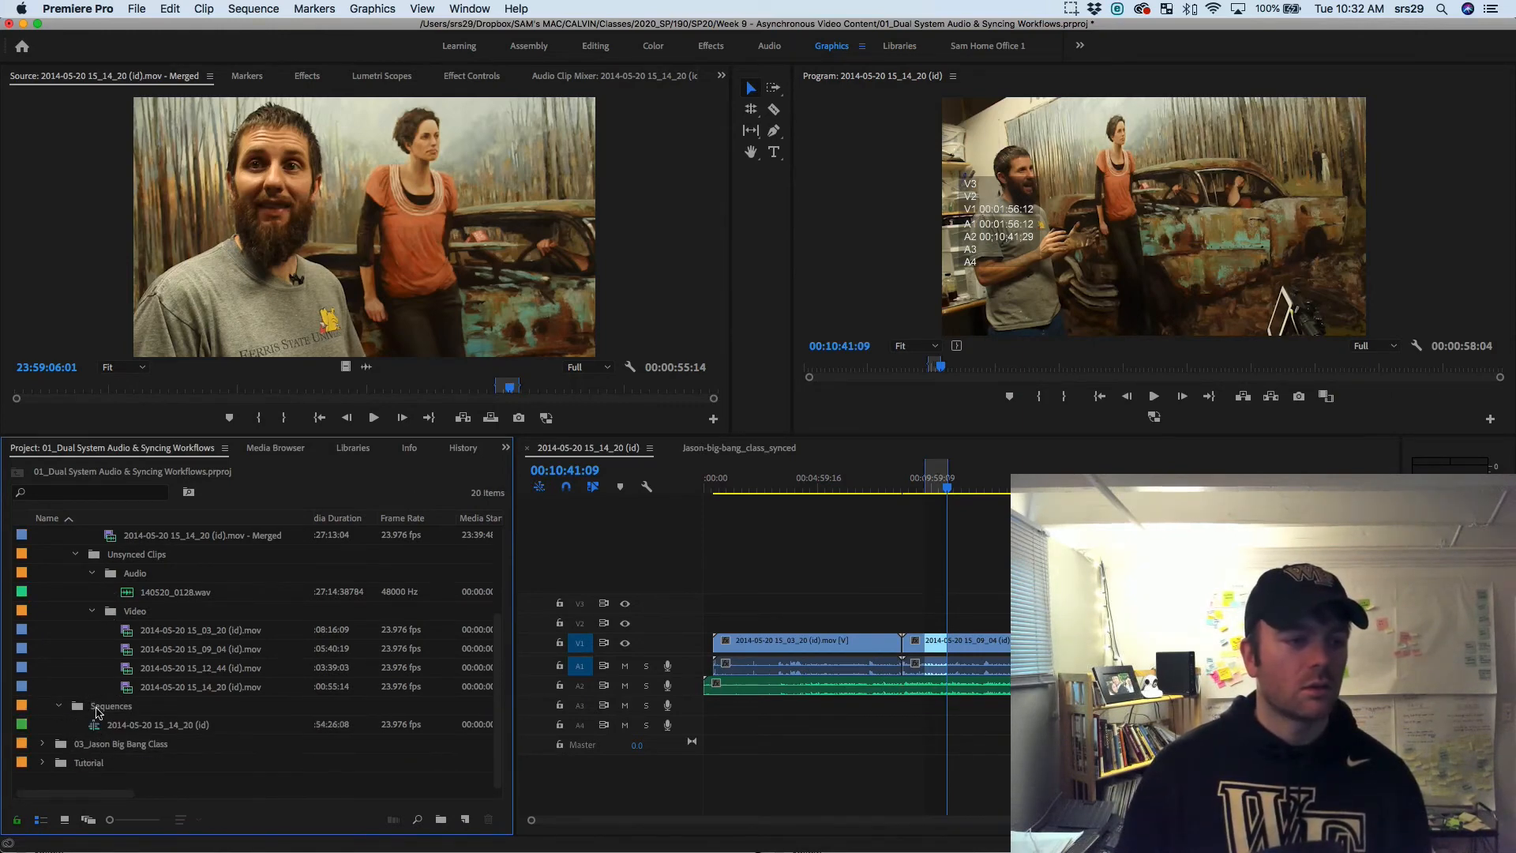
# Rename the moved sequence as Josh-painting_synced
pyautogui.click(132, 725)
pyautogui.press('BackSpace')
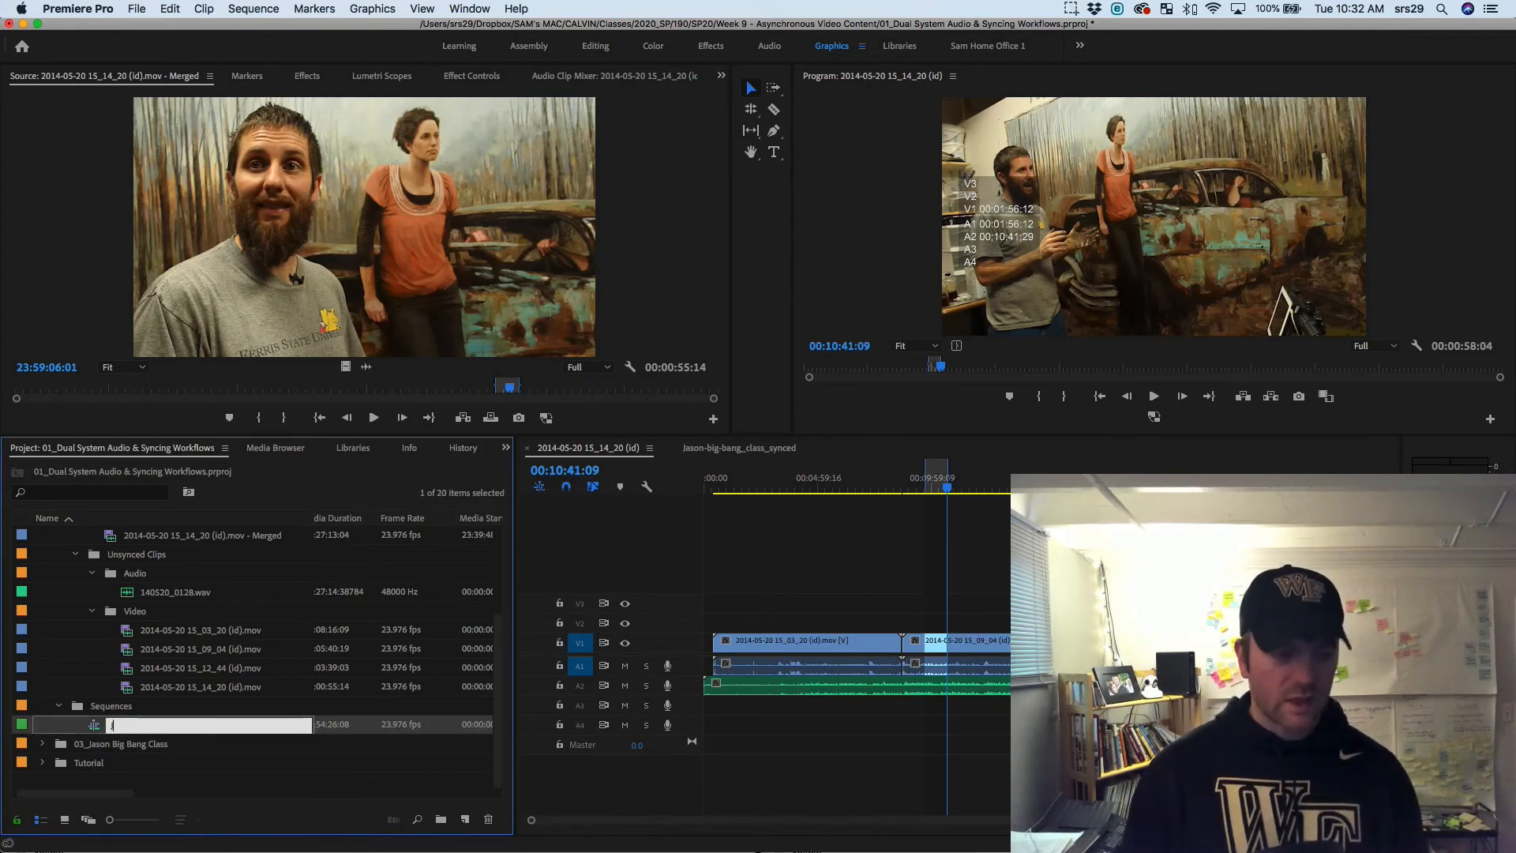
pyautogui.write('Josh-painting')
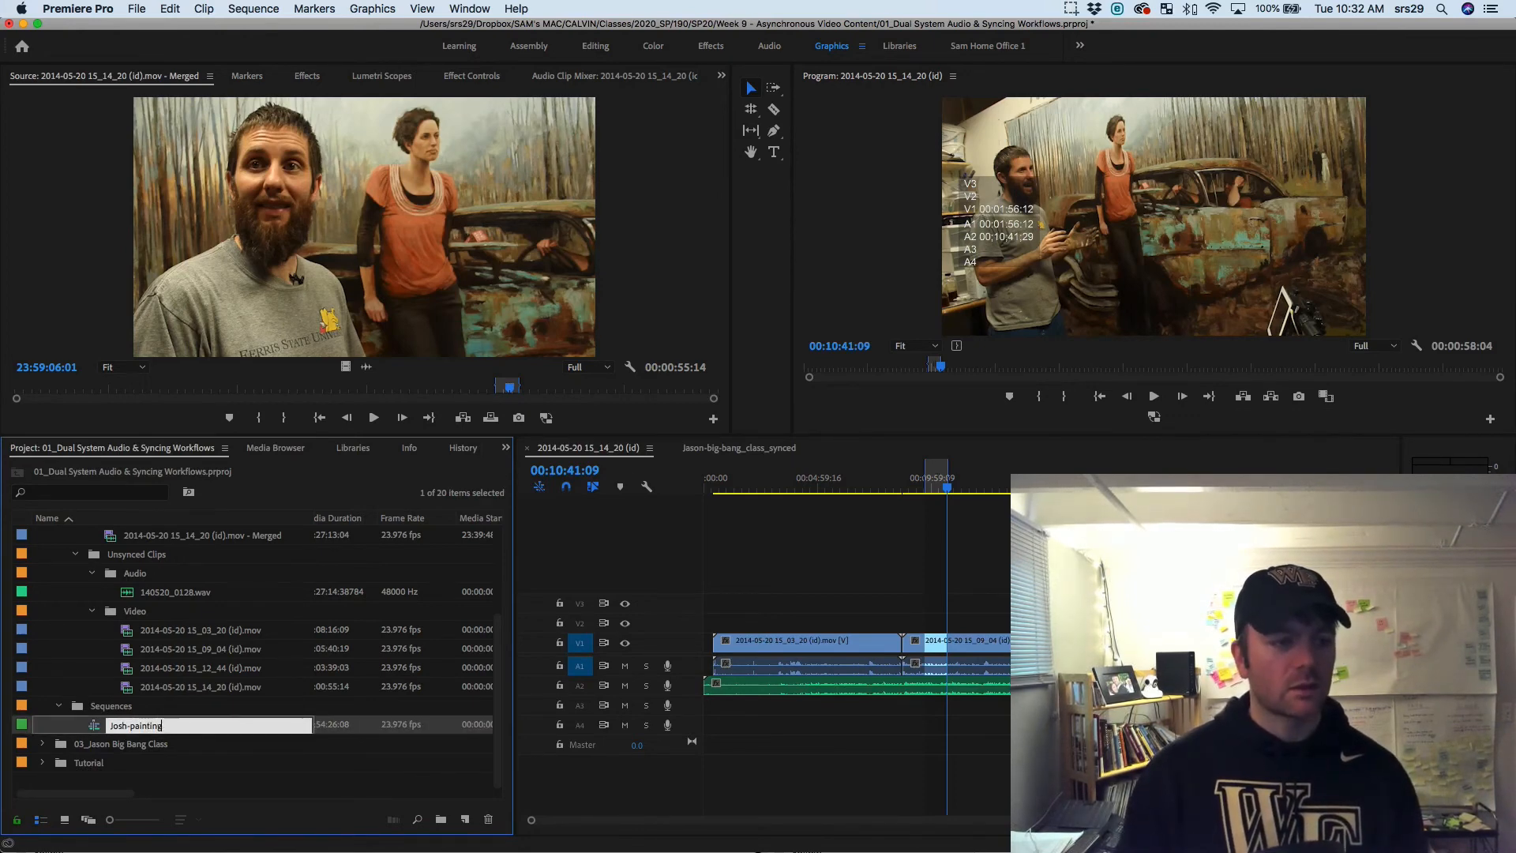
pyautogui.write('_synced')
pyautogui.press('Tab')
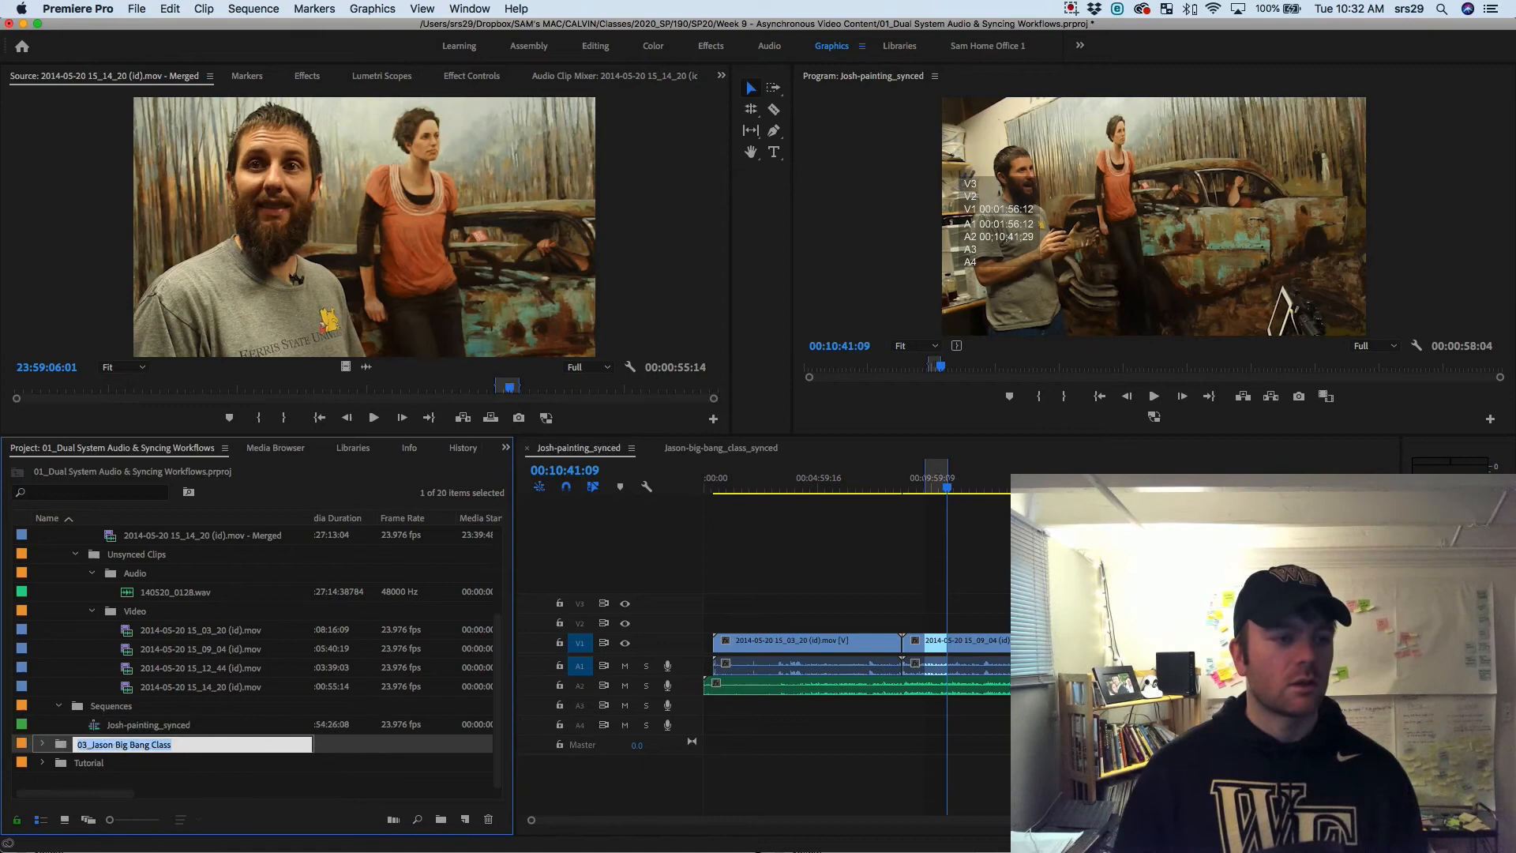
# Duplicate the Josh-painting_synced sequence and rename the copy as Josh-painting_rough cut
pyautogui.click(97, 723)
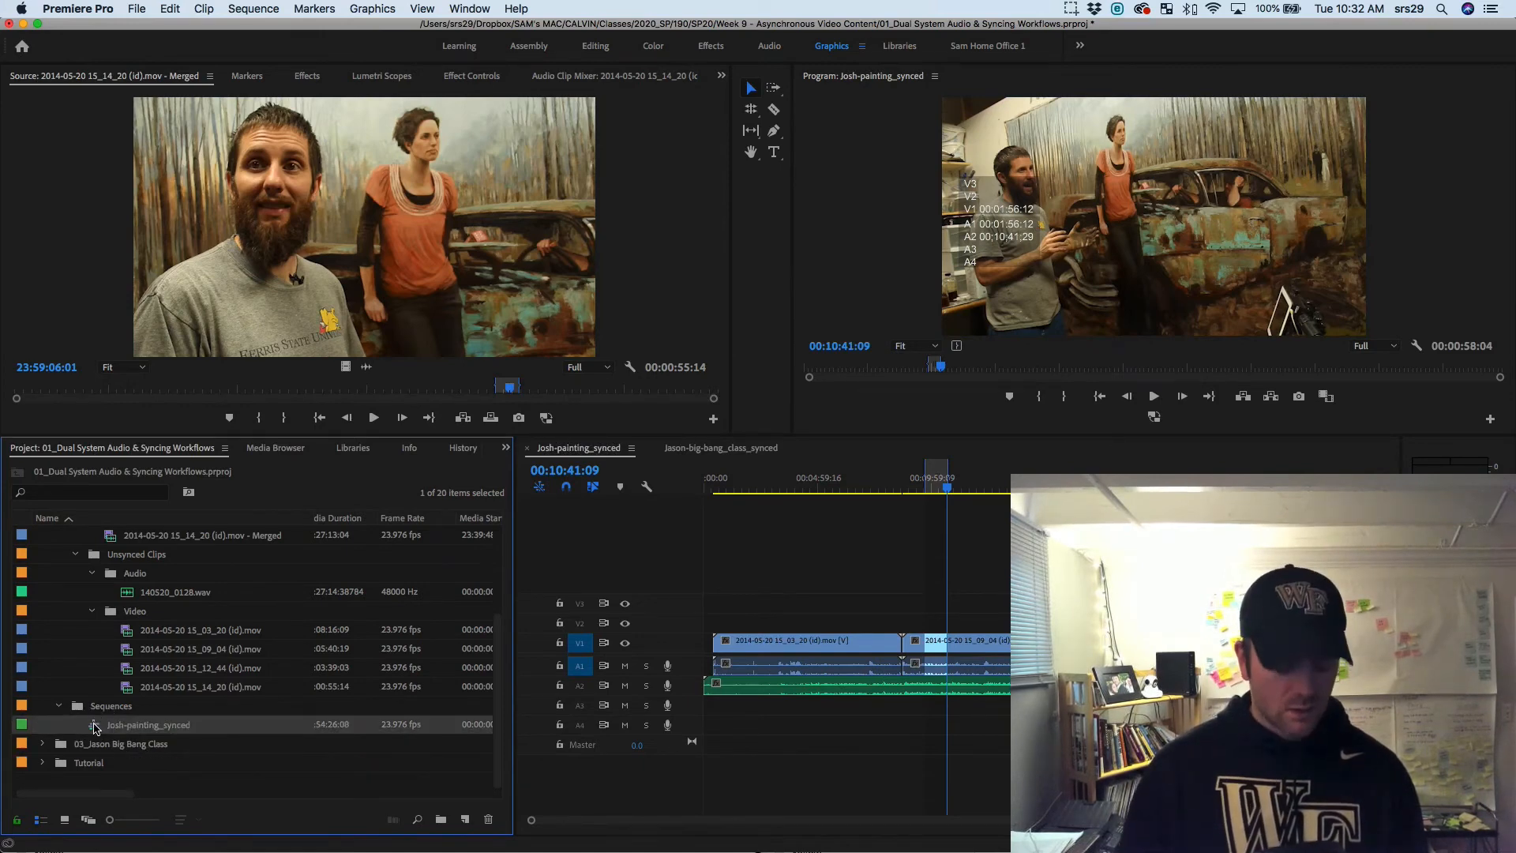
pyautogui.rightClick(96, 724)
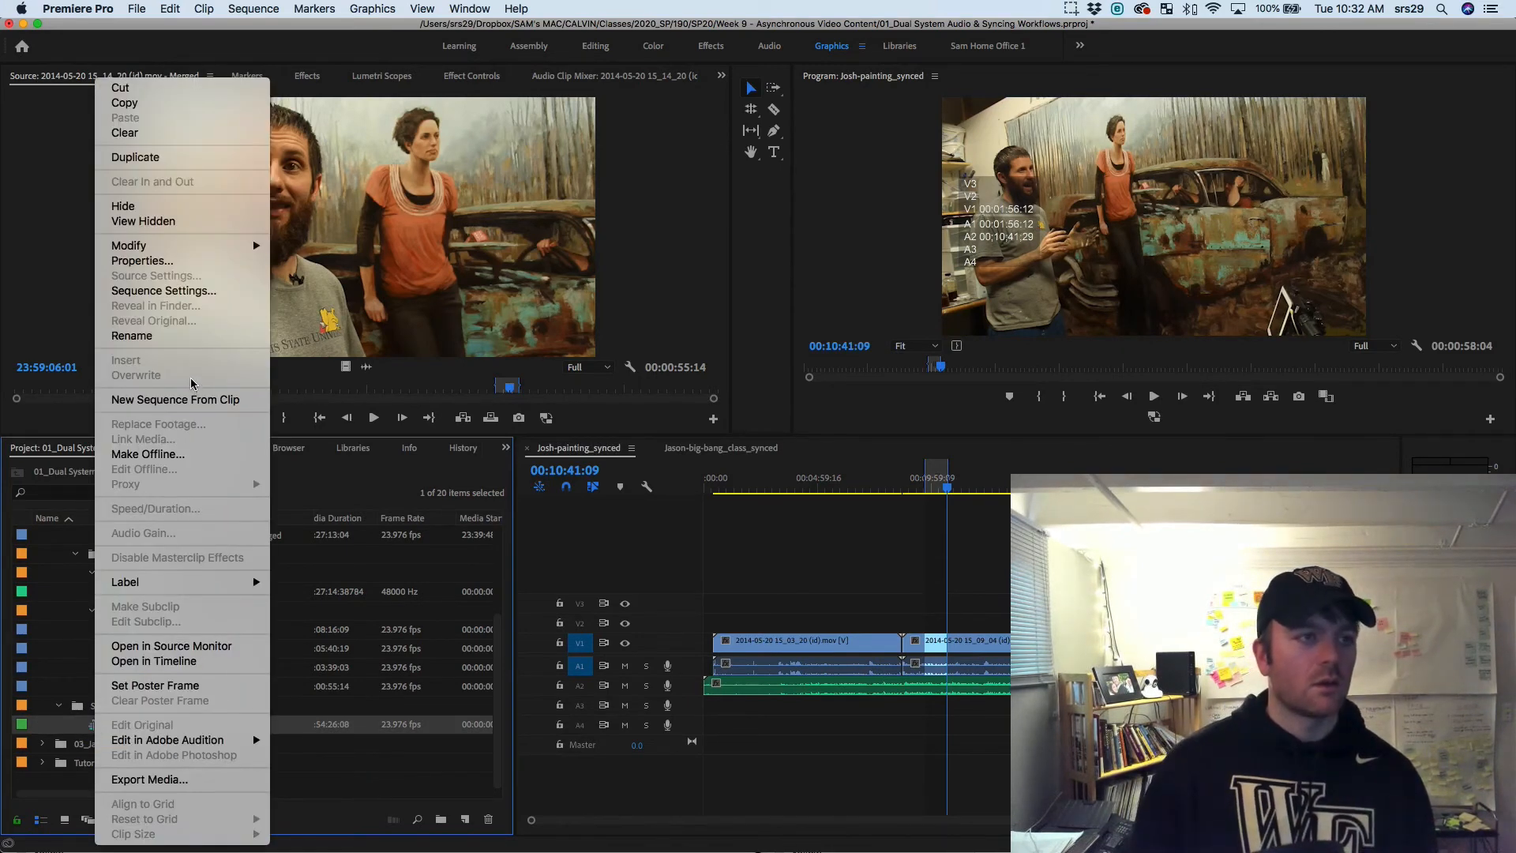
pyautogui.click(175, 158)
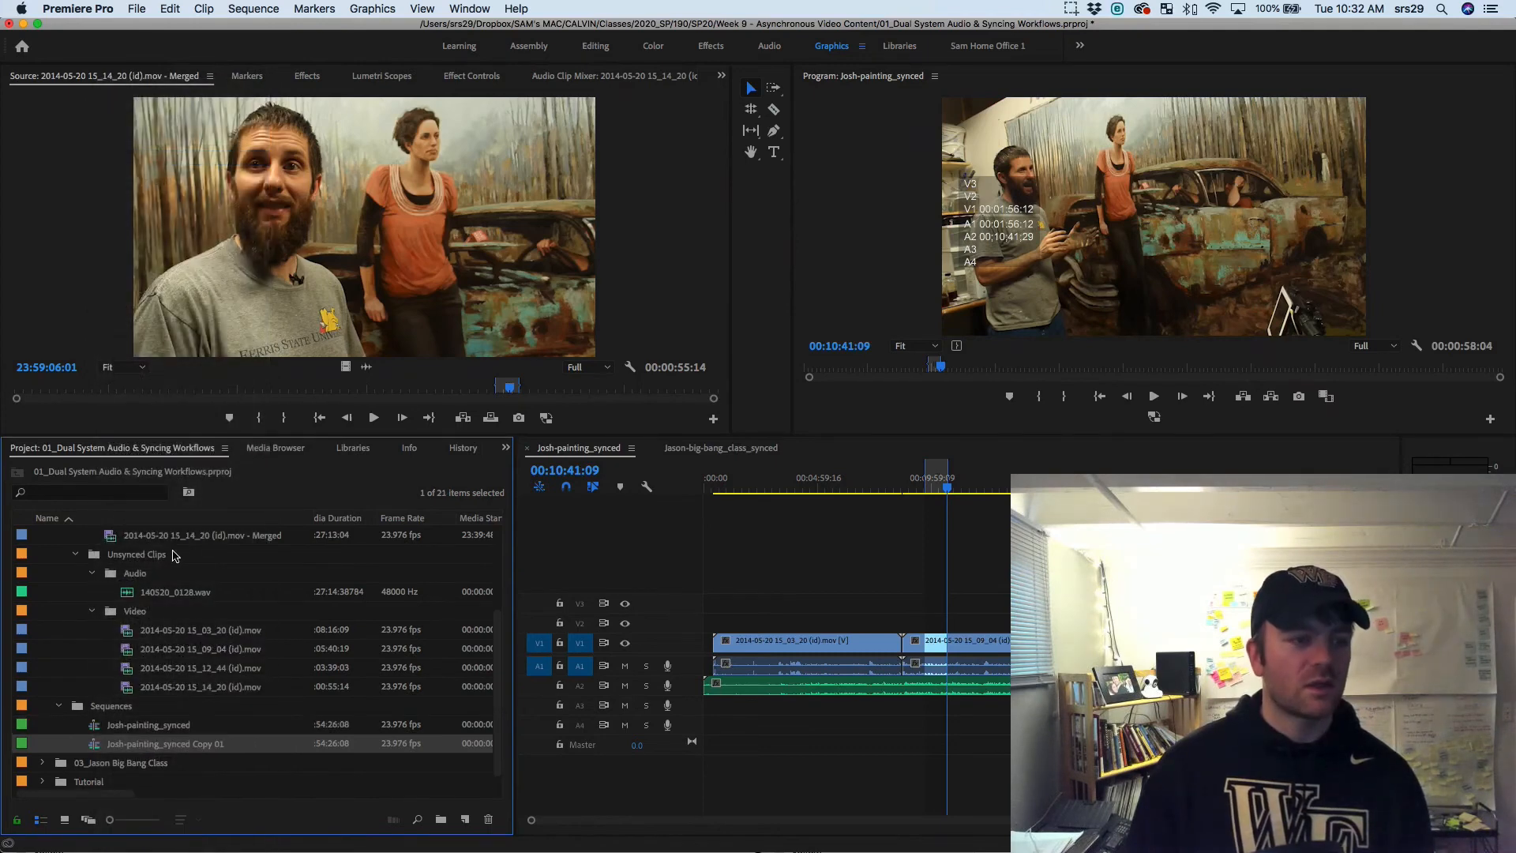
pyautogui.click(154, 743)
pyautogui.moveTo(164, 744); pyautogui.dragTo(237, 744)
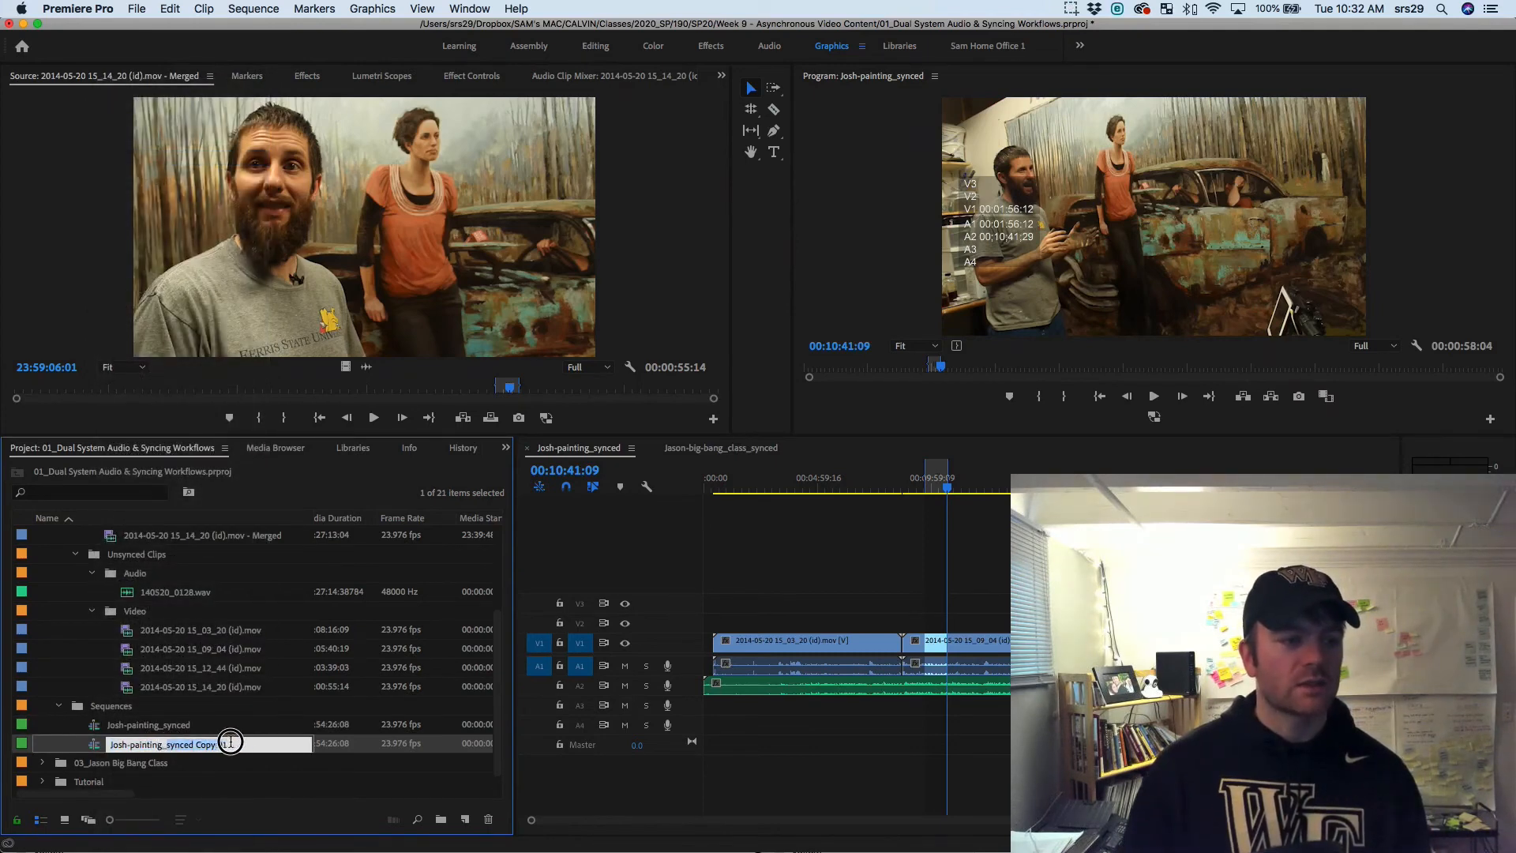
pyautogui.write('rough cut')
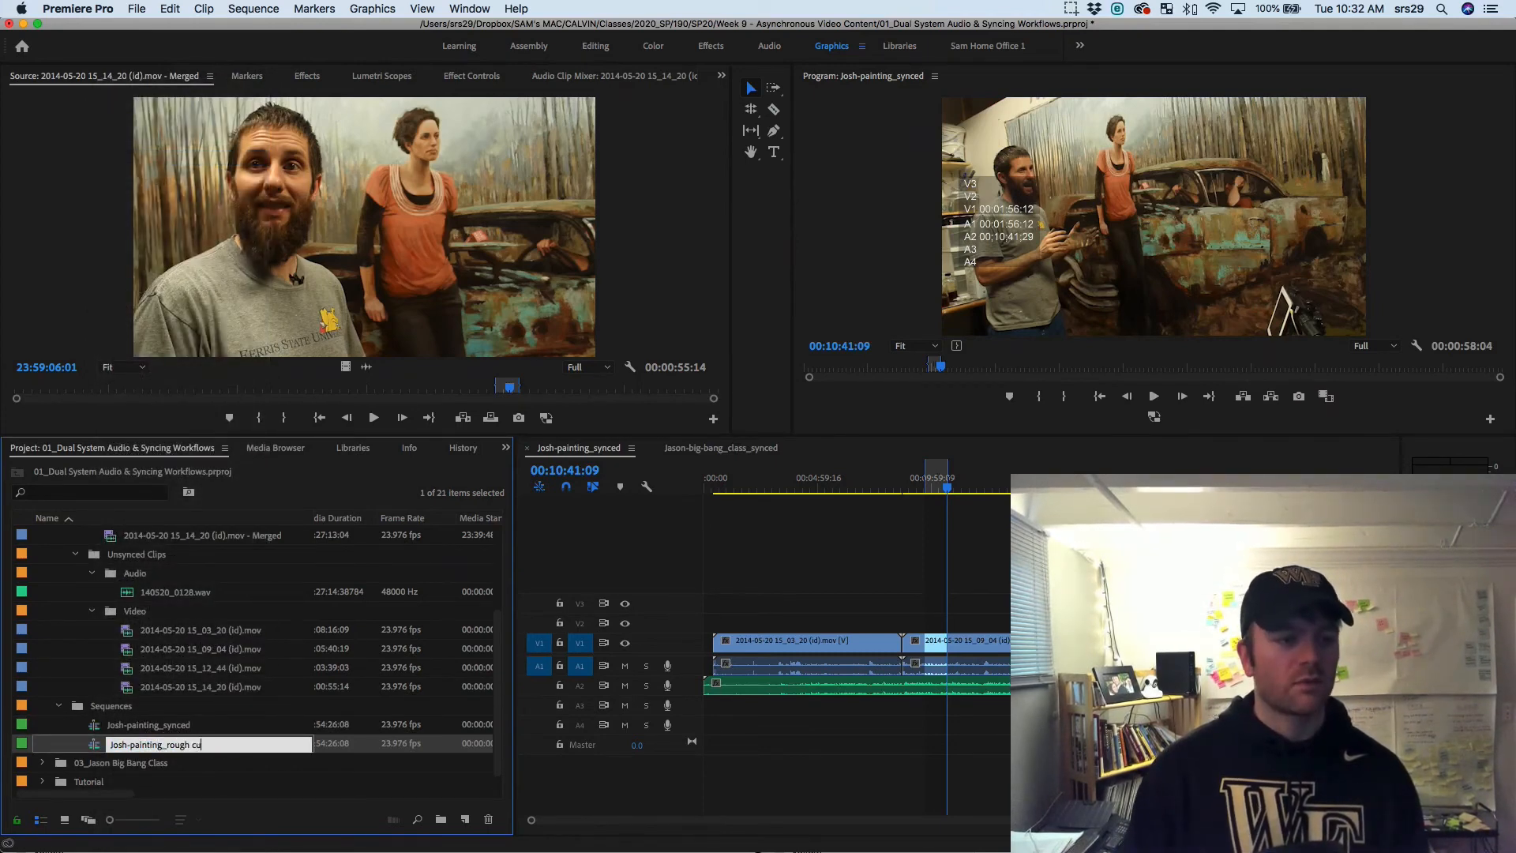
pyautogui.press('Tab')
# Open the Josh-painting_rough cut sequence and delete all of its clips
pyautogui.doubleClick(144, 745)
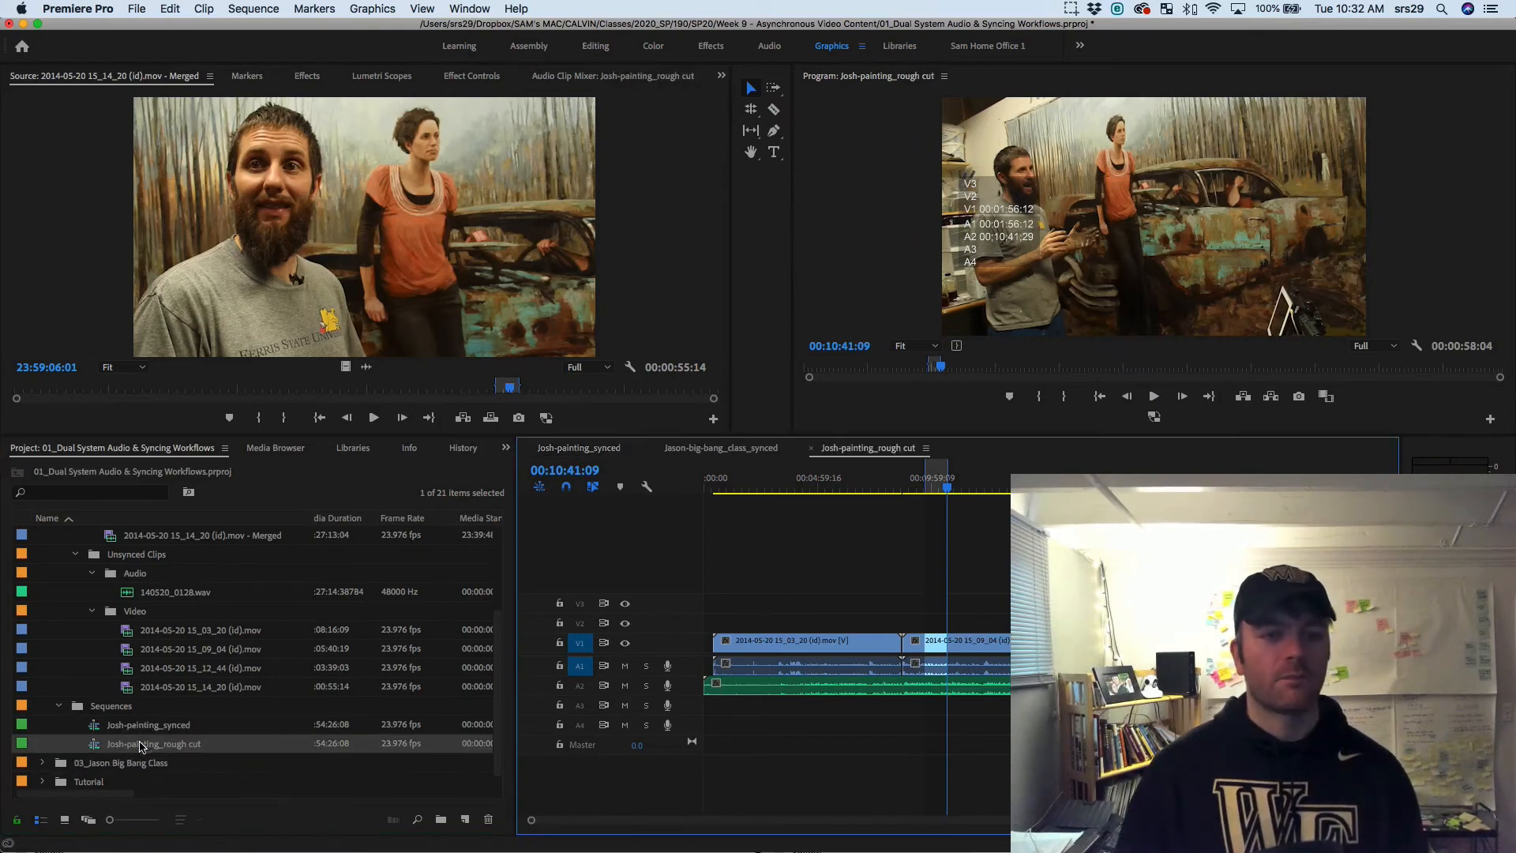
pyautogui.press('super+a')
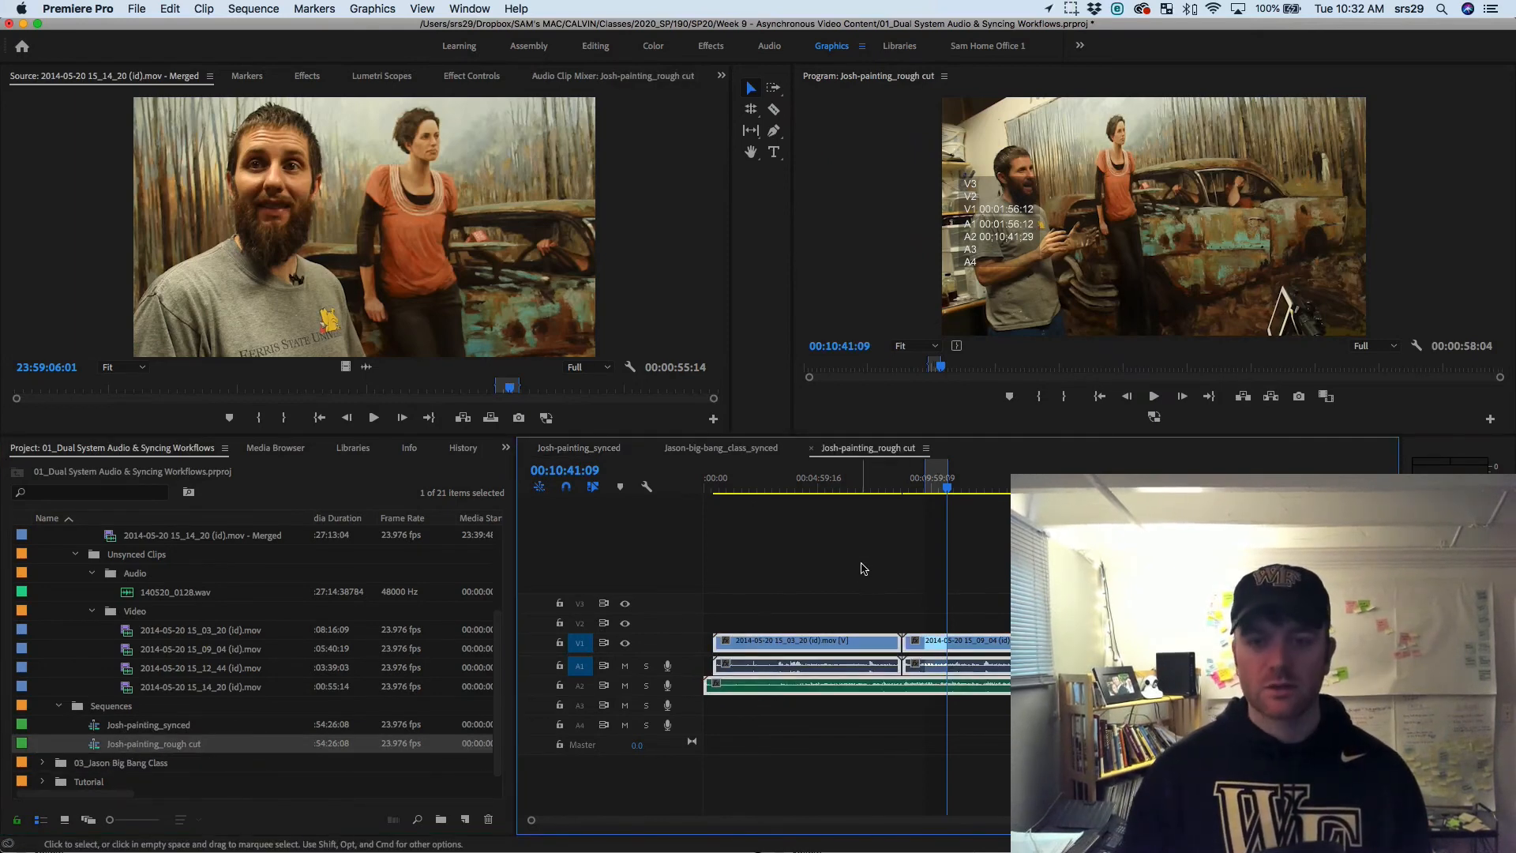
pyautogui.press('Delete')
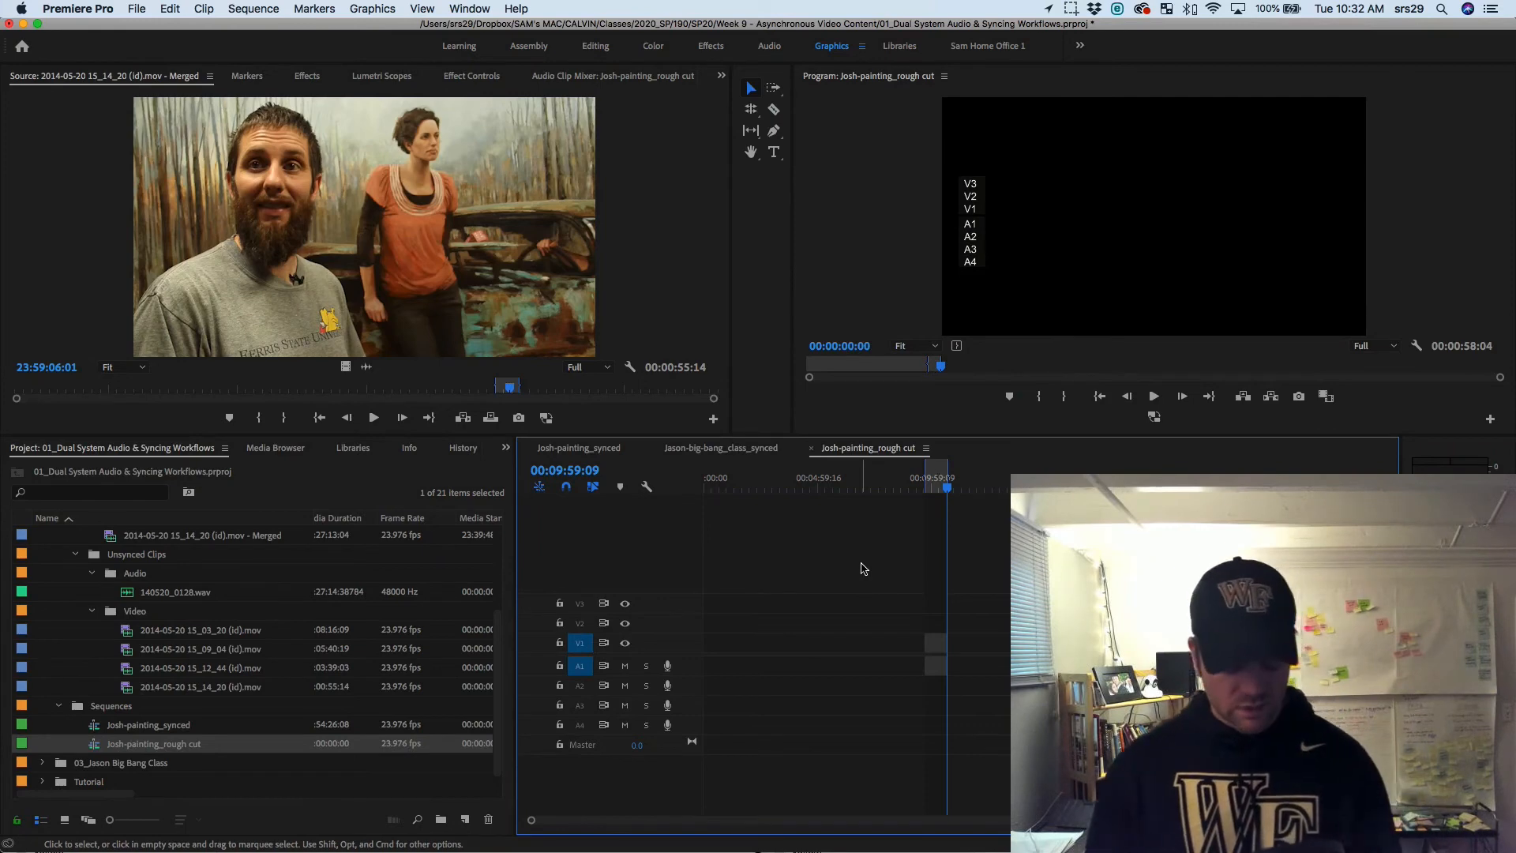
# Close the Jason-big-bang_class_synced sequence and copy the marked V1 and A1 range from Josh-painting_synced into Josh-painting_rough cut
pyautogui.click(755, 455)
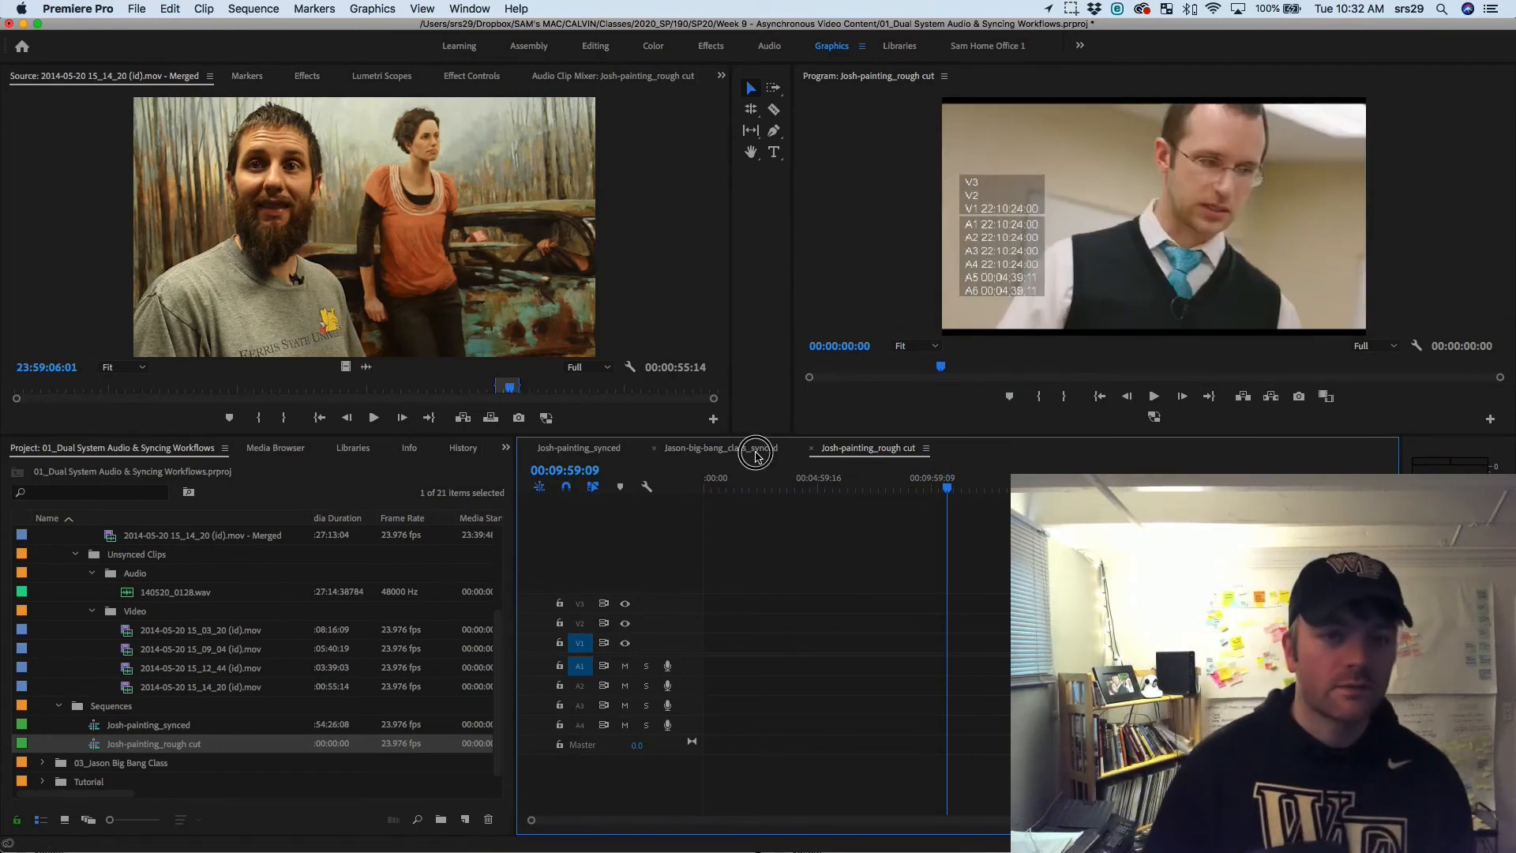
pyautogui.click(655, 449)
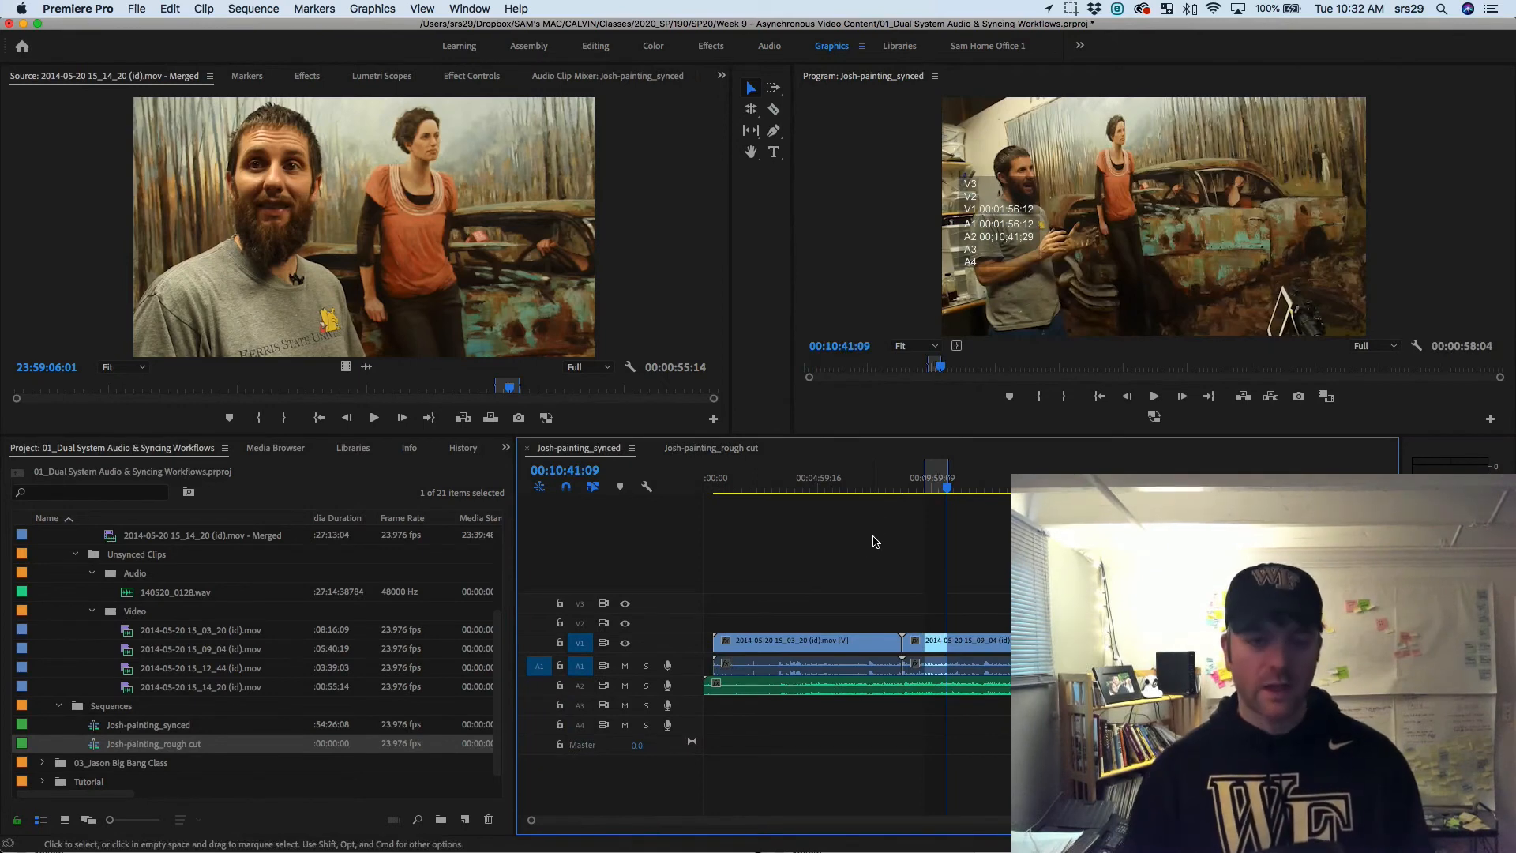
pyautogui.click(744, 455)
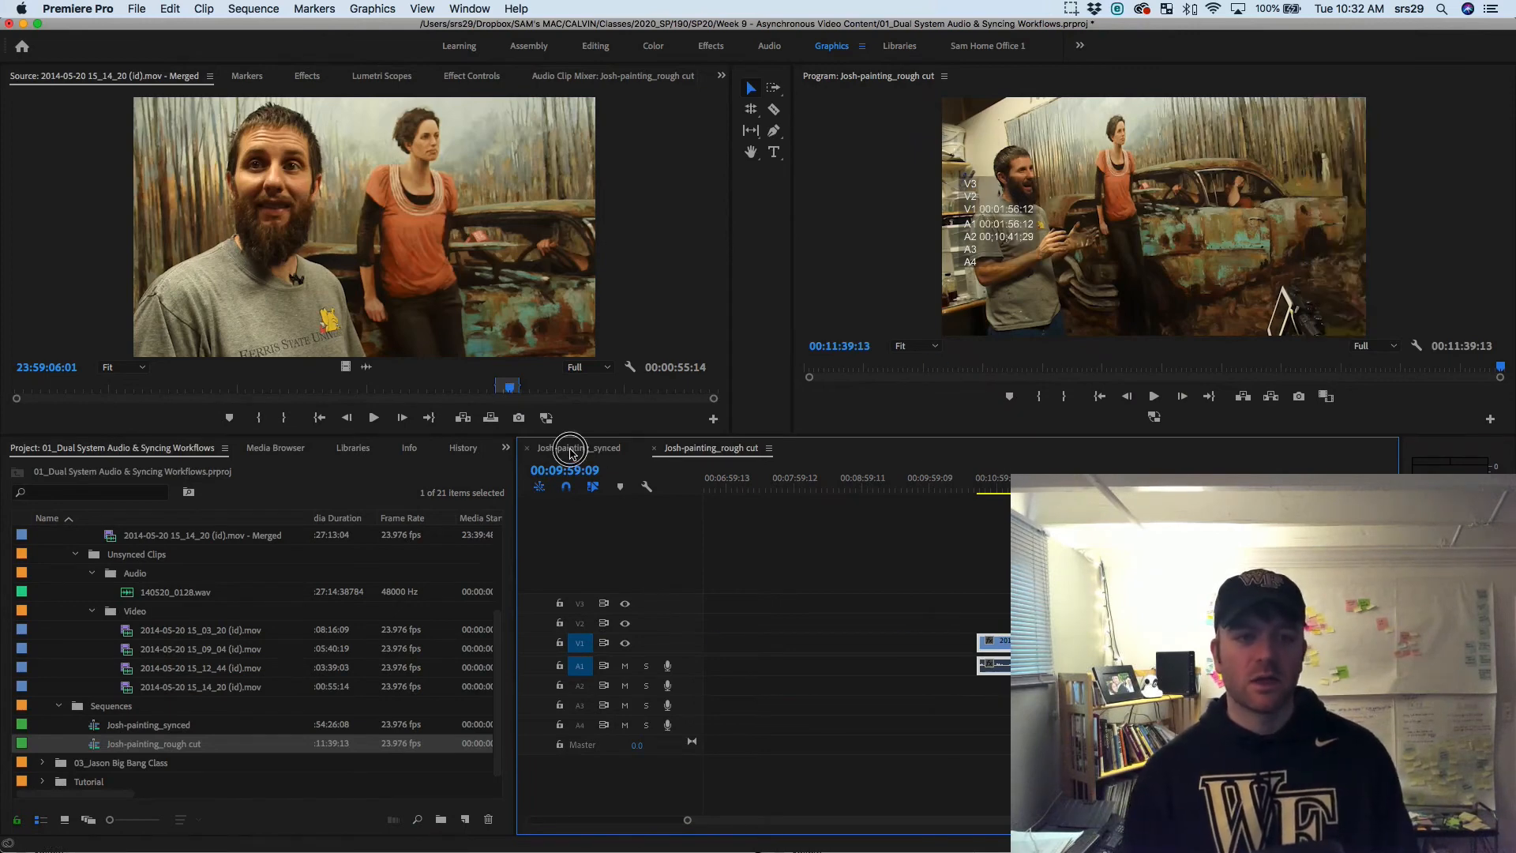
pyautogui.click(578, 448)
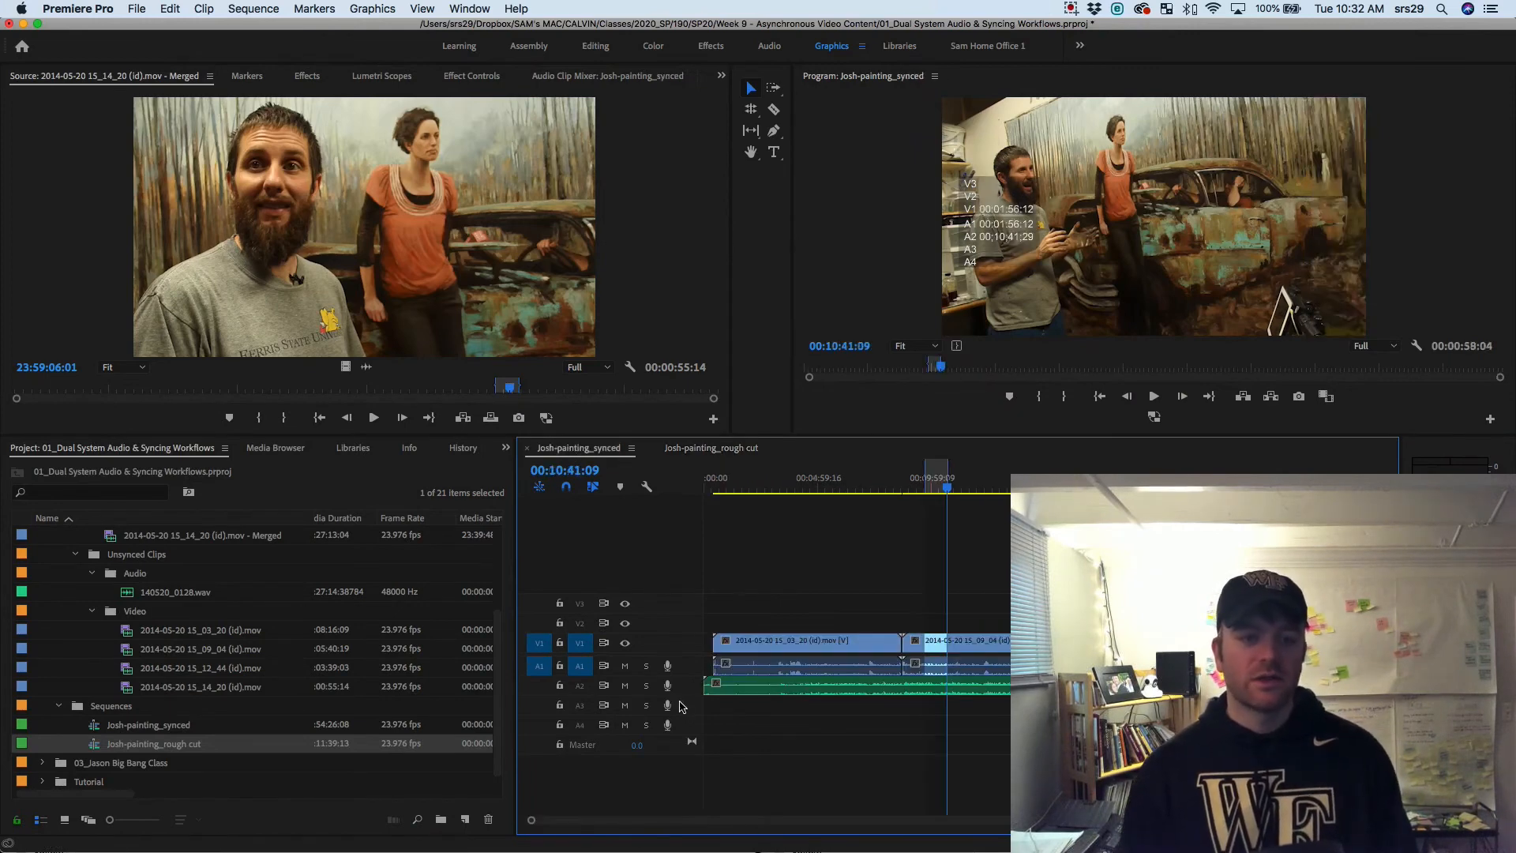
# Target A2 in Josh-painting_synced and replace the clips in Josh-painting_rough cut with the marked V1, A1 and A2 range, moved earlier on the timeline
pyautogui.click(580, 689)
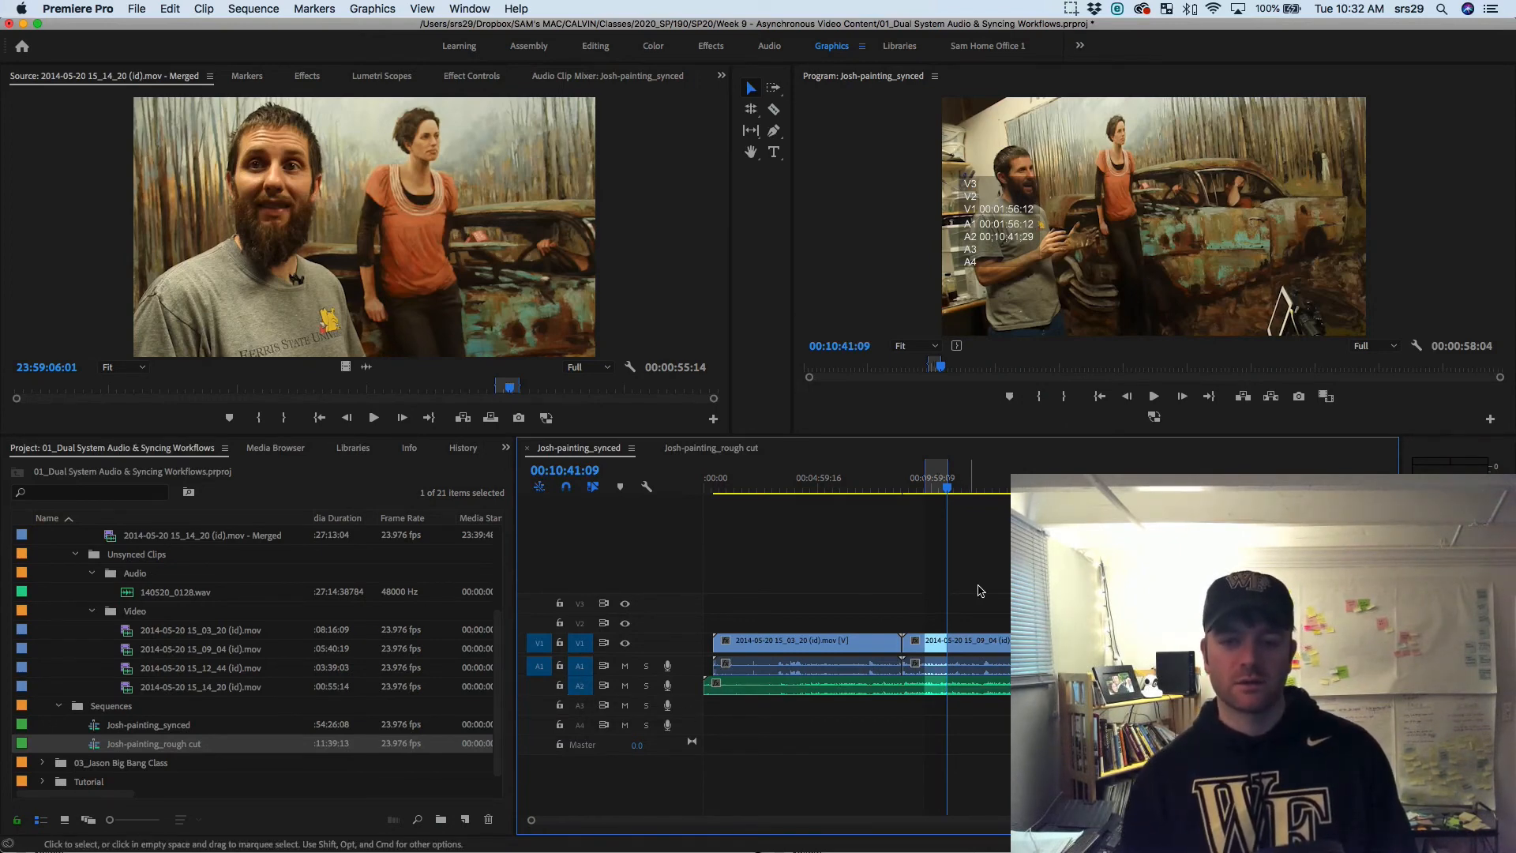
pyautogui.click(748, 451)
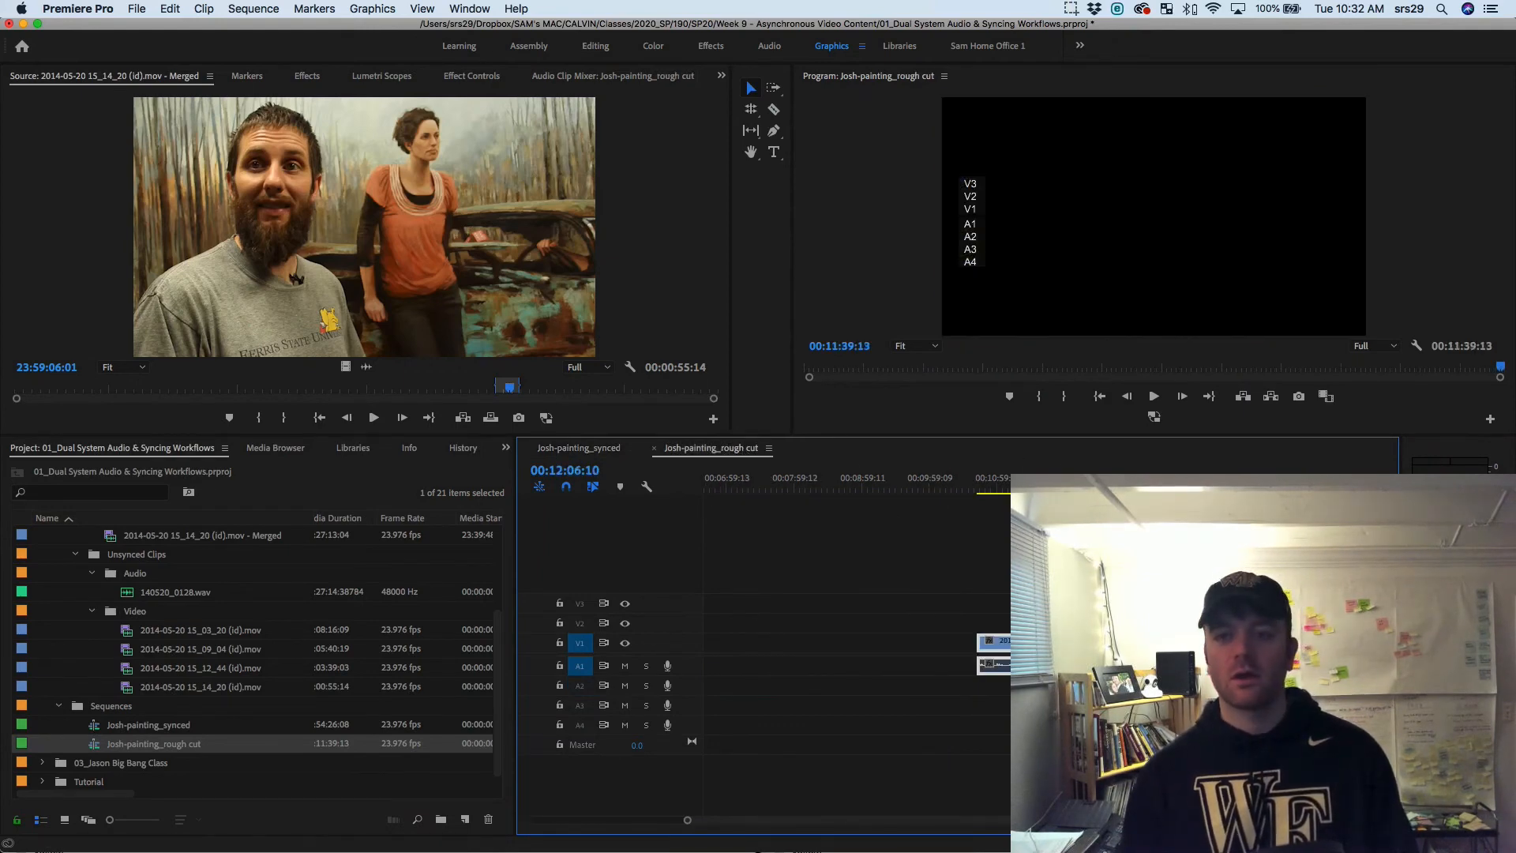
pyautogui.moveTo(974, 623); pyautogui.dragTo(1017, 711)
pyautogui.press('Delete')
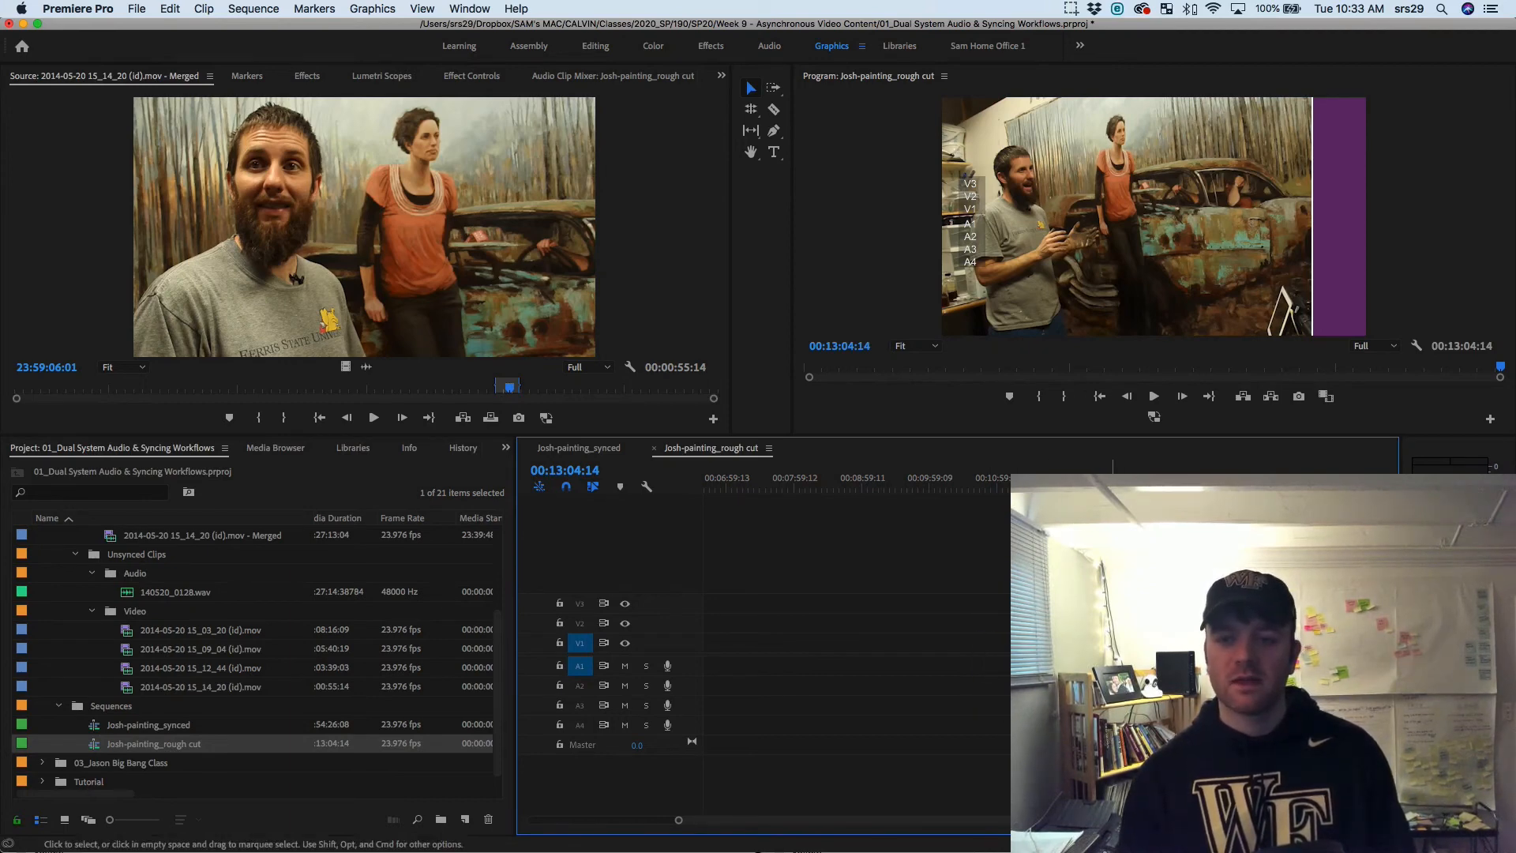
pyautogui.moveTo(1112, 641); pyautogui.dragTo(819, 641)
pyautogui.click(889, 627)
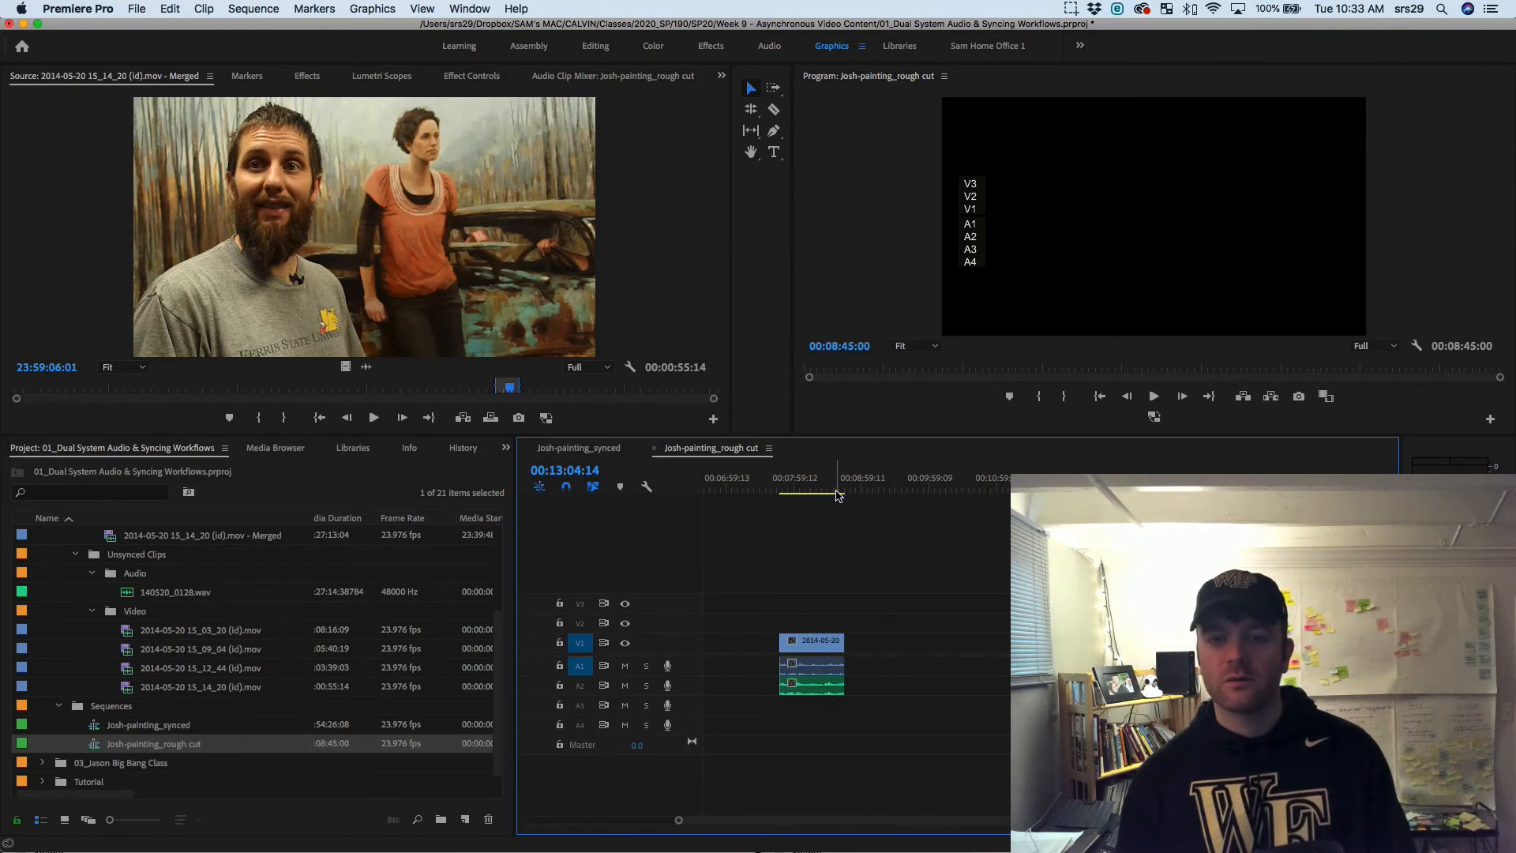
# Preview the copied clip of Josh-painting_rough cut in the maximized Program monitor and restore the layout
pyautogui.moveTo(838, 495)
pyautogui.mouseDown()
pyautogui.moveTo(812, 485)
pyautogui.moveTo(863, 486)
pyautogui.mouseUp()
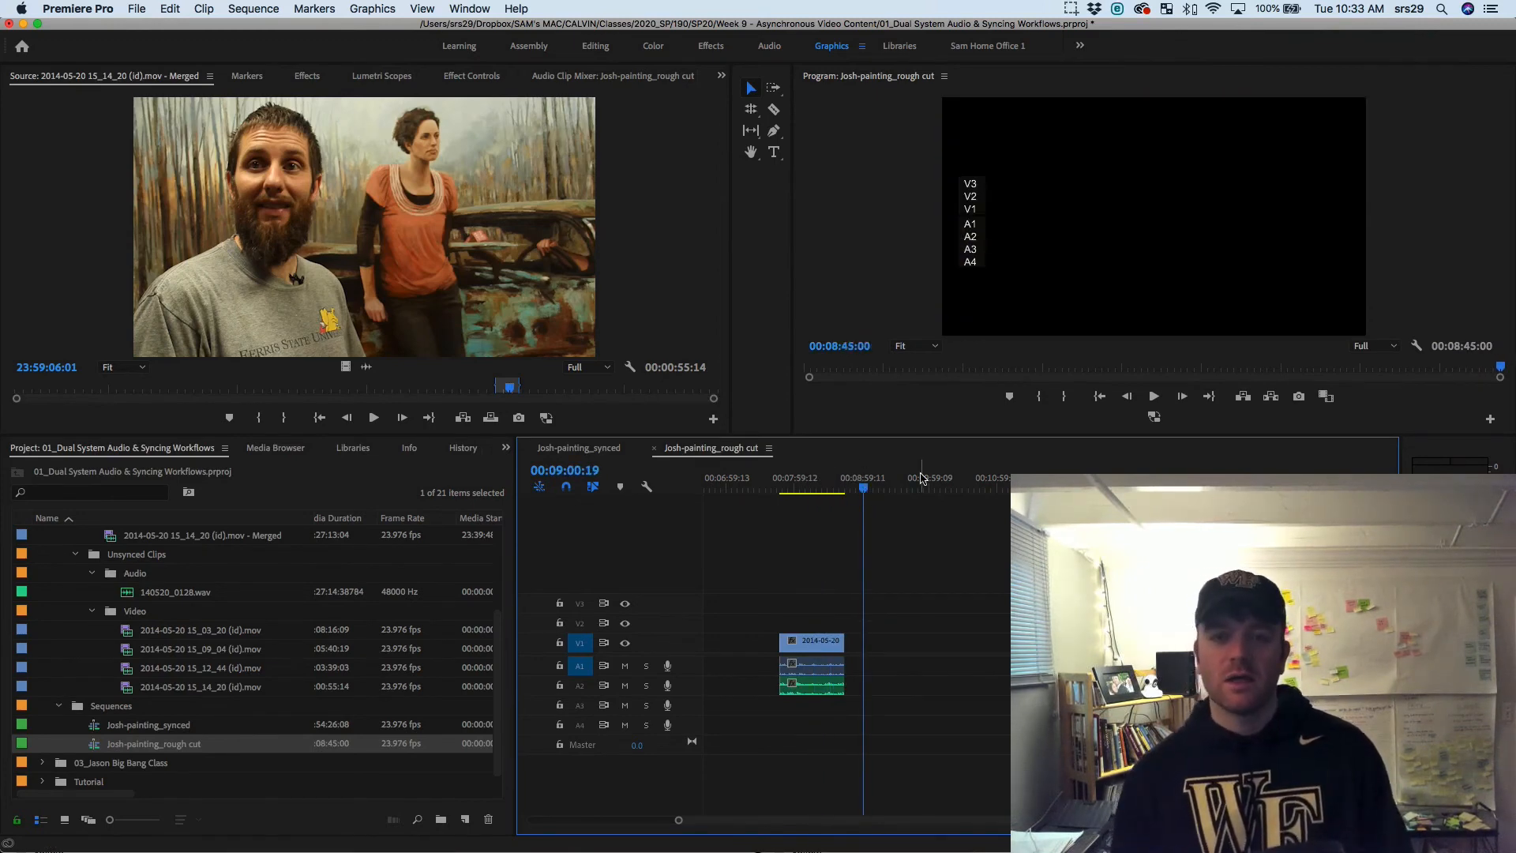
pyautogui.click(796, 478)
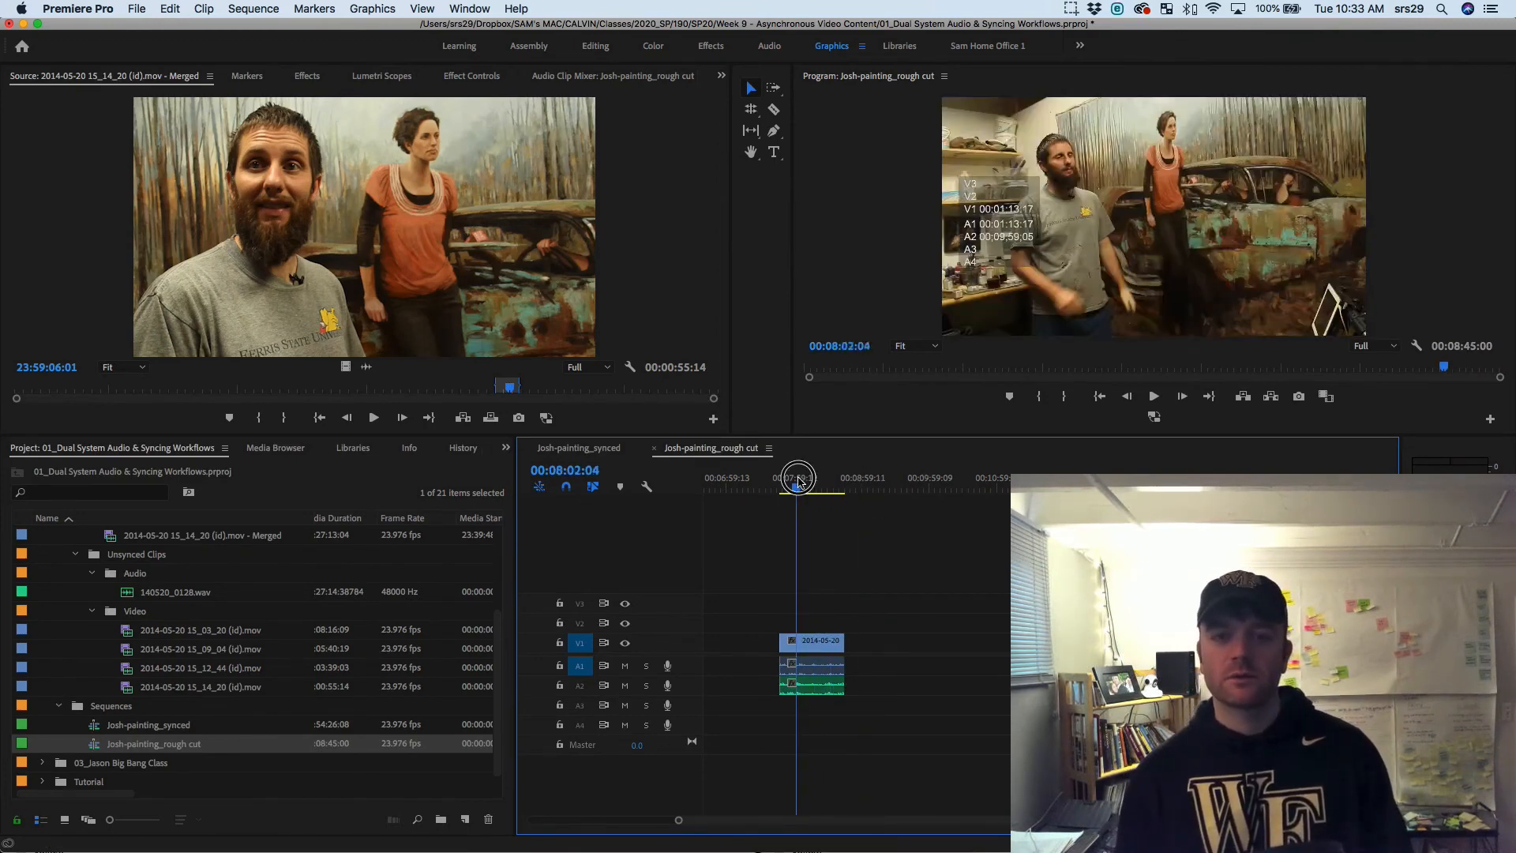
pyautogui.click(1072, 293)
pyautogui.press('`')
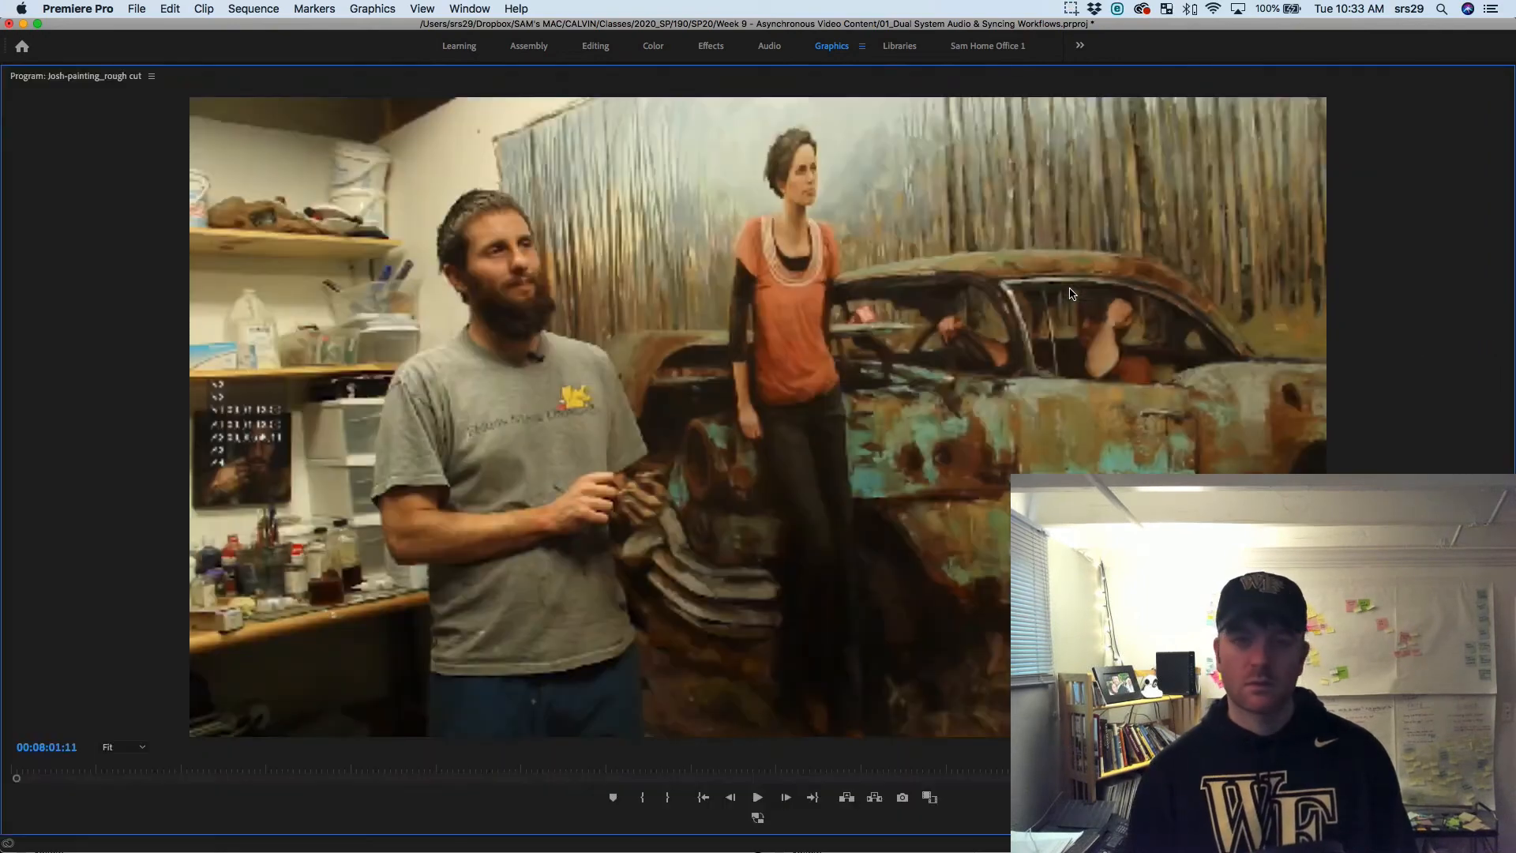
pyautogui.press('`')
# Mark the range from 00:11:20:20 to 00:11:45:18 in Josh-painting_synced
pyautogui.click(588, 449)
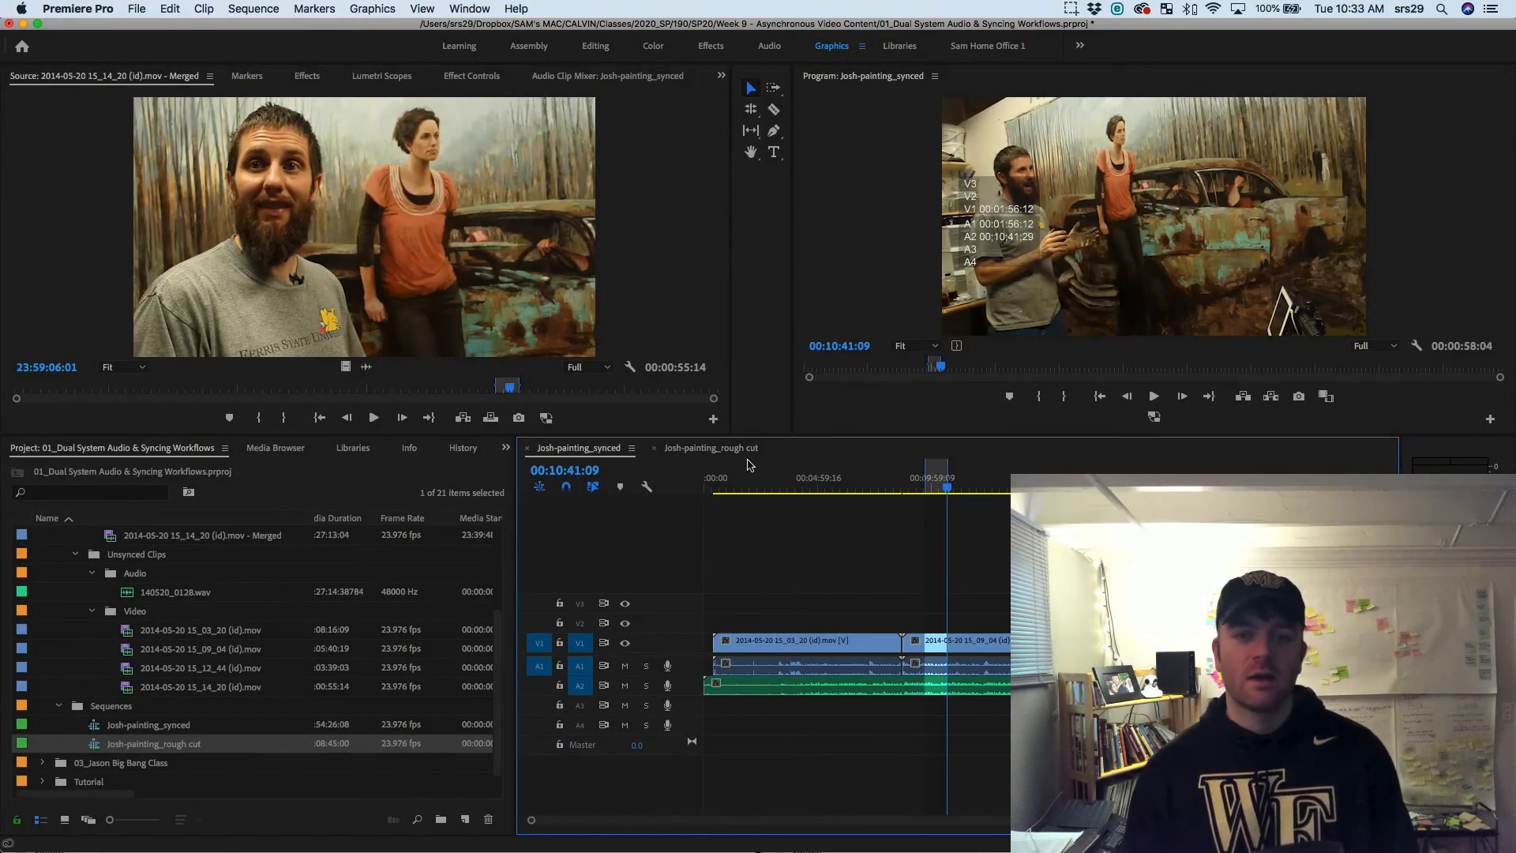
pyautogui.click(963, 479)
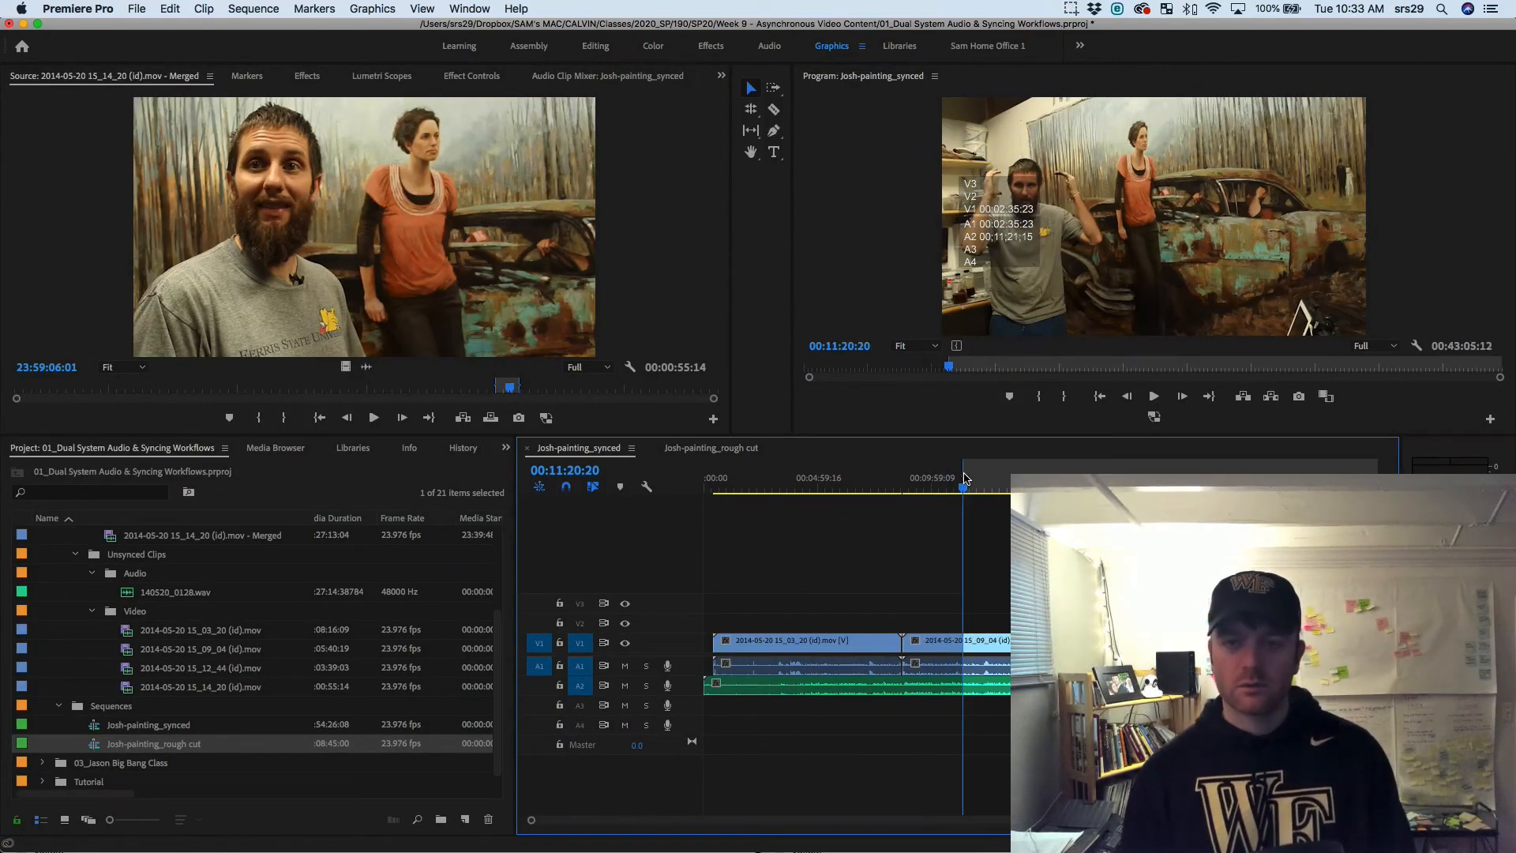
pyautogui.moveTo(963, 478); pyautogui.dragTo(974, 482)
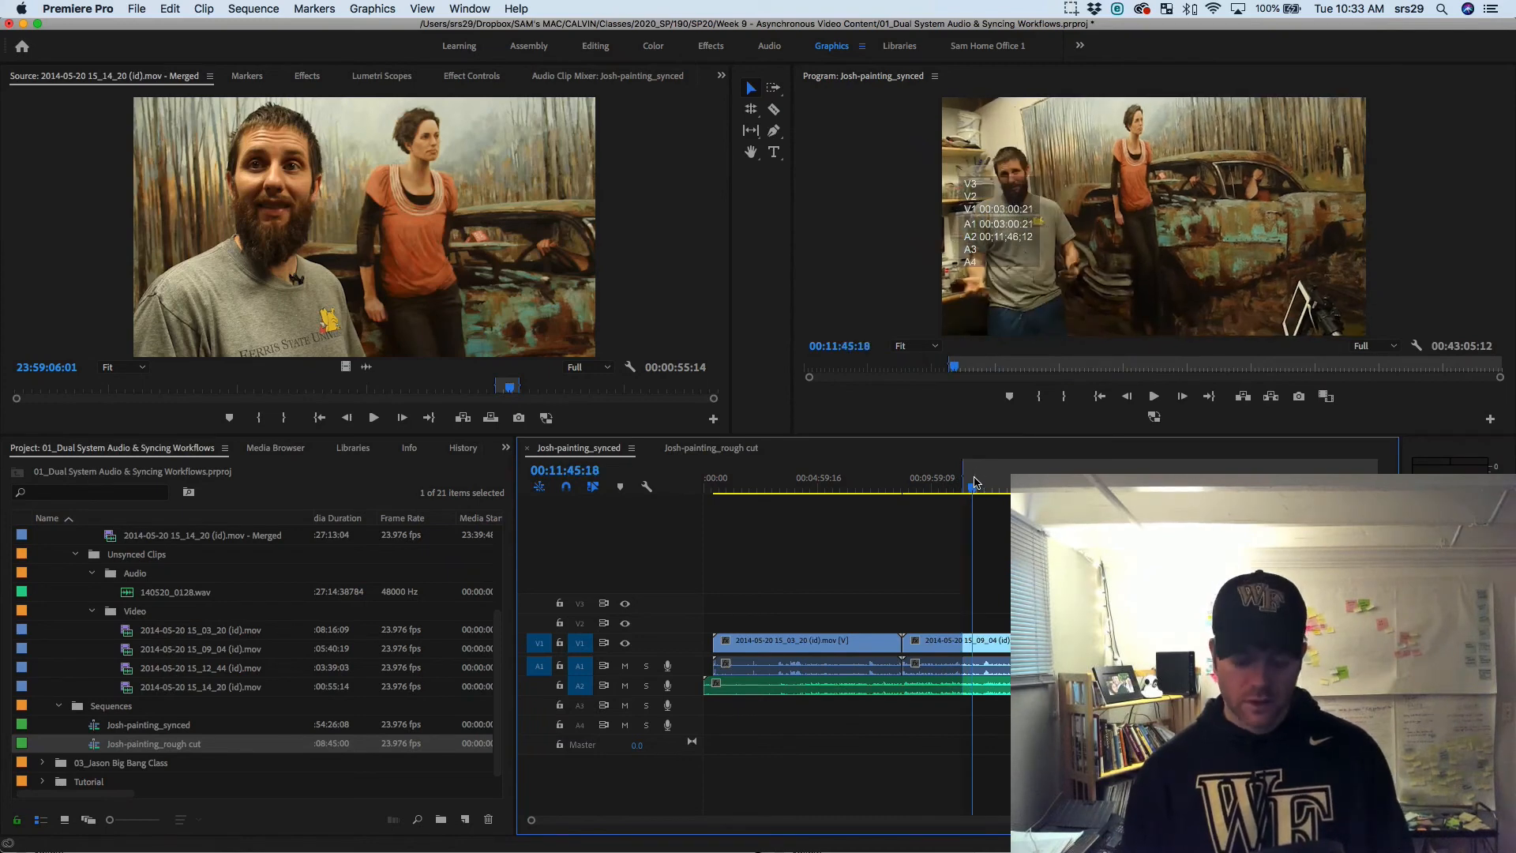
pyautogui.press('o')
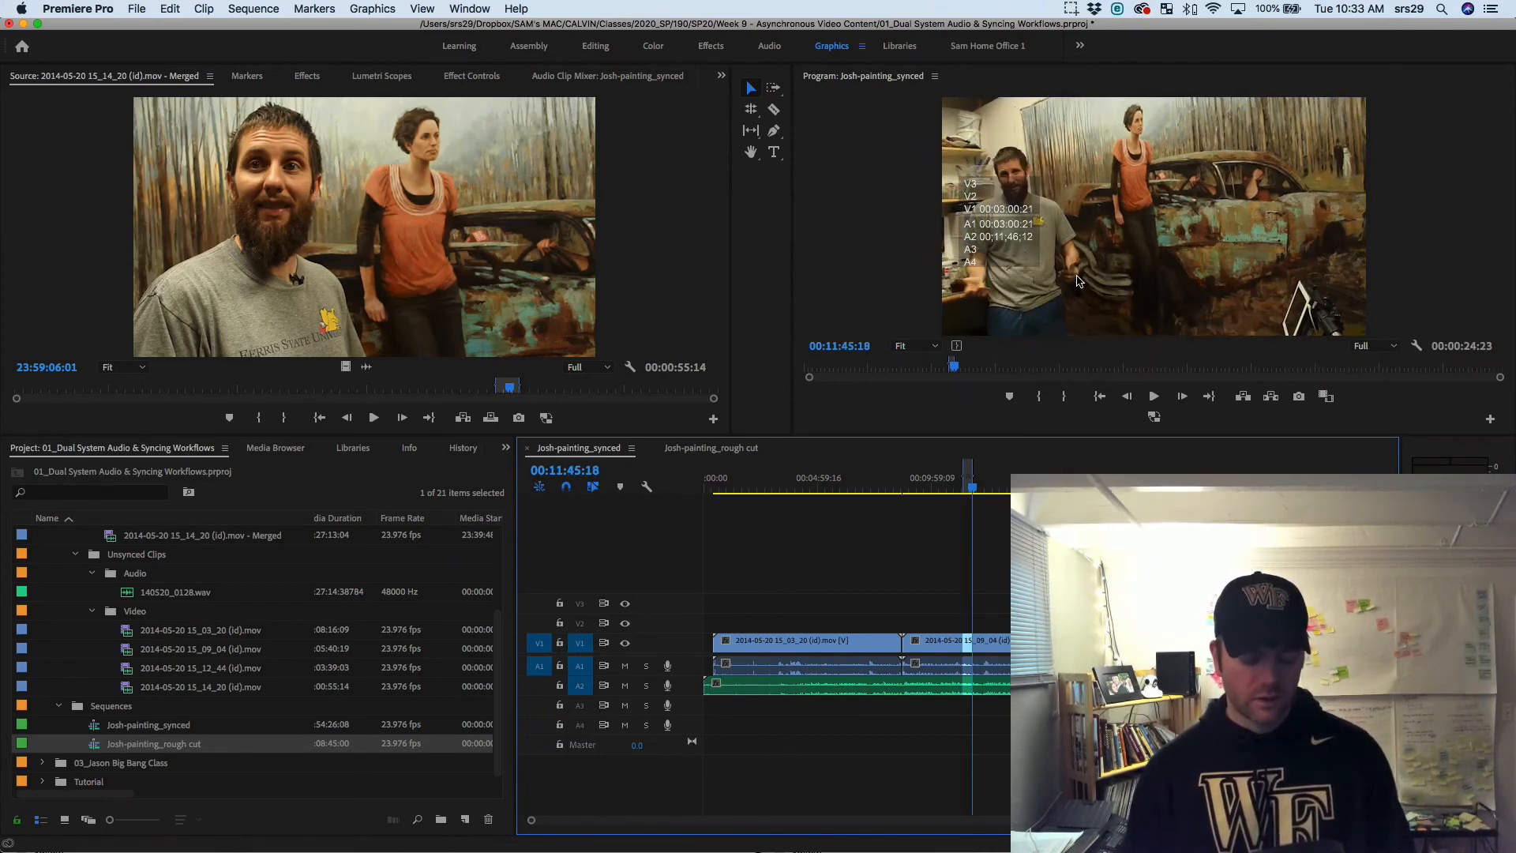
# Try to copy the newly marked range and place it shortly after the first clip in Josh-painting_rough cut
pyautogui.press('`')
pyautogui.press('`')
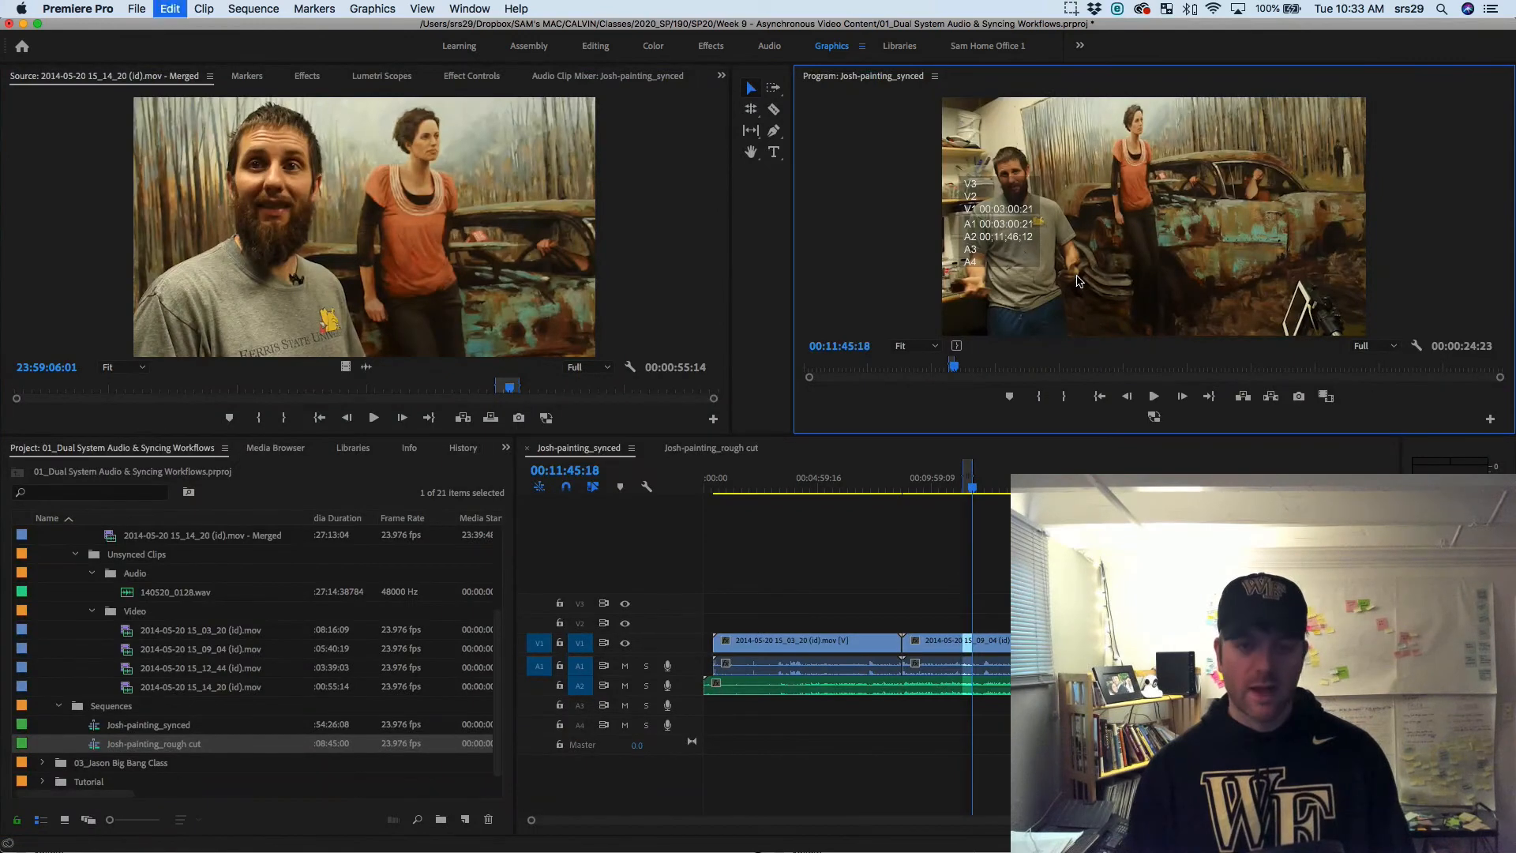
pyautogui.click(747, 451)
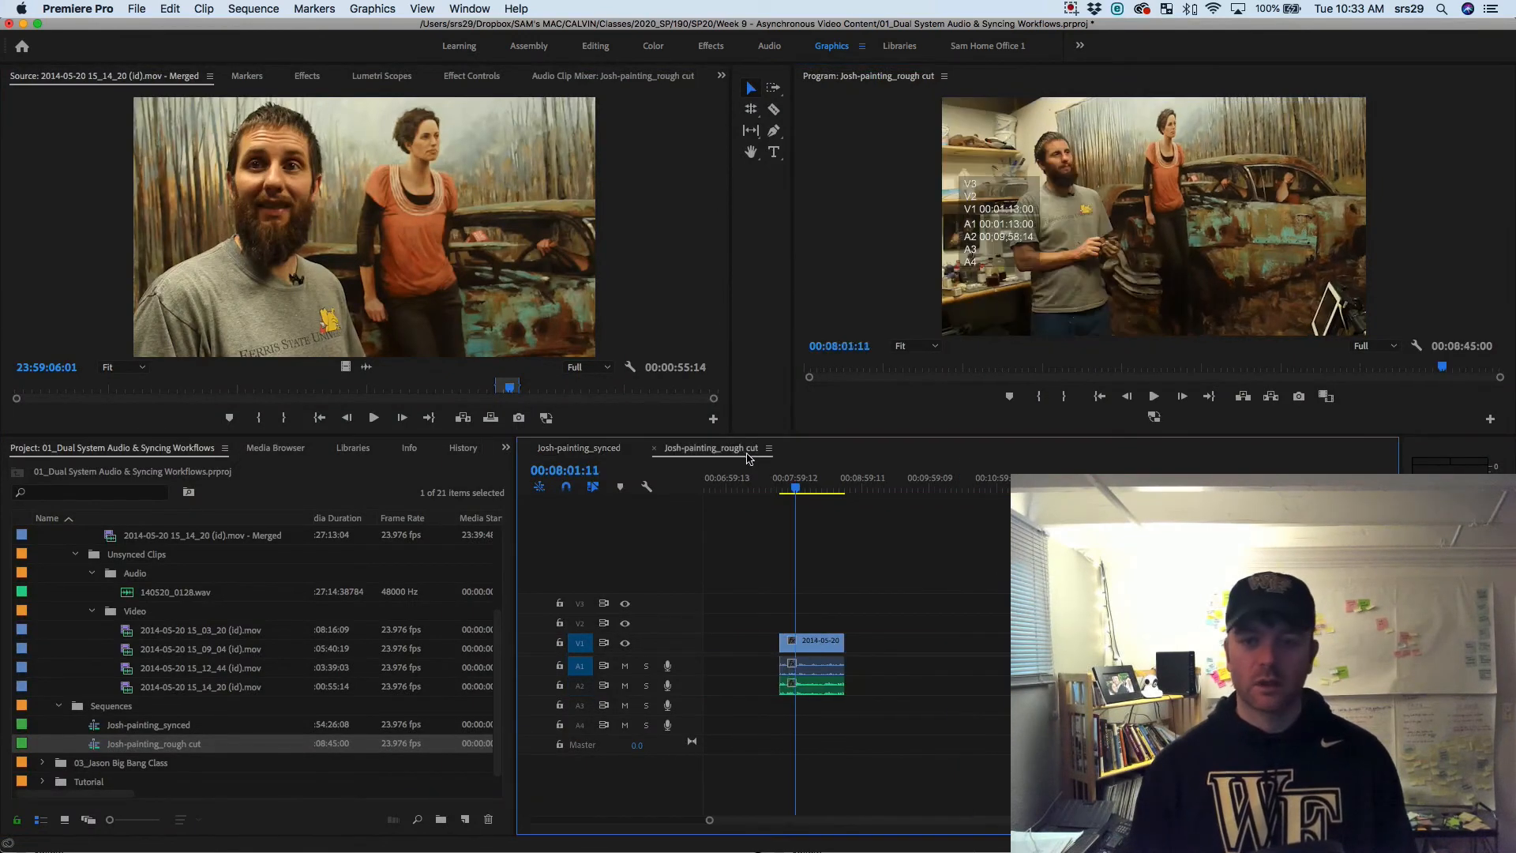
pyautogui.click(871, 484)
pyautogui.press('.')
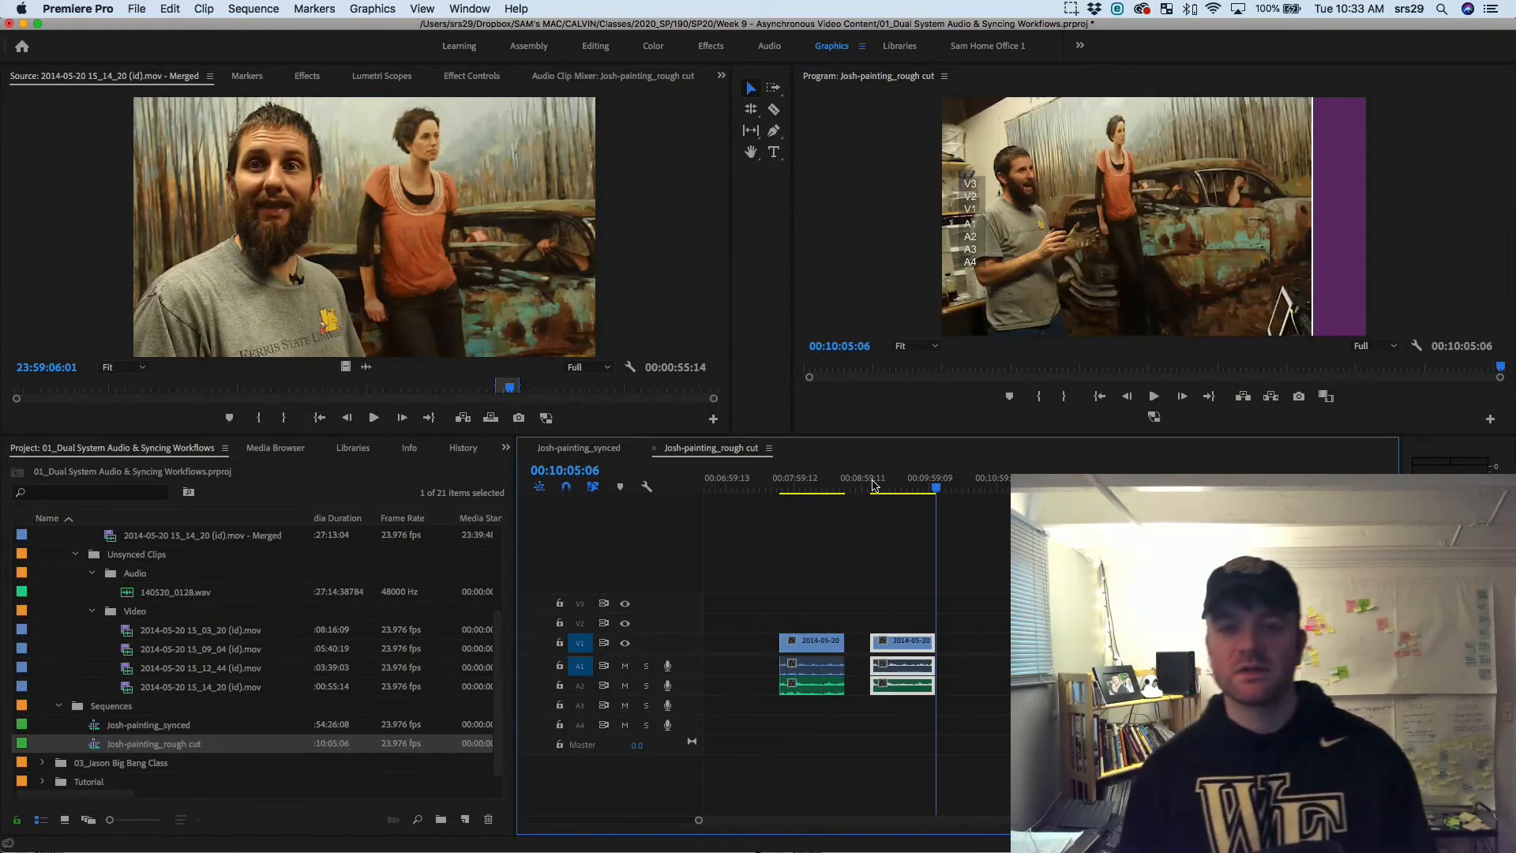
# Copy the marked range from Josh-painting_synced and paste it after the second clip in Josh-painting_rough cut
pyautogui.click(615, 453)
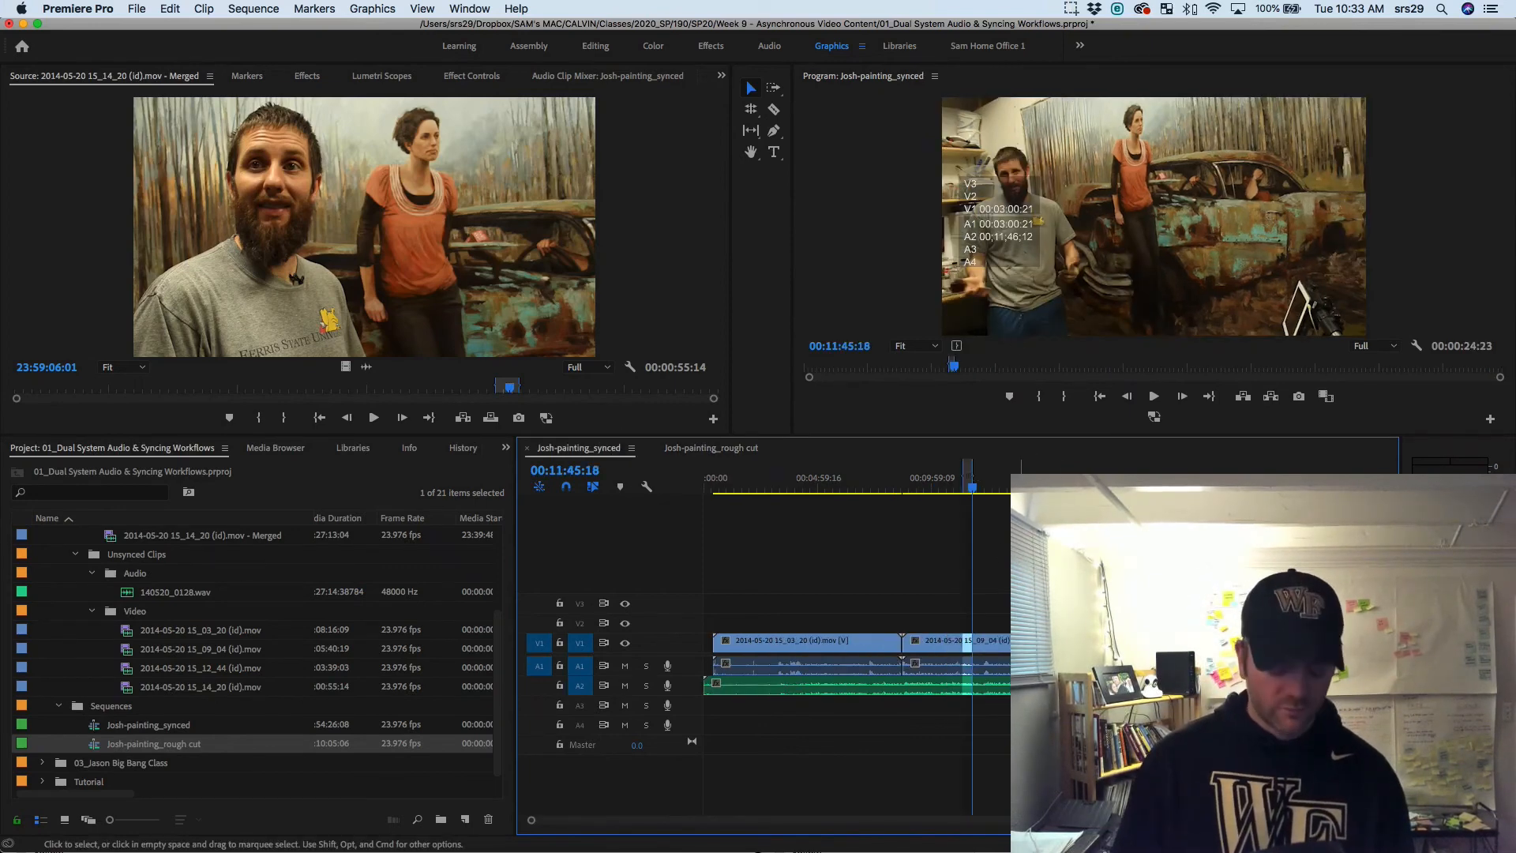
pyautogui.click(734, 448)
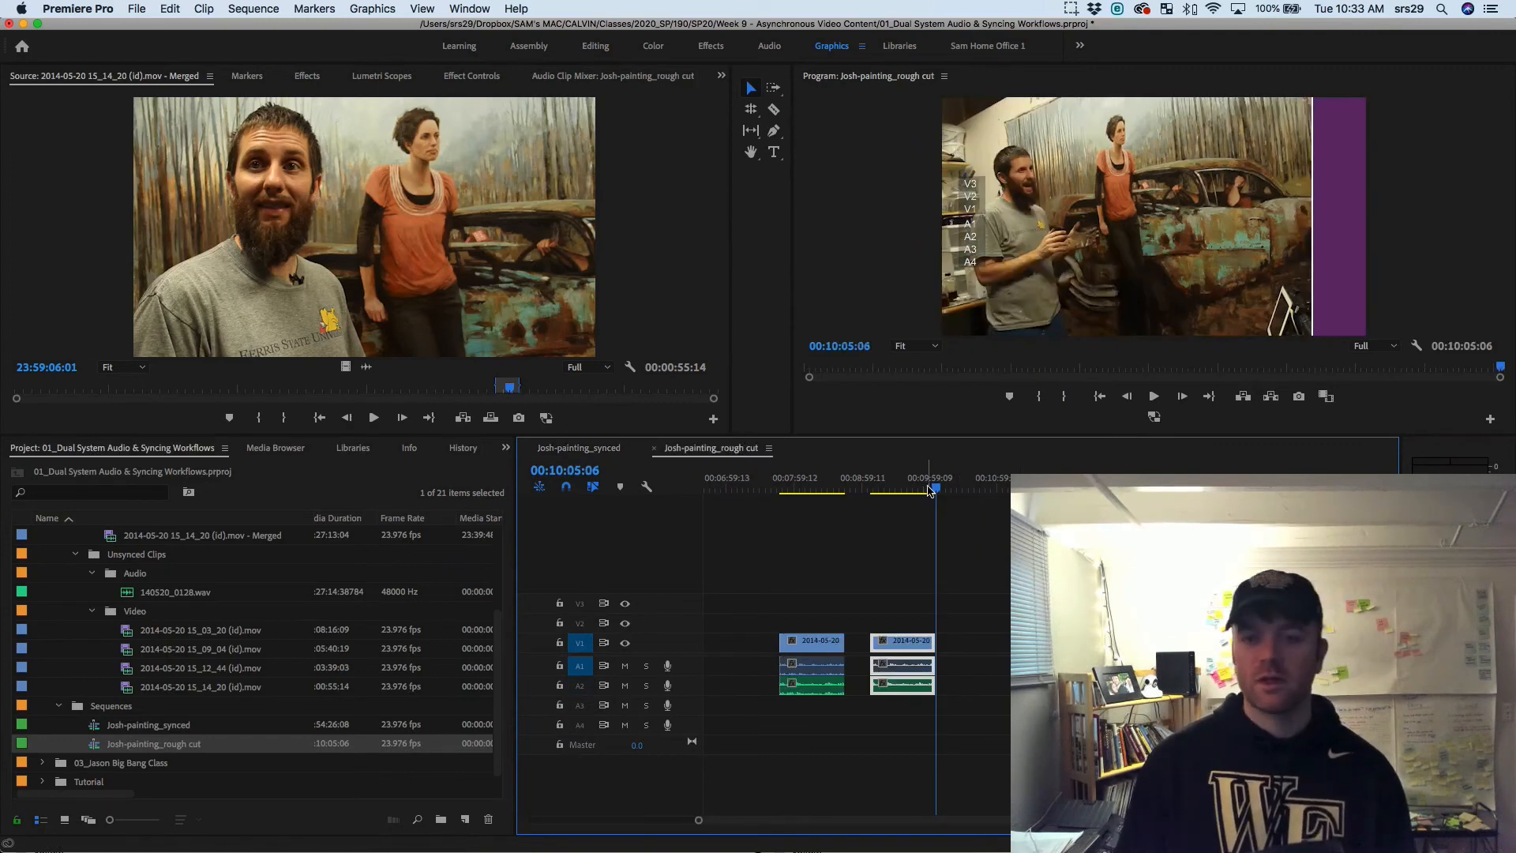
pyautogui.click(958, 487)
pyautogui.press('super+v')
# Scrub through the first two pasted clips in Josh-painting_rough cut to review their picture and audio
pyautogui.click(898, 487)
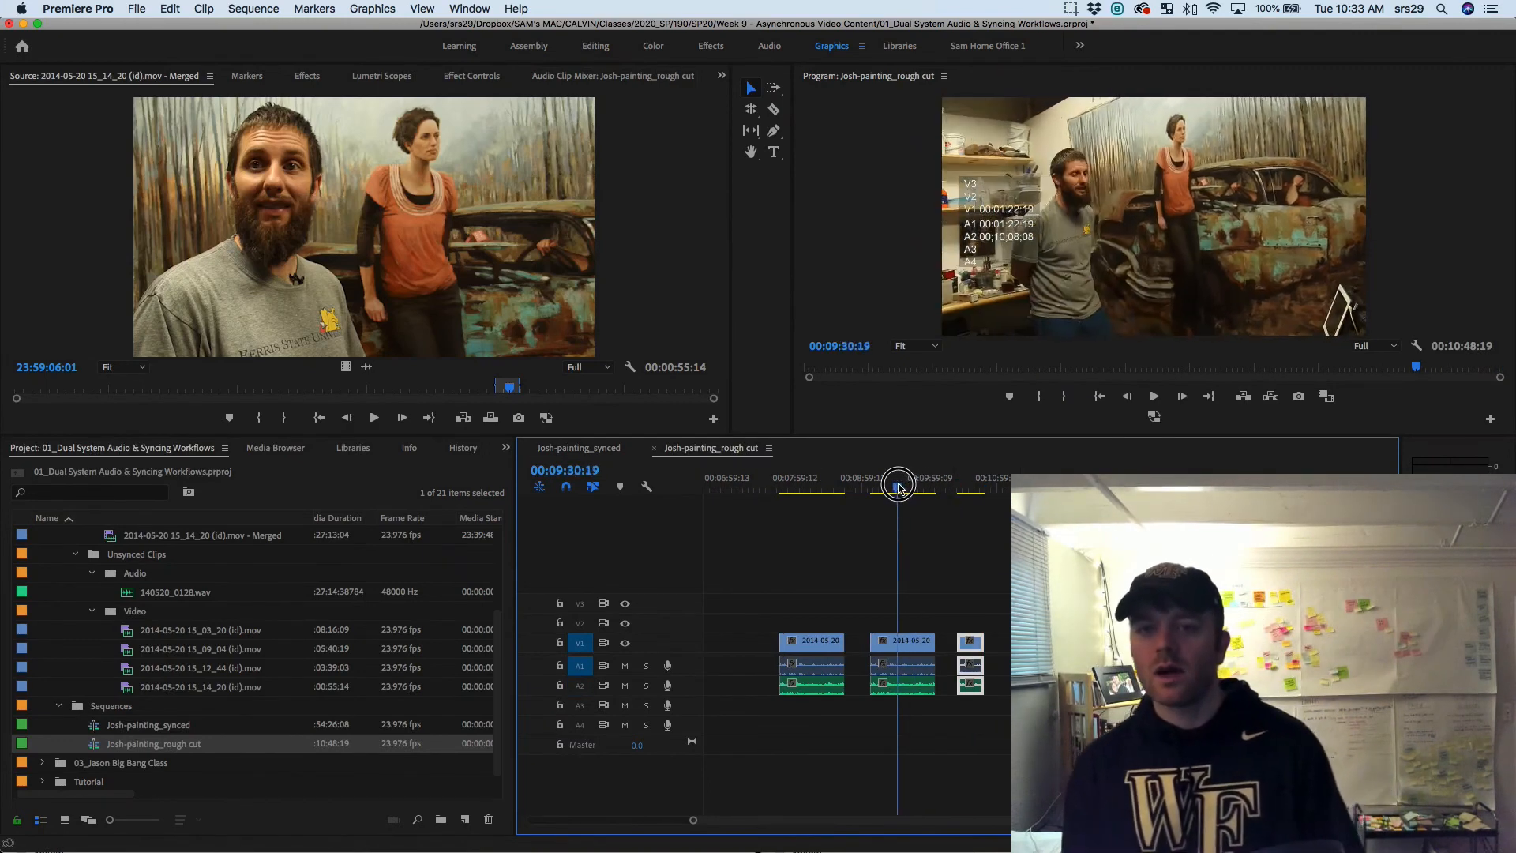
pyautogui.moveTo(898, 484); pyautogui.dragTo(895, 484)
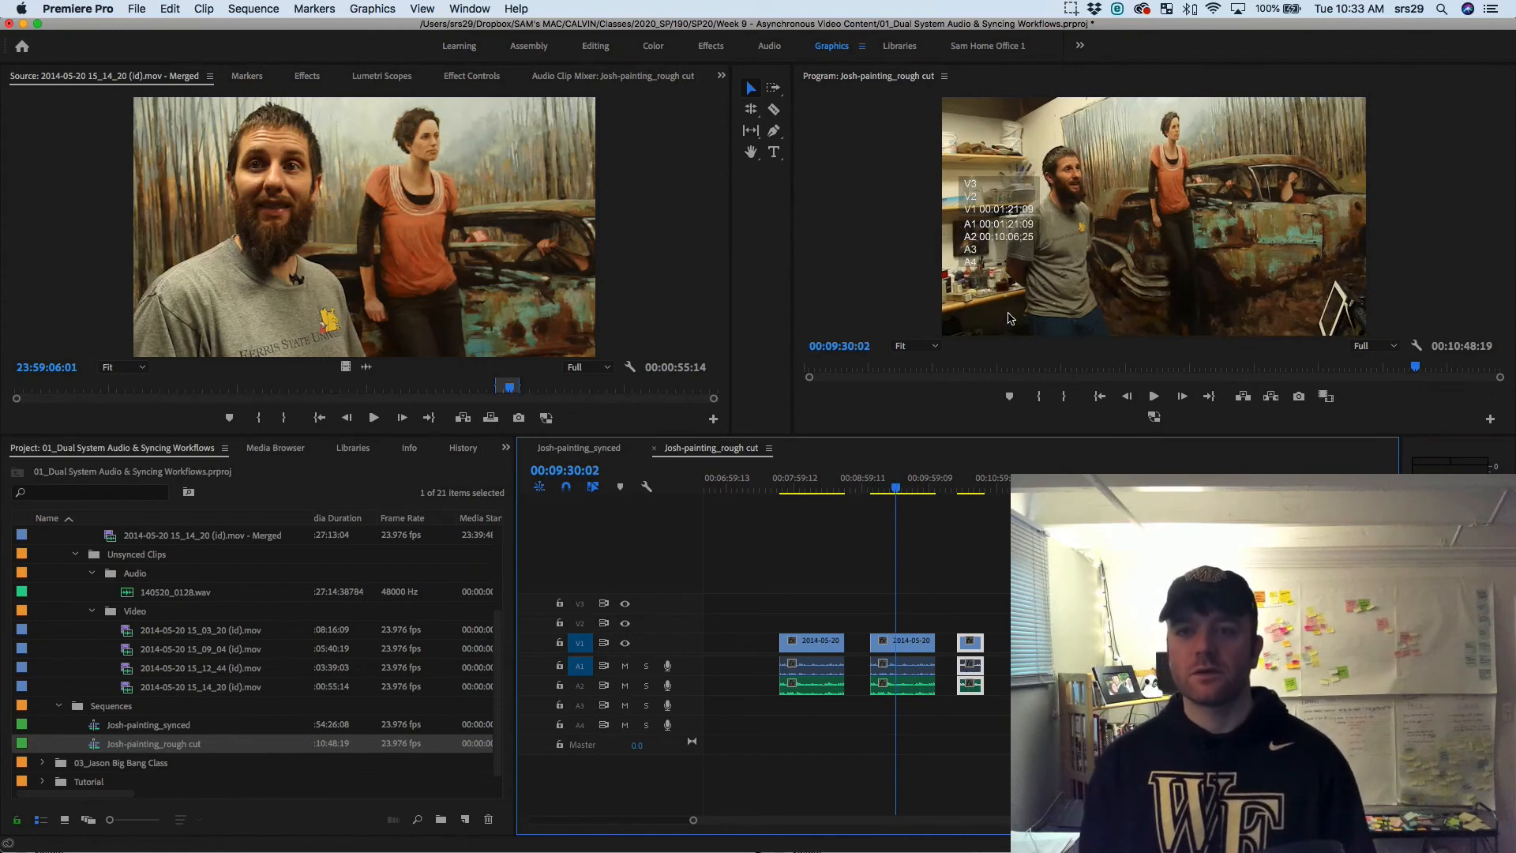
pyautogui.click(942, 543)
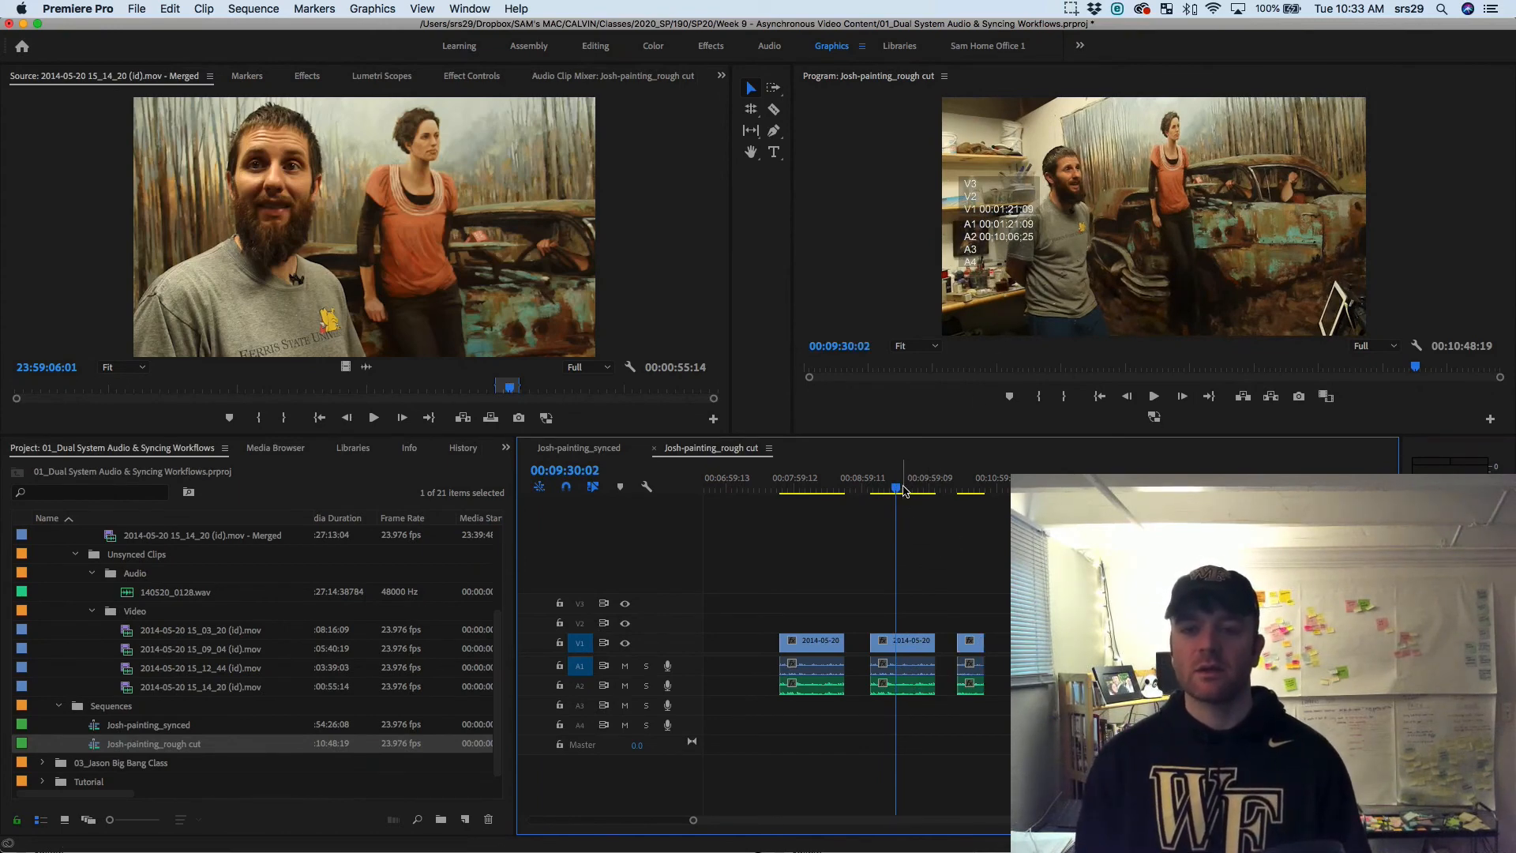
pyautogui.moveTo(905, 491)
pyautogui.mouseDown()
pyautogui.moveTo(922, 488)
pyautogui.moveTo(772, 490)
pyautogui.moveTo(937, 490)
pyautogui.moveTo(890, 493)
pyautogui.mouseUp()
pyautogui.click(826, 490)
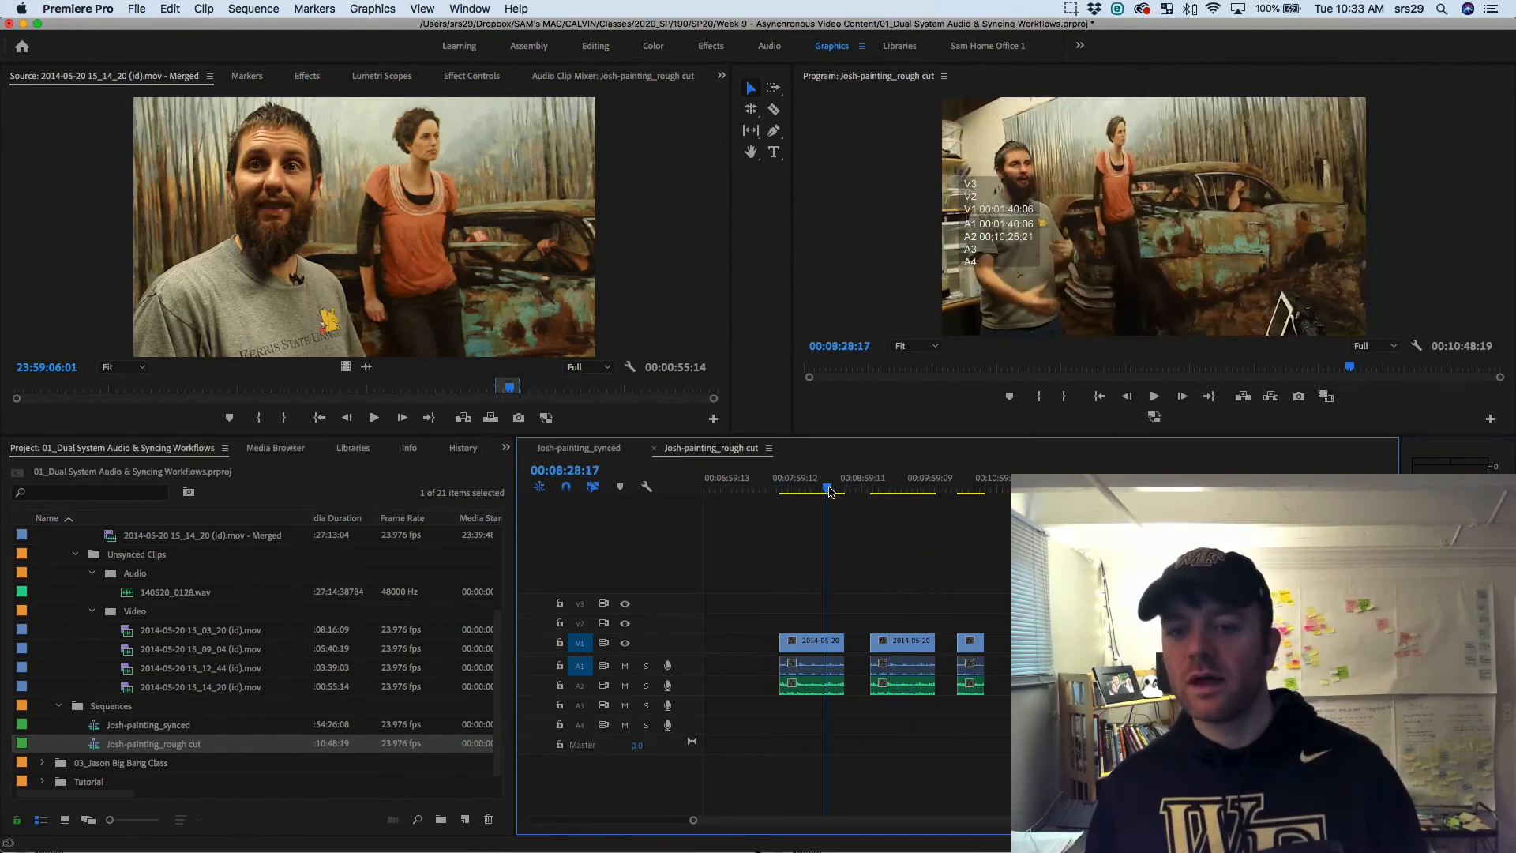
pyautogui.click(890, 490)
# Delete all of the pasted clips from the Josh-painting_rough cut sequence
pyautogui.moveTo(904, 623); pyautogui.dragTo(914, 707)
pyautogui.press('Delete')
pyautogui.press('\\')
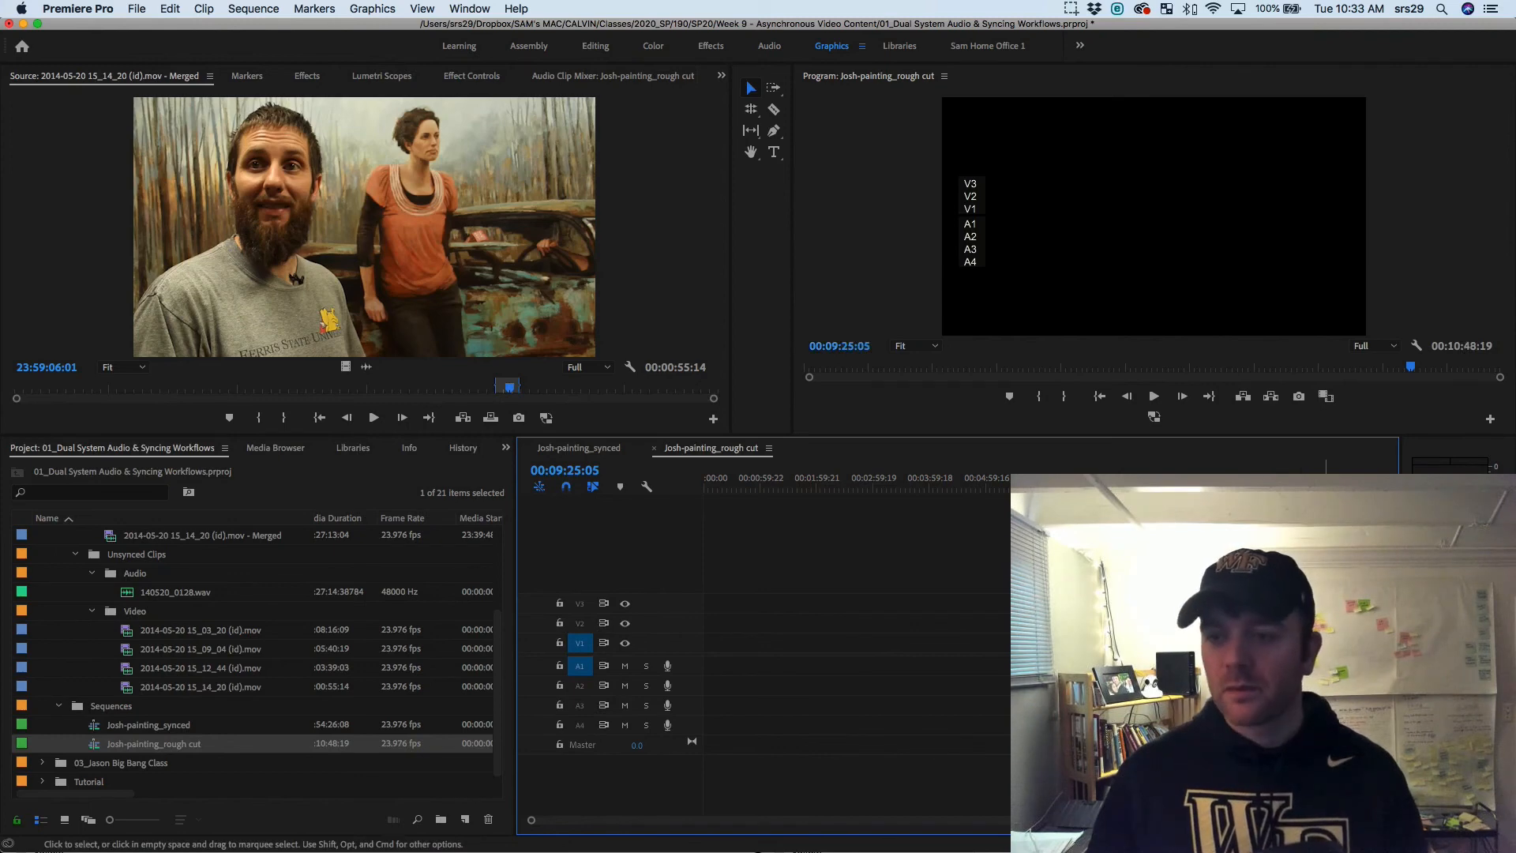
pyautogui.press('Delete')
pyautogui.press('Delete')
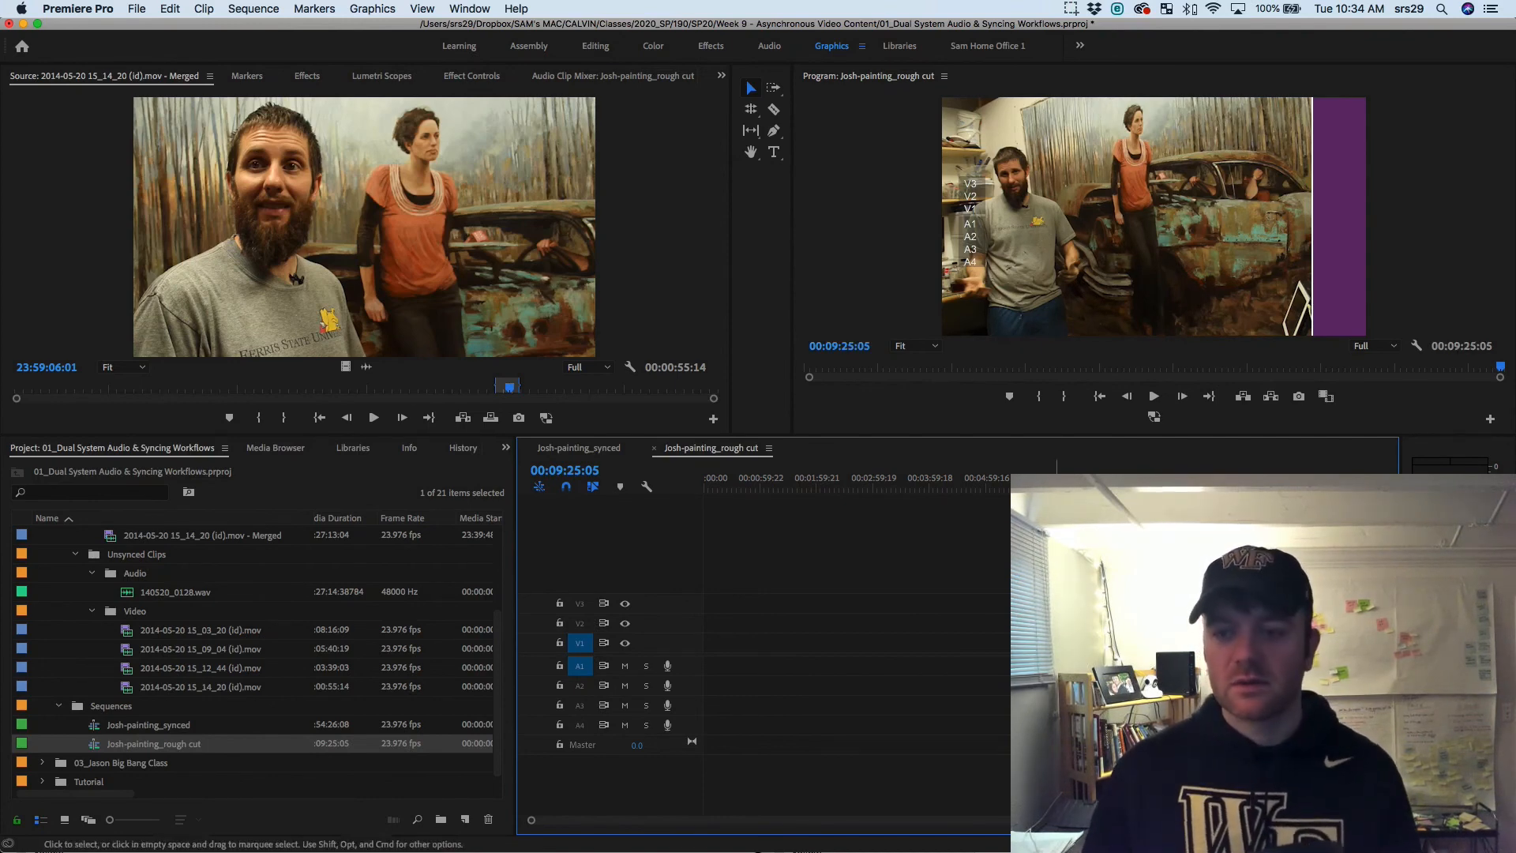
# Open the Matt Interview sequence from the Sequences bin of 01_Matt interview clip
pyautogui.scroll(3, 221, 592)
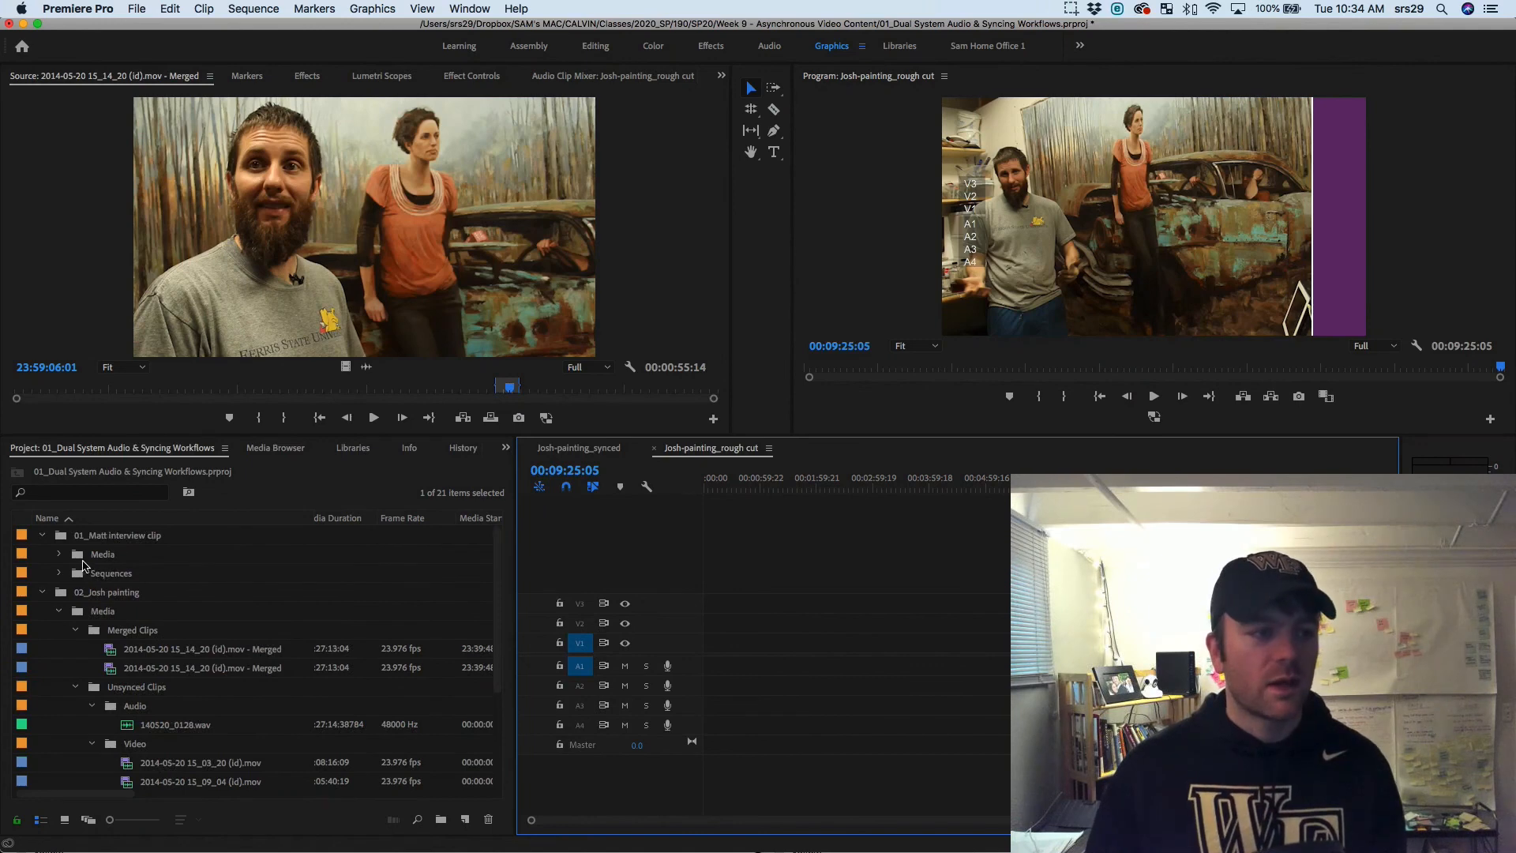
pyautogui.click(59, 574)
pyautogui.doubleClick(93, 594)
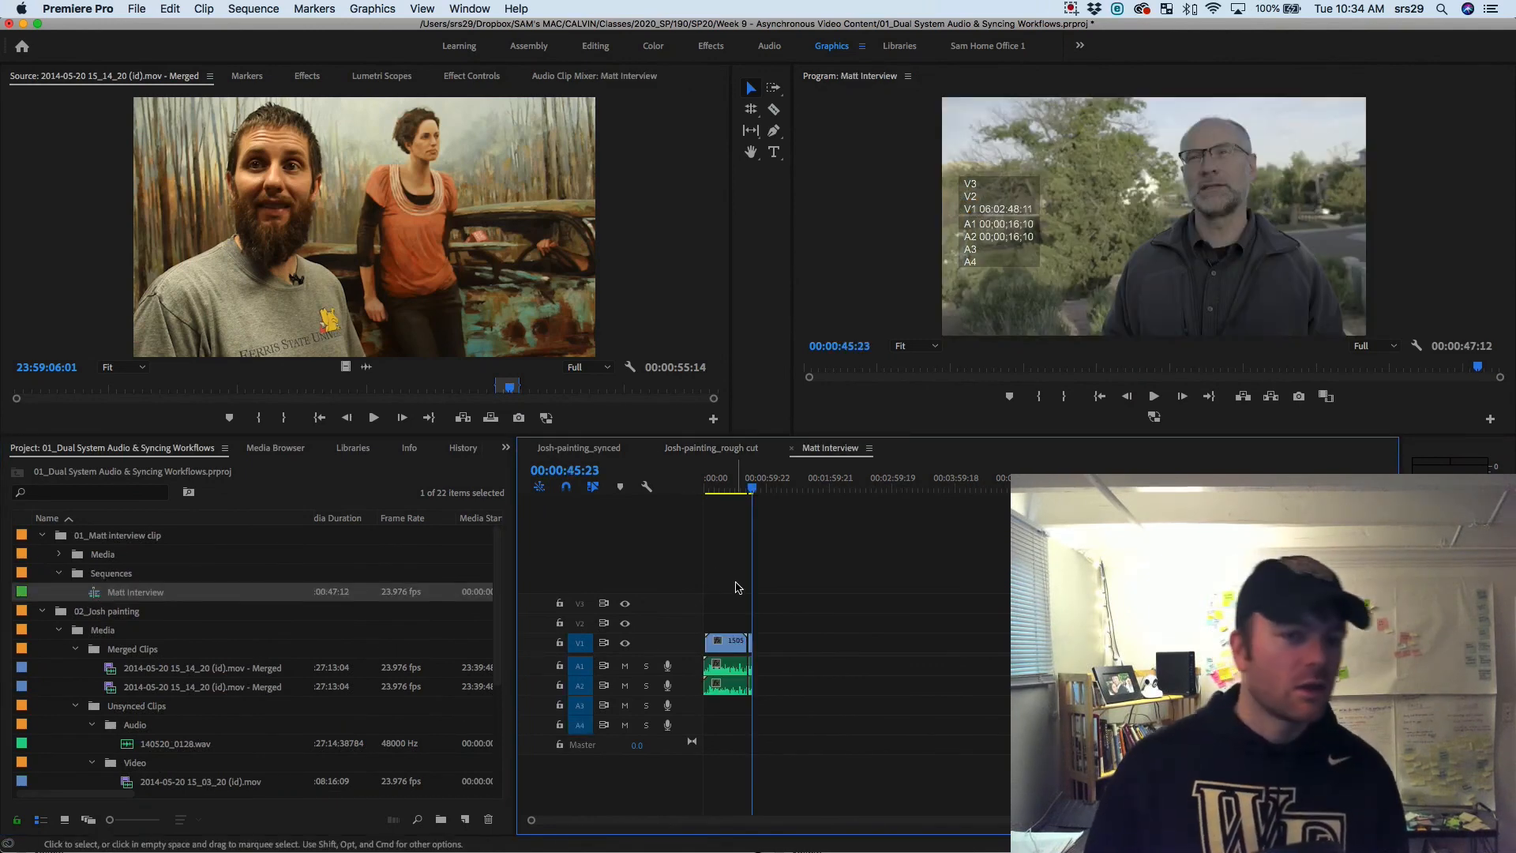
# Move the first Matt Interview clip with its audio farther along the timeline, and undo the move
pyautogui.click(723, 649)
pyautogui.moveTo(722, 649); pyautogui.dragTo(935, 636)
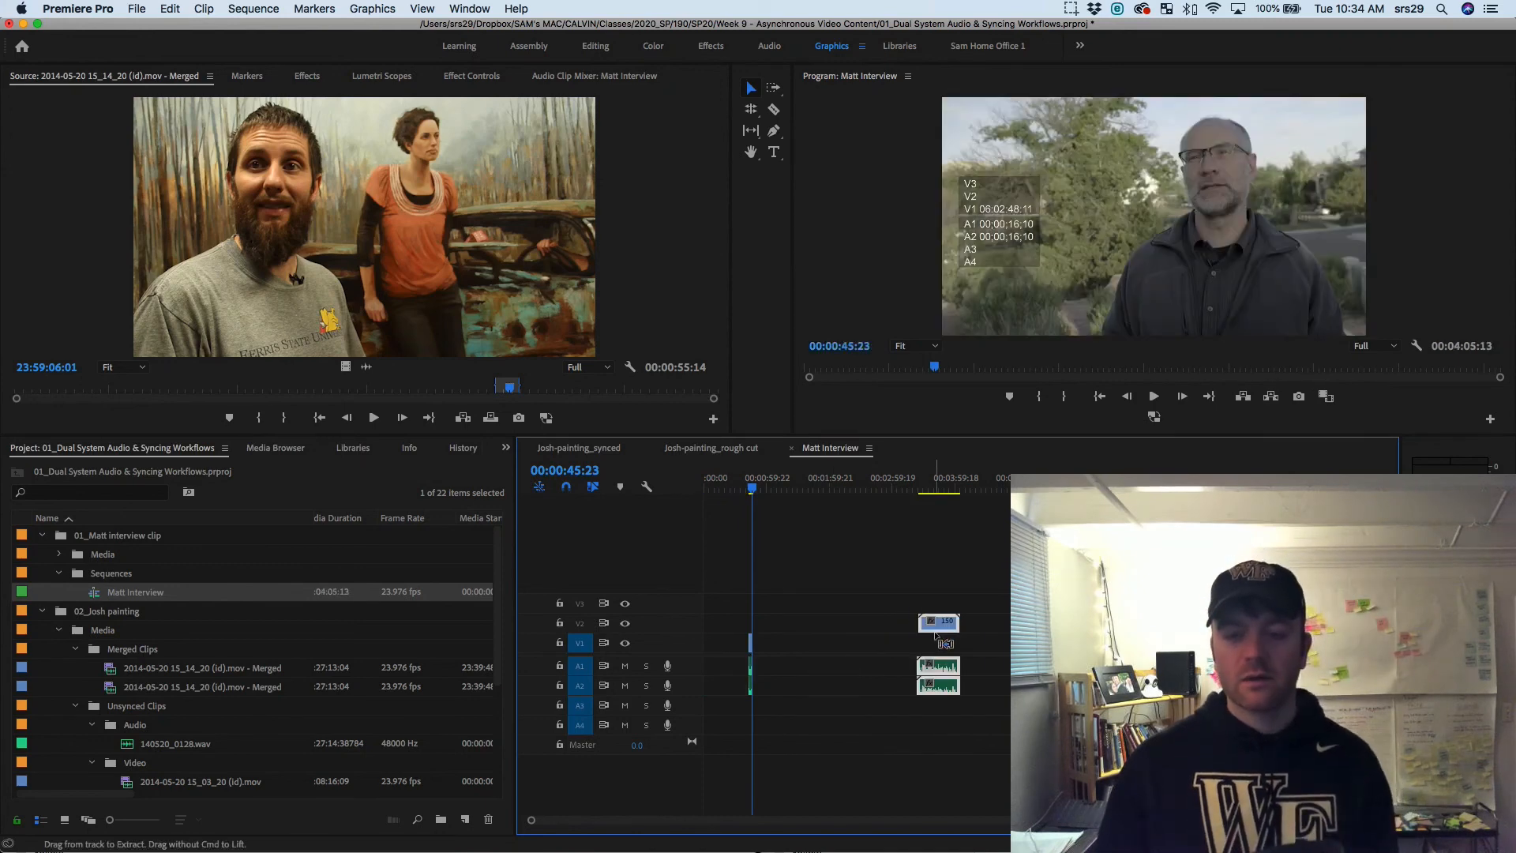
pyautogui.press('super+z')
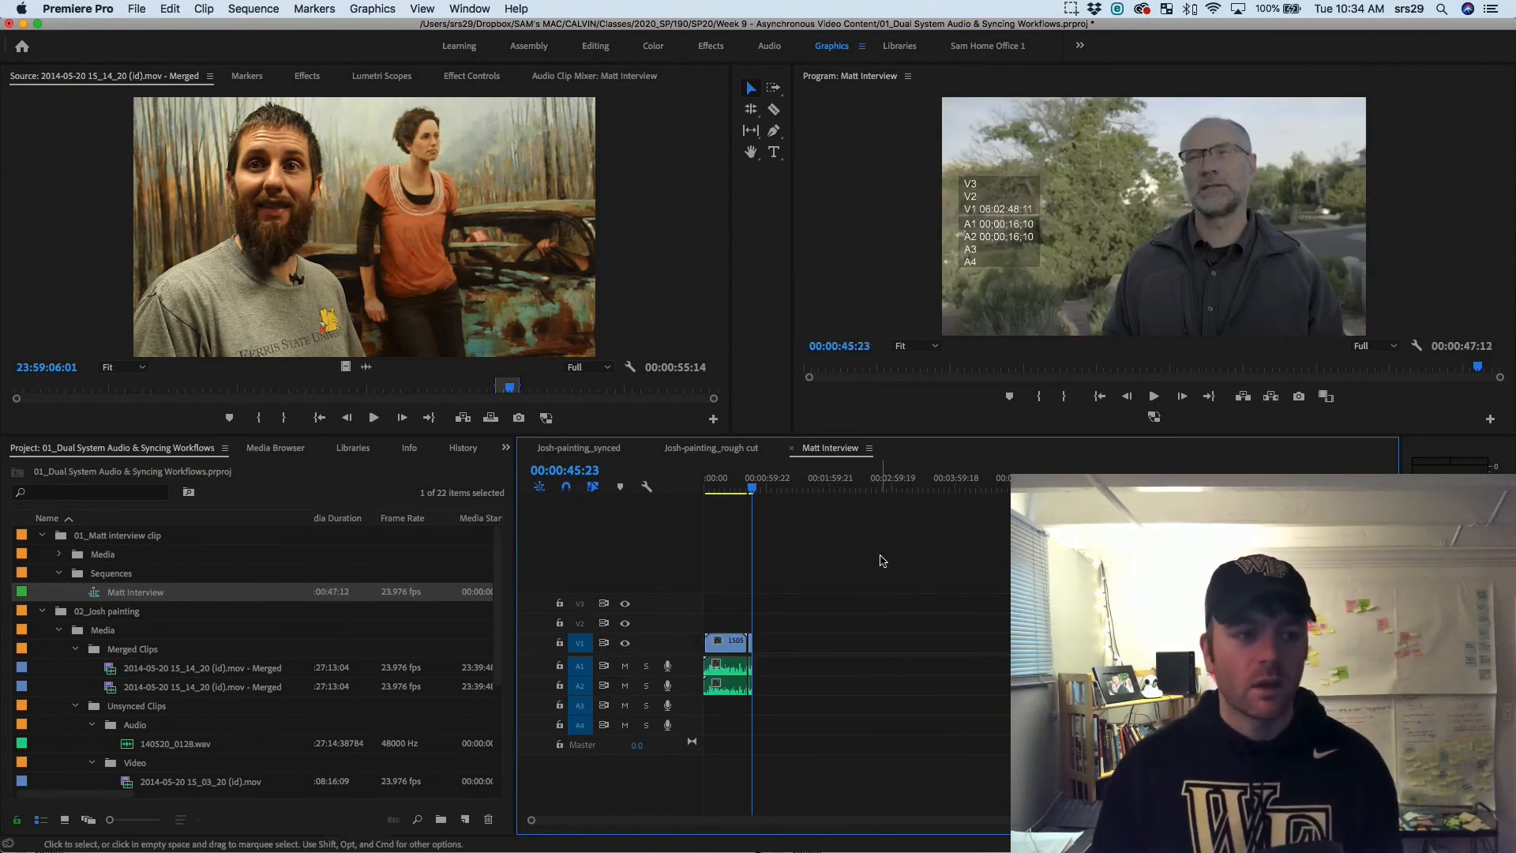
# Collapse the Media and Sequences bins of 02_Josh painting and the Sequences bin of 01_Matt interview clip
pyautogui.click(330, 730)
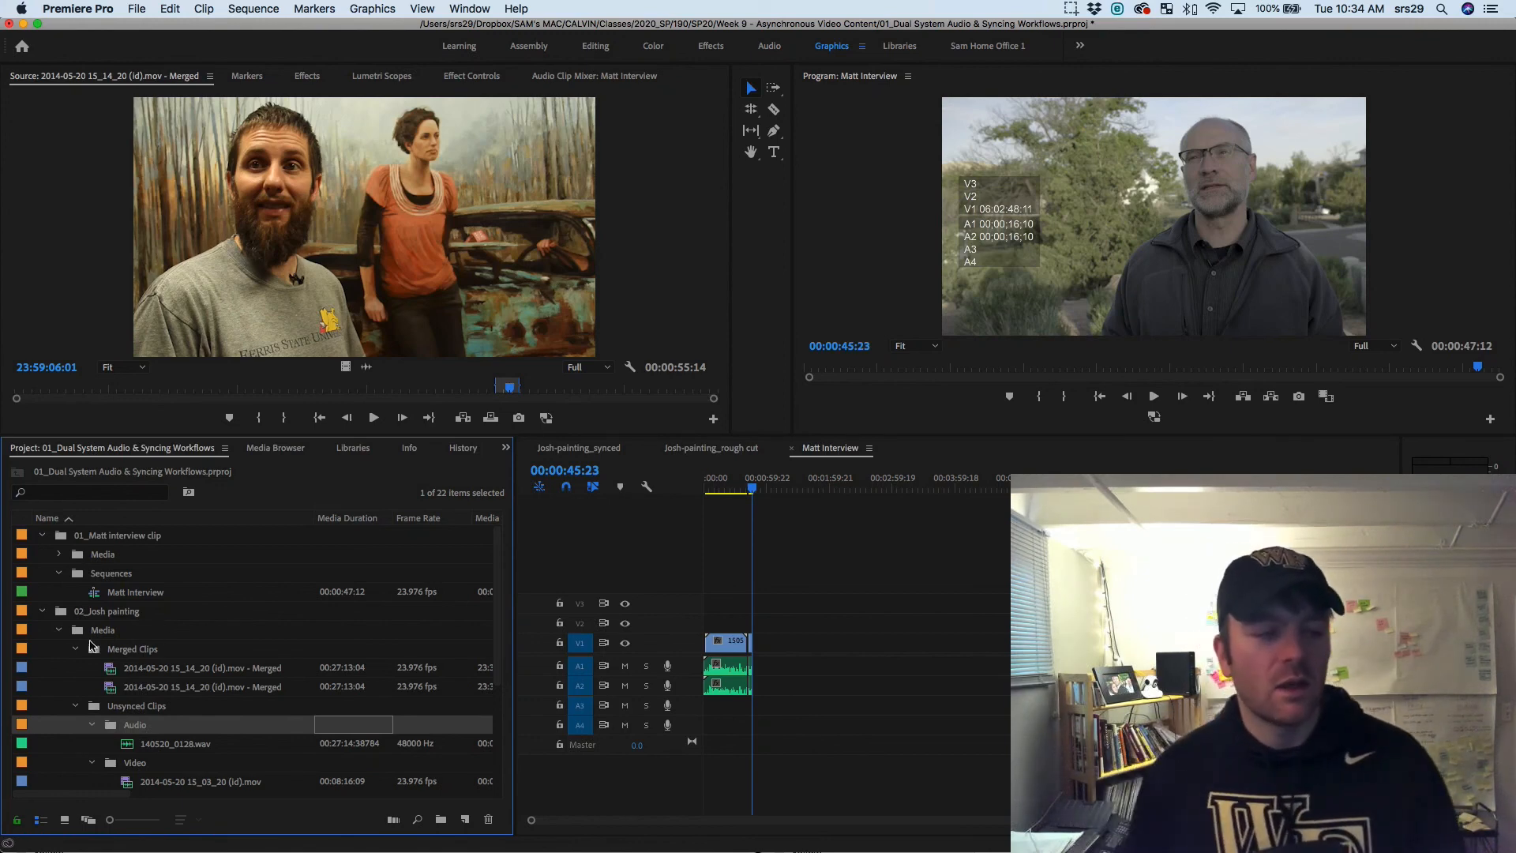
pyautogui.click(58, 631)
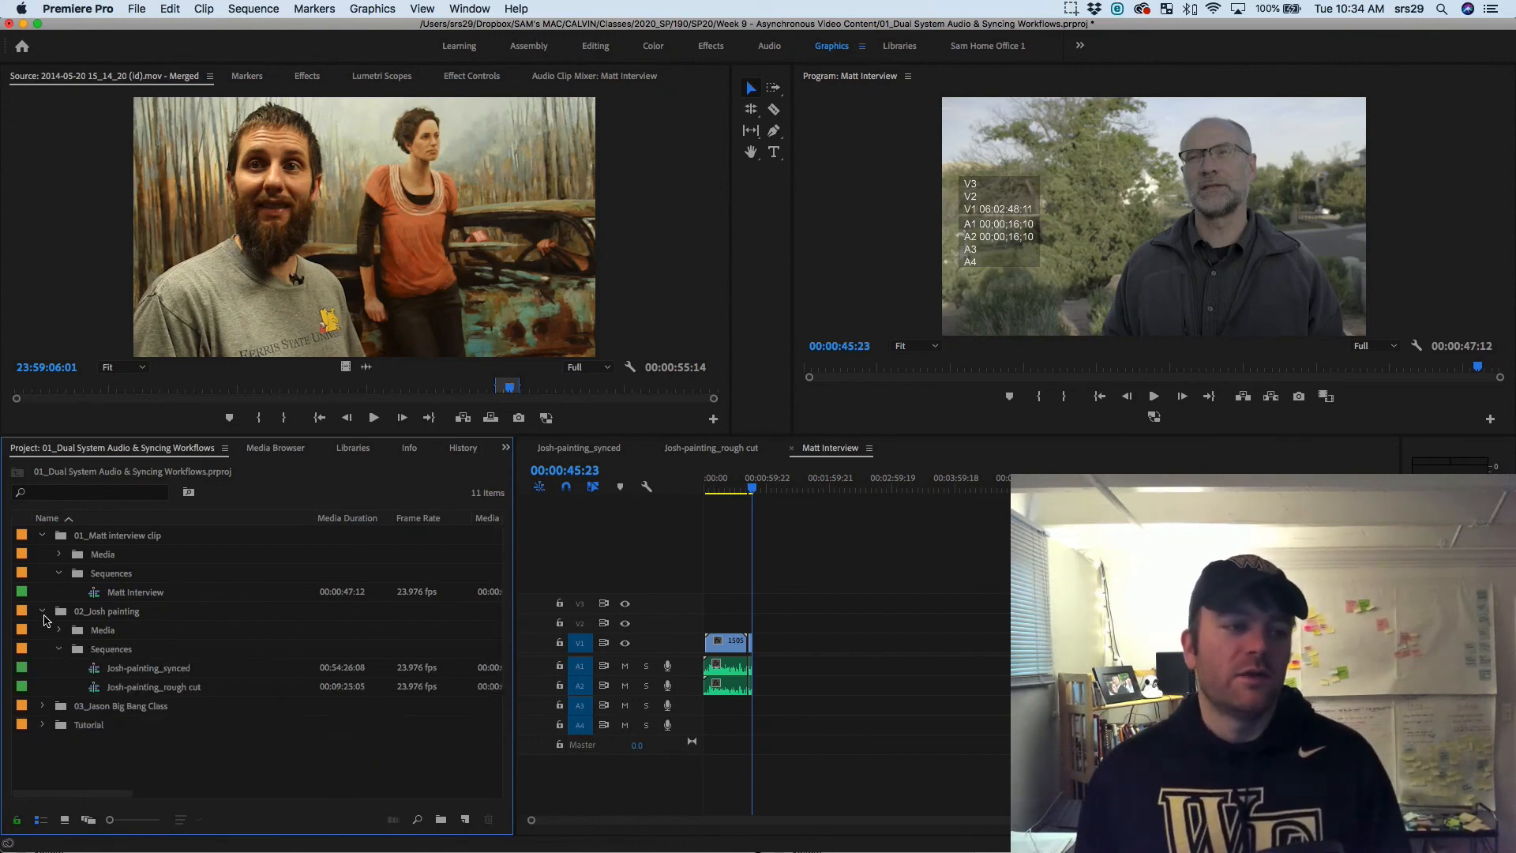
pyautogui.click(59, 574)
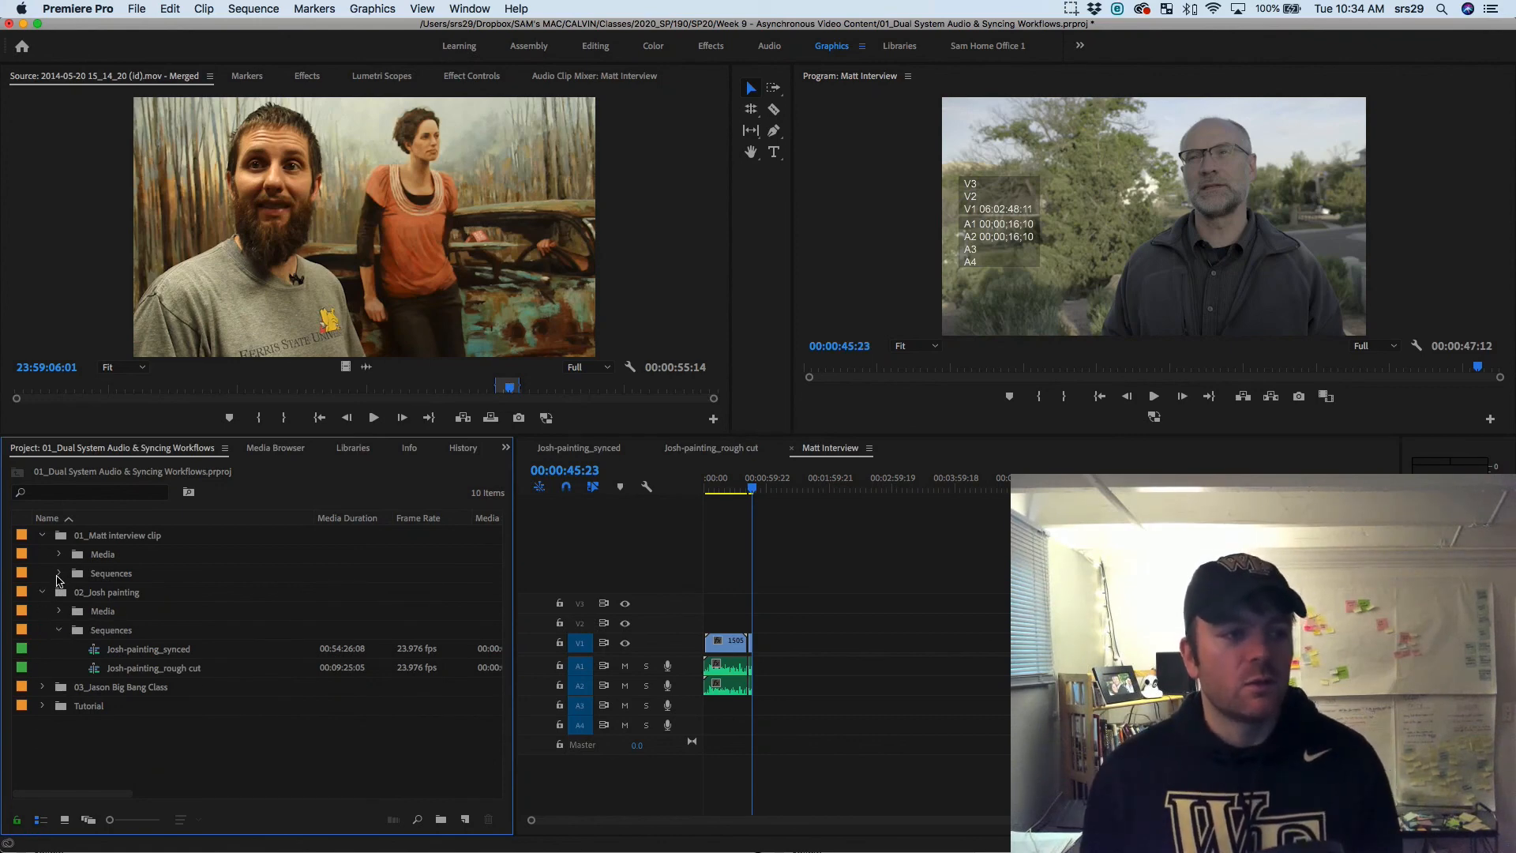
pyautogui.click(58, 631)
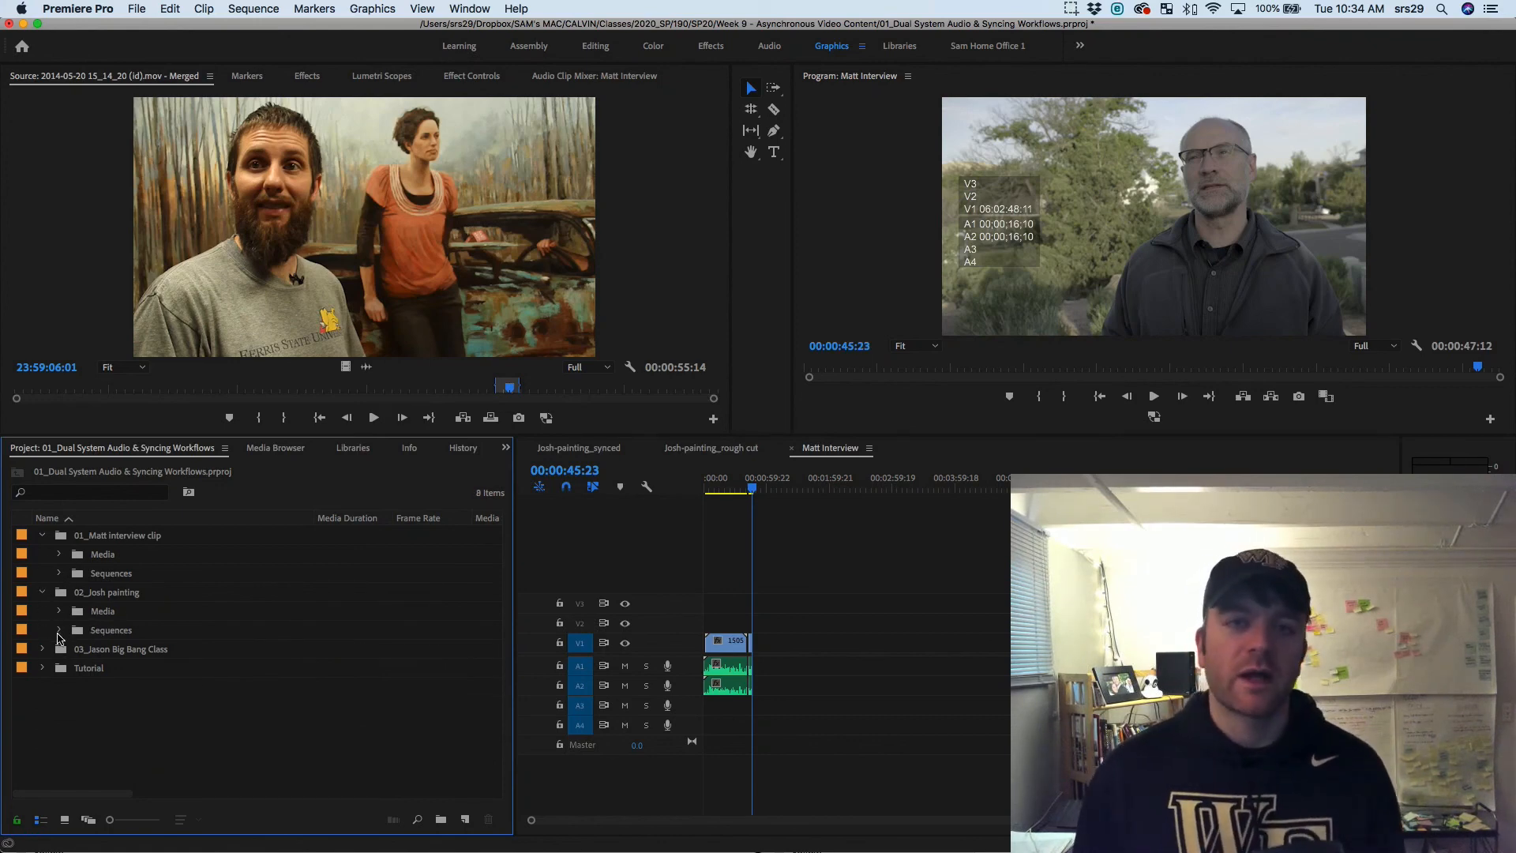